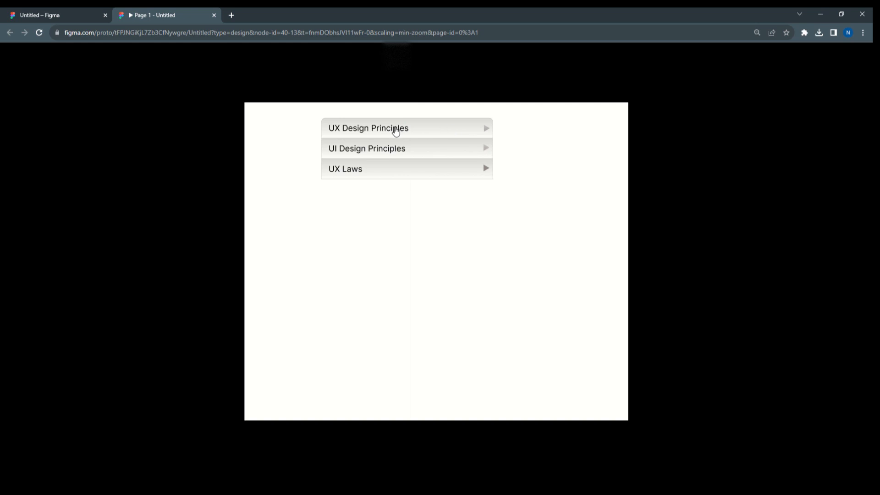
Test the accordion prototype by repeatedly expanding and collapsing the UX Design Principles section
left_click(371, 132)
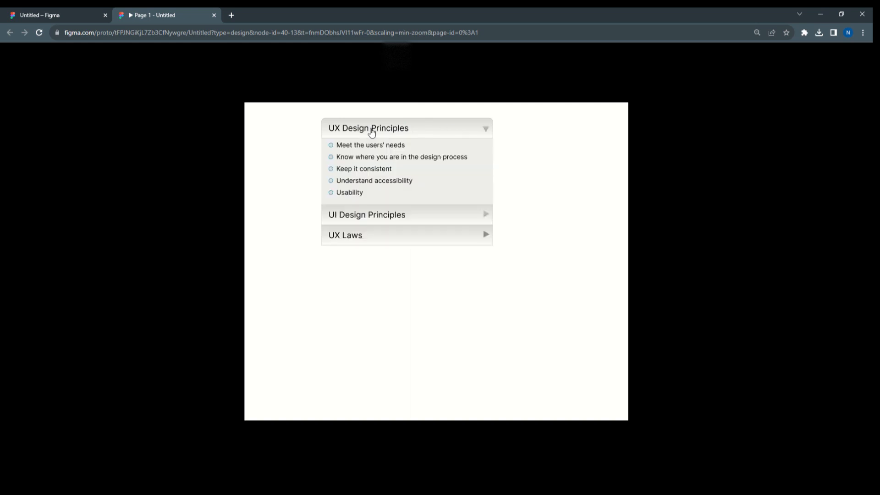
left_click(378, 130)
left_click(379, 131)
left_click(378, 130)
left_click(379, 130)
left_click(378, 130)
left_click(378, 130)
left_click(379, 130)
left_click(379, 130)
left_click(379, 130)
Test the UI Design Principles section of the accordion prototype by expanding and collapsing it
left_click(373, 148)
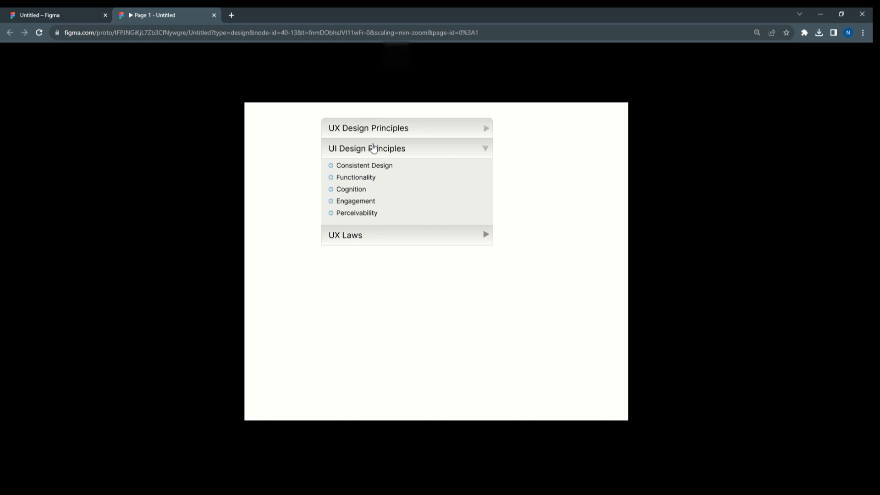
left_click(374, 148)
left_click(373, 147)
left_click(374, 148)
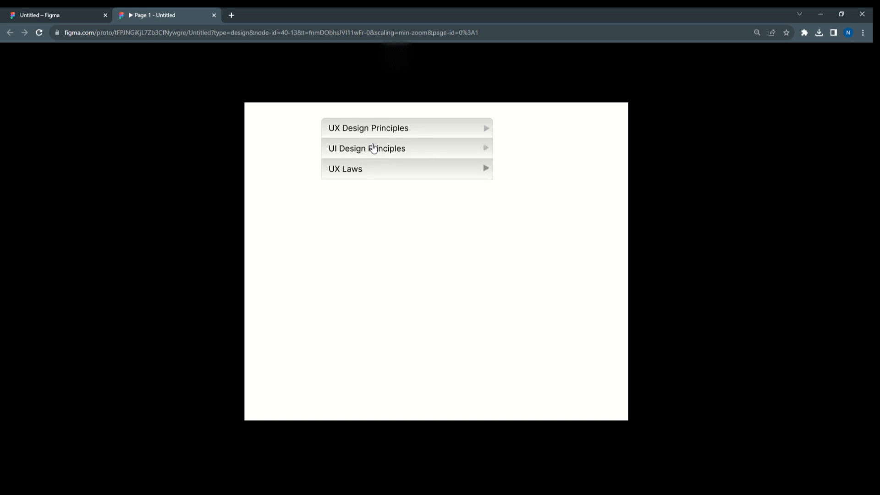
Test the UX Laws section of the accordion prototype by expanding and collapsing it
left_click(371, 169)
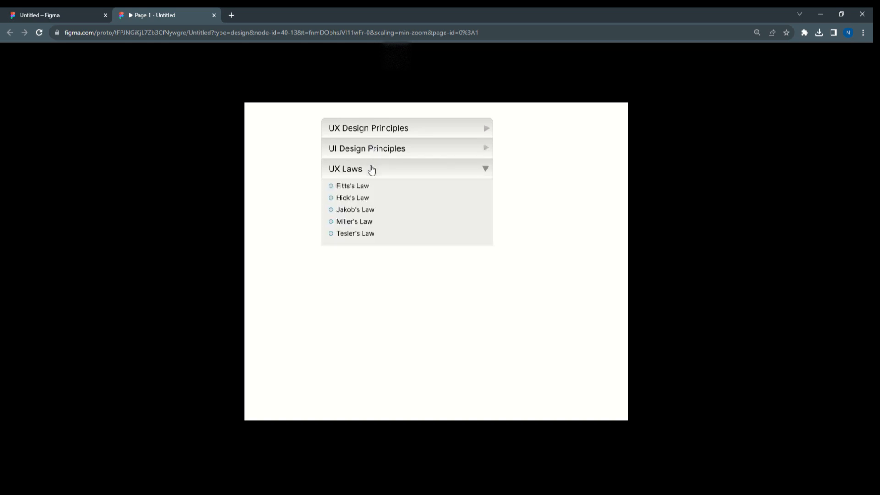
left_click(372, 169)
left_click(372, 169)
left_click(371, 169)
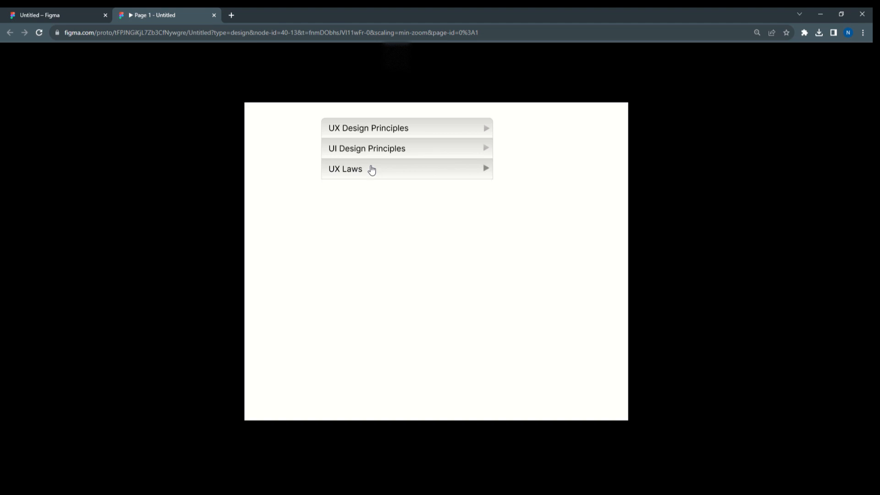
left_click(372, 169)
left_click(371, 169)
Recheck the UI Design Principles and UX Design Principles sections in turn, leaving every section collapsed
left_click(366, 146)
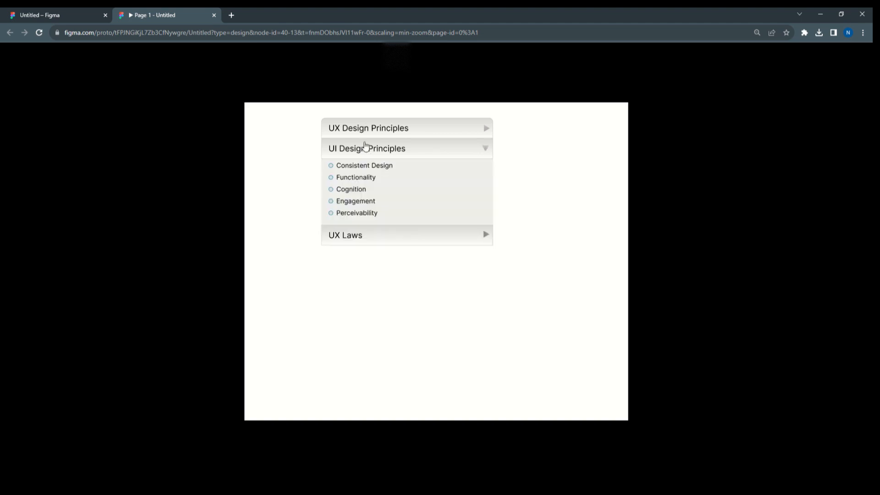
left_click(365, 145)
left_click(366, 146)
left_click(365, 145)
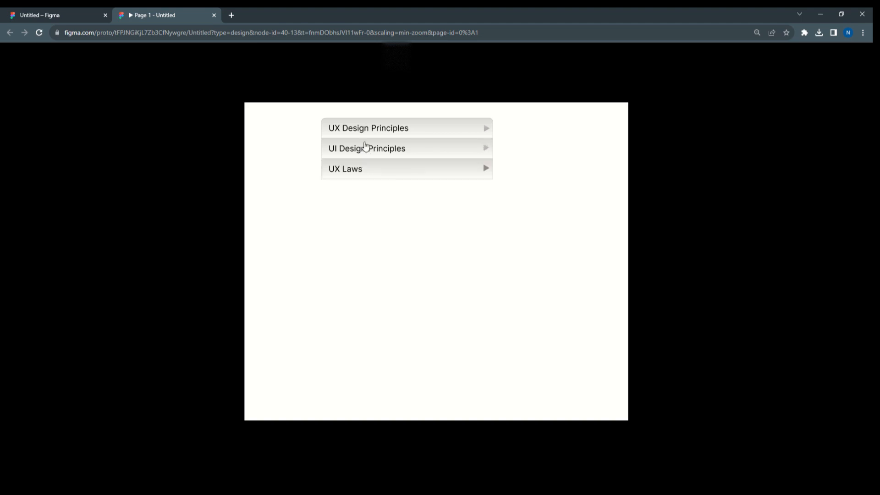
left_click(365, 126)
left_click(365, 127)
left_click(366, 146)
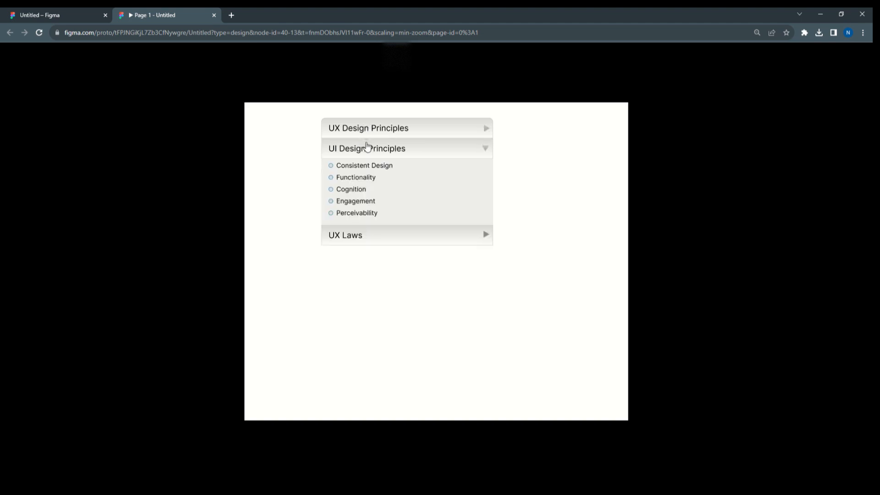
left_click(365, 146)
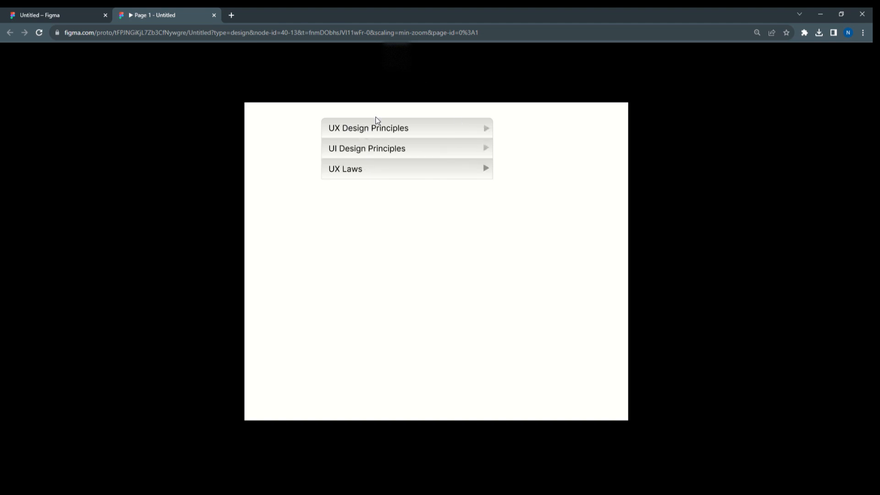
Close the prototype preview and draw a blank frame about 24832 × 27200 on the empty canvas beside the cover artwork
left_click(214, 15)
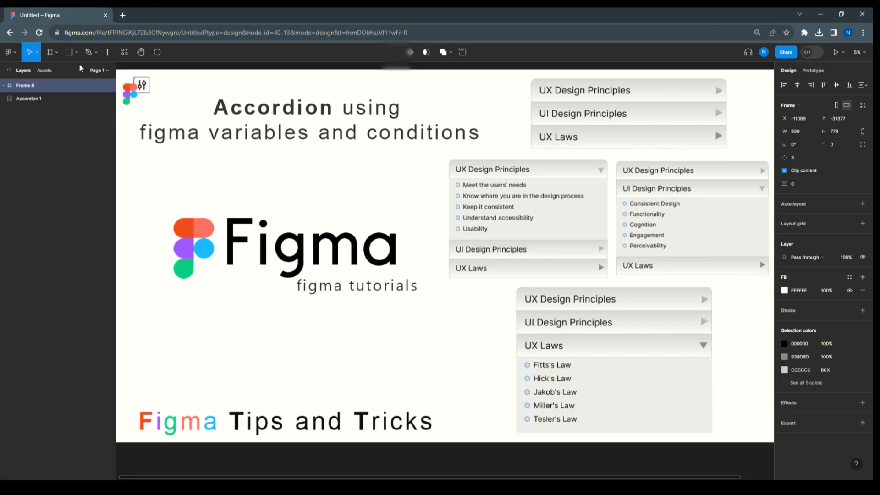
scroll(277, 155, "down", 5)
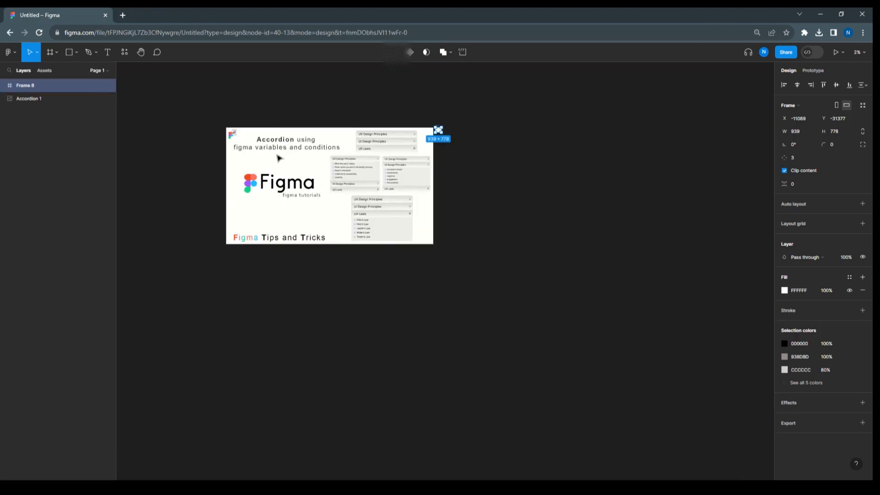
left_click(56, 52)
left_click(60, 72)
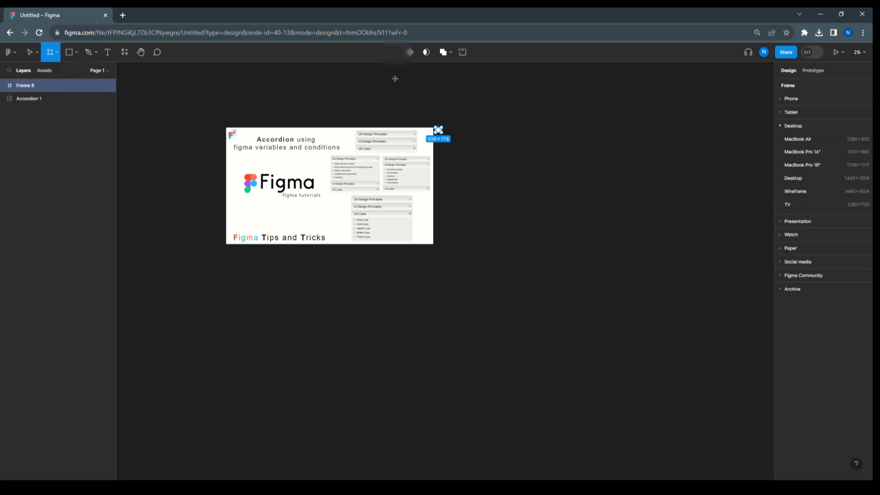
left_click_drag(482, 123, 640, 296)
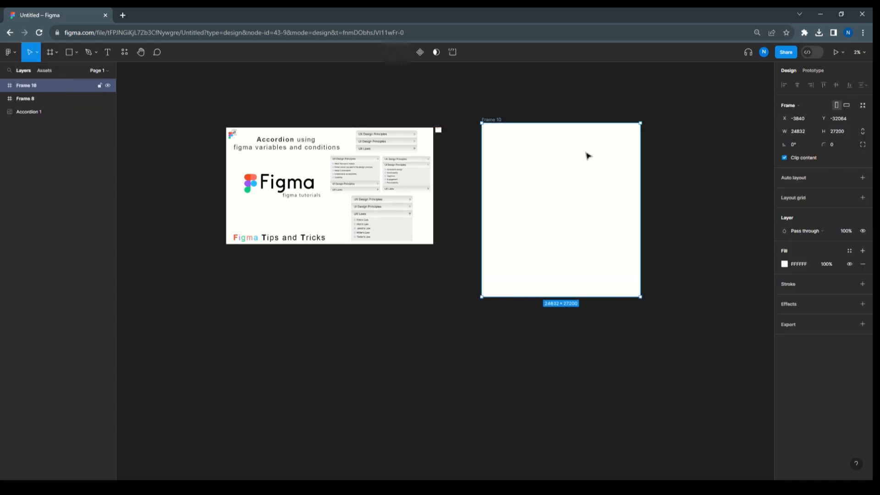
Move the new blank frame closer to the cover artwork, to about X -8105, Y -31534, and deselect it
scroll(588, 156, "up", 3)
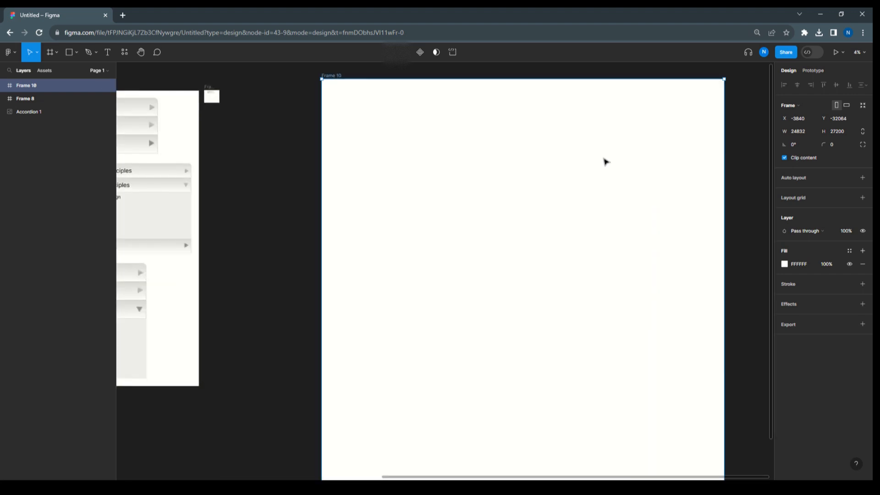
left_click_drag(604, 161, 535, 170)
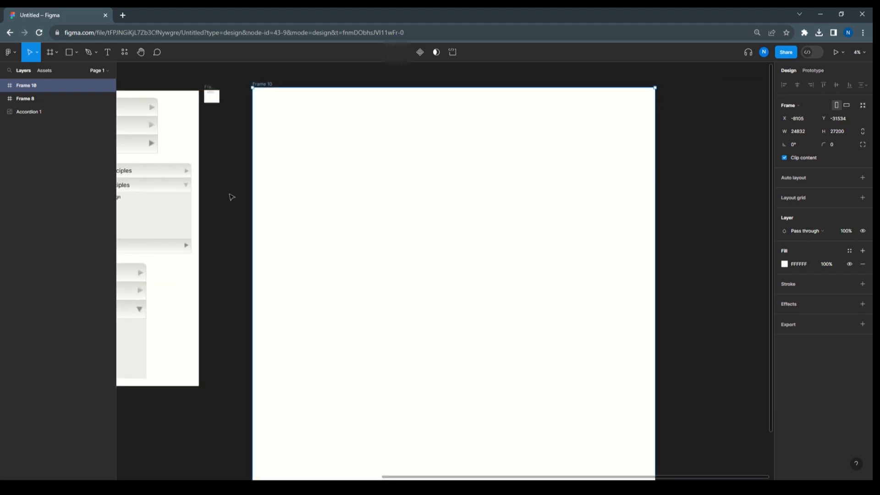
left_click(231, 197)
Draw a rectangle near the new frame's upper-left corner and resize it into a bar about 9337 × 1489
left_click_drag(703, 202, 582, 191)
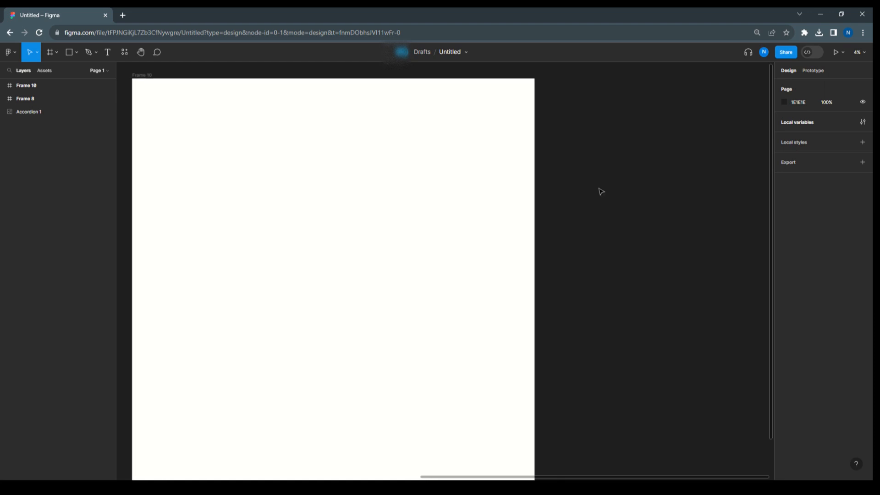
left_click(76, 52)
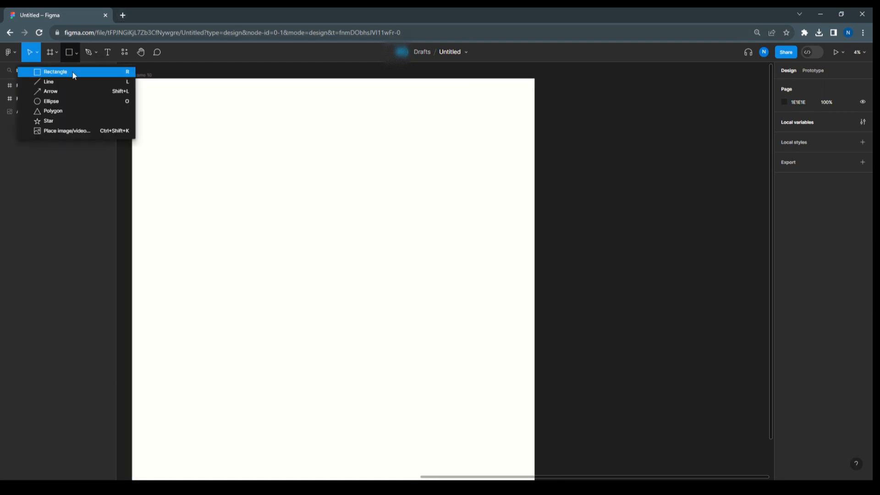
left_click(73, 72)
mouse_move(178, 118)
left_mouse_down()
mouse_move(207, 144)
mouse_move(304, 143)
left_mouse_up()
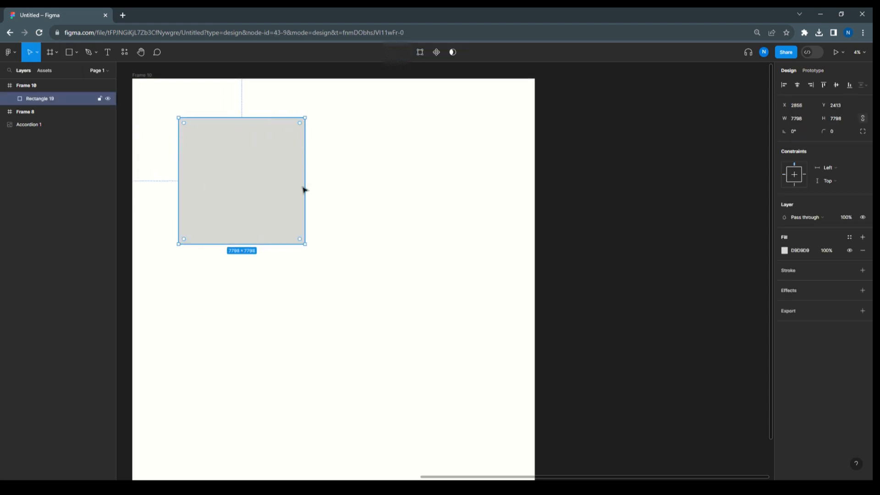
left_click_drag(305, 186, 417, 161)
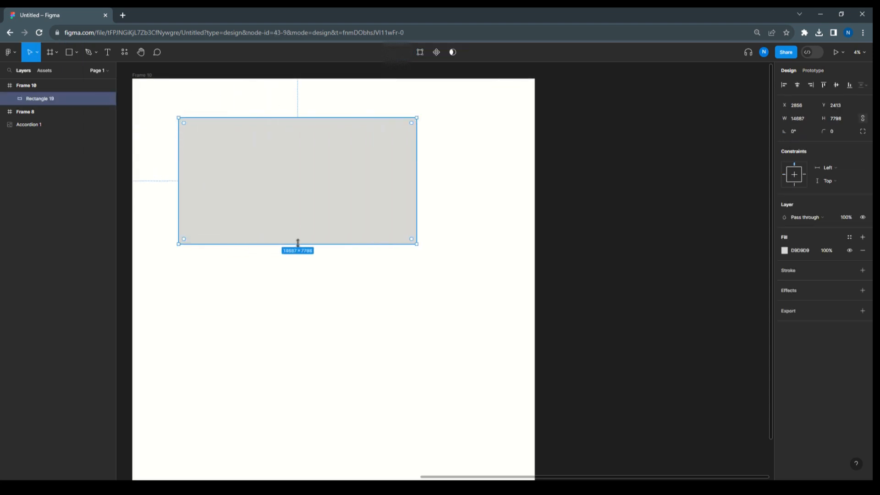
left_click_drag(297, 244, 301, 141)
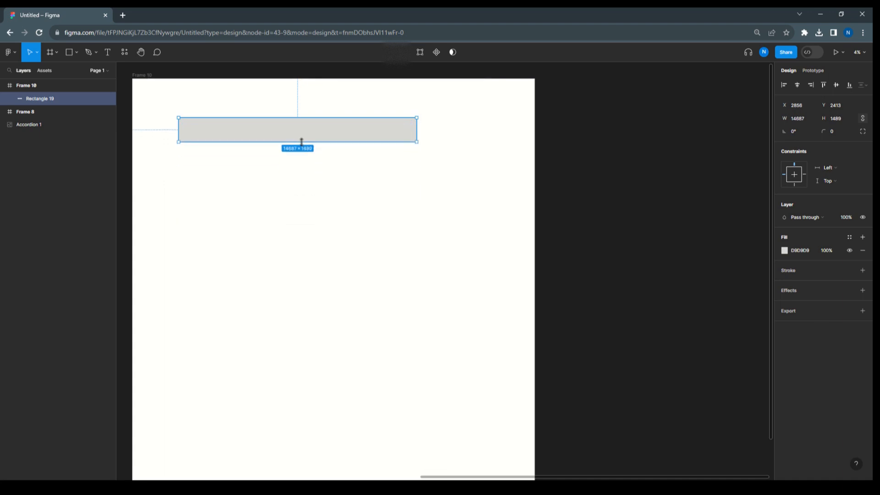
left_click_drag(416, 127, 330, 128)
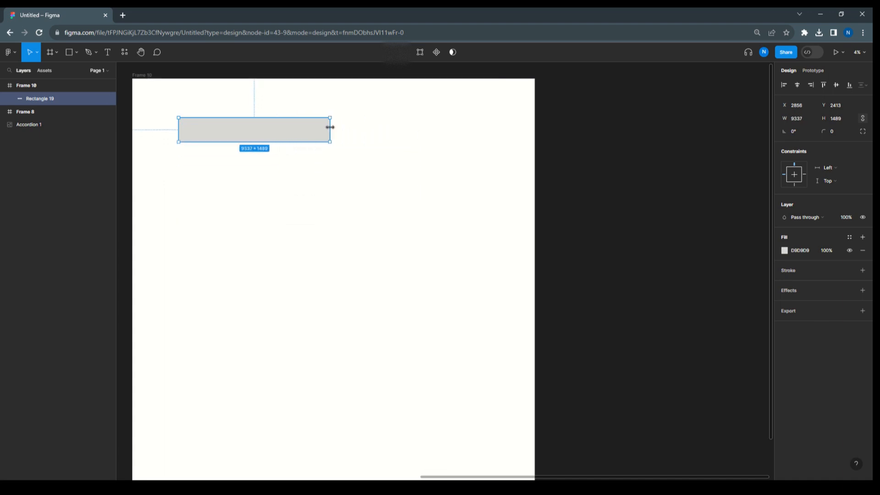
Move the bar to about X 2365, Y 1652 and set its width to 500 with proportions locked
scroll(236, 105, "up", 5)
scroll(236, 105, "down", 2)
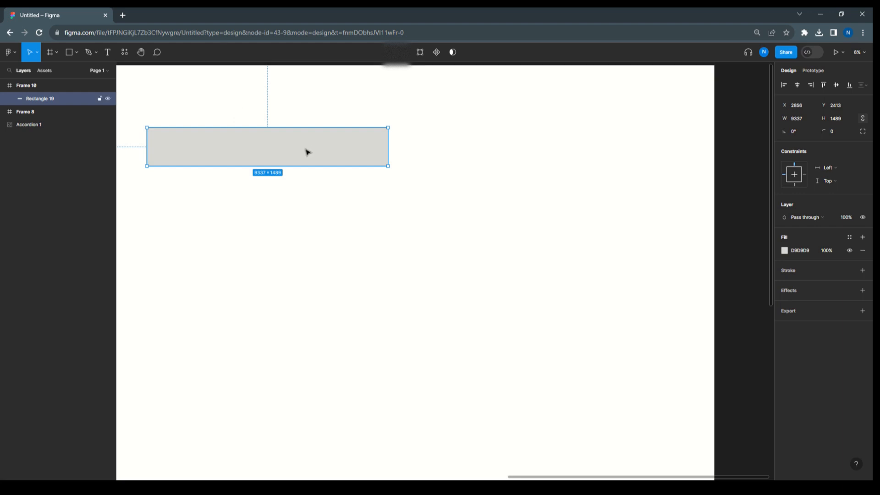
left_click_drag(270, 152, 255, 131)
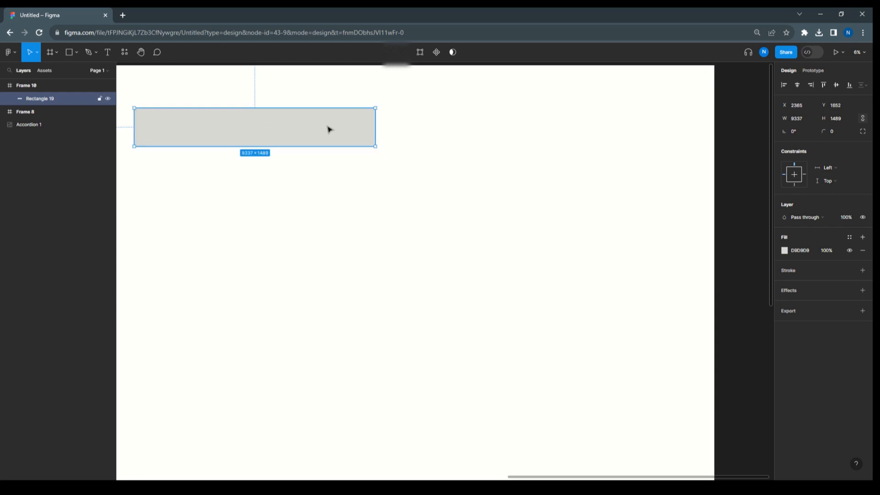
left_click_drag(374, 124, 275, 123)
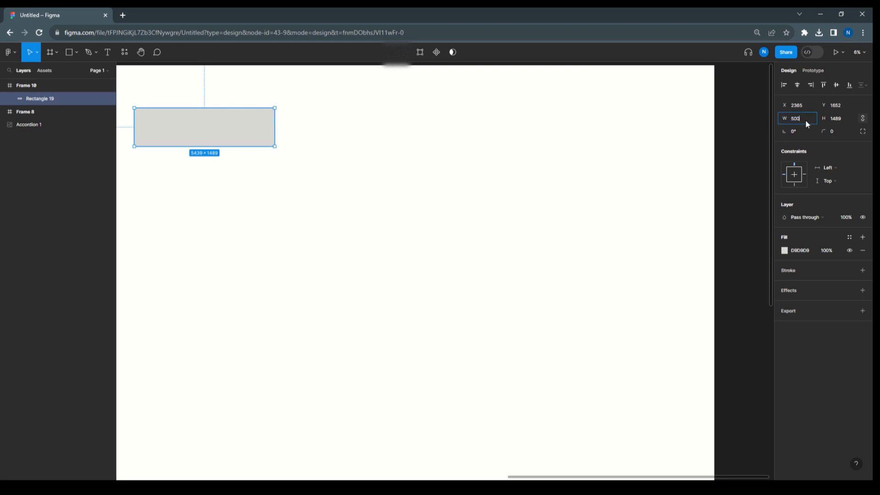
key("Tab")
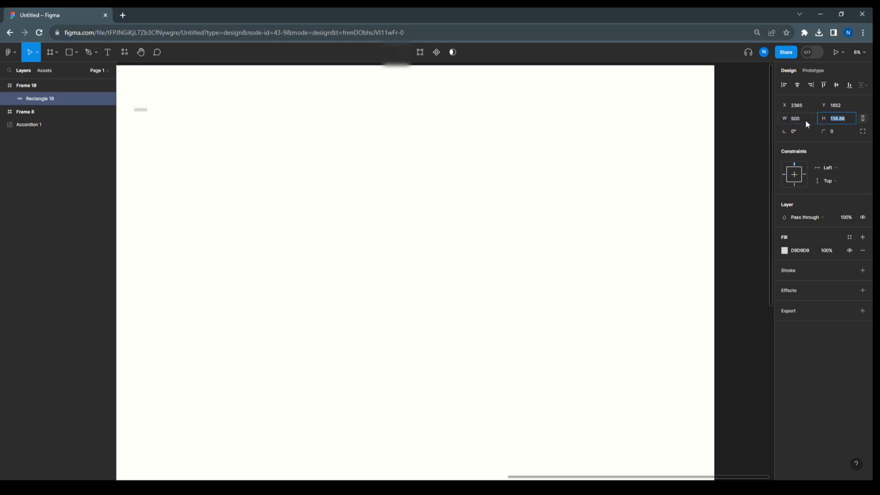
Move the small rectangle toward the frame's upper-left corner, to about X 574, Y 585
left_click(123, 94)
scroll(124, 94, "up", 5)
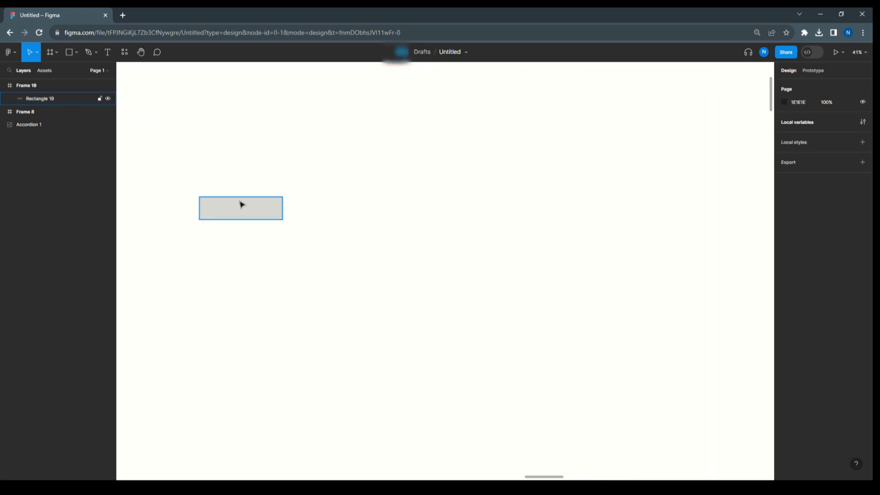
left_click_drag(235, 212, 181, 111)
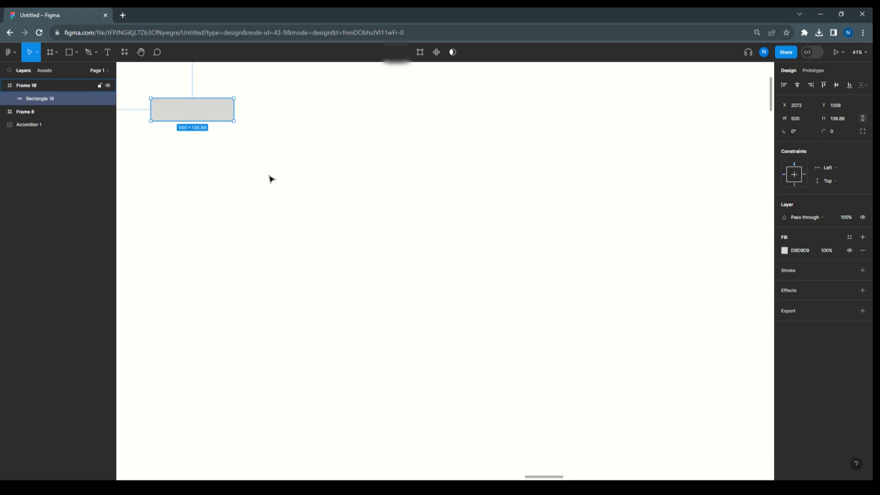
scroll(271, 179, "down", 3)
left_click_drag(235, 154, 165, 129)
scroll(142, 112, "up", 3)
scroll(142, 112, "up", 1)
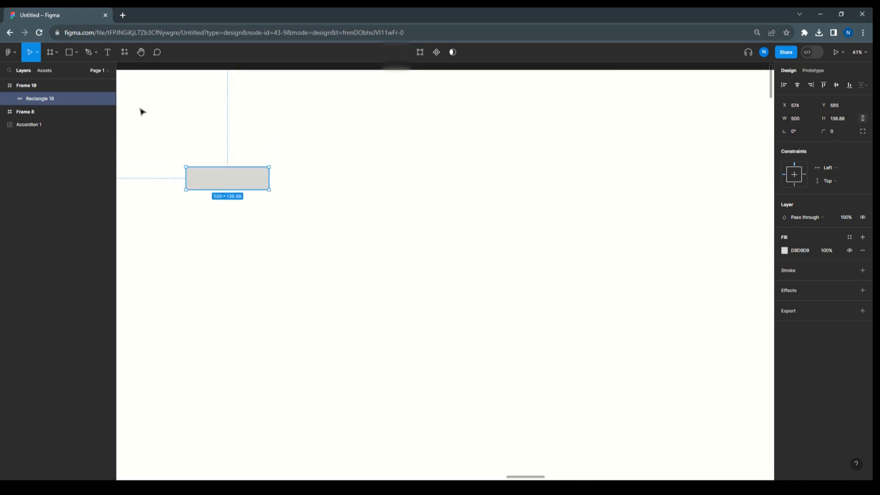
Reduce the rectangle's height to 75 by raising its lower edge, and leave the rectangle selected
scroll(213, 188, "up", 5)
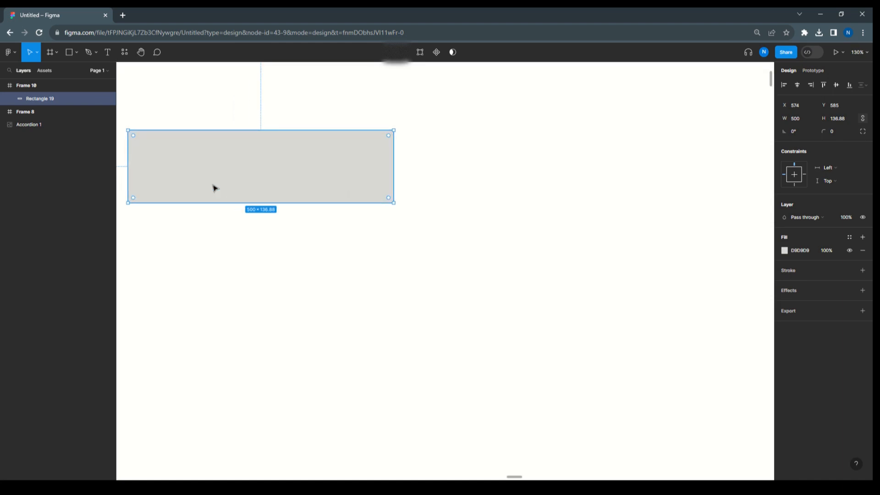
left_click_drag(252, 202, 255, 170)
left_click(448, 111)
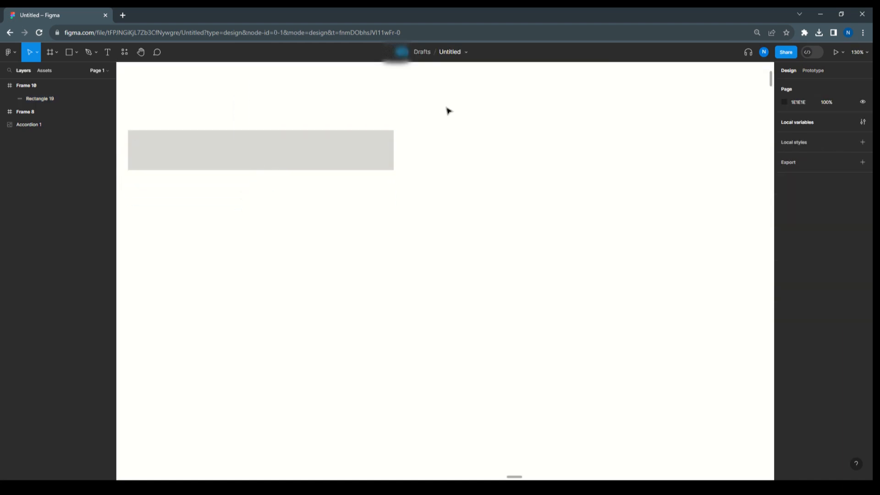
left_click(300, 147)
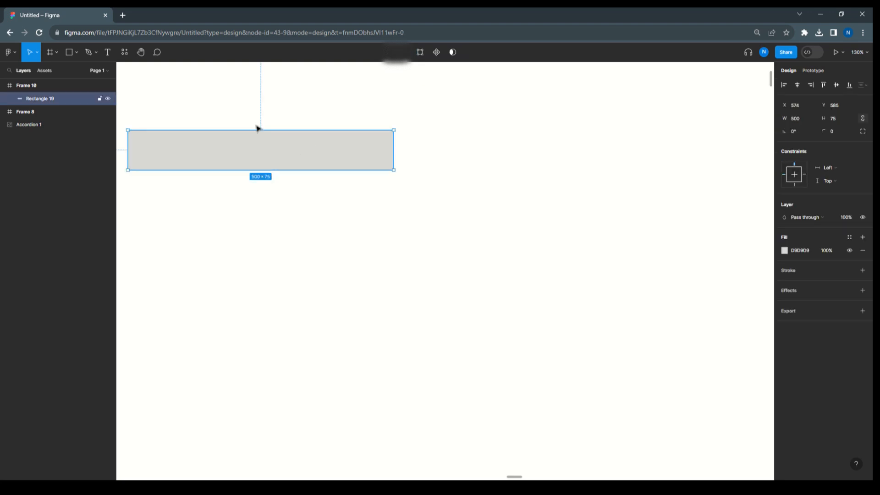
Draw a triangle polygon of 30 × 30 inside the right end of the rectangle
left_click(76, 53)
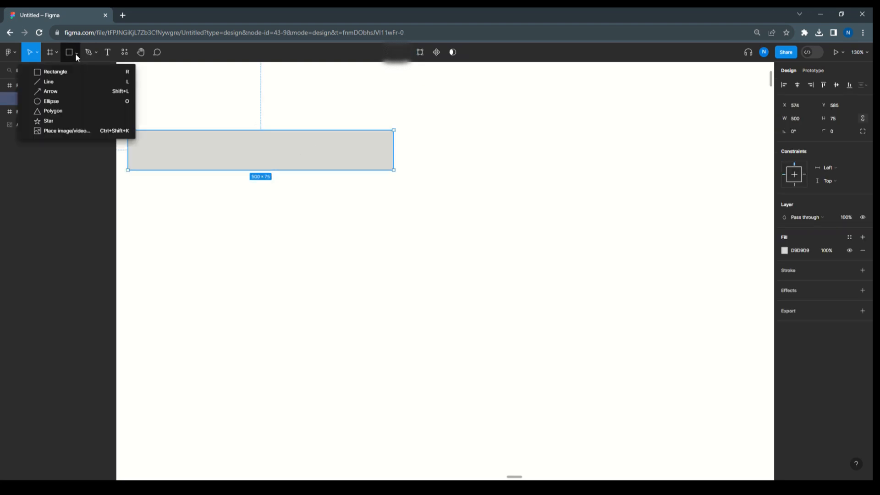
left_click(70, 111)
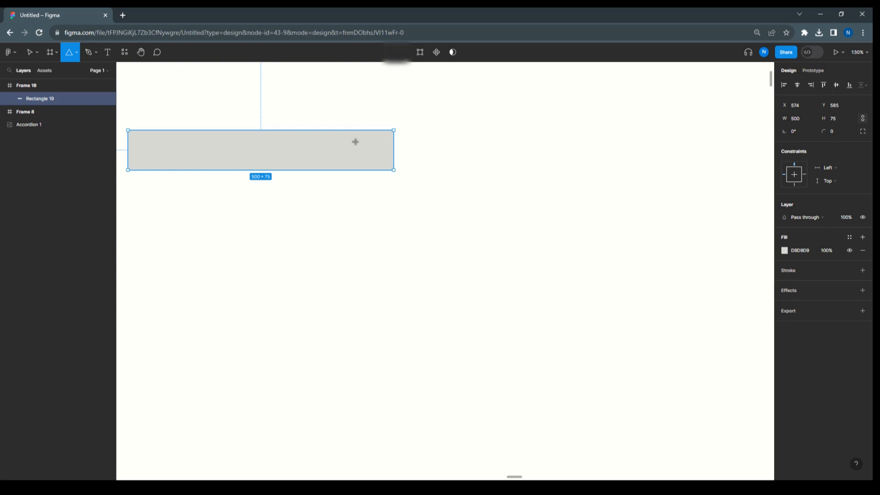
left_click_drag(364, 143, 378, 155)
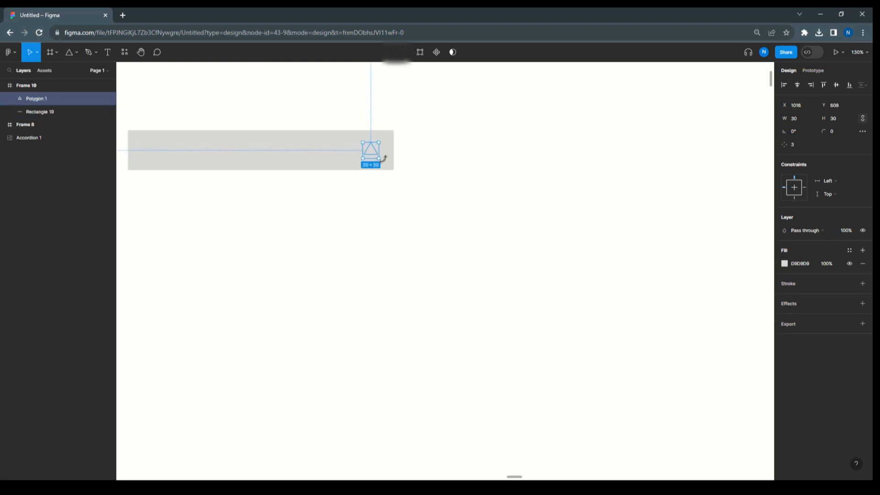
Fill the triangle with grey A49F9F and rotate it to about -89° so it points right
left_click(783, 264)
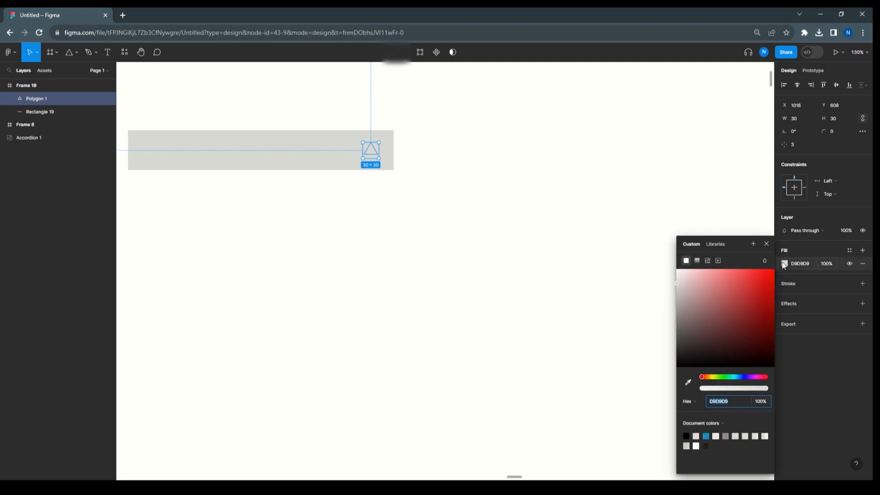
left_click(679, 304)
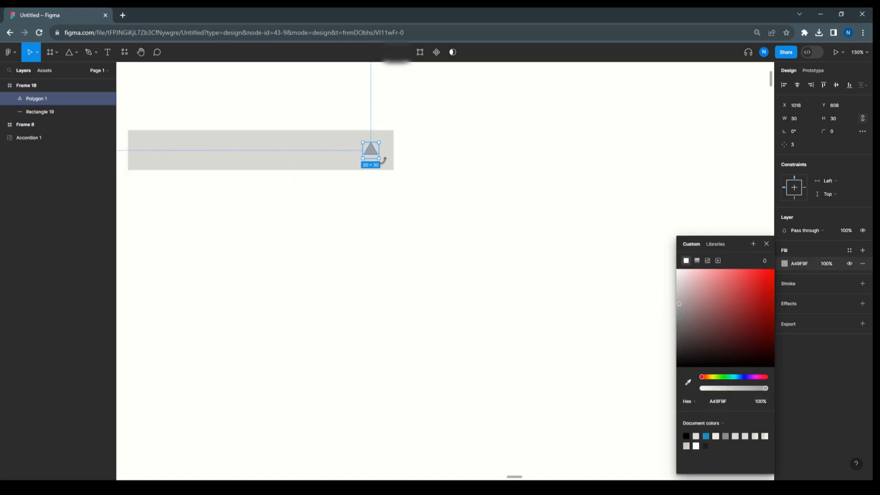
left_click_drag(382, 160, 361, 158)
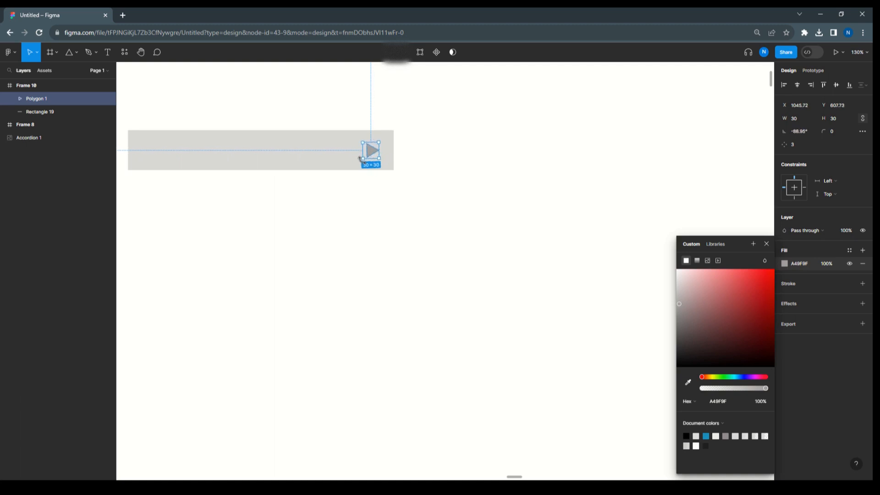
left_click(450, 166)
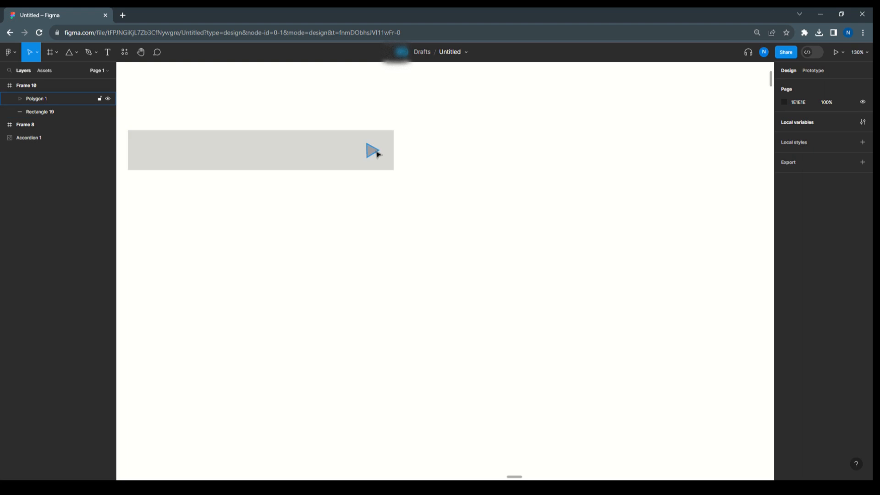
Duplicate the triangle just below the original and rotate the copy to about 179° so it points down
left_click(378, 155)
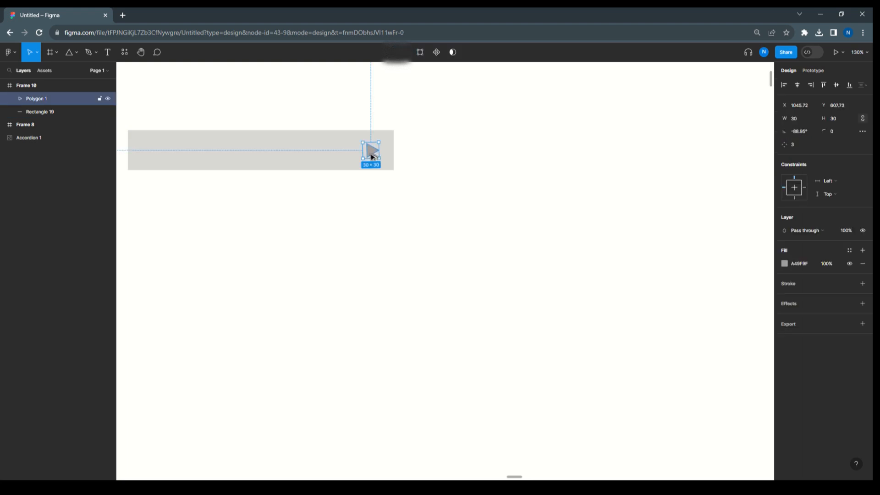
left_click_drag(371, 155, 361, 174)
left_click(450, 161)
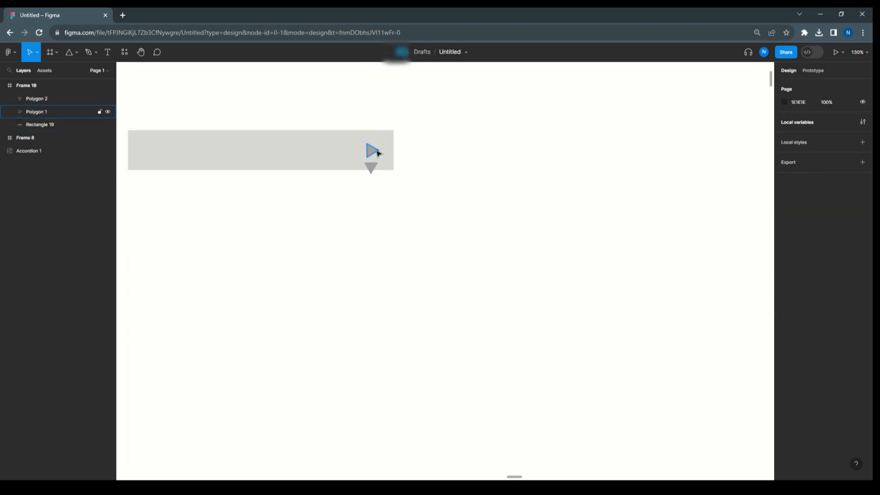
left_click(371, 149)
left_click(370, 171)
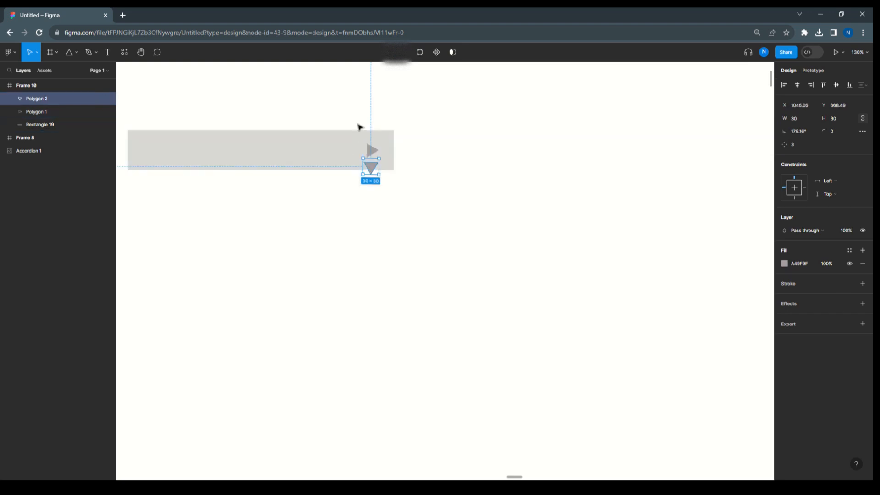
Add the text "Accordion Title 1" inside the left part of the header rectangle
left_click(109, 55)
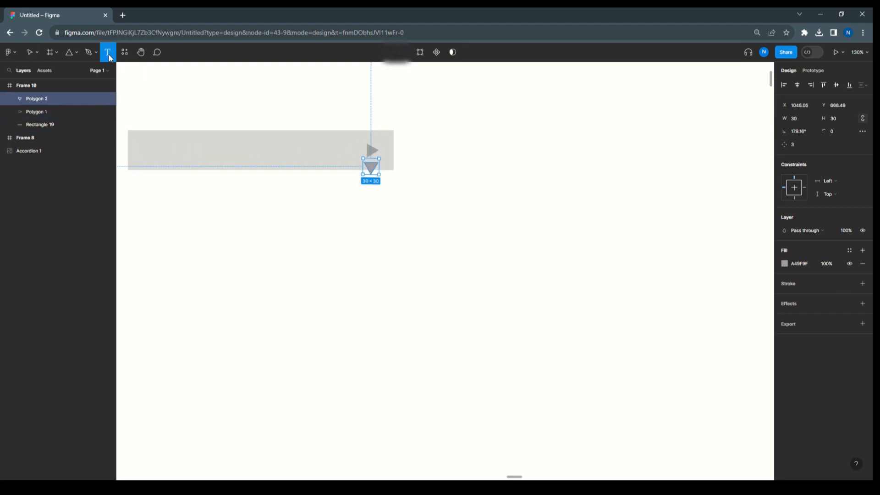
left_click(160, 147)
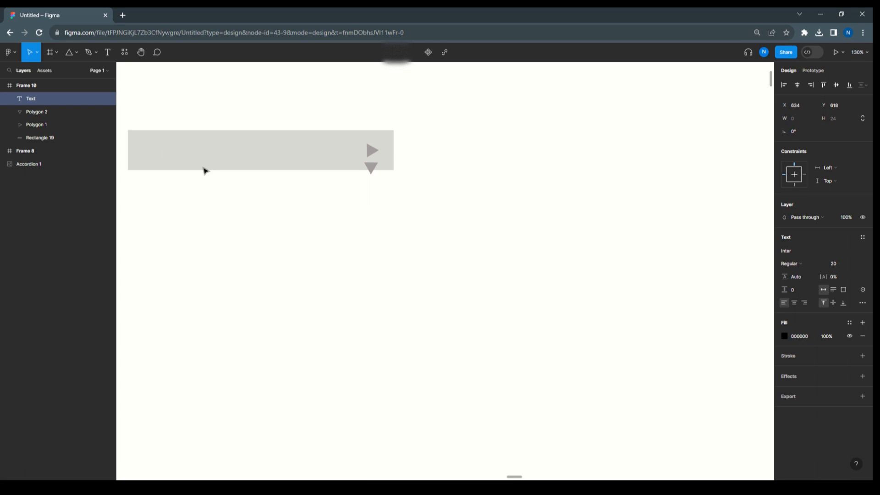
type("Accord")
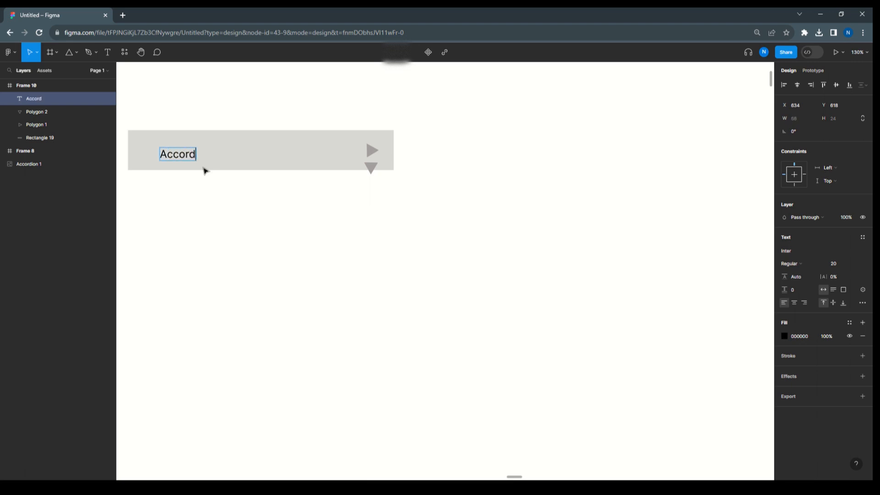
type("ion Title 1")
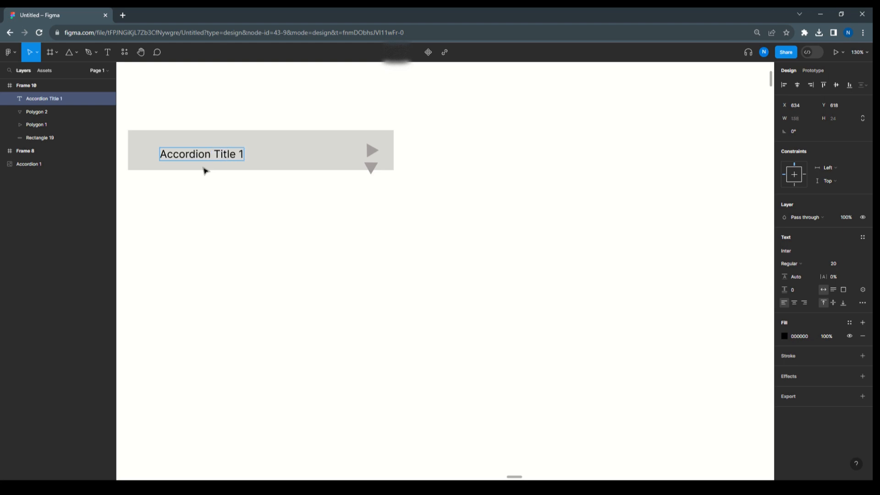
key("Escape")
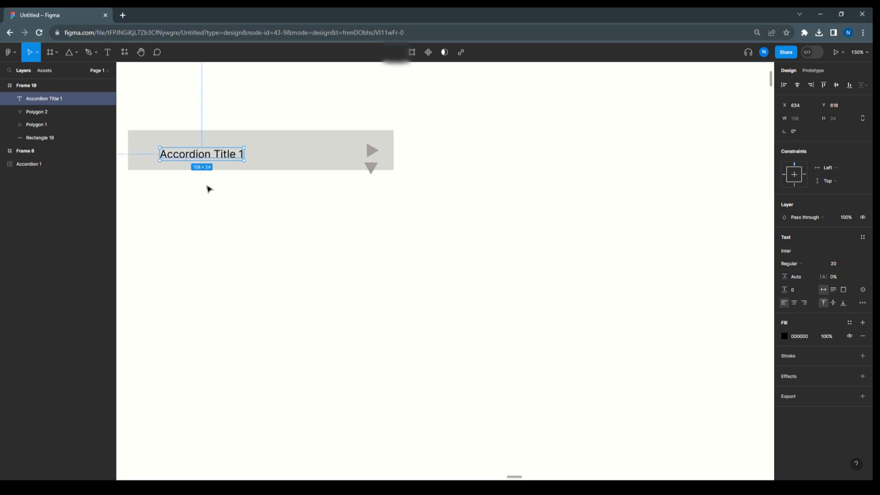
Align the title text with the header rectangle on their vertical centres
left_click(230, 171)
left_click(213, 156, "shift")
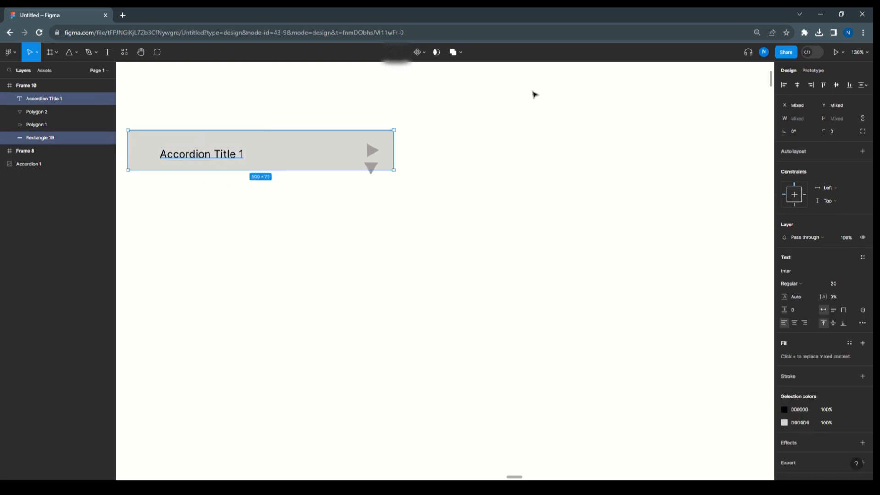
left_click(838, 85)
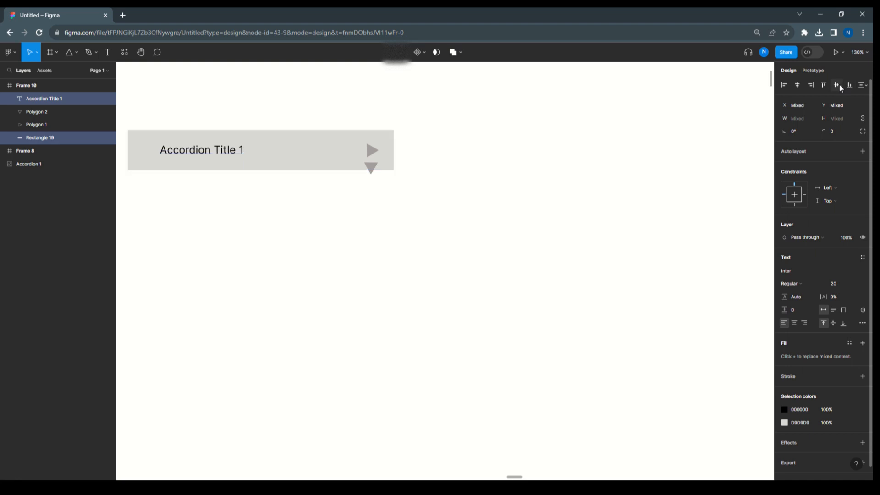
Nudge the title text left to X 594, near the header rectangle's left edge
left_click(195, 155)
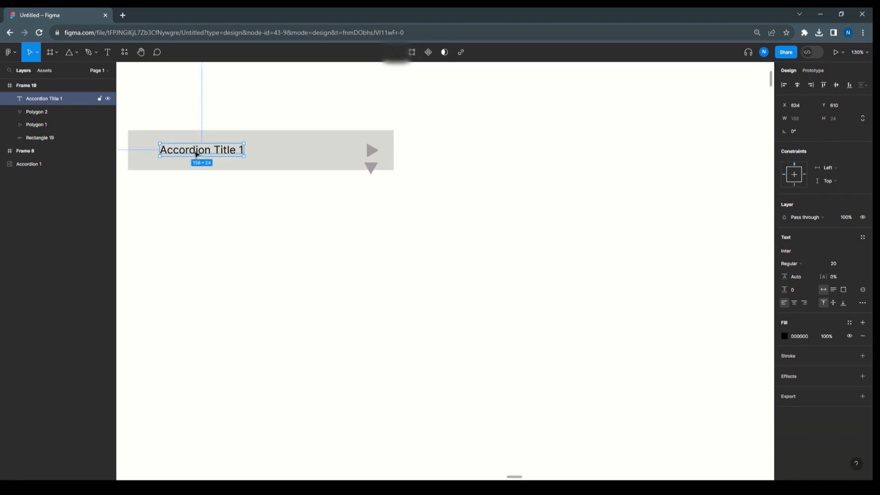
key("shift+Left")
key("shift+Left")
key("shift+Left")
key("shift+Left")
key("shift+Left")
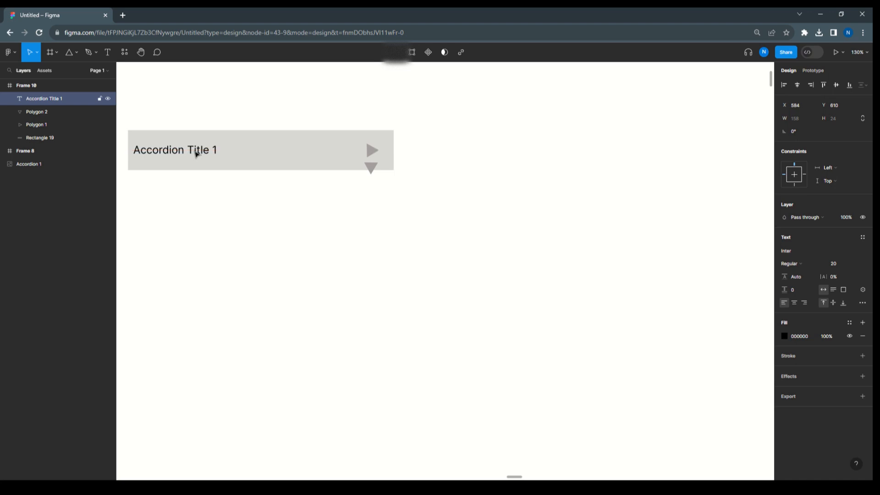
key("shift+Left")
key("shift+Right")
key("shift+Right")
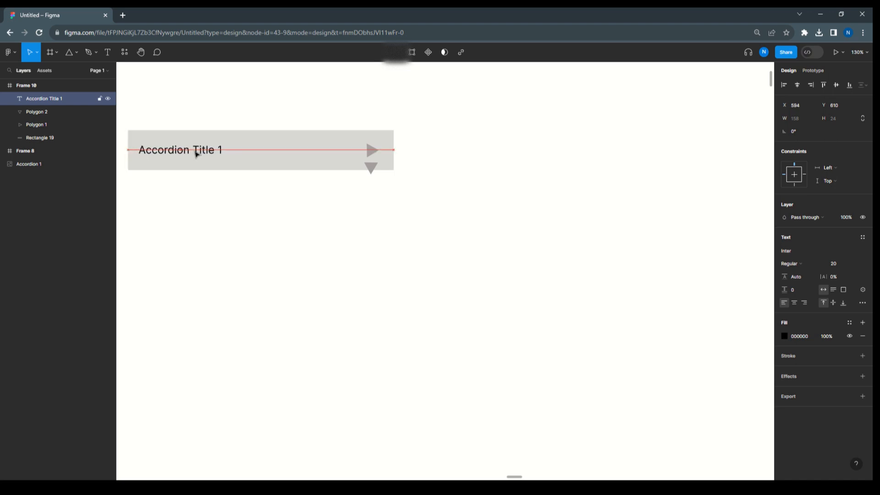
Align the right-pointing triangle with the header rectangle on their vertical centres
left_click(374, 169)
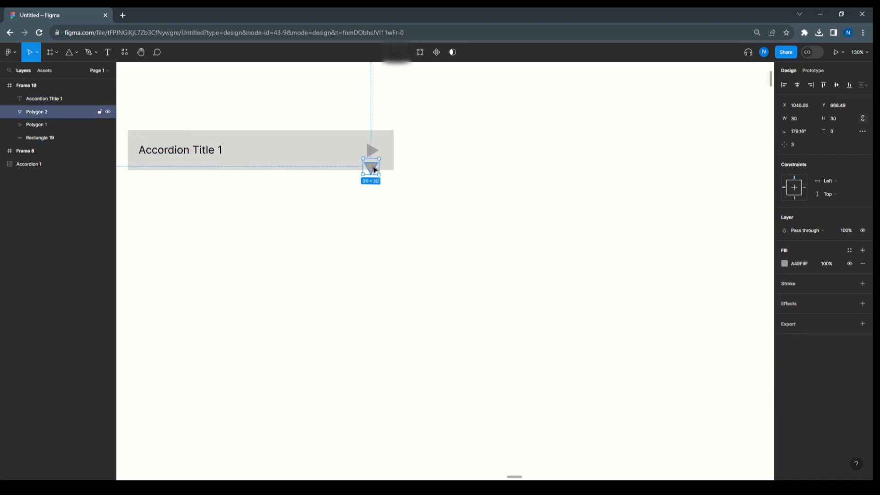
left_click(330, 159)
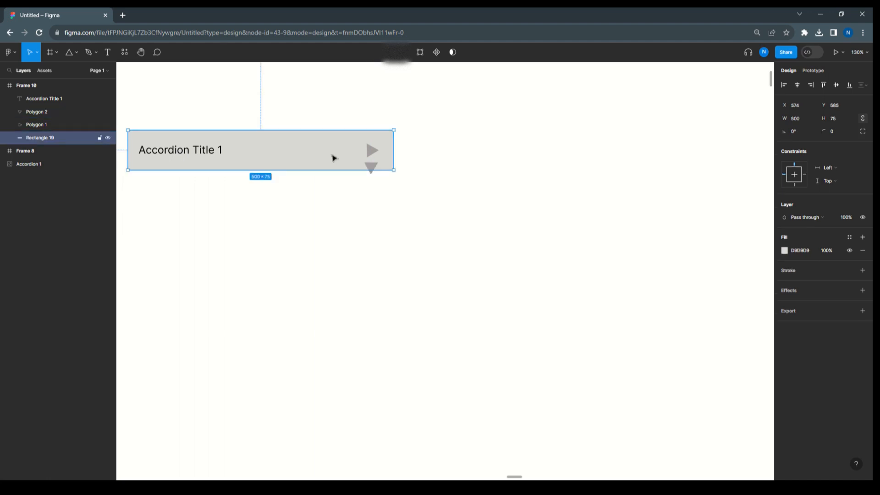
left_click(369, 151, "shift")
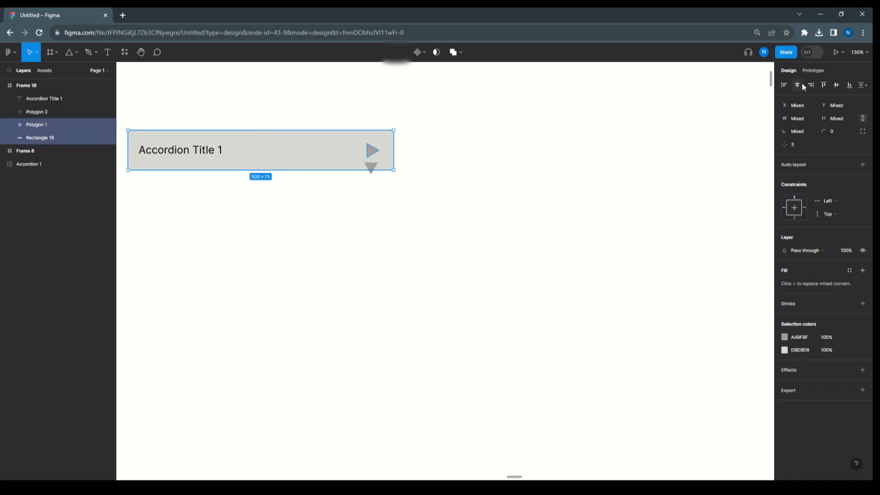
left_click(440, 189)
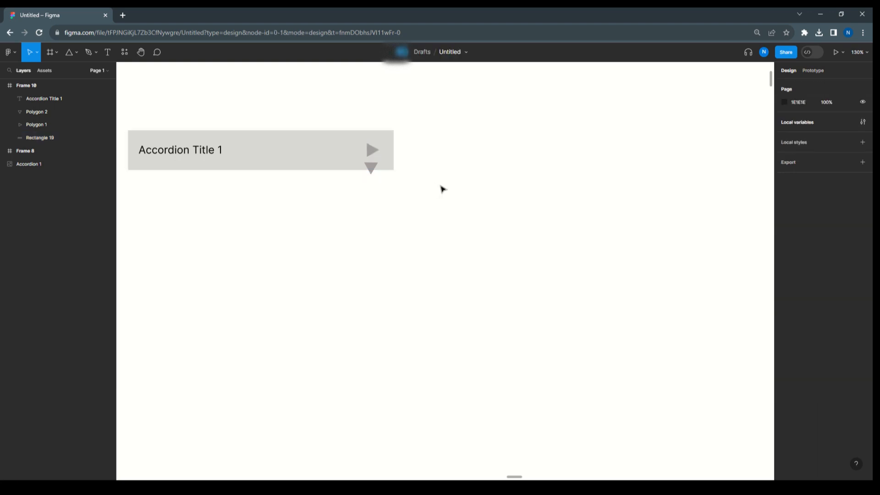
Align the down-pointing triangle and the header rectangle on their vertical centres so both triangles overlap
left_click(372, 170)
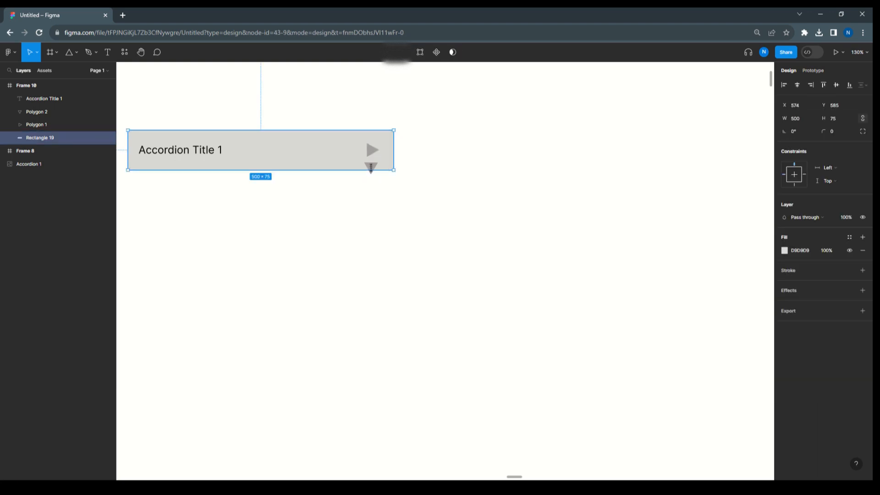
left_click(373, 169)
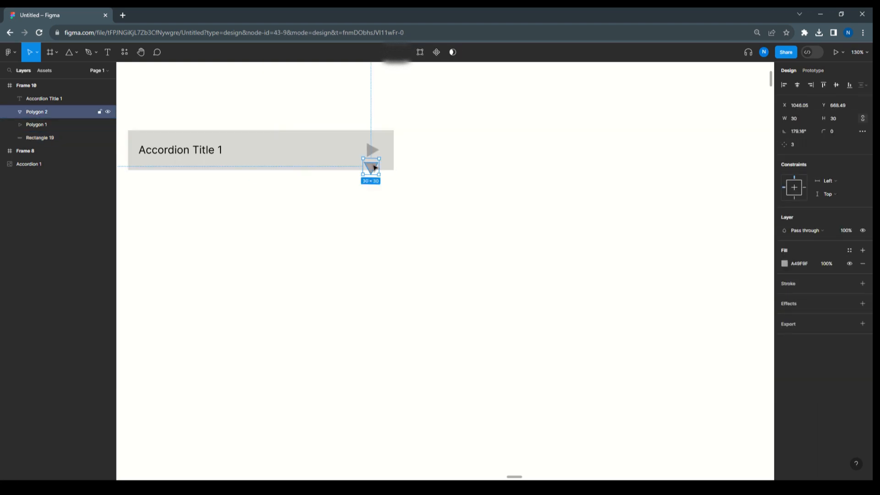
left_click(411, 176)
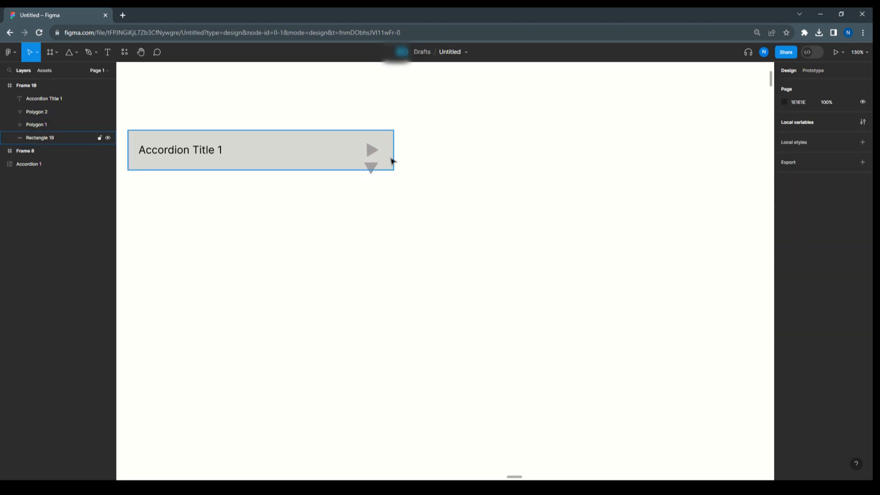
left_click(390, 162)
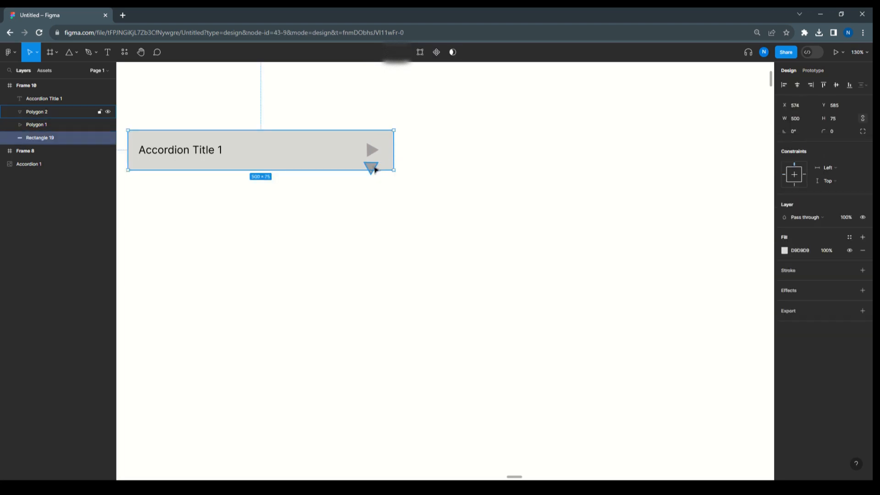
left_click(372, 167, "shift")
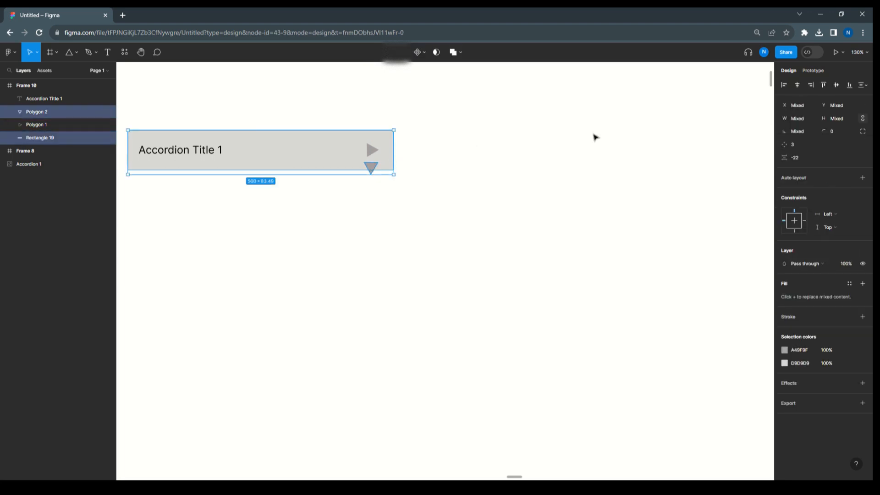
left_click(836, 85)
left_click(420, 165)
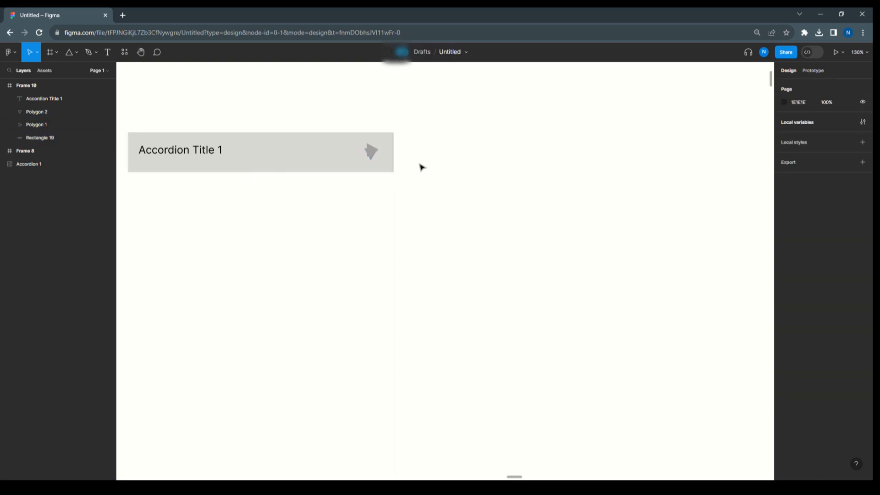
Draw a content rectangle of about 499 × 178 directly beneath the header rectangle
left_click(75, 55)
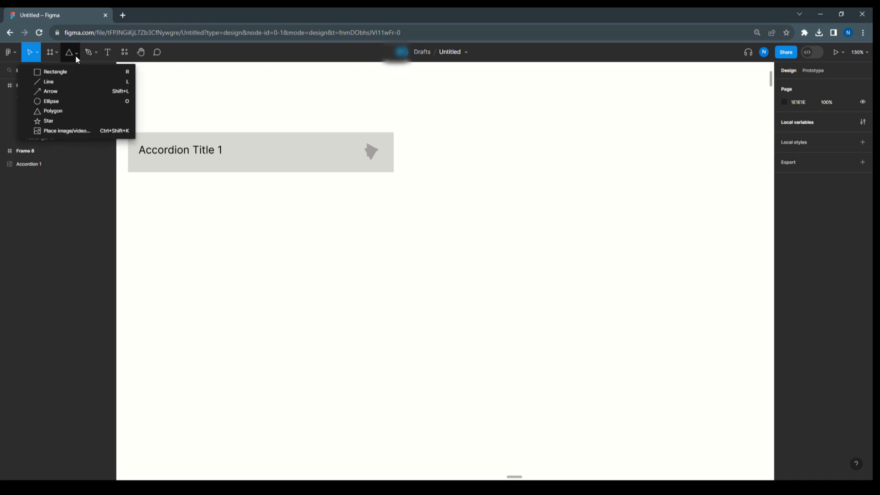
left_click(70, 72)
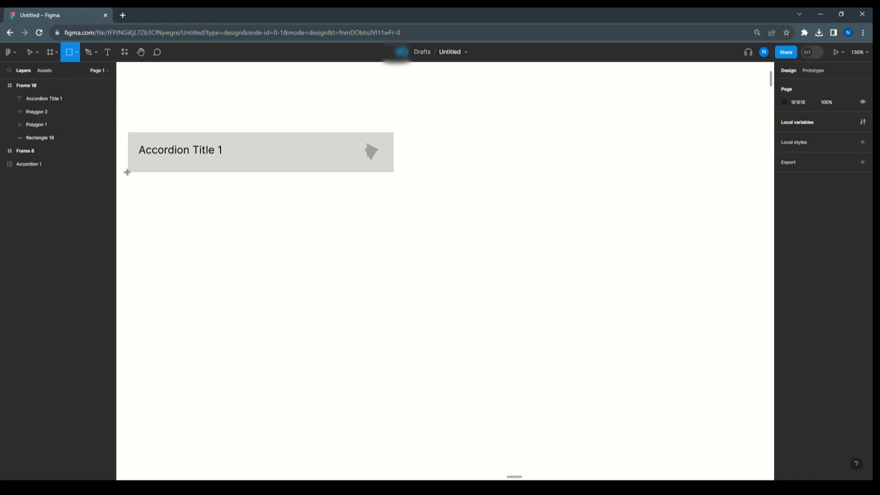
mouse_move(128, 172)
left_mouse_down()
mouse_move(244, 235)
mouse_move(394, 265)
left_mouse_up()
Set the content rectangle's width to 500 to match the header
left_click(288, 149)
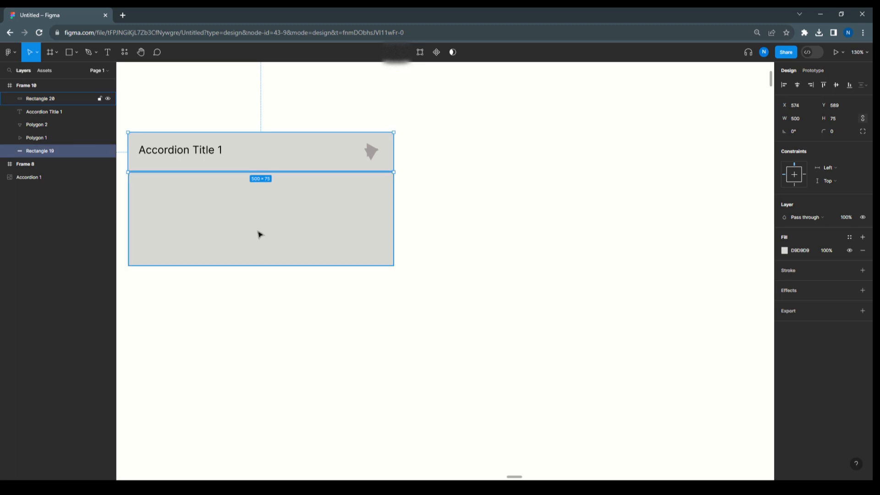
left_click(267, 241)
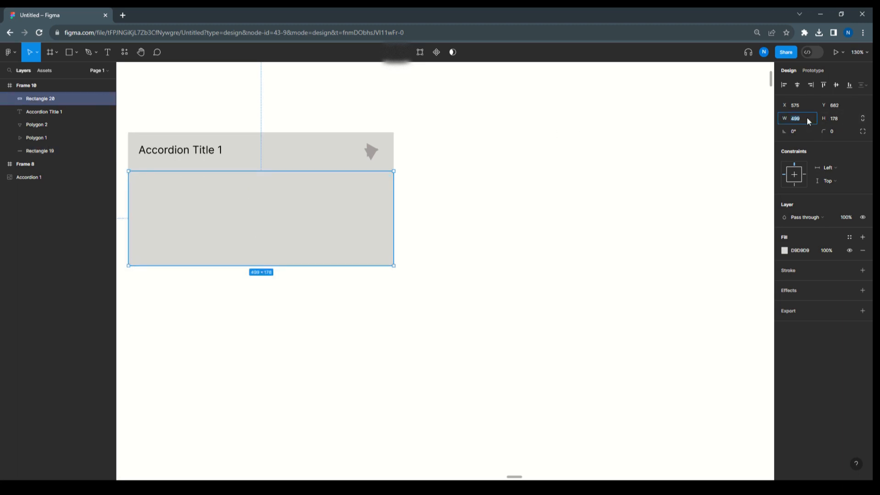
type("500")
key("Return")
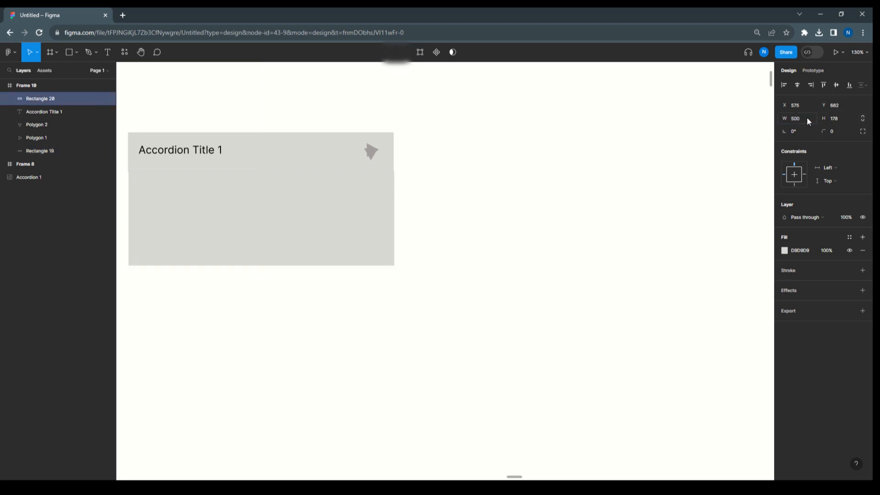
Align the header and content rectangles on their horizontal centres and leave the content rectangle selected
left_click(272, 151)
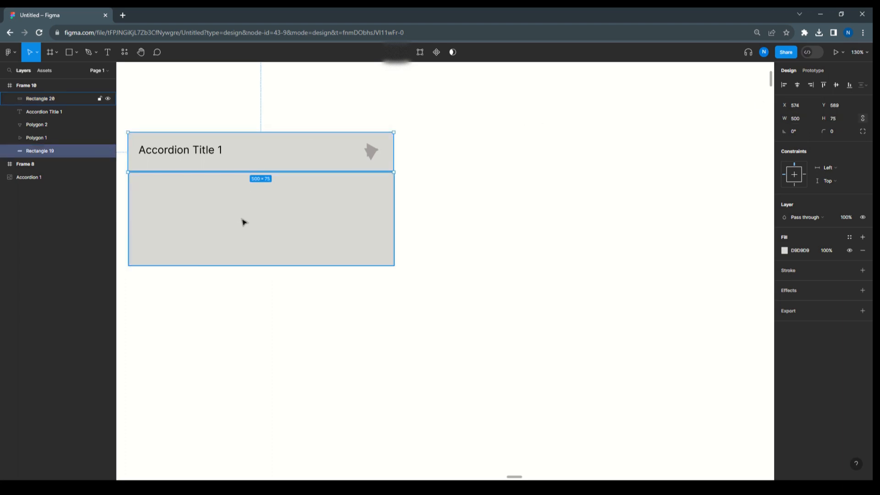
left_click(253, 226, "shift")
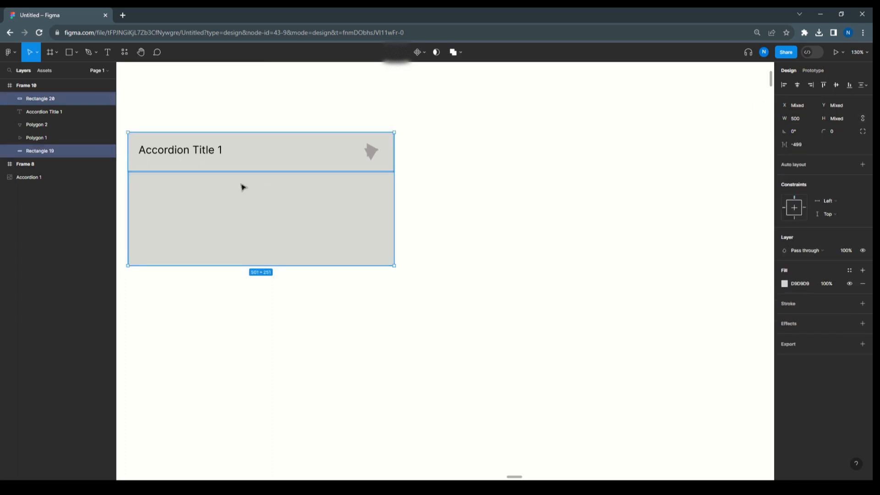
left_click(800, 83)
left_click(463, 197)
left_click(271, 229)
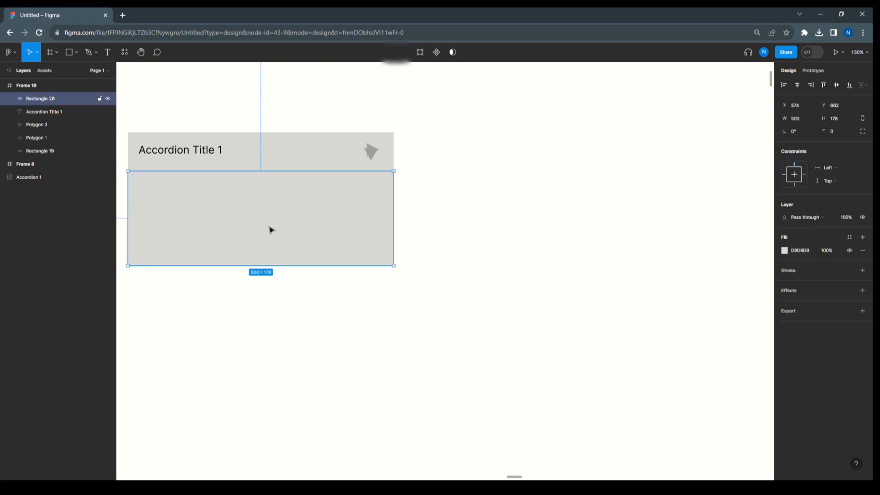
Nudge the content rectangle down to Y 665, leaving a thin gap below the header rectangle
key("Down")
key("Down")
key("Down")
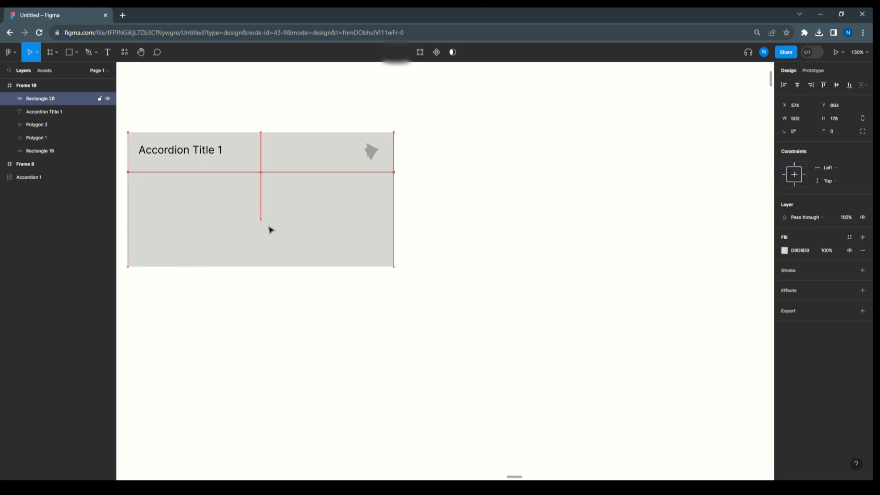
left_click(456, 223)
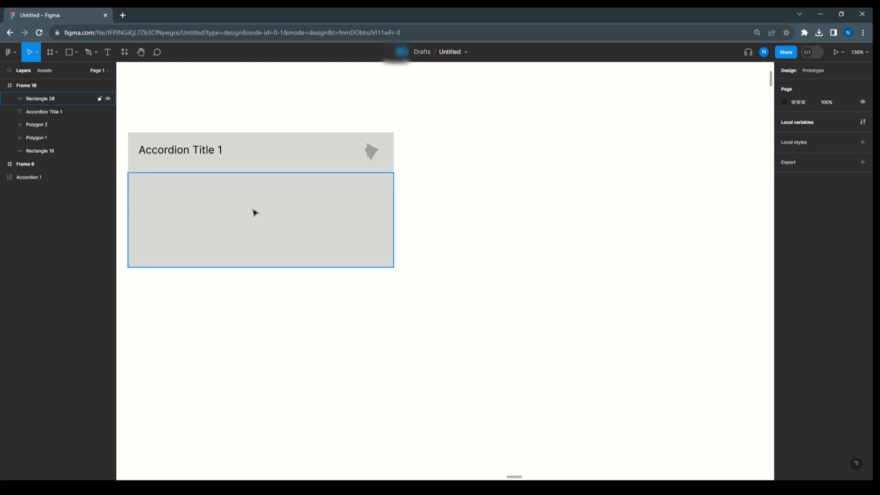
left_click_drag(283, 301, 373, 301)
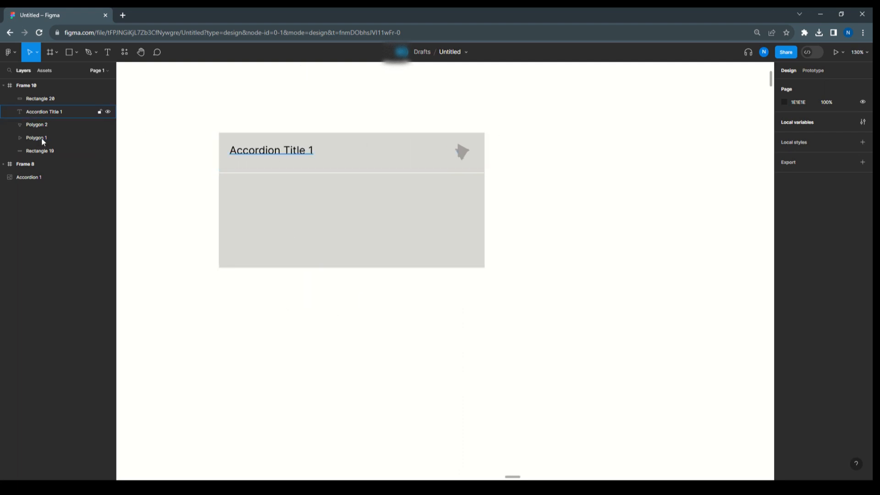
Add the text "Panel- 1" inside the content rectangle, roughly in line with the accordion title's left edge
left_click(107, 52)
left_click(229, 190)
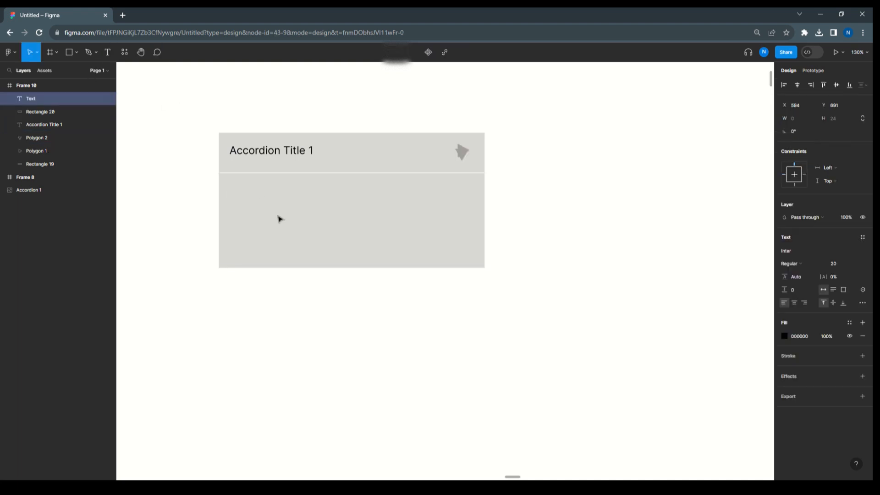
type("Panel- 1")
key("Escape")
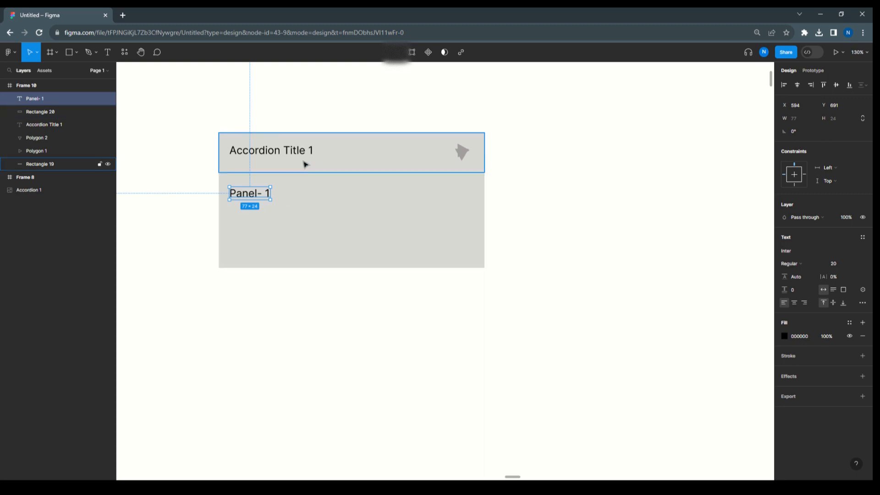
Shorten the content rectangle from its lower edge to a height of about 96
left_click(334, 229)
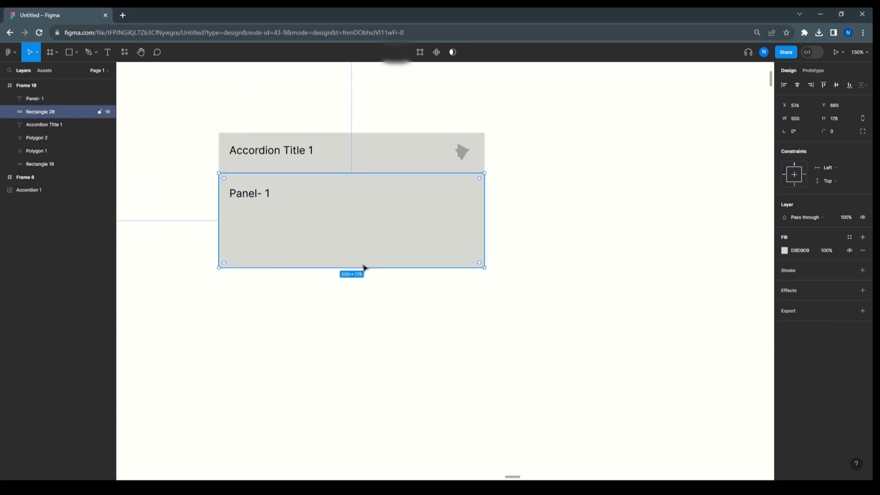
left_click_drag(361, 267, 358, 223)
left_click(518, 178)
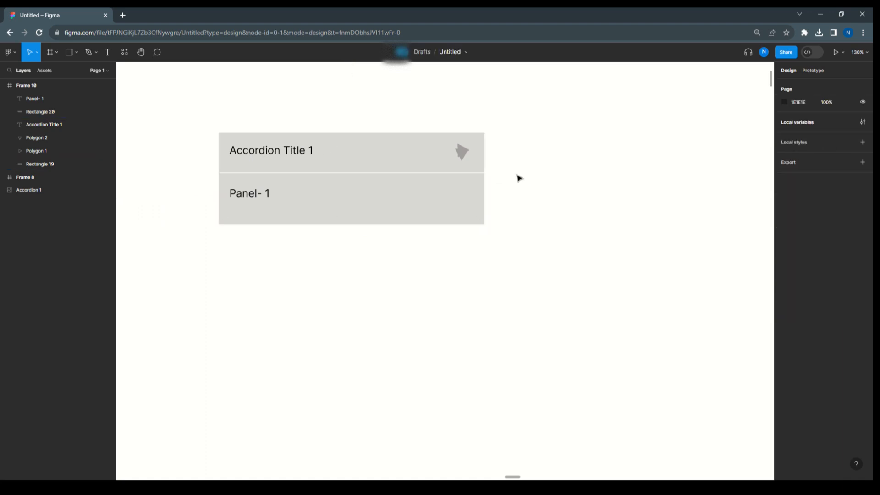
Shorten the header rectangle to a height of about 57 and align the title text with its vertical centre
left_click(392, 159)
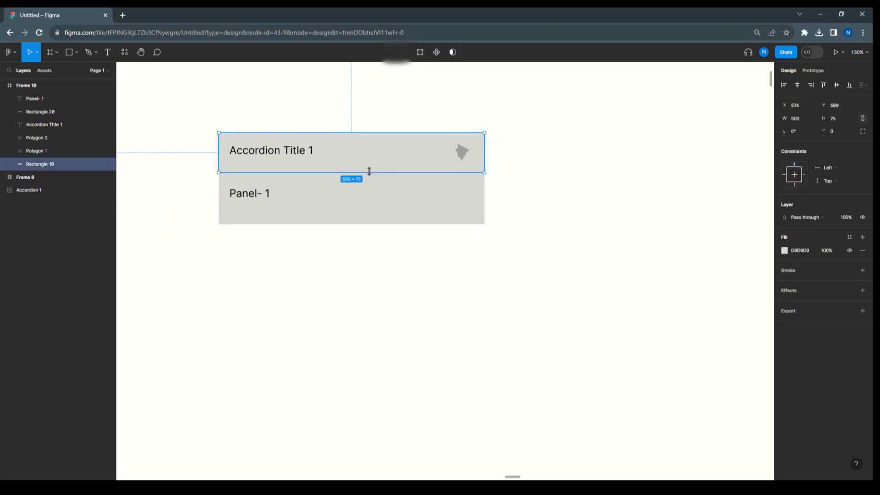
left_click_drag(368, 172, 368, 163)
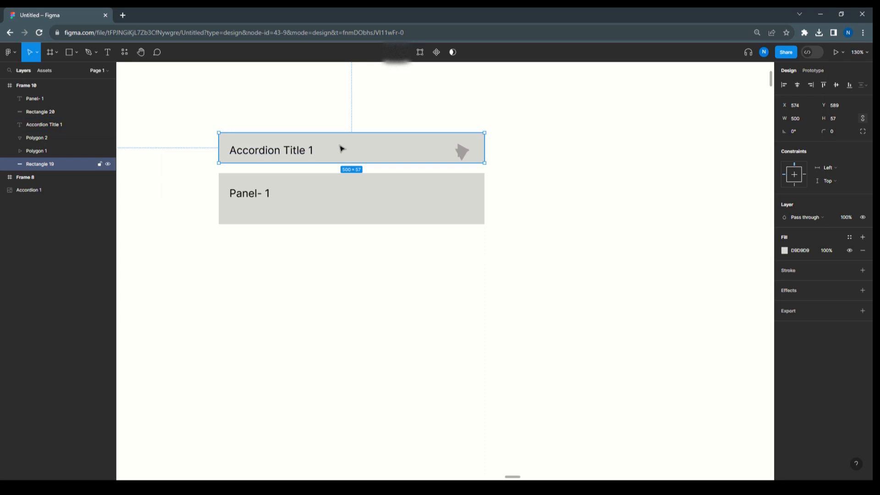
left_click(272, 152, "shift")
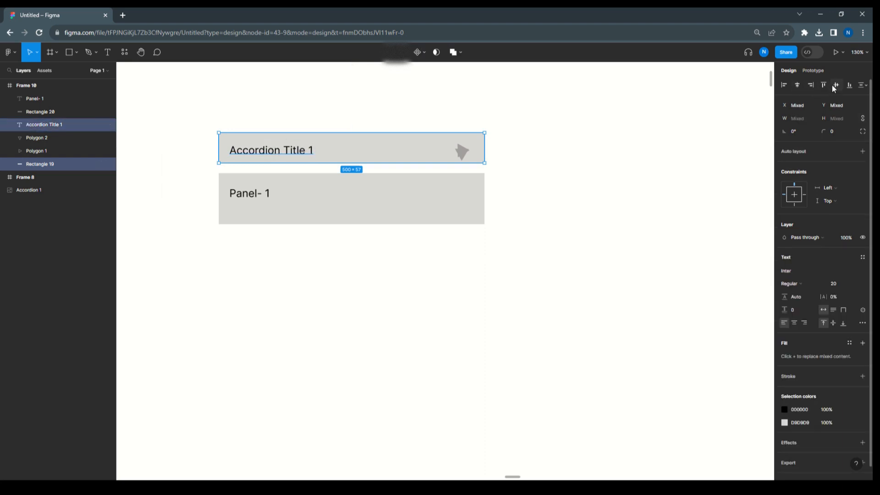
left_click(835, 85)
Align both arrow triangles with the header rectangle on their vertical centres
left_click(439, 152)
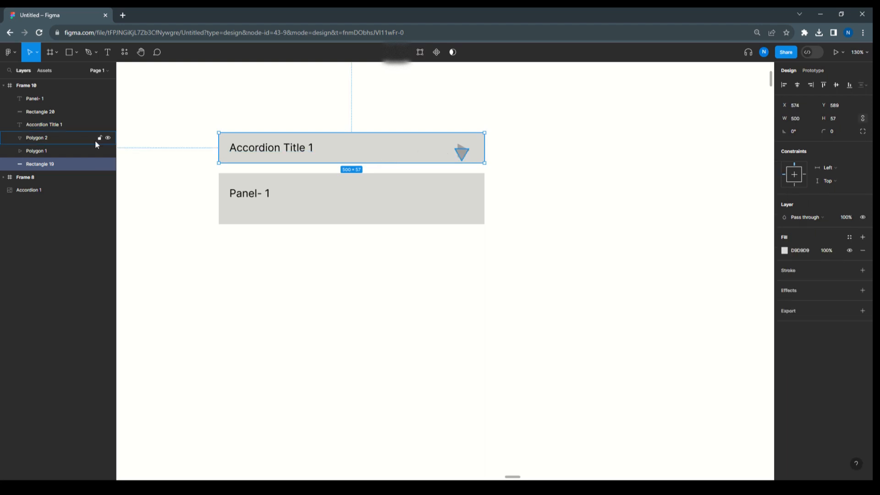
left_click(28, 153, "shift")
left_click(34, 138, "shift")
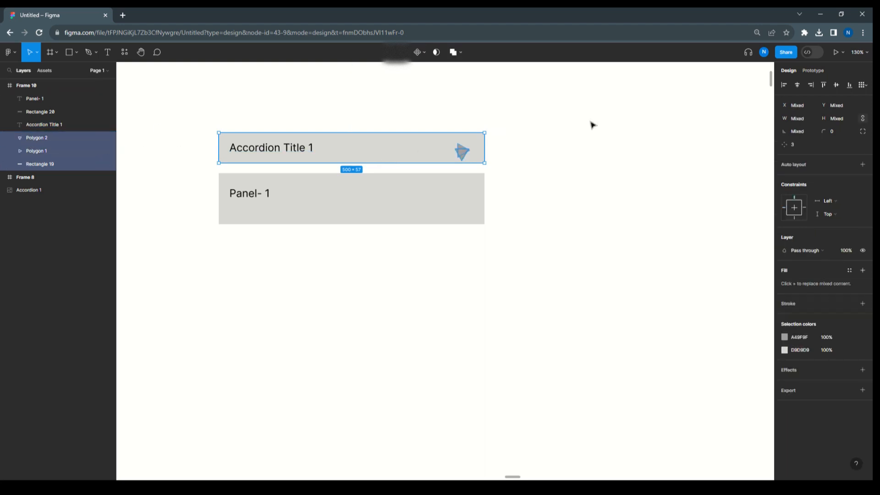
left_click(840, 86)
left_click(544, 211)
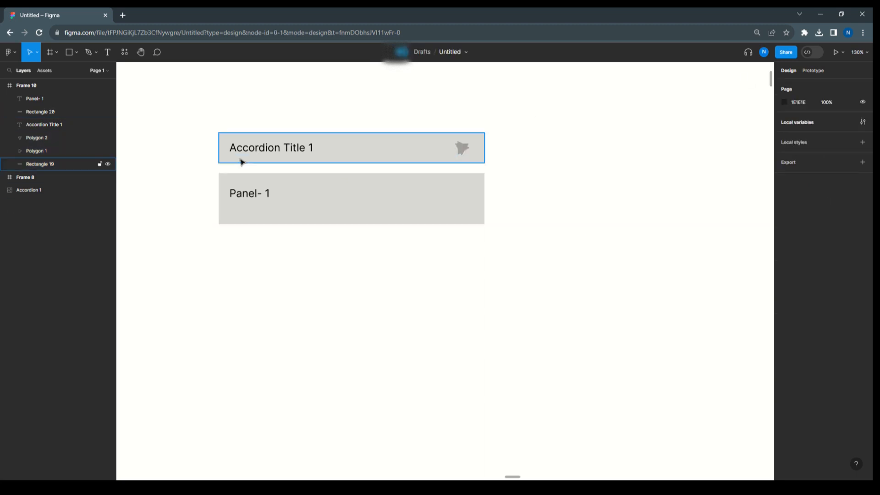
left_click(44, 153)
Nudge the content rectangle up to Y 648 so only a thin gap separates it from the header
left_click(309, 198)
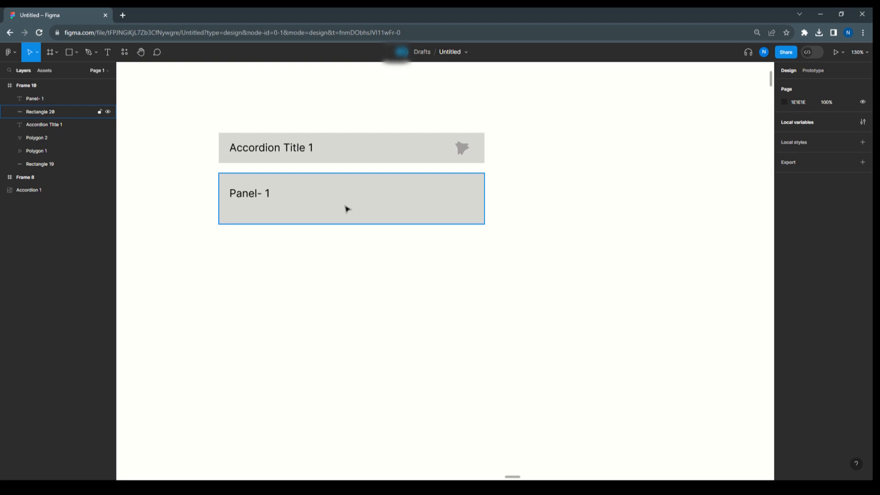
key("Up")
key("Up")
key("Up")
key("Up")
key("Up")
key("Up")
key("Up")
key("Up")
key("Up")
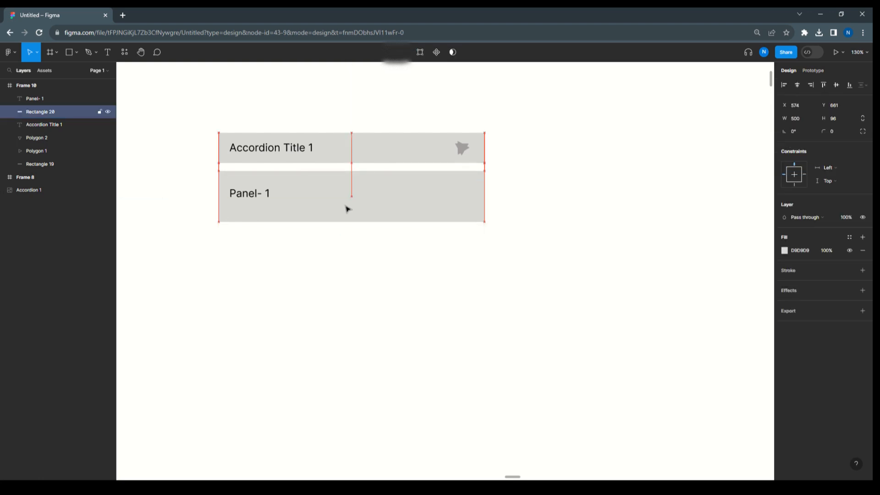
key("Up")
key("Up")
key("Up")
key("Up")
key("Up")
key("Up")
key("Up")
key("Up")
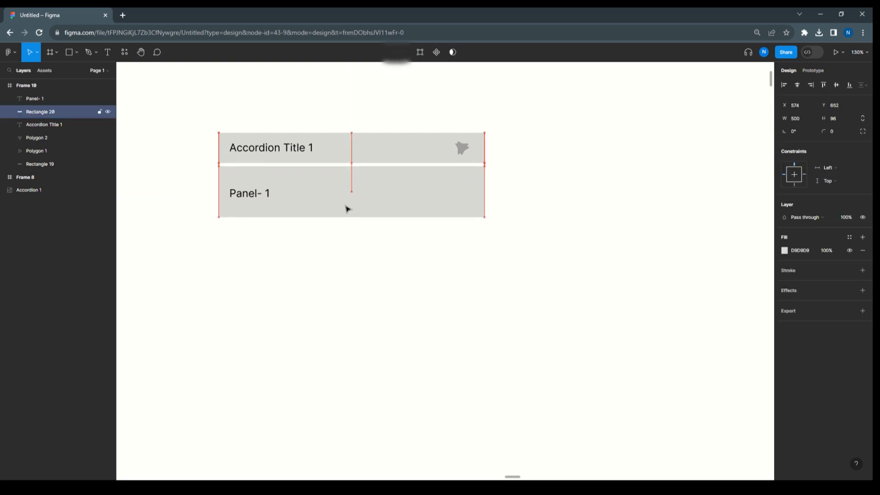
Align the "Panel- 1" text and the content rectangle on their vertical centres
left_click(257, 195, "shift")
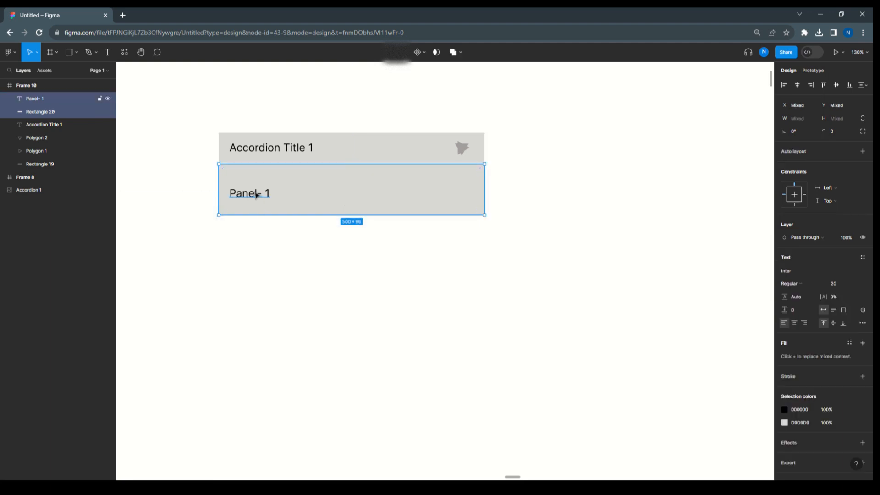
left_click(838, 84)
left_click(622, 167)
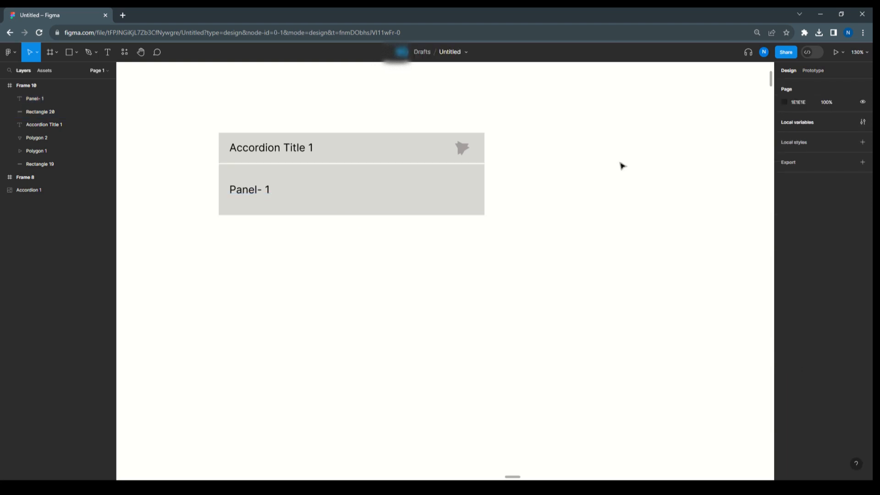
Rename the down-pointing triangle layer DownArrow1 and the right-pointing triangle layer RightArrow1
double_click(41, 138)
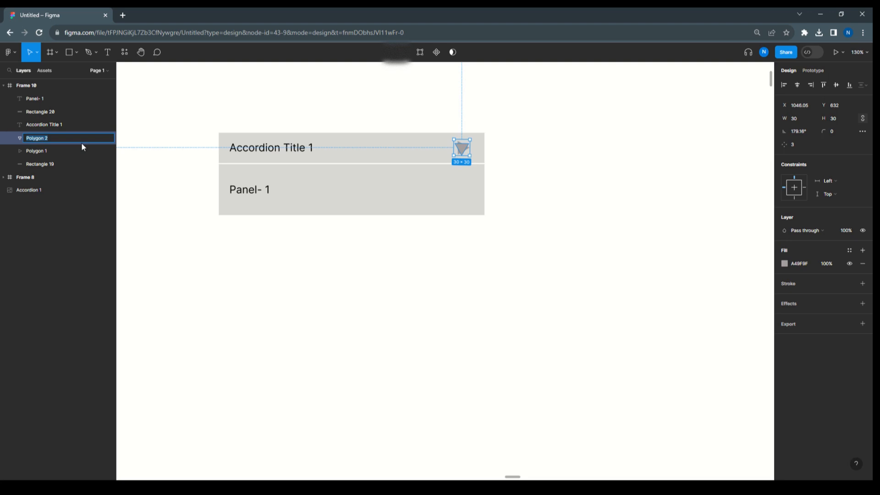
type("DownArrow")
double_click(39, 151)
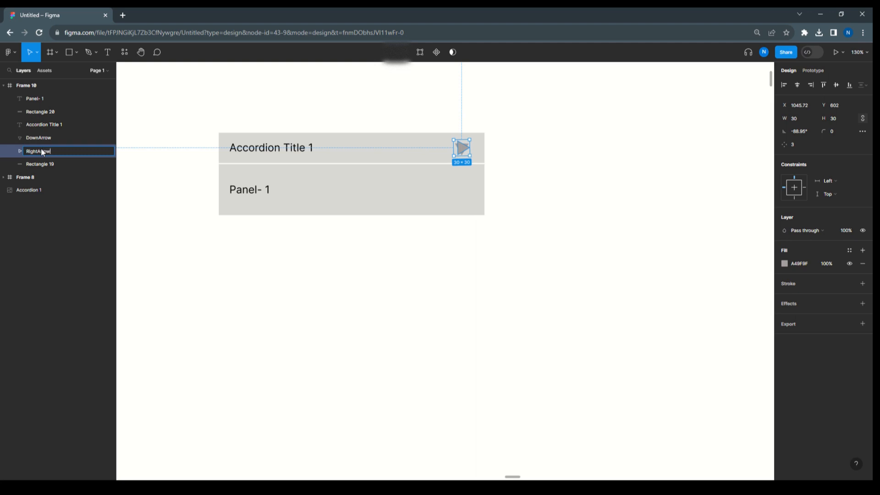
type("RightArrow1")
left_click(53, 138)
double_click(50, 136)
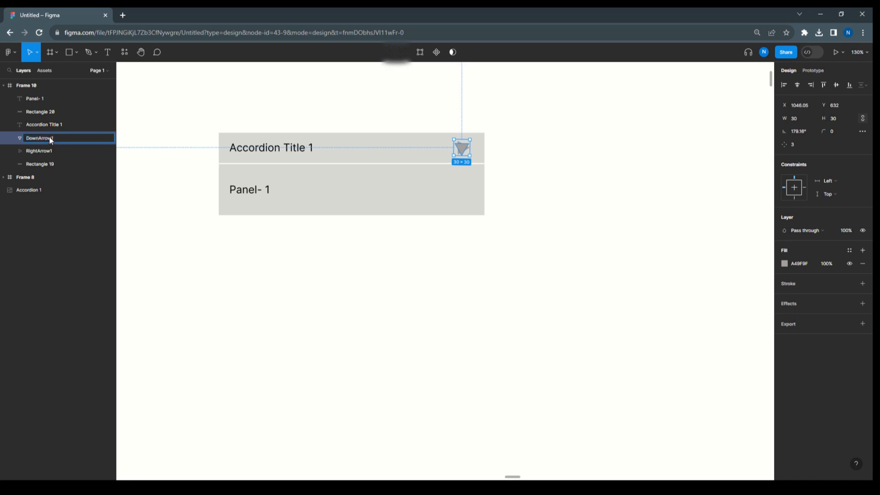
Rename the content rectangle layer Panel-1 and the header rectangle layer Header1
left_click(283, 197)
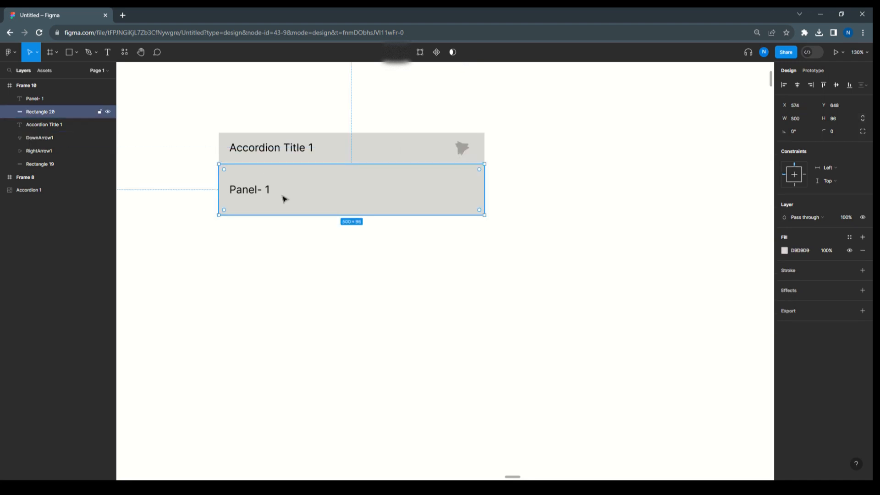
double_click(39, 113)
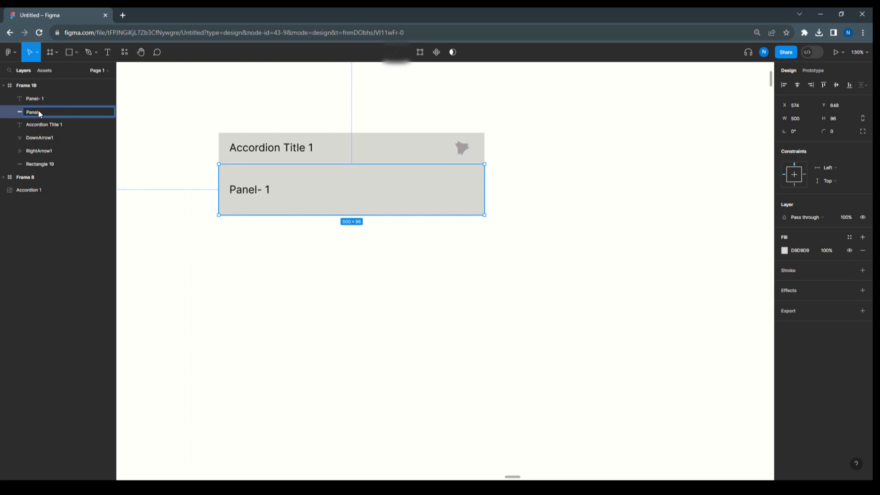
left_click(295, 138)
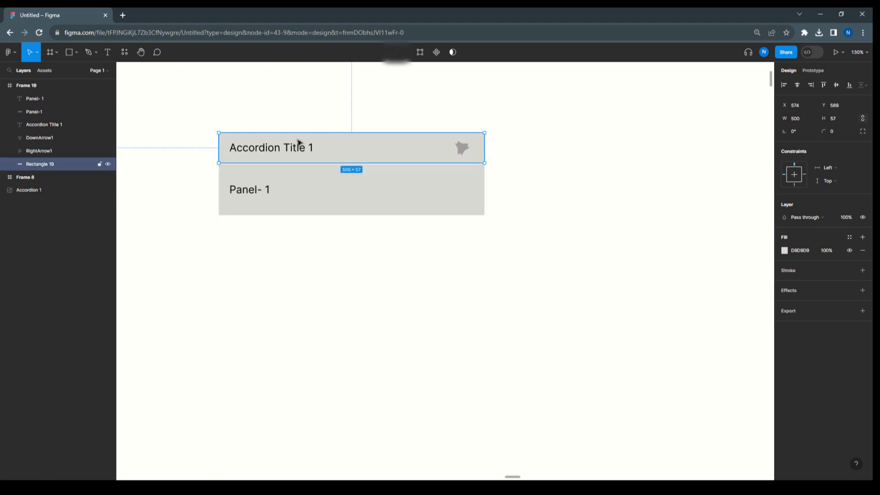
double_click(38, 166)
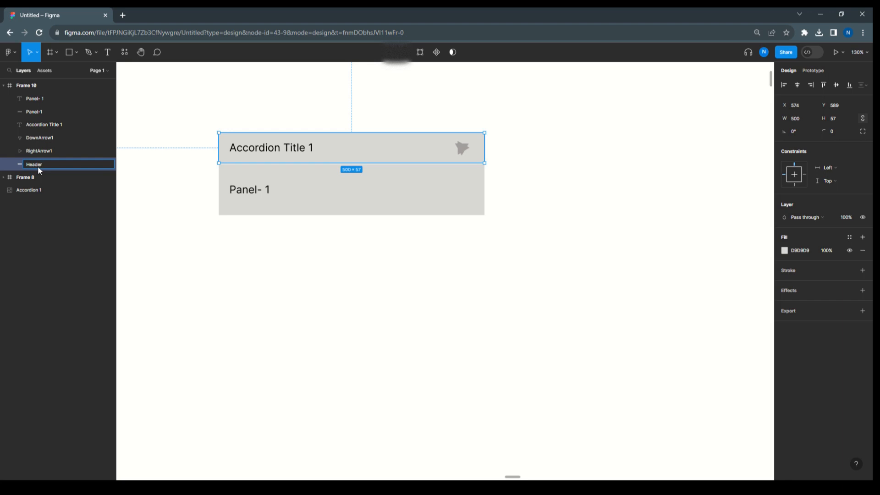
left_click(384, 247)
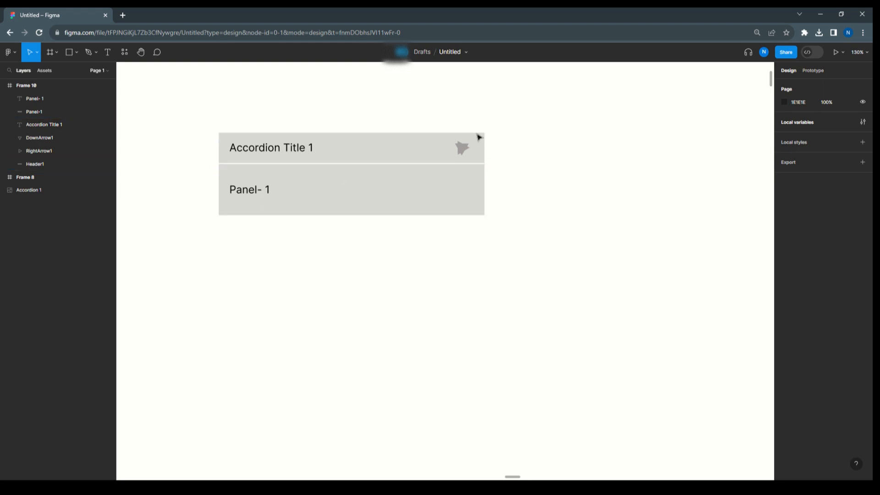
Create a new local variable collection named Accordion
left_click(788, 122)
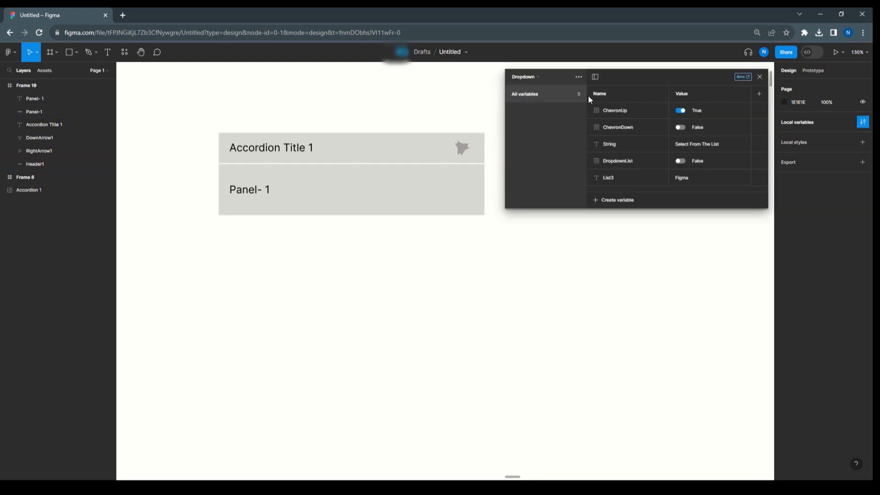
left_click(563, 77)
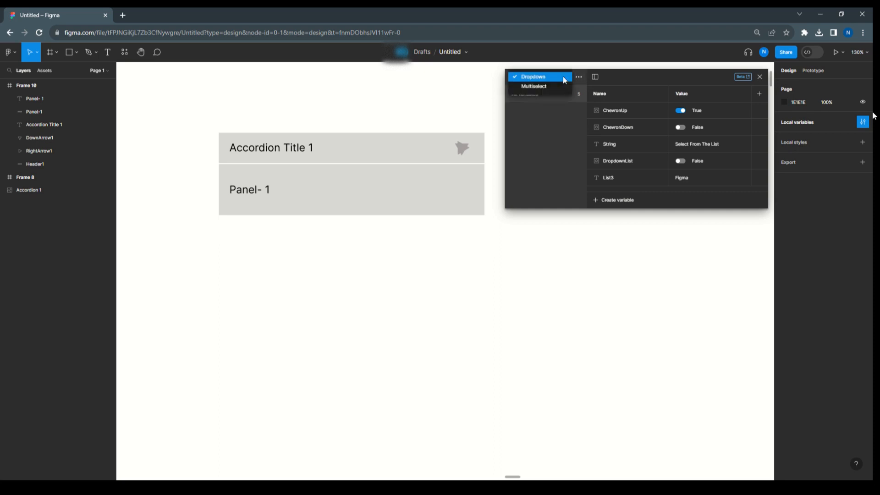
left_click(585, 76)
left_click(584, 77)
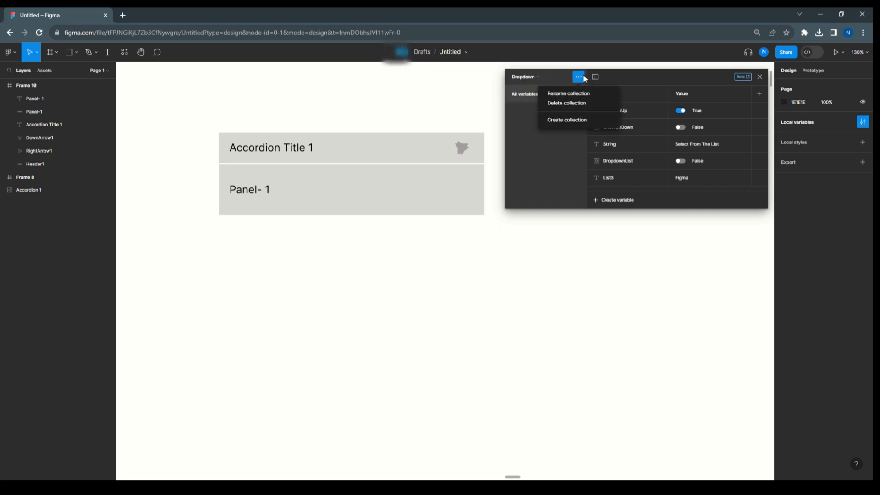
left_click(565, 119)
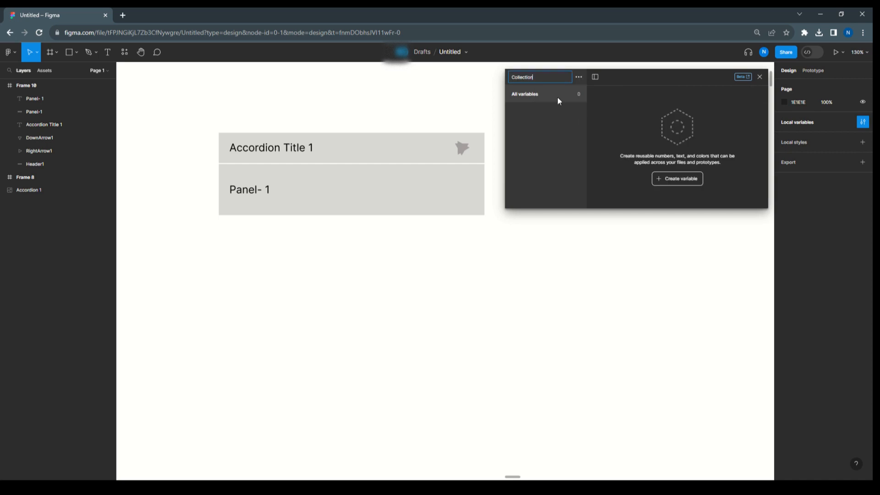
double_click(526, 77)
type("Accord")
Add a Boolean variable named Panel1 to the Accordion collection, leaving its value False
left_click(674, 179)
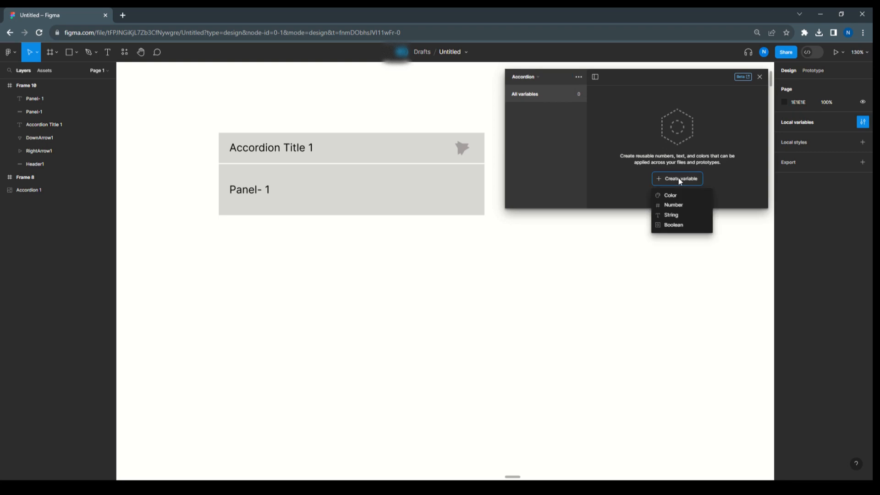
left_click(676, 225)
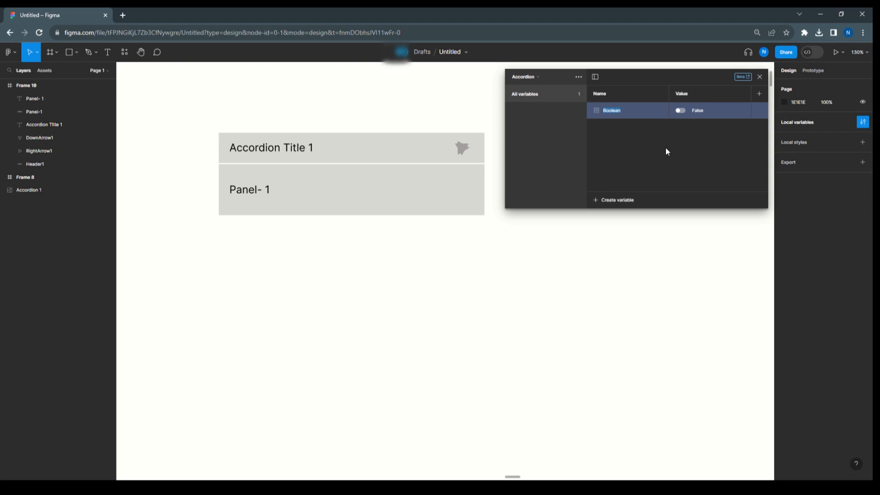
type("Panel1")
Duplicate the Panel1 Boolean variable to create Panel2
left_click(619, 201)
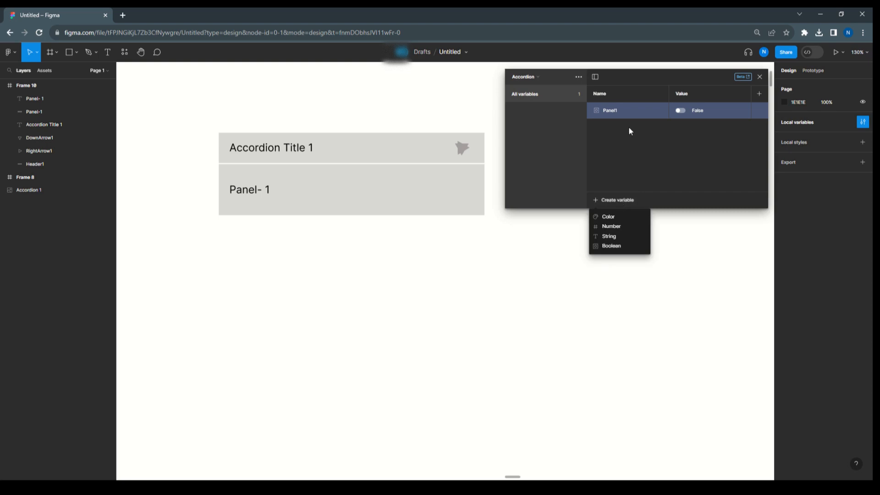
left_click(627, 113)
right_click(626, 112)
left_click(635, 138)
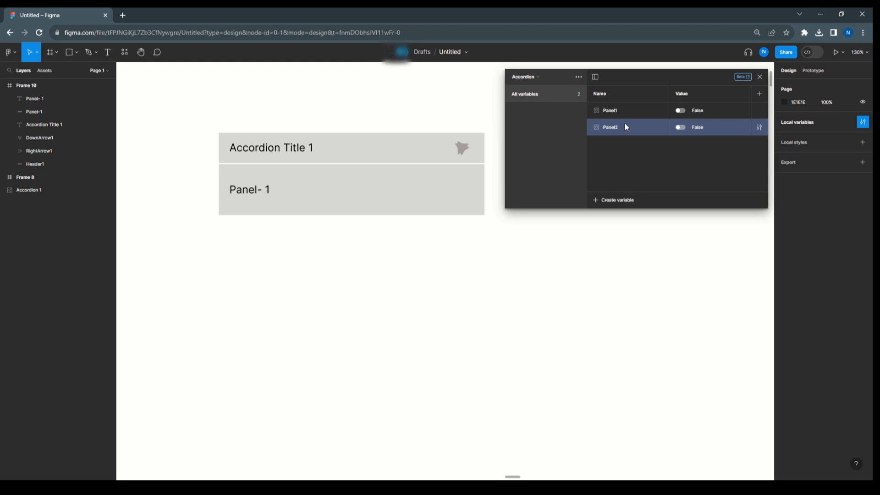
Add a Boolean variable named Panel3 to the Accordion collection, leaving its value False
left_click(623, 199)
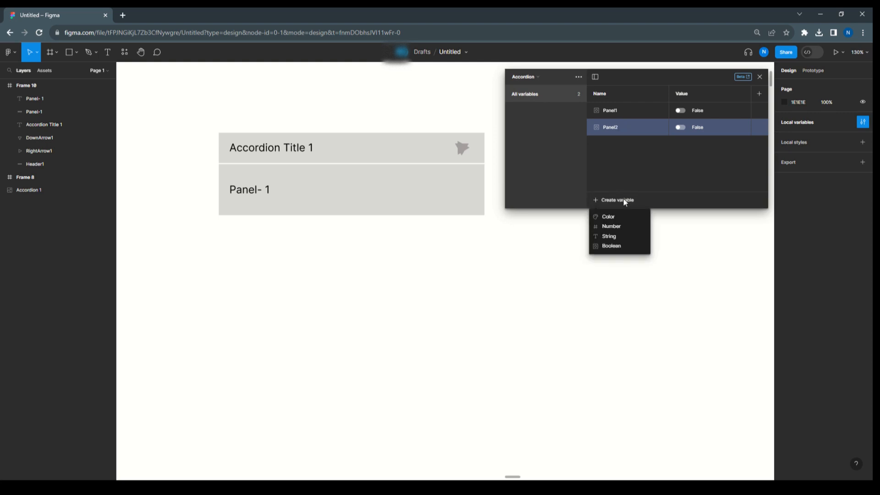
left_click(624, 245)
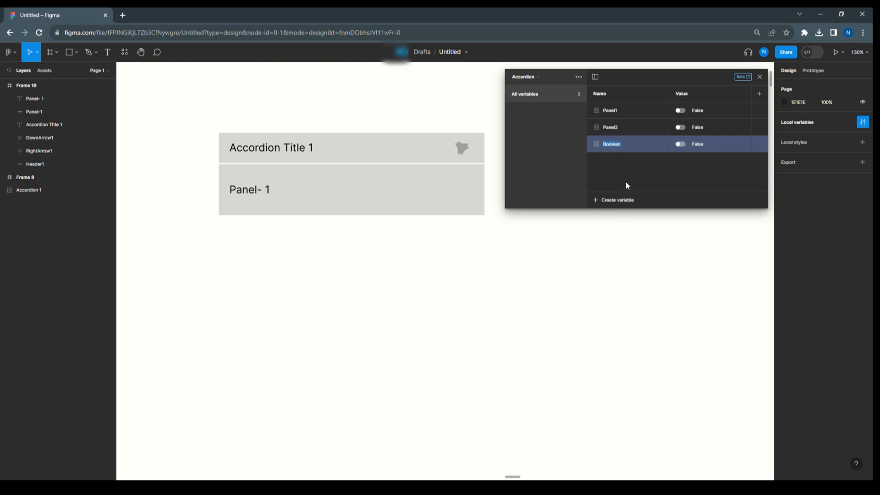
type("Panel3")
Add a Boolean variable named ArrowRight to the collection and set its value to True
left_click(619, 200)
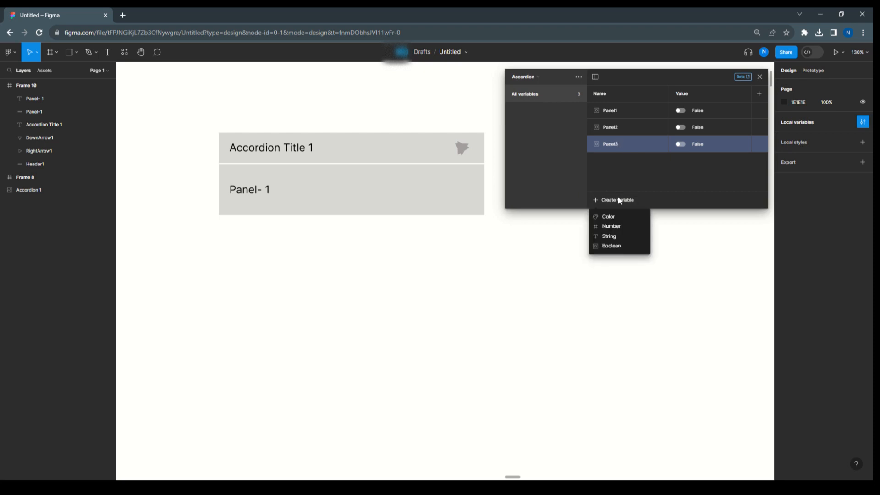
left_click(620, 246)
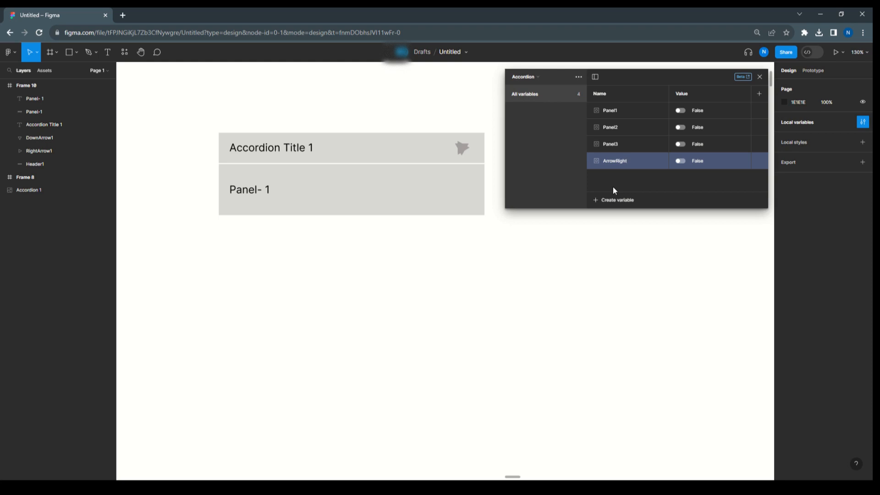
left_click(681, 160)
Add a Boolean variable named ArrowDown to the collection, leaving its value False
left_click(620, 199)
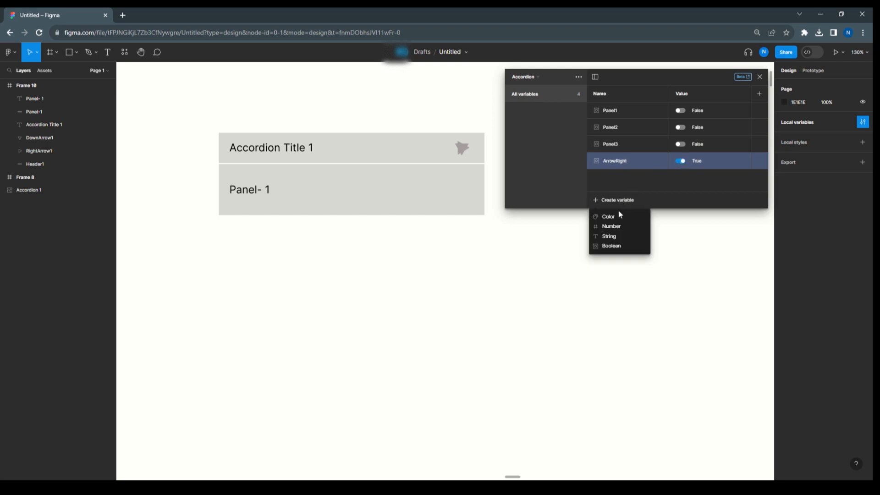
left_click(619, 246)
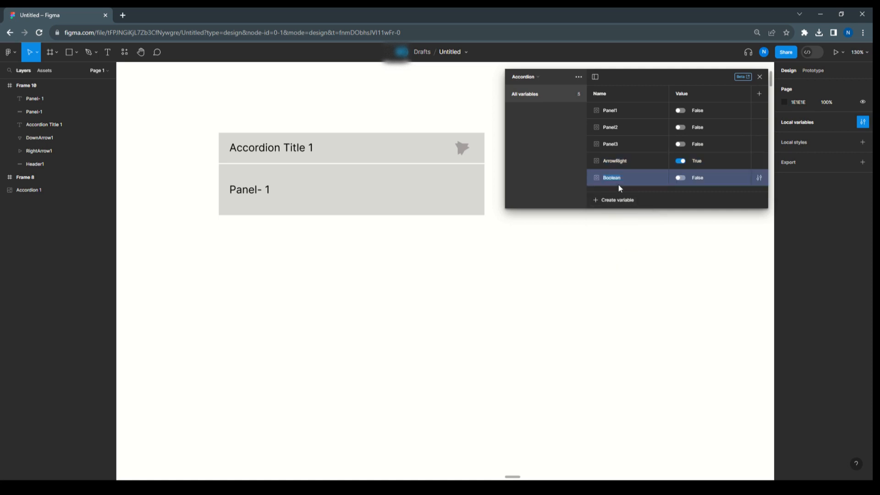
type("ArrowDown")
Rename the ArrowRight variable ArrowRight1 and the ArrowDown variable ArrowDown1
left_click(619, 160)
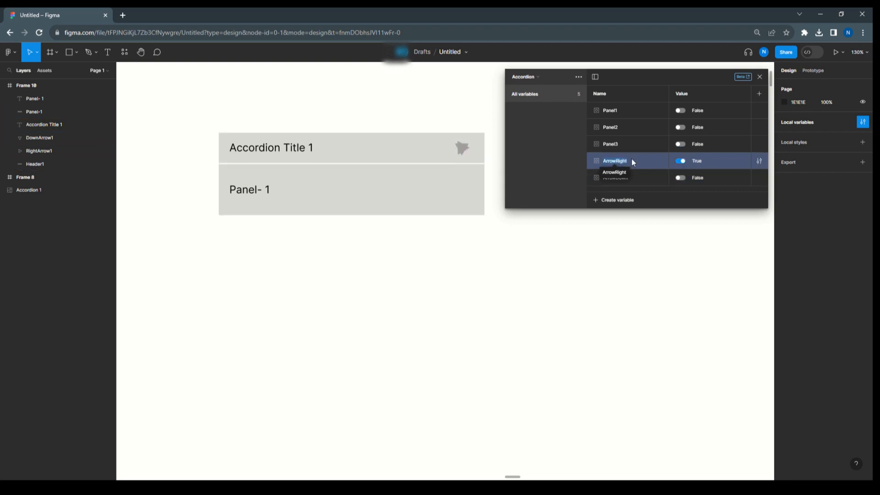
type("1")
key("BackSpace")
left_click(629, 176)
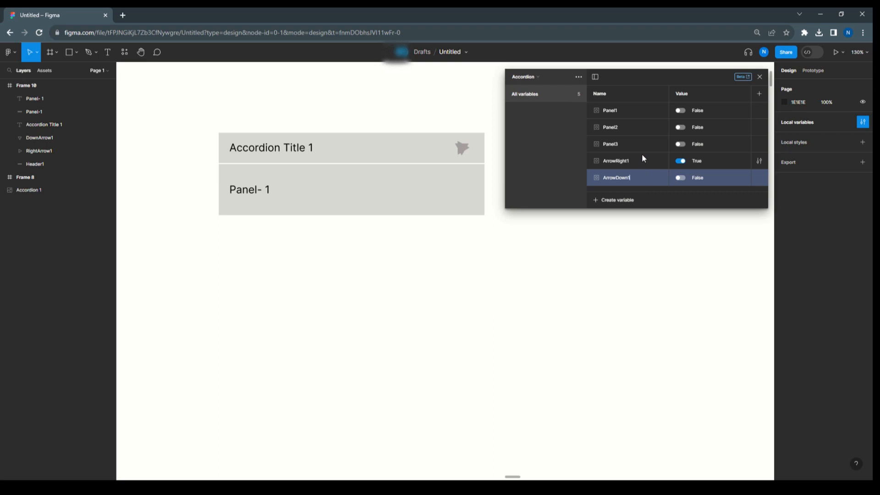
left_click(639, 158)
Duplicate the arrow variables to create ArrowRight2 set to True and ArrowDown2 set to False
right_click(638, 157)
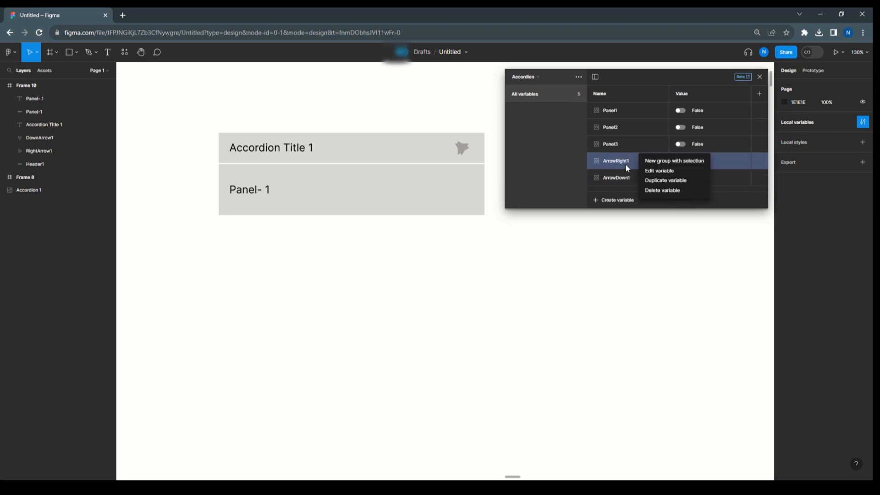
left_click(625, 172)
right_click(626, 173)
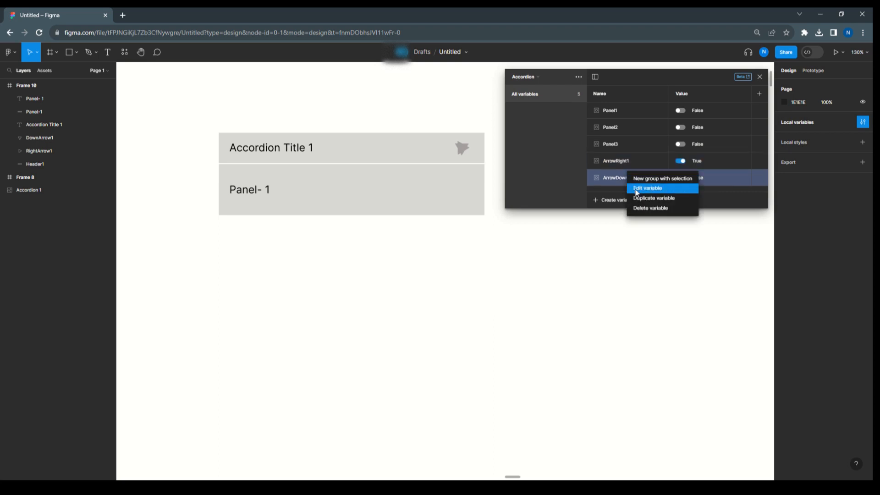
left_click(638, 198)
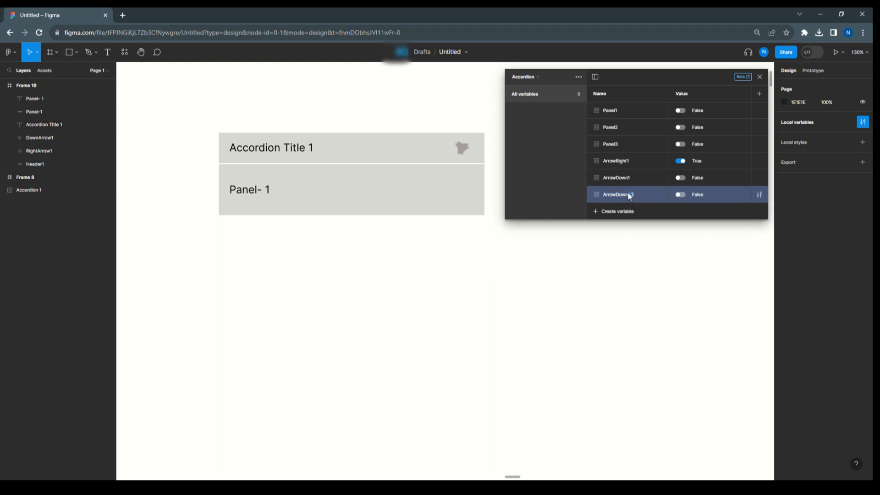
type("Right")
key("Return")
right_click(641, 192)
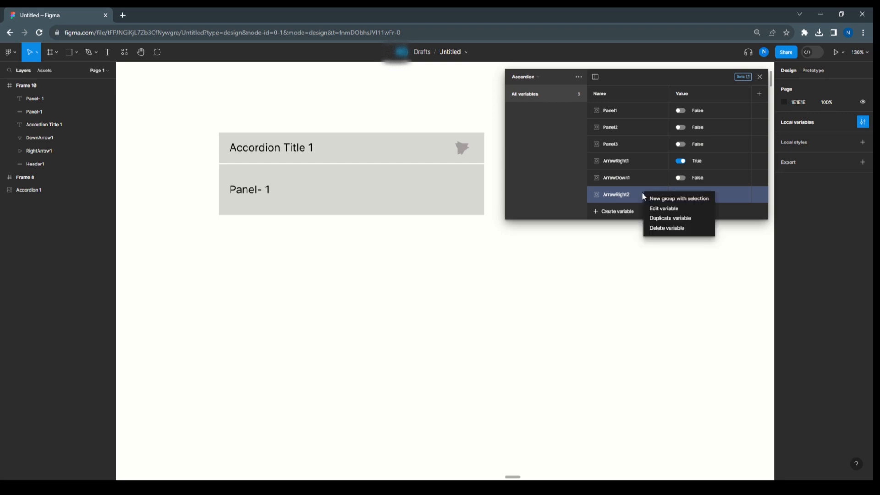
left_click(653, 218)
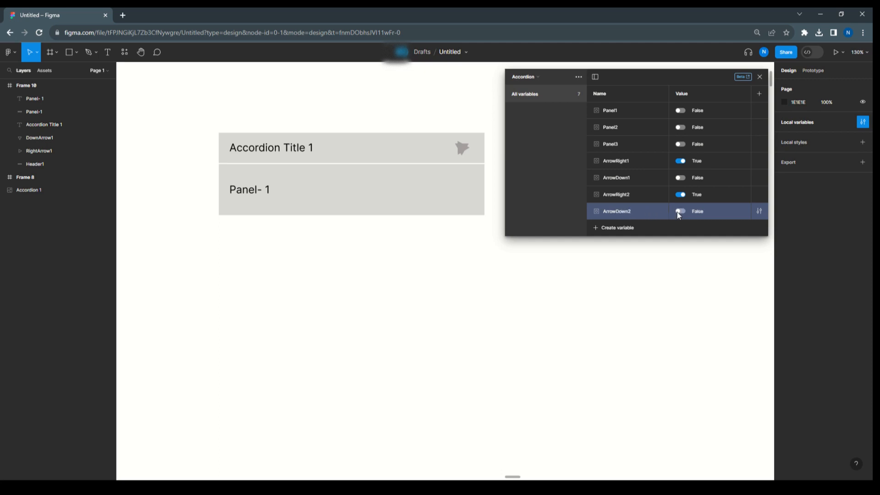
Duplicate the arrow variables to create ArrowRight3 set to True and ArrowDown3 set to False, and close the variables window
right_click(629, 211)
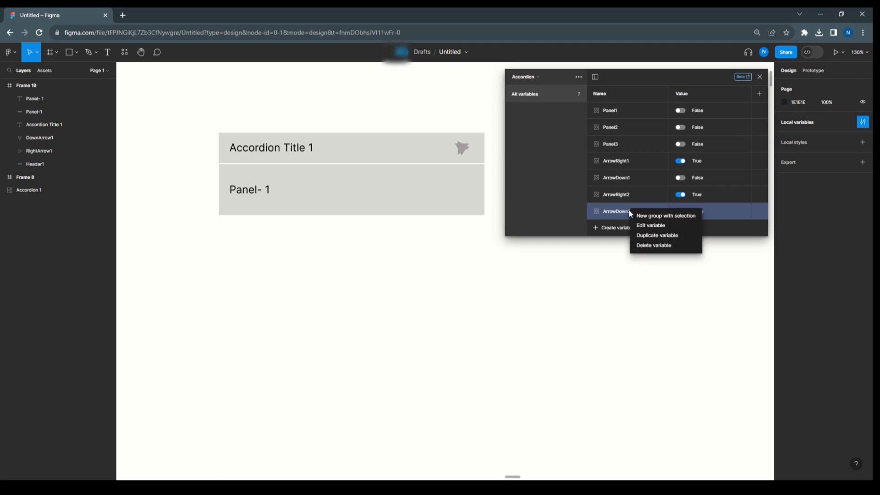
left_click(638, 236)
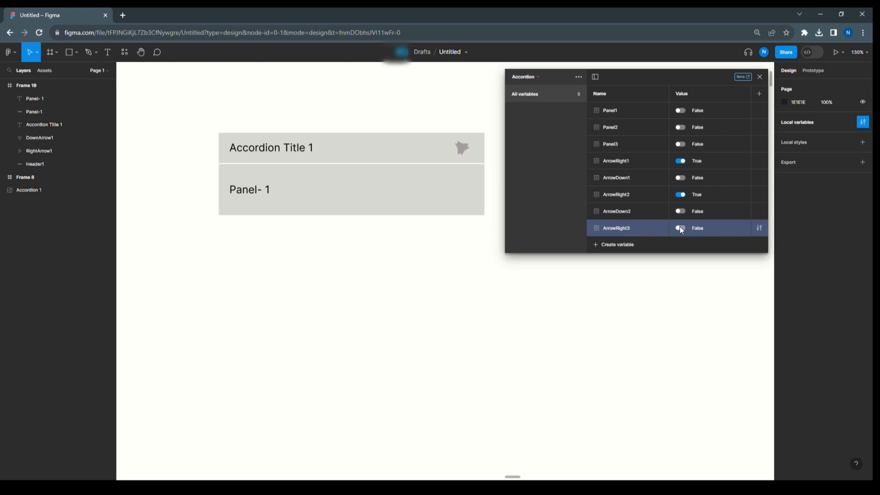
right_click(625, 227)
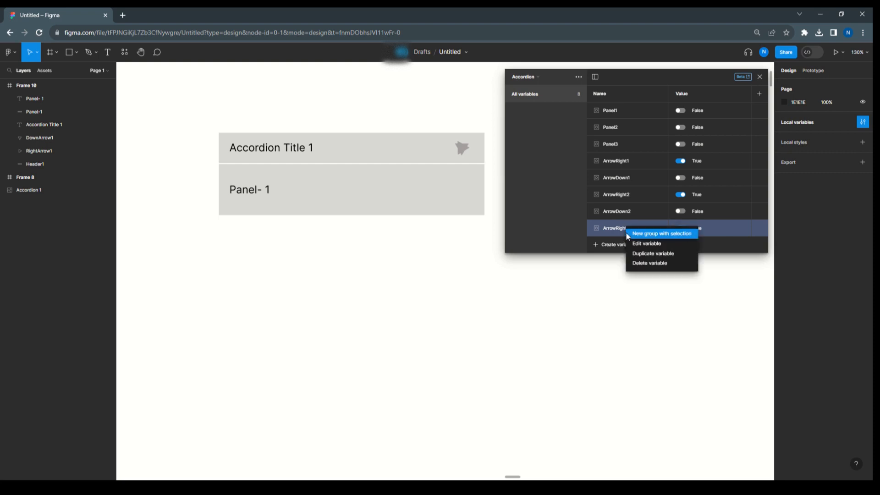
left_click(632, 252)
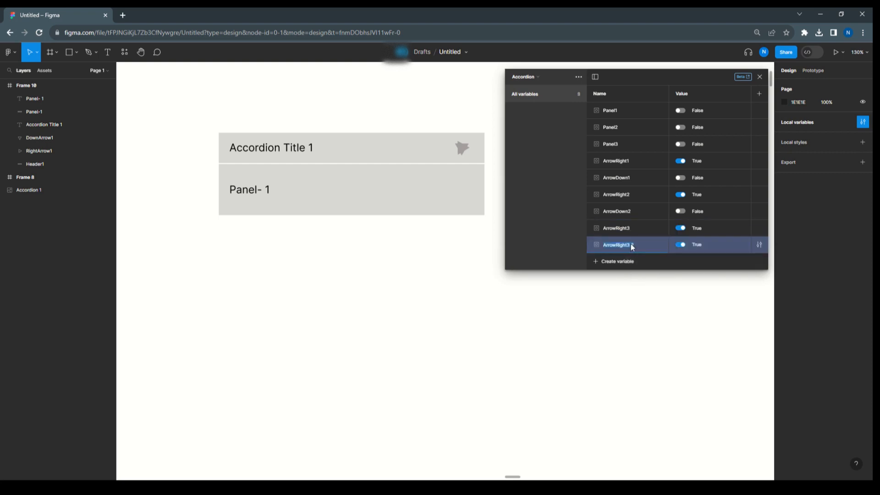
type("ArrowDown3")
left_click(676, 246)
left_click_drag(659, 75, 643, 81)
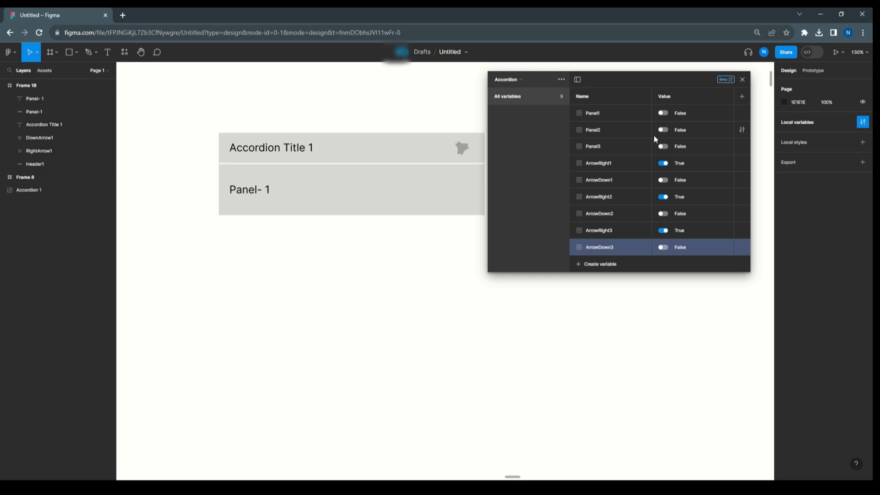
left_click(742, 79)
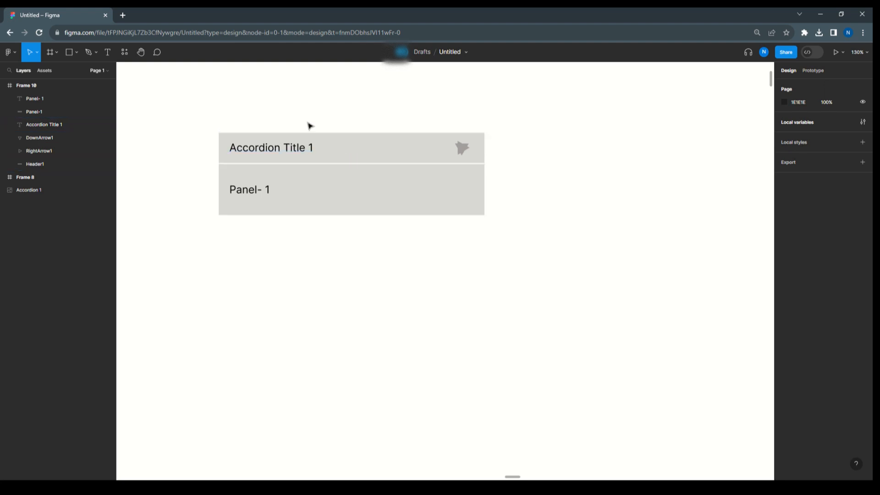
Group the accordion title, both arrows and the header rectangle, and name the group Header1
left_click_drag(214, 124, 494, 218)
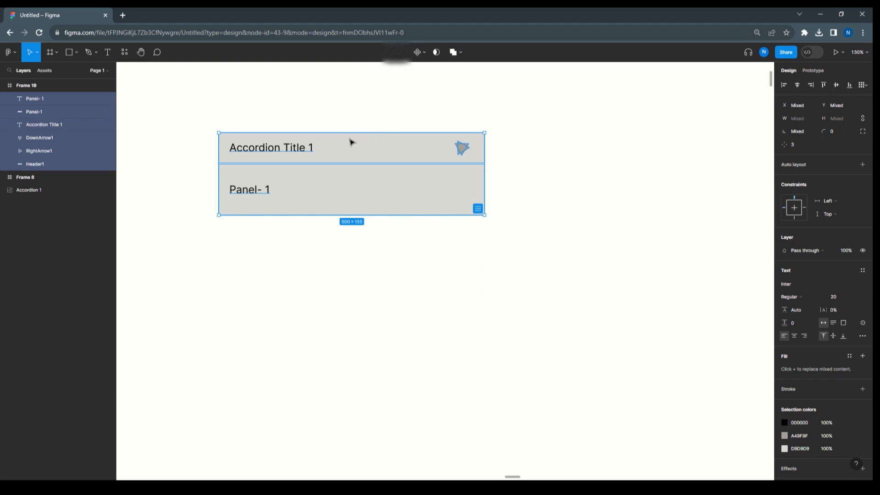
left_click(338, 109)
left_click_drag(215, 128, 496, 163)
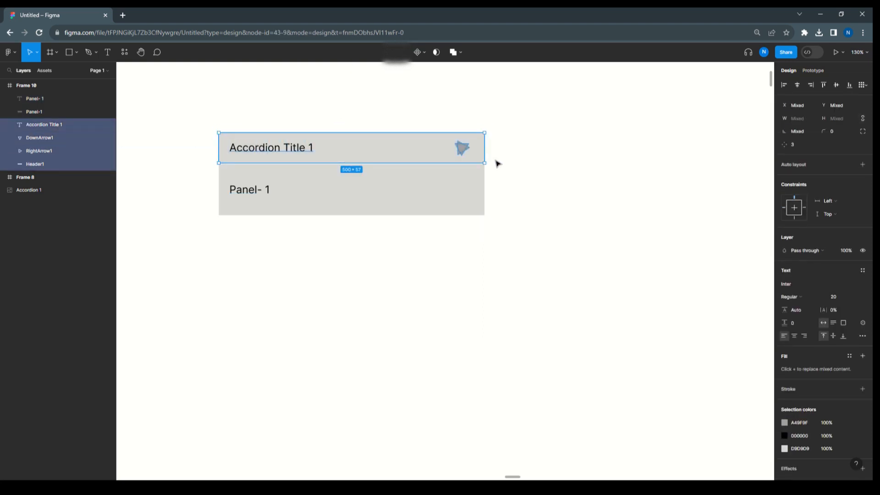
key("ctrl+g")
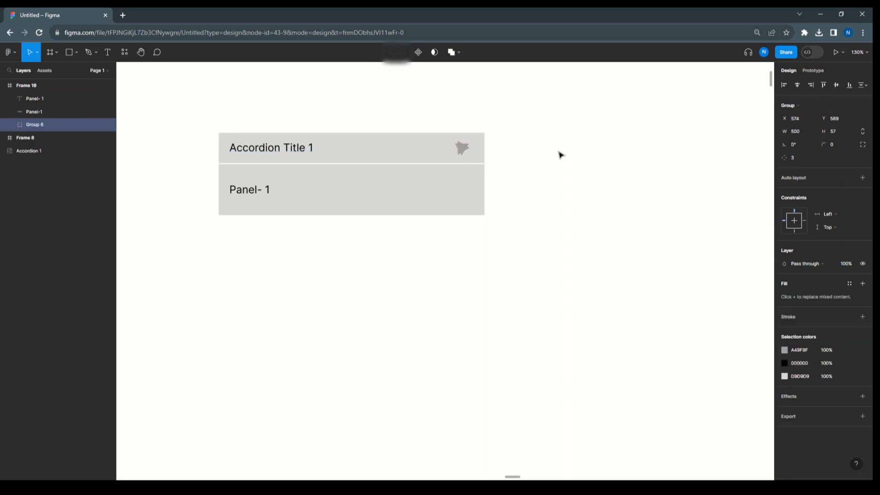
double_click(35, 124)
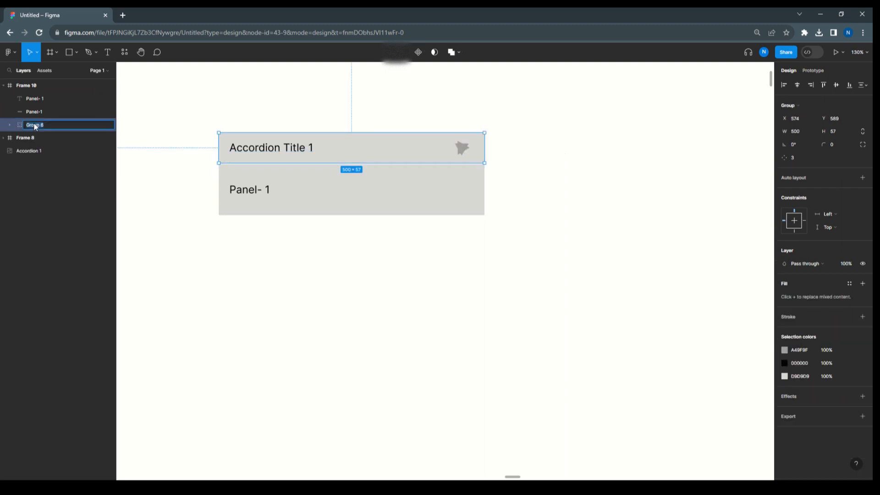
type("Header1")
left_click(255, 209)
left_click(211, 132)
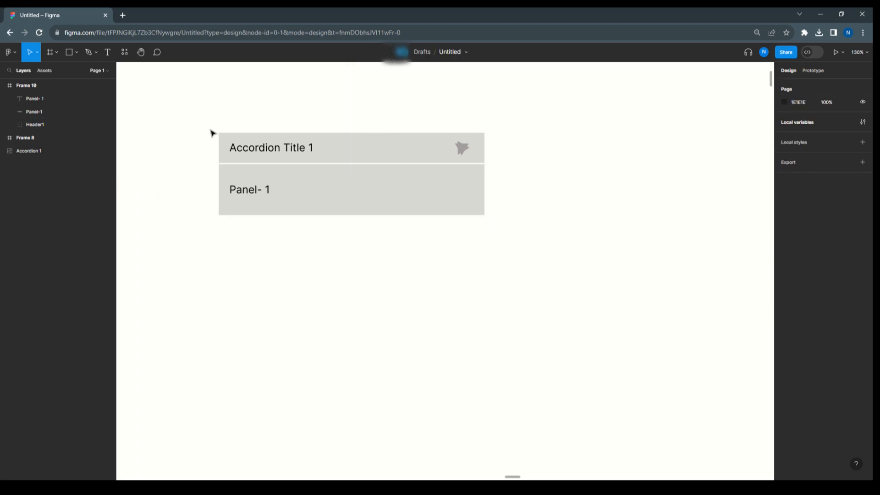
Duplicate the header and panel section directly below the original, leaving a thin gap between them
left_click_drag(211, 132, 505, 232)
left_click_drag(428, 198, 431, 281)
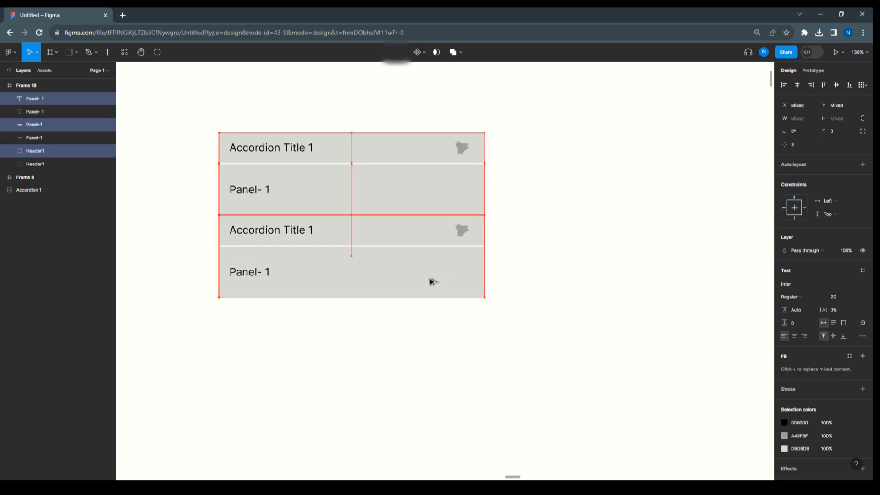
left_click(543, 259)
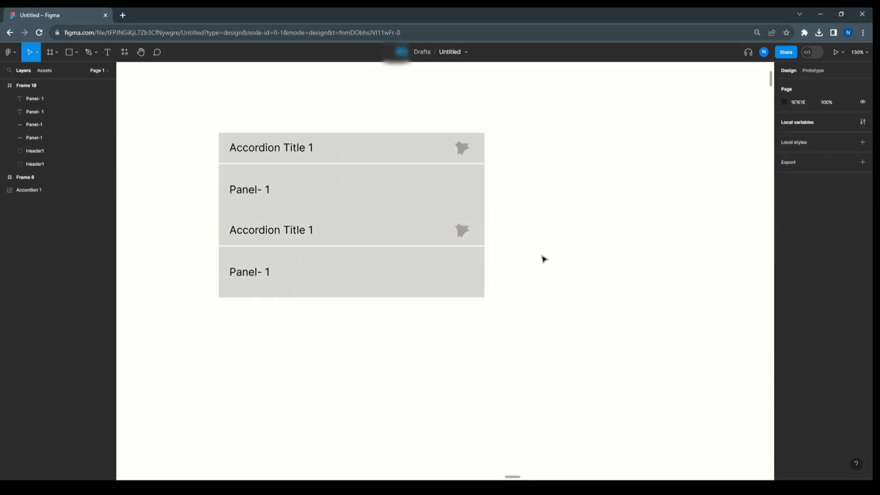
left_click_drag(533, 299, 238, 232)
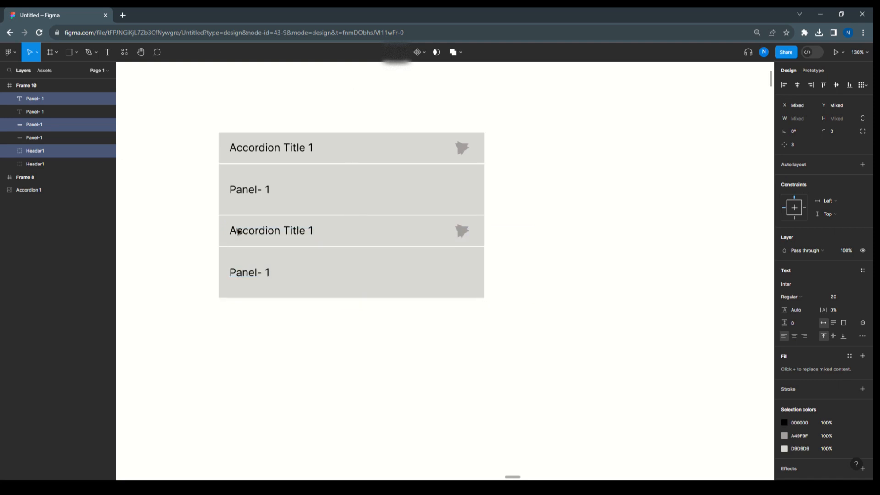
left_click(550, 267)
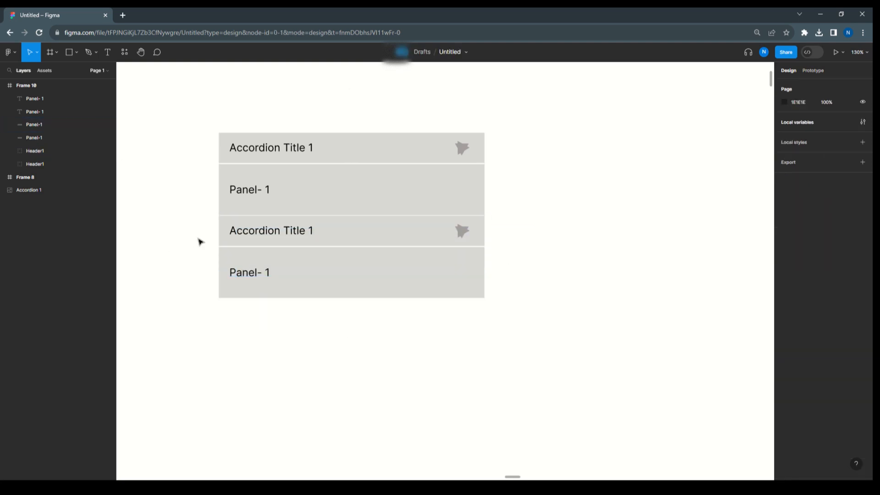
Duplicate the second header and panel section below itself to make a third section with the same gap
left_click_drag(205, 225, 516, 330)
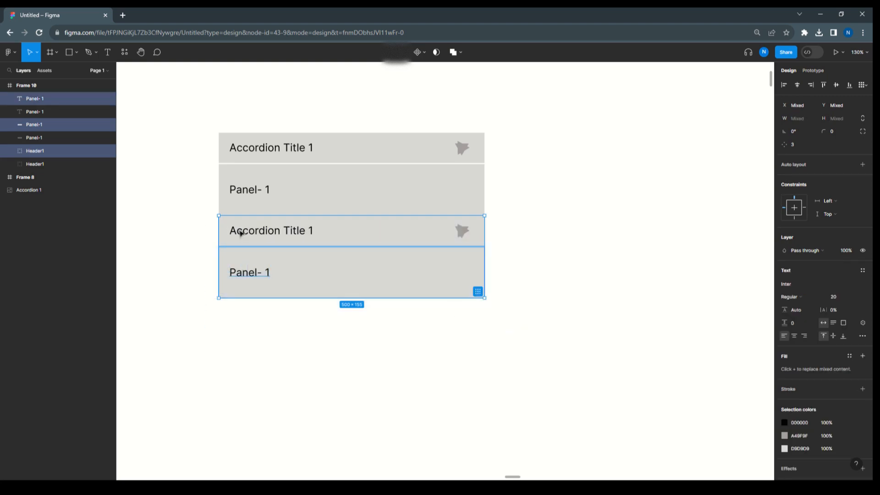
left_click_drag(272, 235, 274, 316)
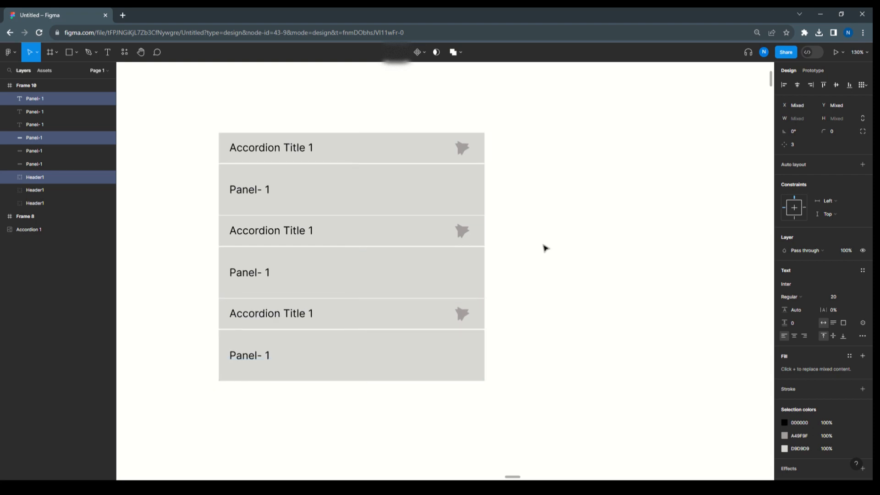
left_click(544, 248)
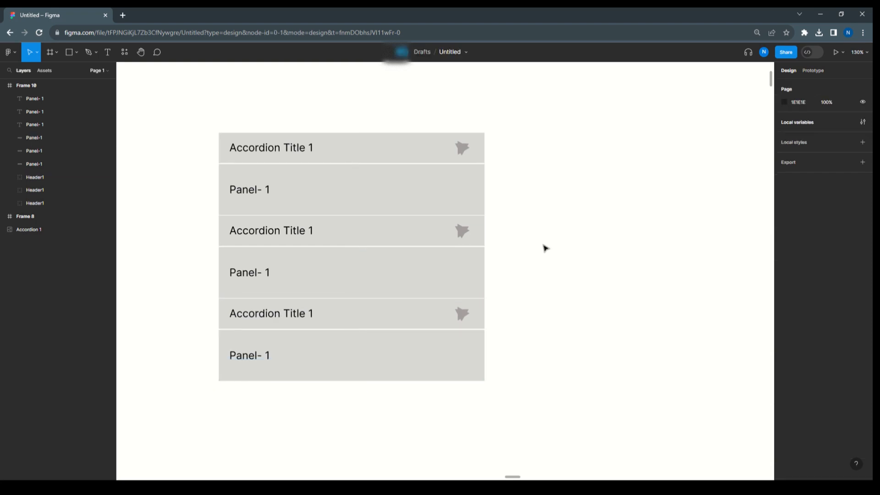
Bind the visibility of the first header's RightArrow1 layer to the ArrowRight1 variable
left_click(458, 149)
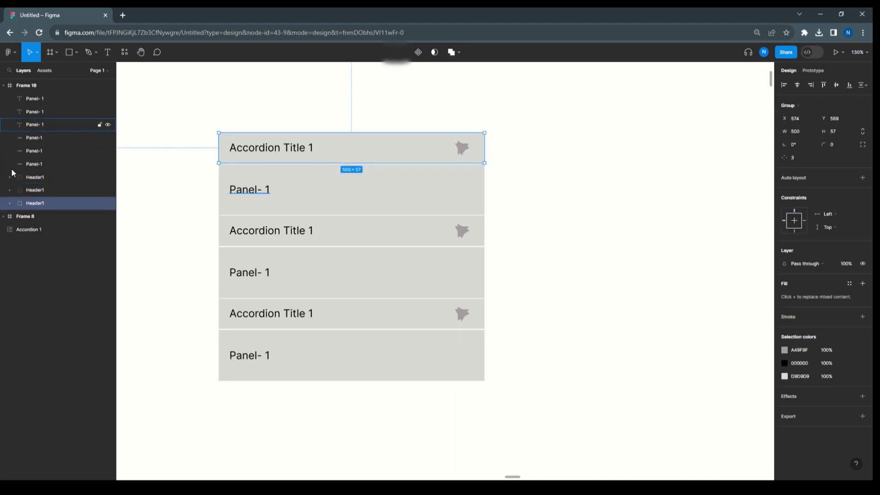
left_click(9, 203)
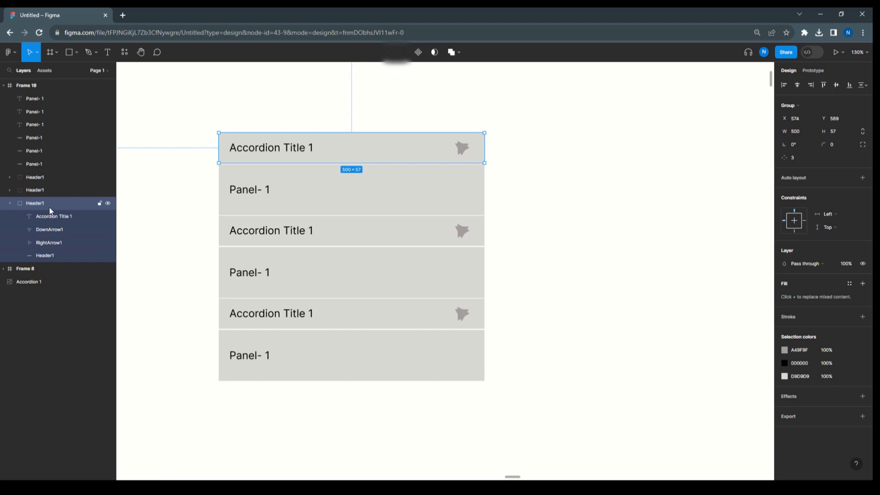
left_click(48, 242)
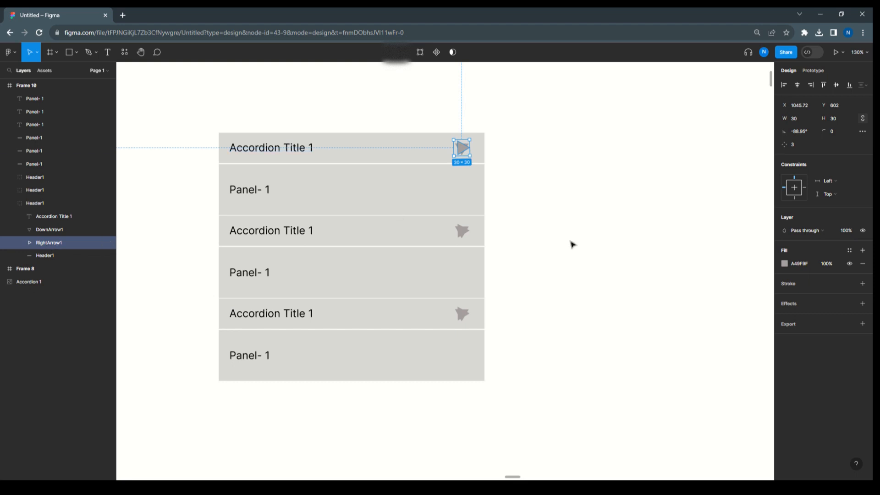
left_click(863, 230)
scroll(831, 329, "down", 5)
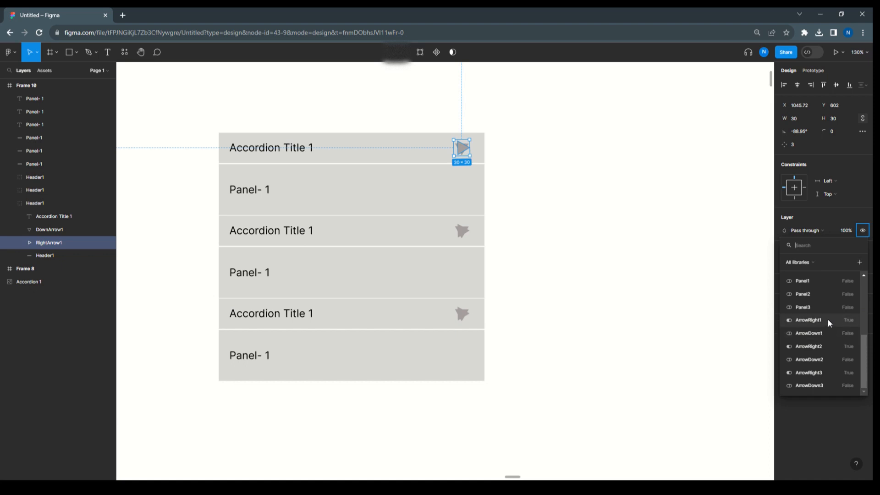
left_click(828, 319)
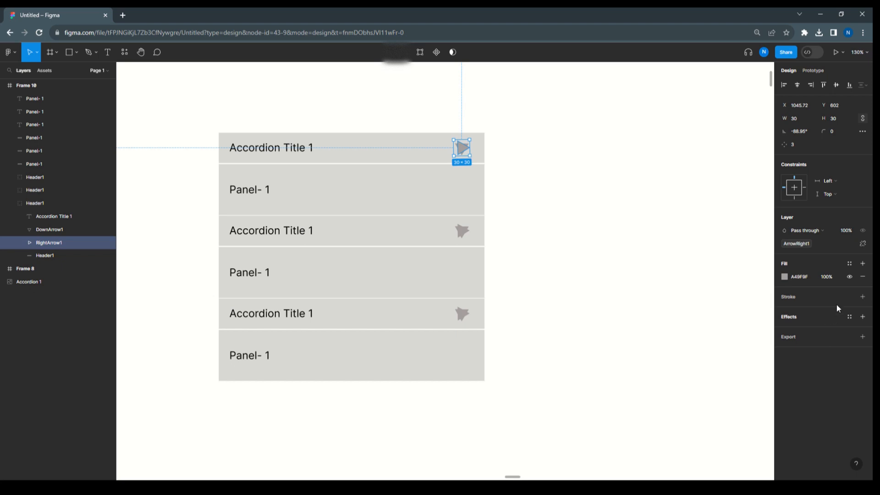
Bind the visibility of the first header's DownArrow1 layer to the ArrowDown1 variable
left_click(54, 229)
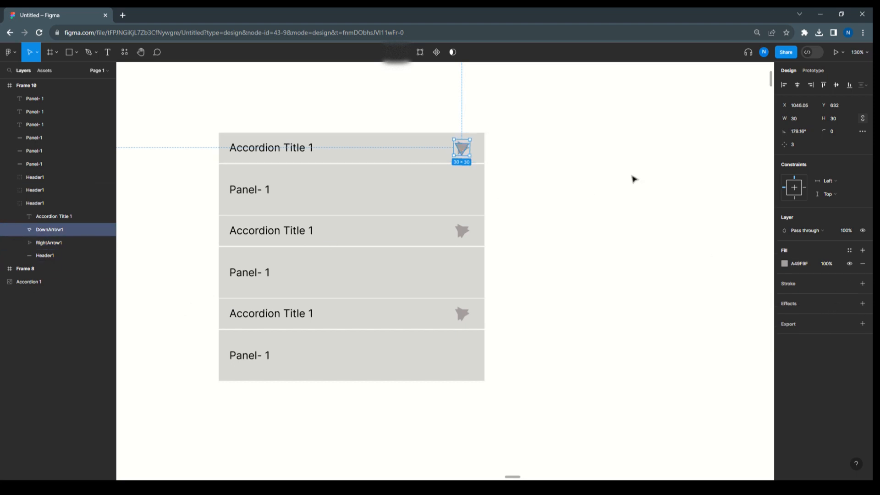
left_click(862, 231)
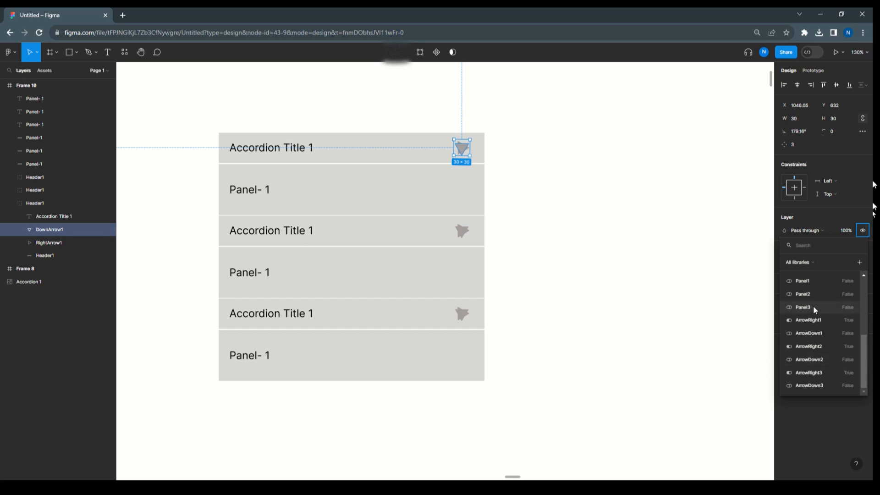
left_click(813, 334)
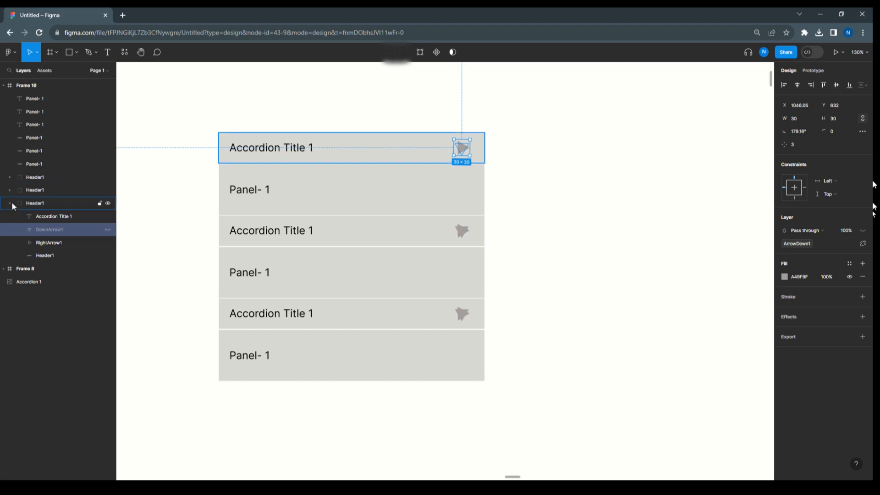
Expand the second accordion header group and rename it Header2
left_click(10, 190)
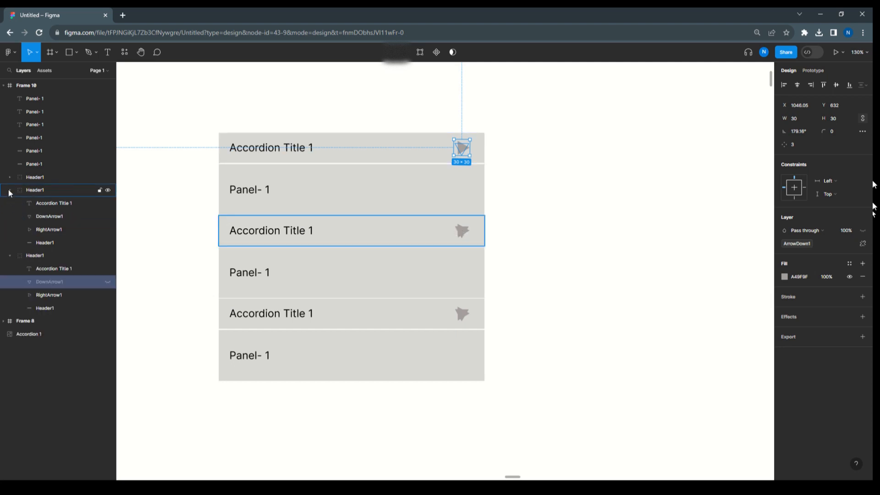
double_click(39, 188)
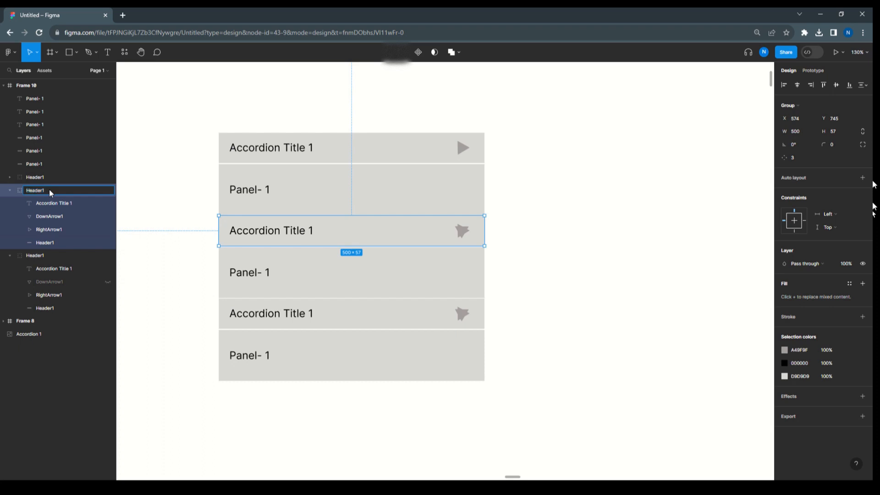
key("Return")
Bind the visibility of the right arrow in Header2 to the ArrowRight2 variable
left_click(54, 230)
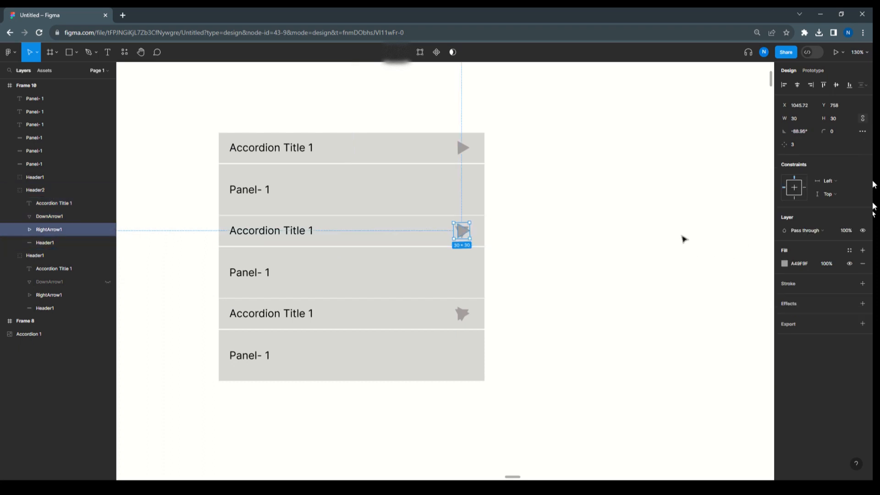
left_click(863, 230)
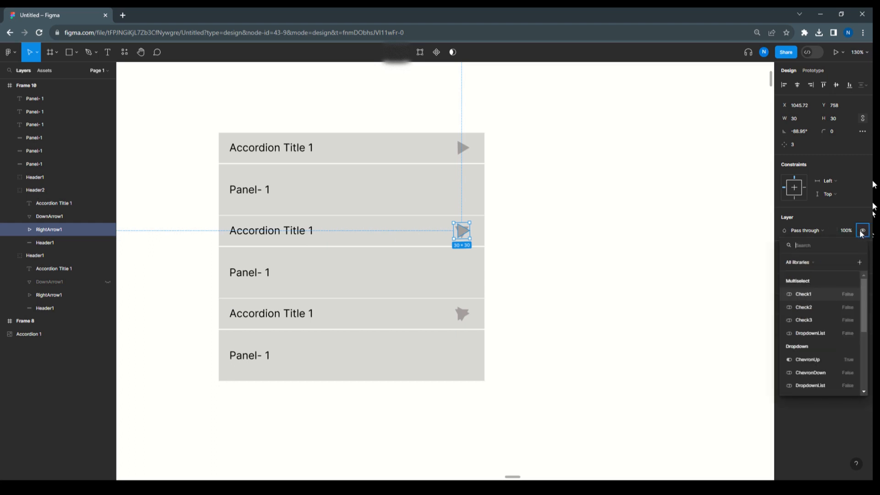
scroll(833, 320, "down", 3)
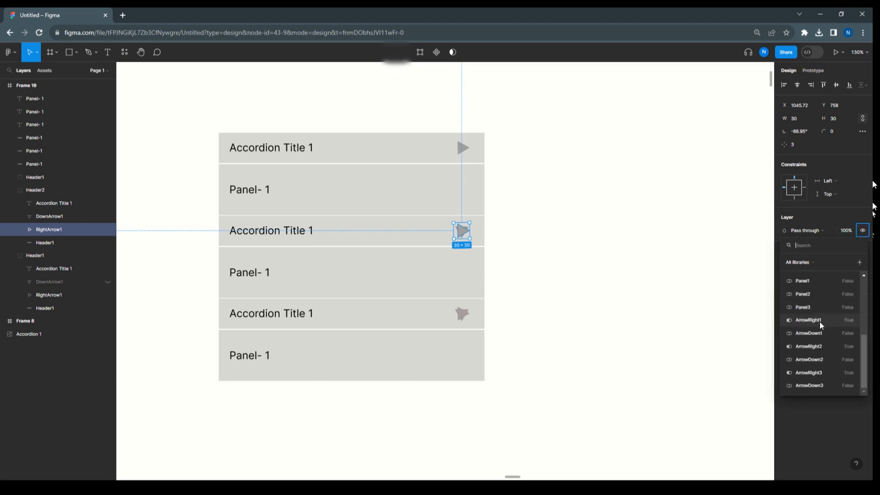
left_click(819, 348)
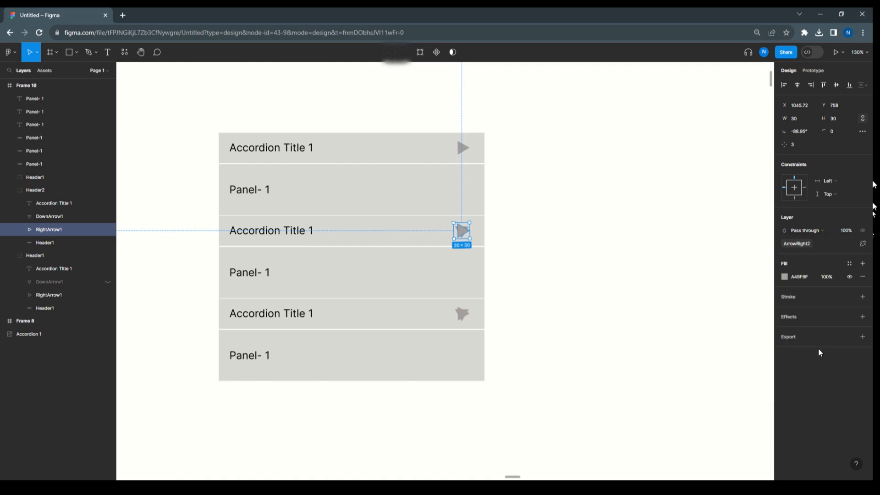
Rename the arrow layers in Header2 as RightArrow2 and DownArrow2
double_click(60, 231)
key("BackSpace")
type("2")
left_click(60, 216)
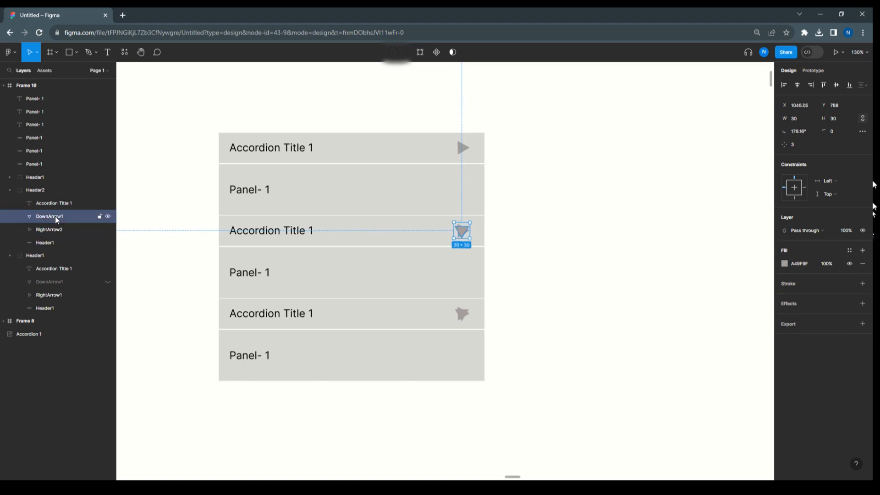
double_click(62, 217)
key("BackSpace")
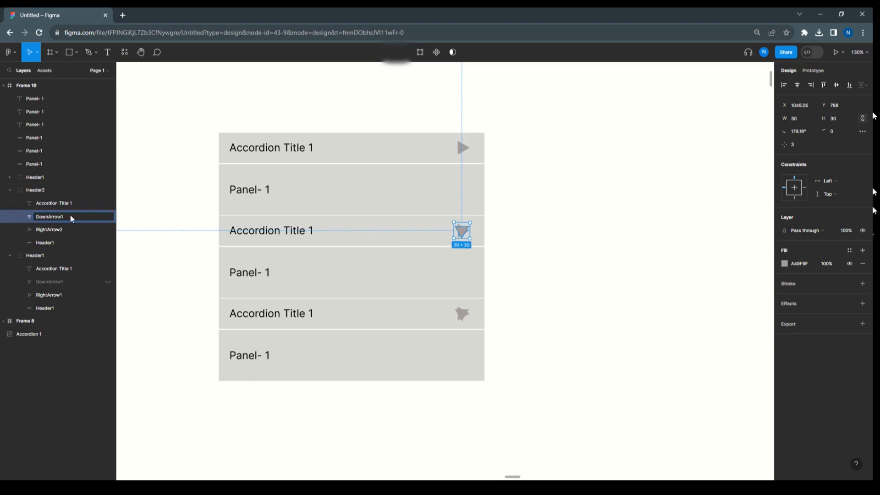
left_click(124, 215)
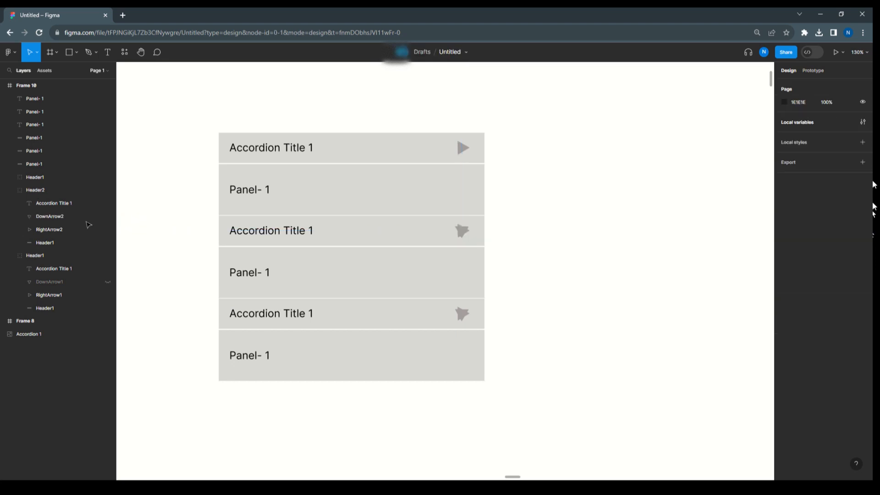
Bind the visibility of DownArrow2 to the ArrowDown2 variable
left_click(62, 213)
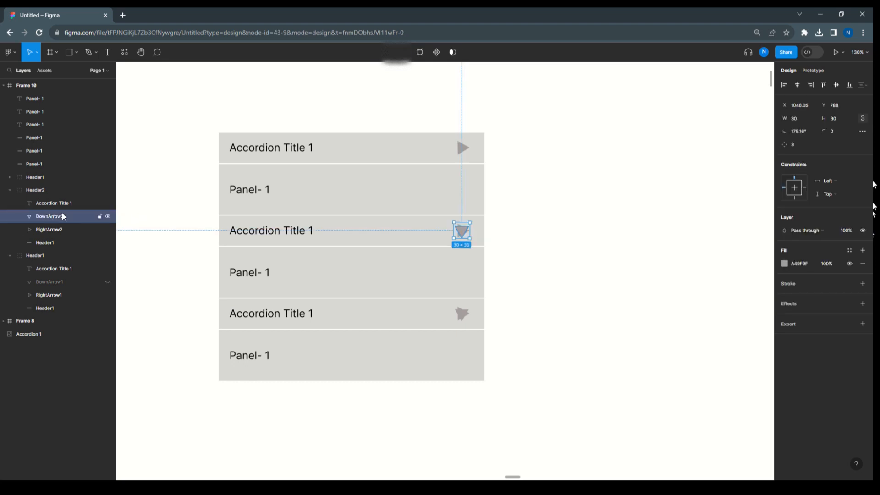
left_click(864, 230)
scroll(843, 362, "down", 4)
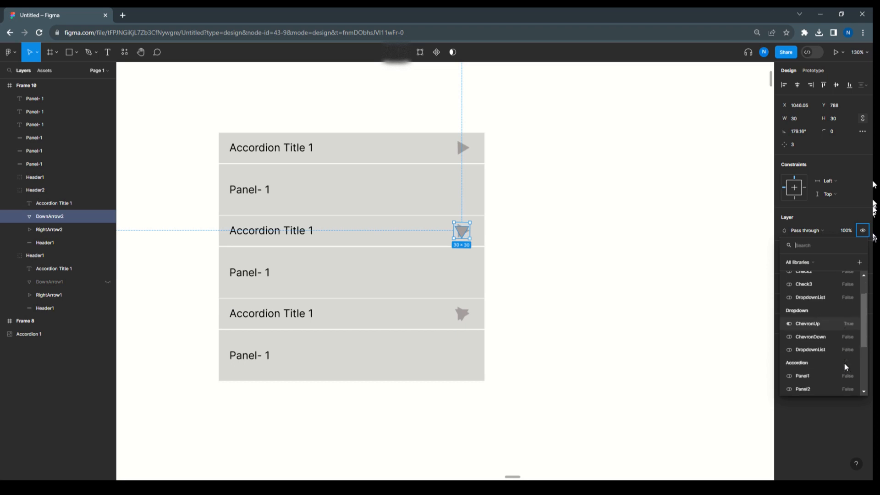
scroll(843, 362, "down", 3)
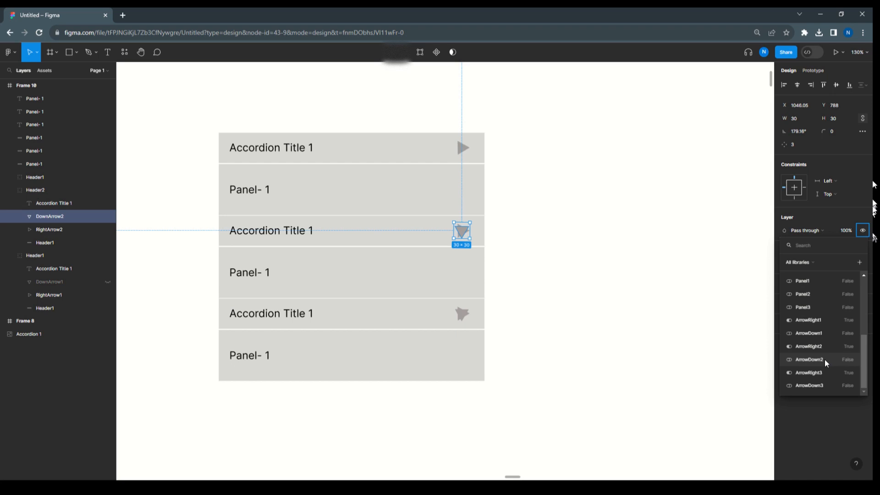
left_click(824, 359)
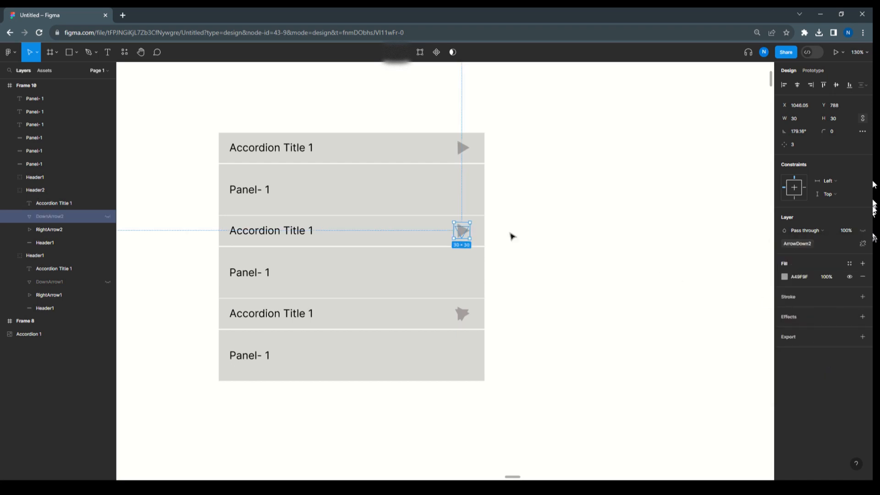
Rename the third accordion header group as Header3
left_click(251, 311)
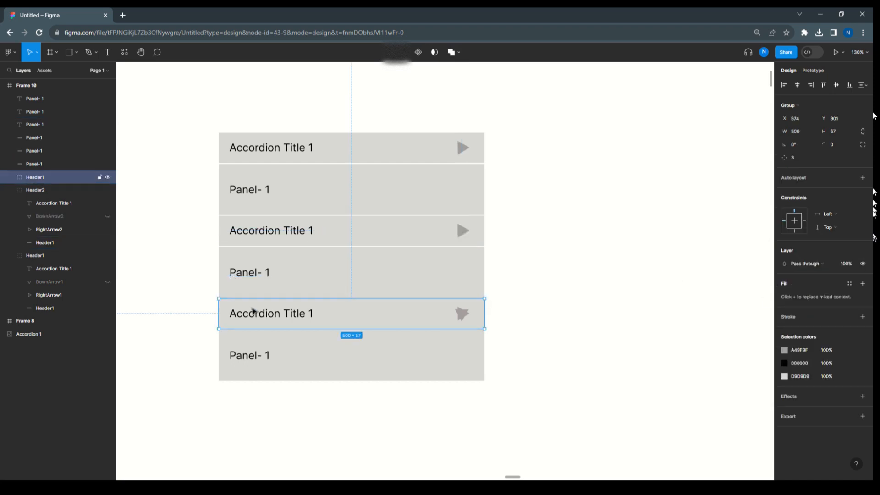
double_click(43, 177)
key("BackSpace")
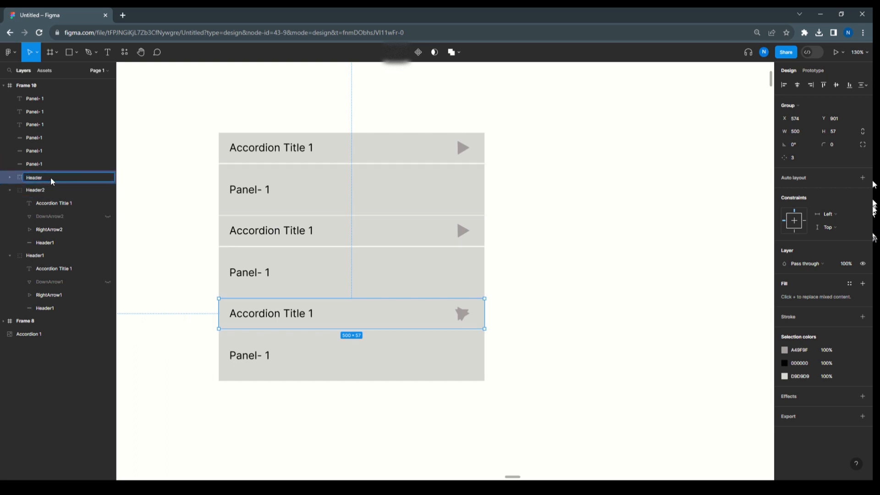
Rename the arrow layers inside Header3 as RightArrow3 and DownArrow3
left_click(10, 177)
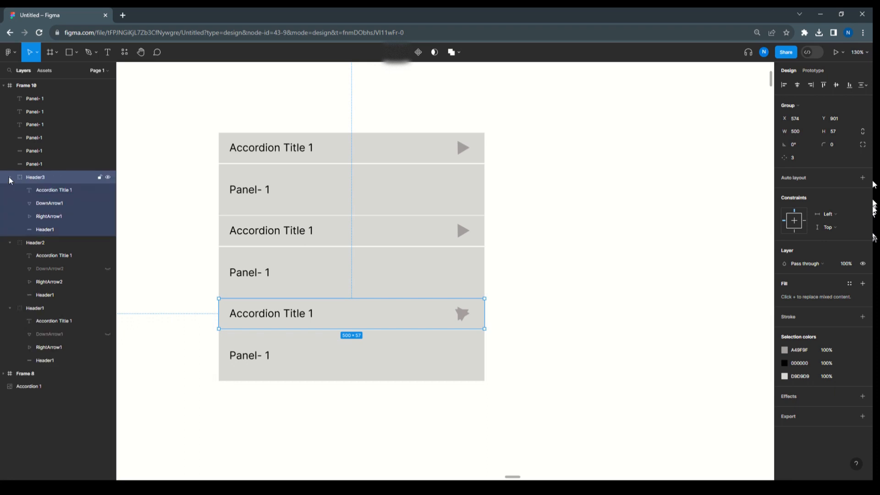
left_click(51, 216)
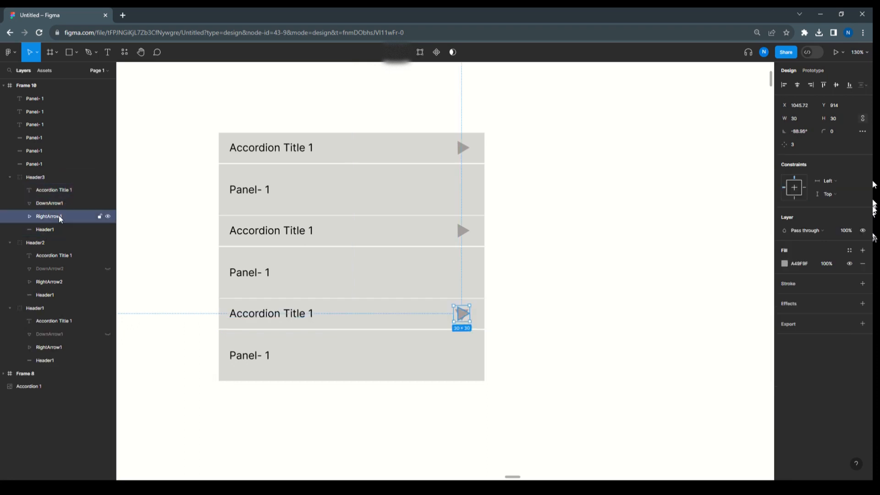
double_click(65, 215)
left_click(59, 203)
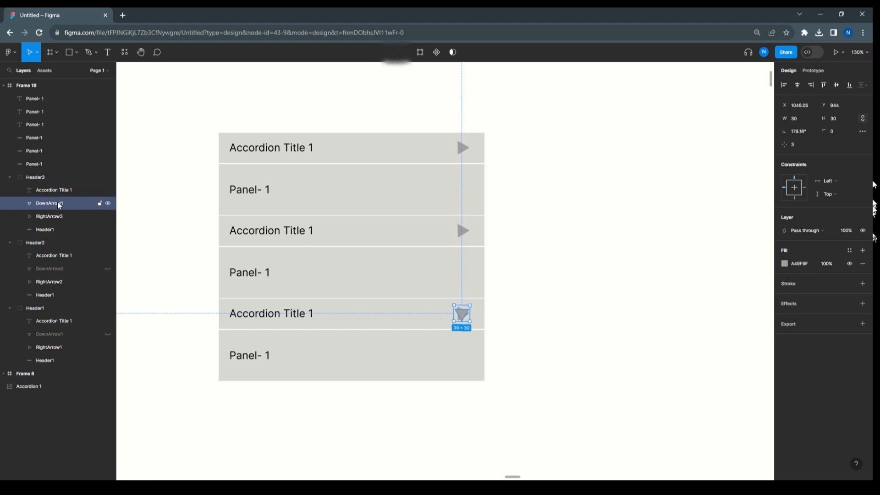
double_click(58, 202)
type("3")
Bind the visibility of RightArrow3 to the ArrowRight3 variable
left_click(45, 216)
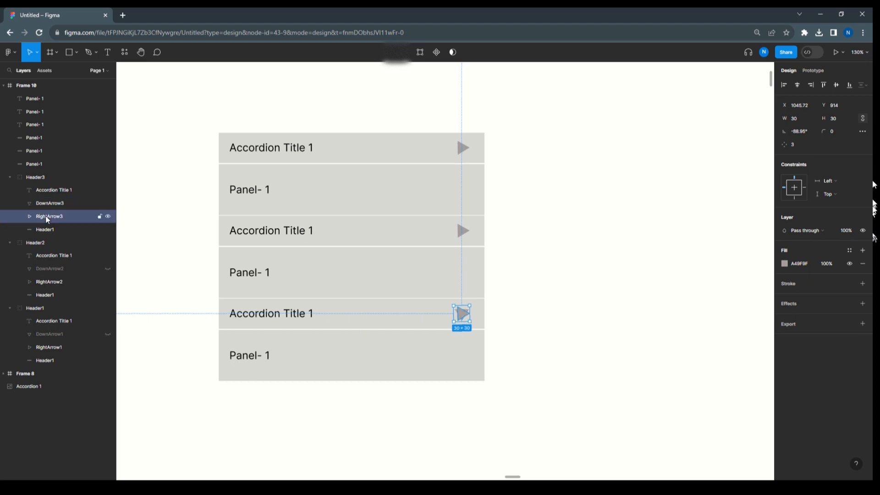
left_click(862, 231)
scroll(826, 344, "down", 5)
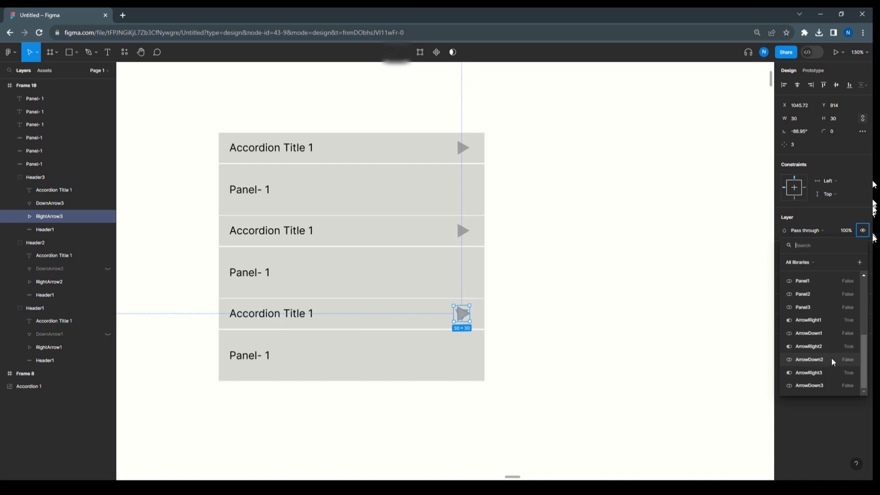
left_click(821, 373)
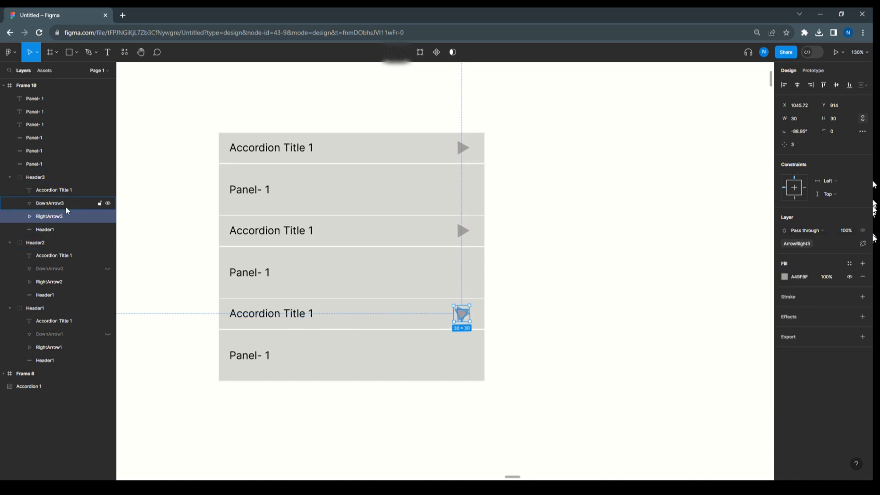
Bind the visibility of DownArrow3 to the ArrowDown3 variable and clear the selection
left_click(59, 203)
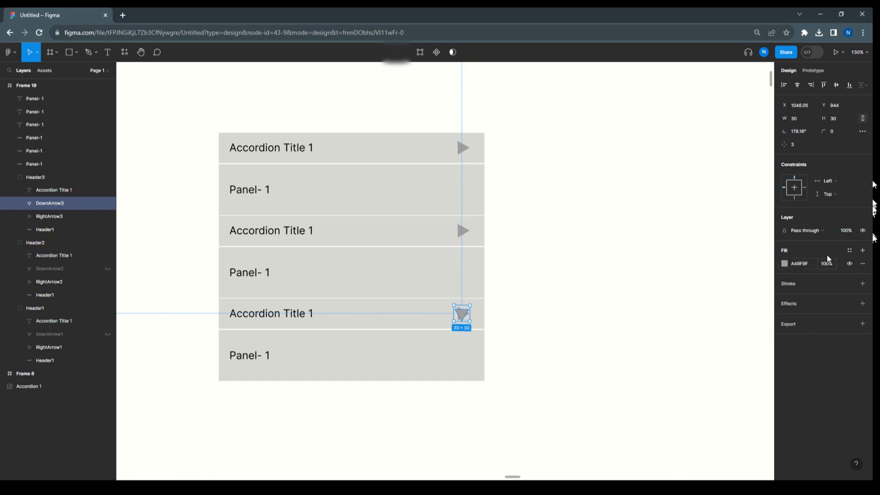
left_click(863, 230)
scroll(824, 361, "down", 2)
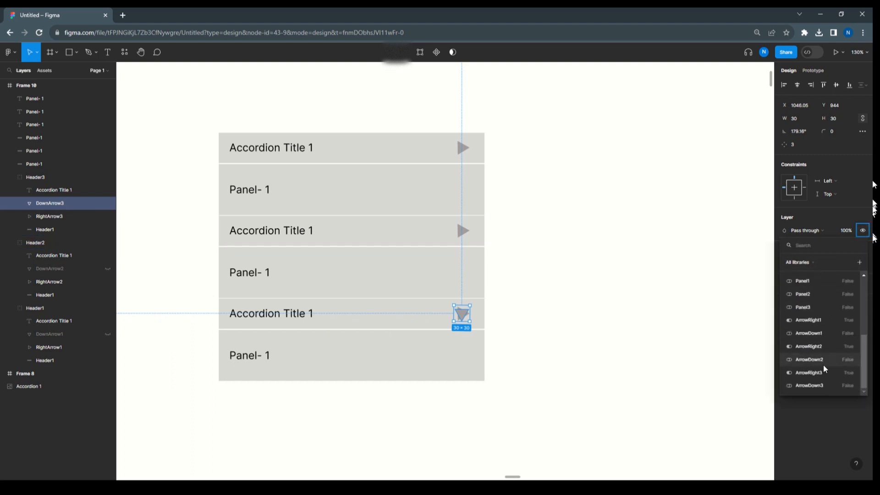
left_click(820, 386)
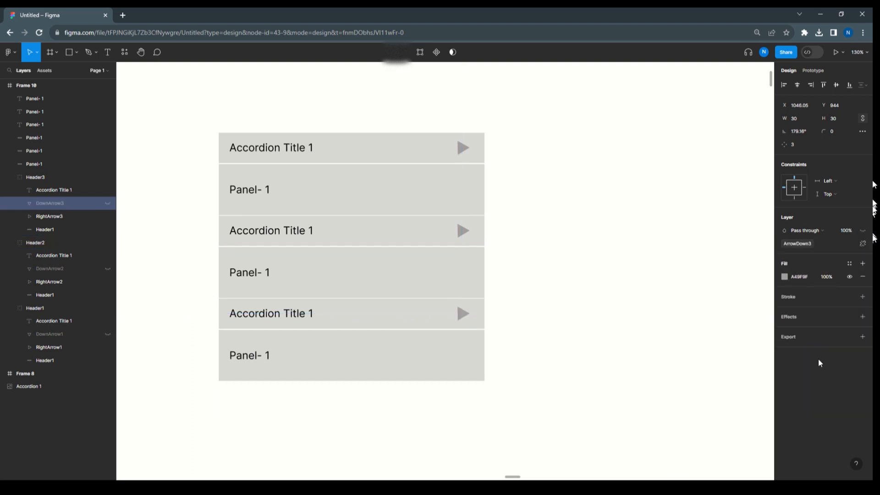
left_click(552, 235)
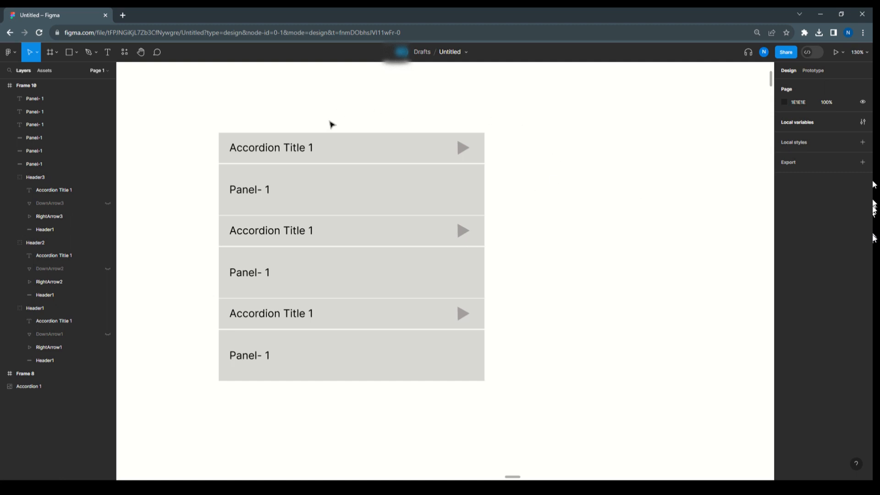
Add an on-click interaction with a Conditional action to the Header1 group
left_click(320, 149)
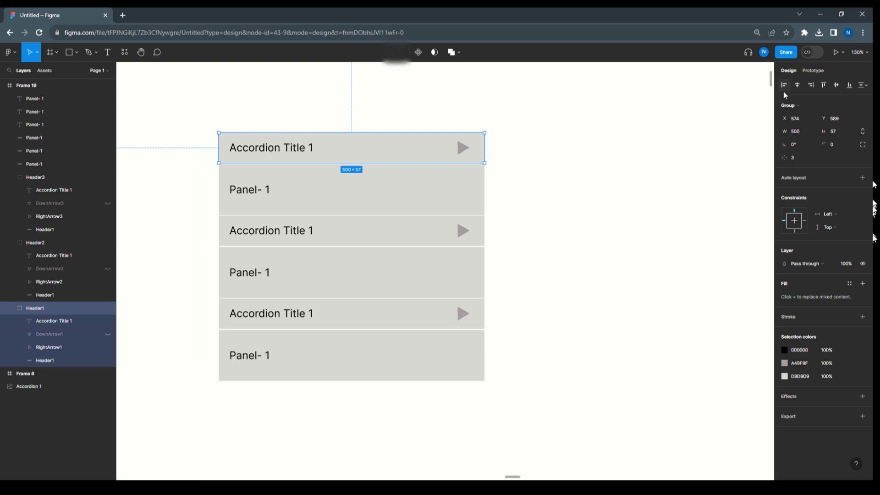
left_click(812, 71)
left_click(798, 94)
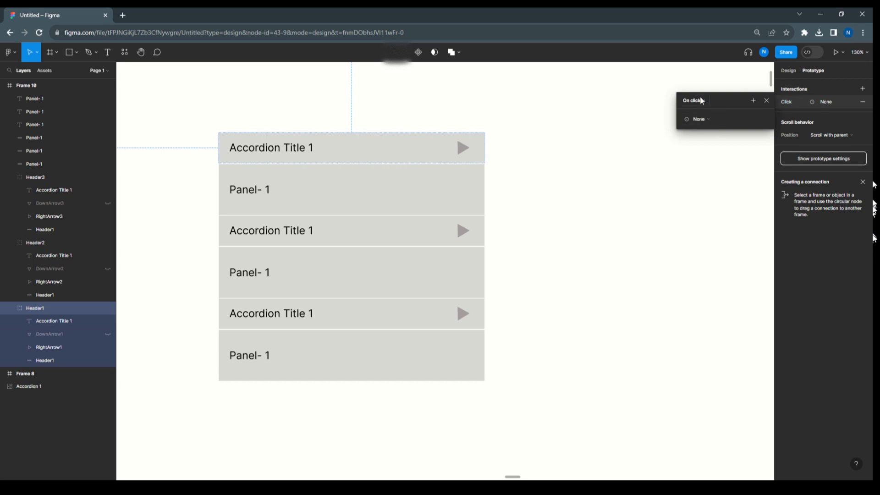
left_click(706, 122)
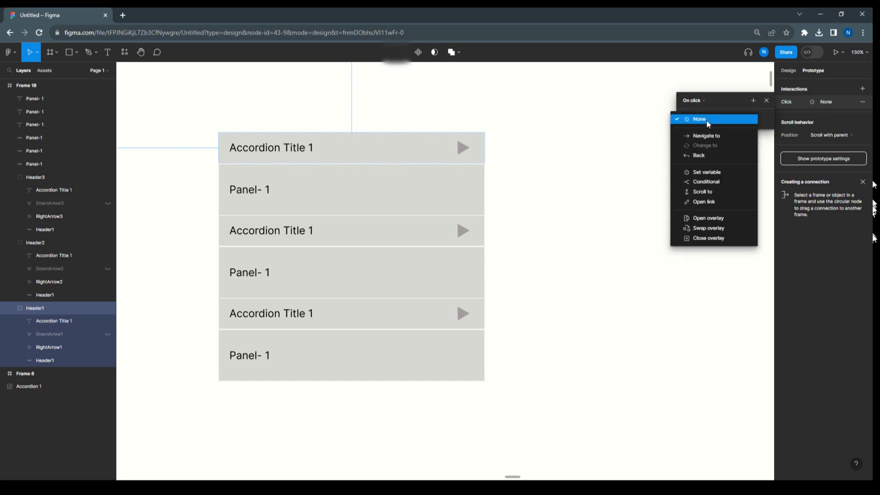
left_click(708, 183)
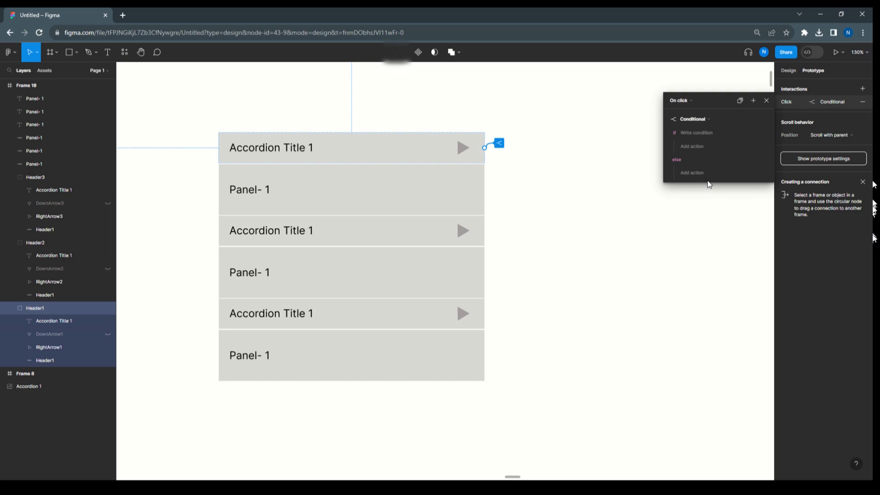
left_click(687, 131)
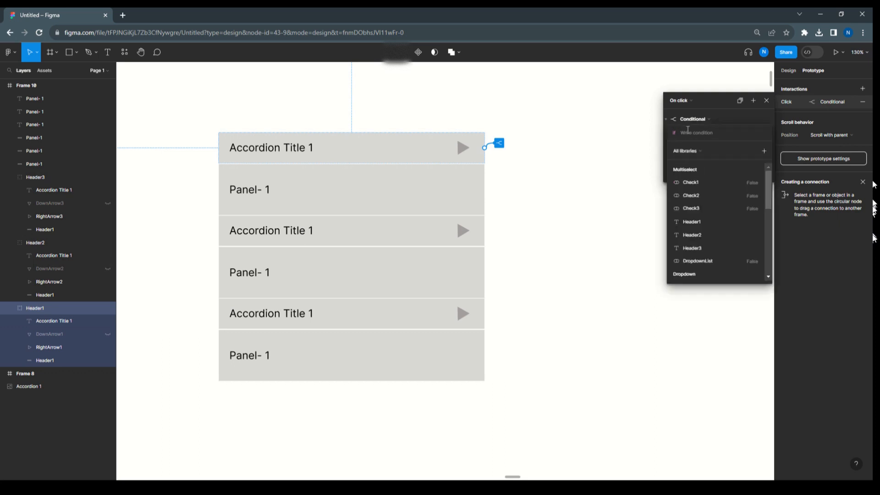
key("Escape")
left_click(766, 100)
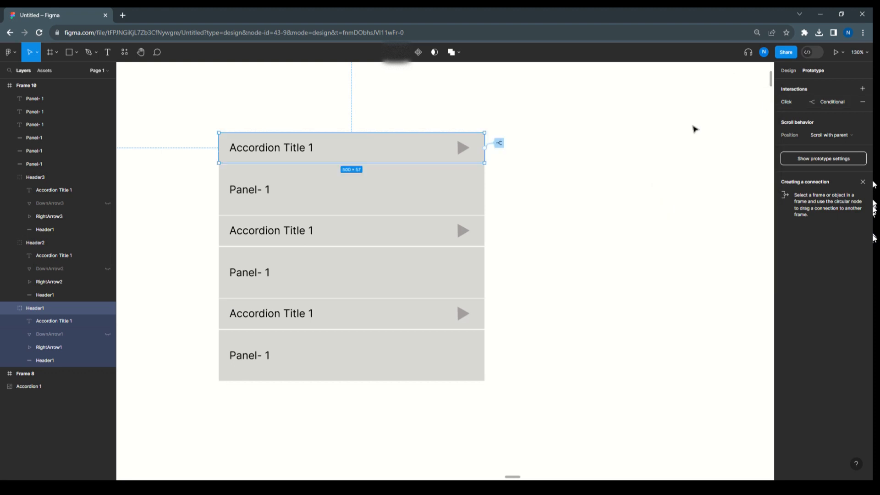
Review the Boolean variables and their default values in the Accordion collection
left_click(694, 129)
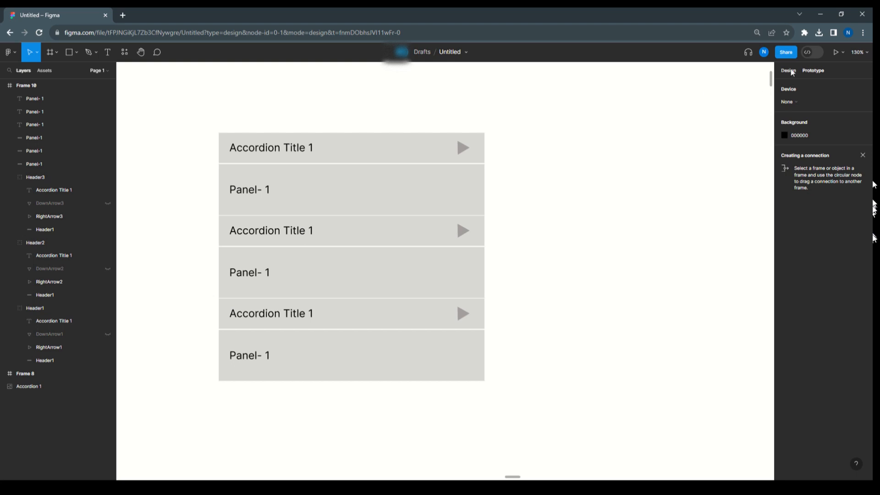
left_click(790, 71)
left_click(787, 130)
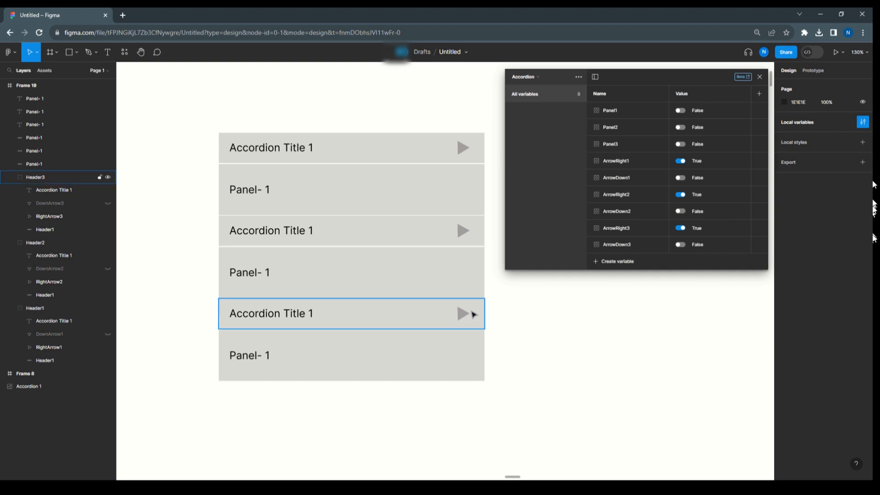
left_click(760, 76)
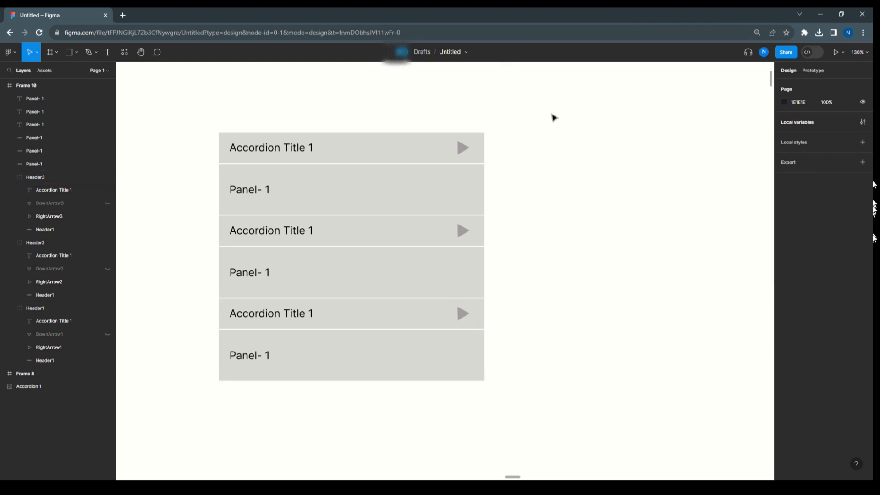
Set the condition of Header1's click interaction to Panel1 == false
left_click(421, 153)
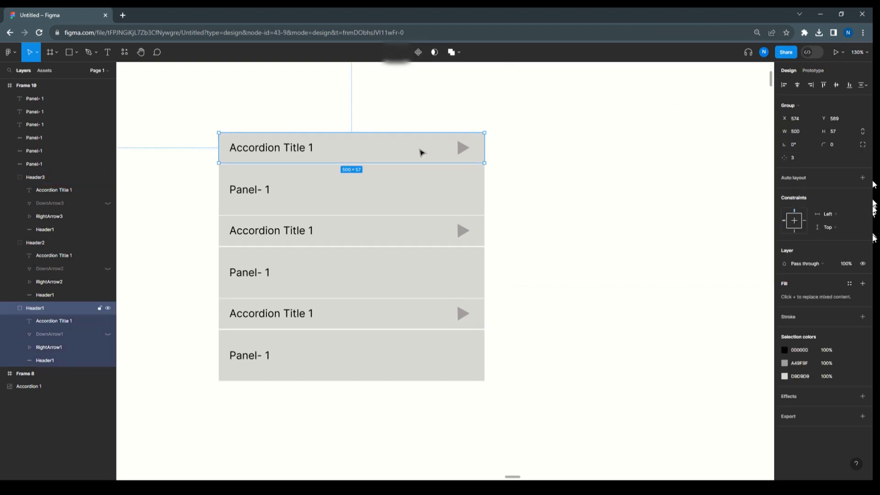
left_click(813, 70)
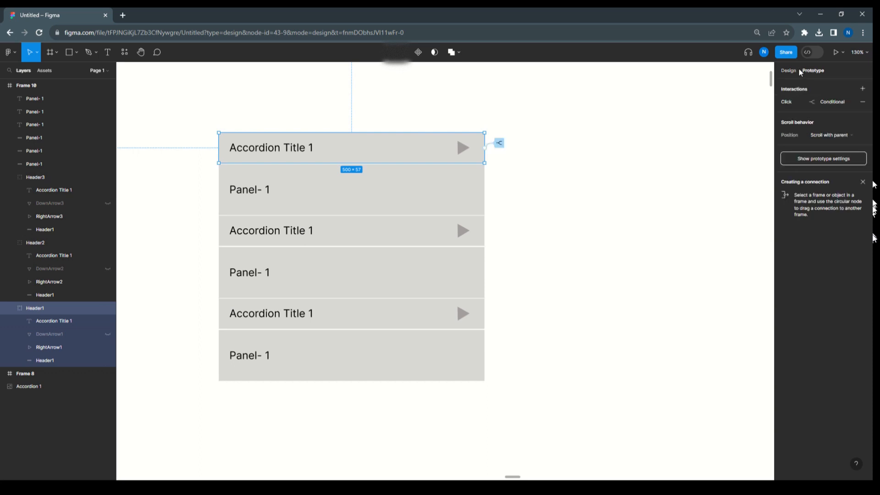
left_click(789, 104)
left_click(697, 135)
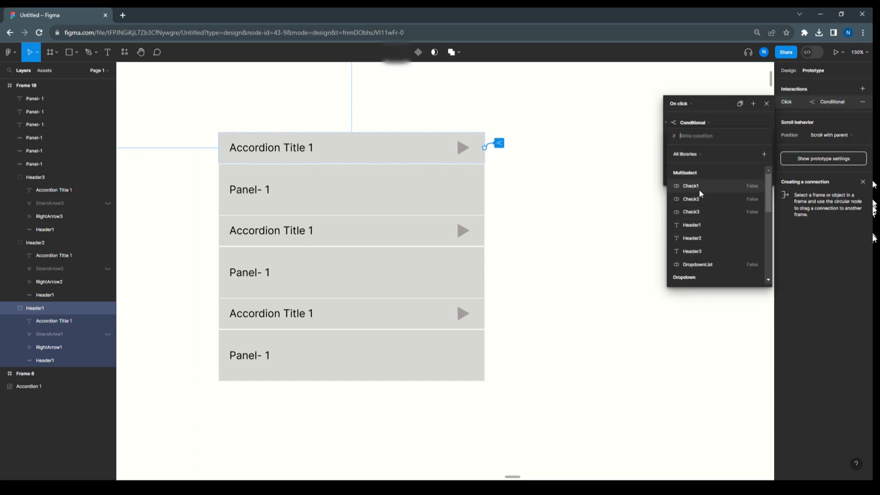
type("pan")
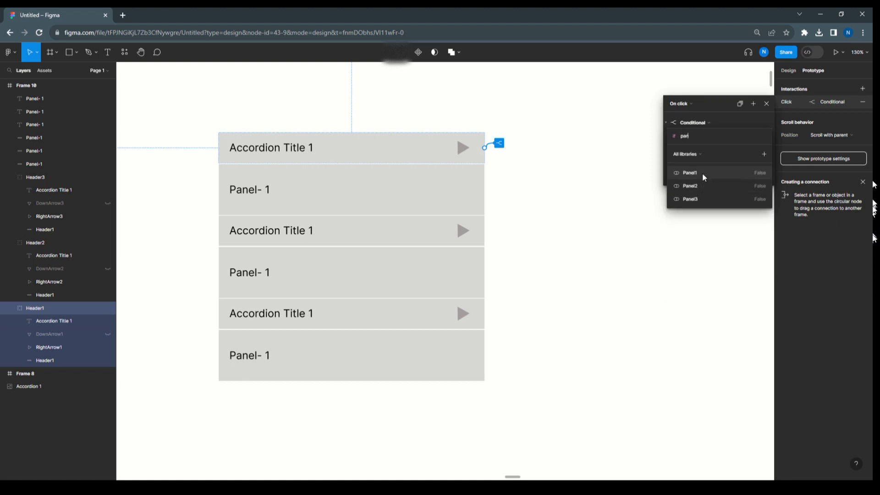
left_click(702, 173)
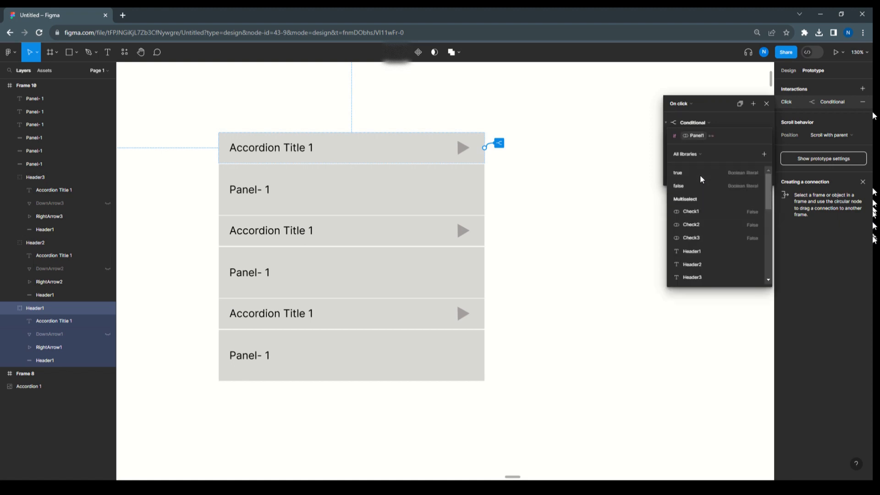
type("fa")
left_click(700, 175)
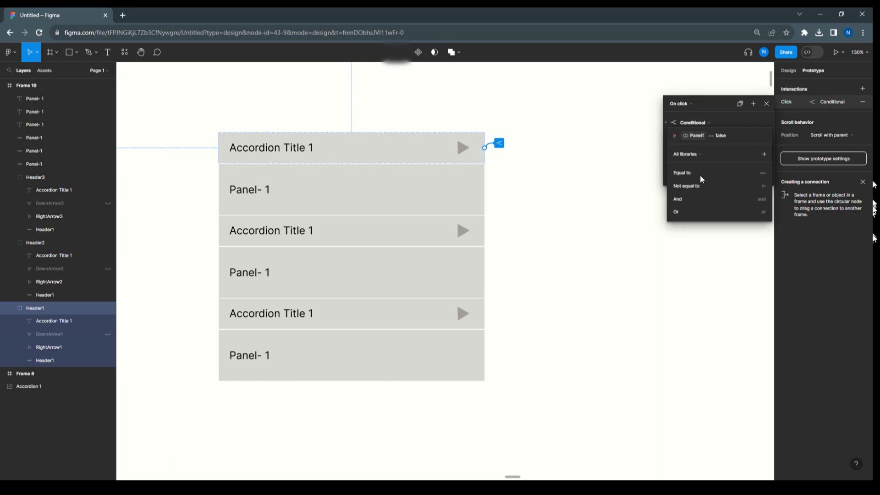
left_click(733, 123)
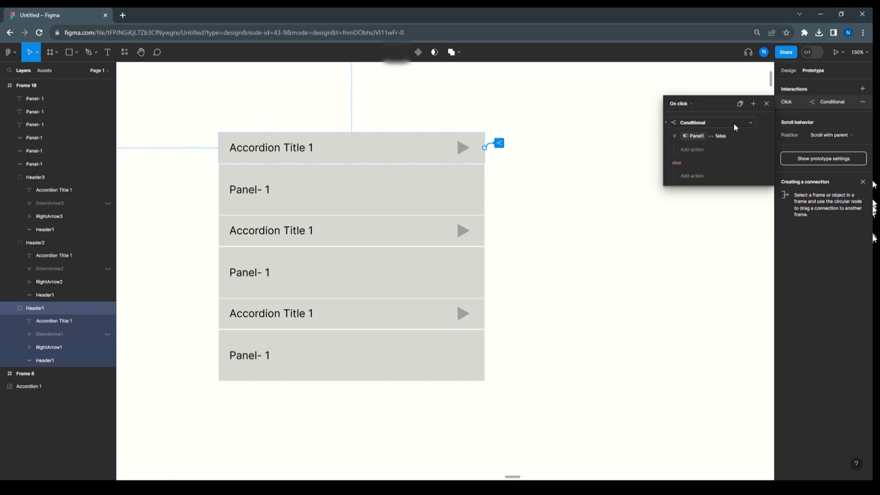
Add a Set variable action under the Panel1 if branch that sets Panel1 to true
left_click(691, 150)
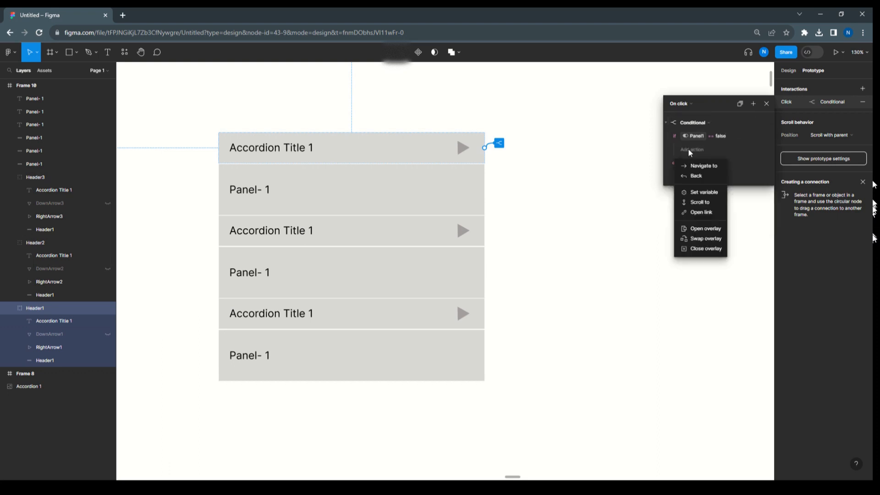
left_click(695, 192)
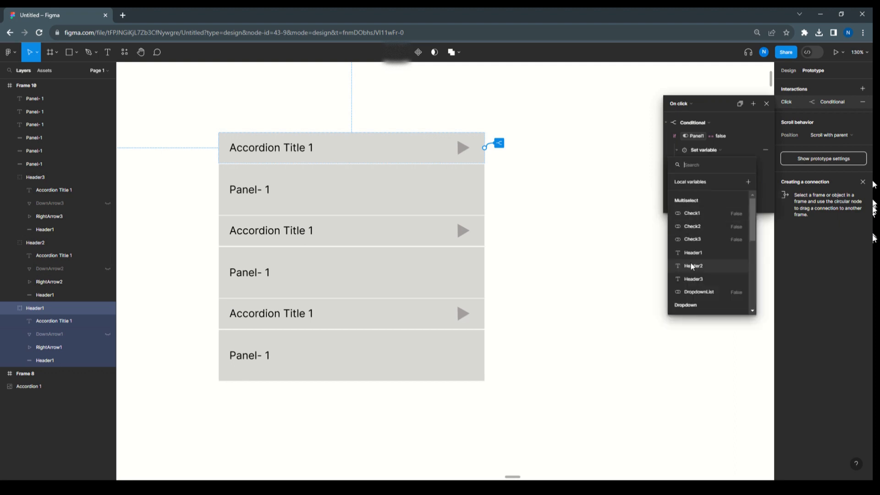
type("pane")
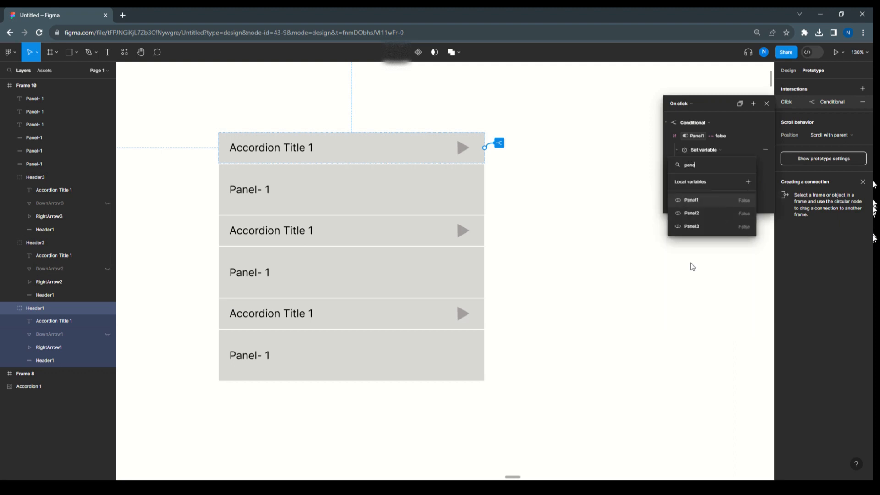
left_click(701, 199)
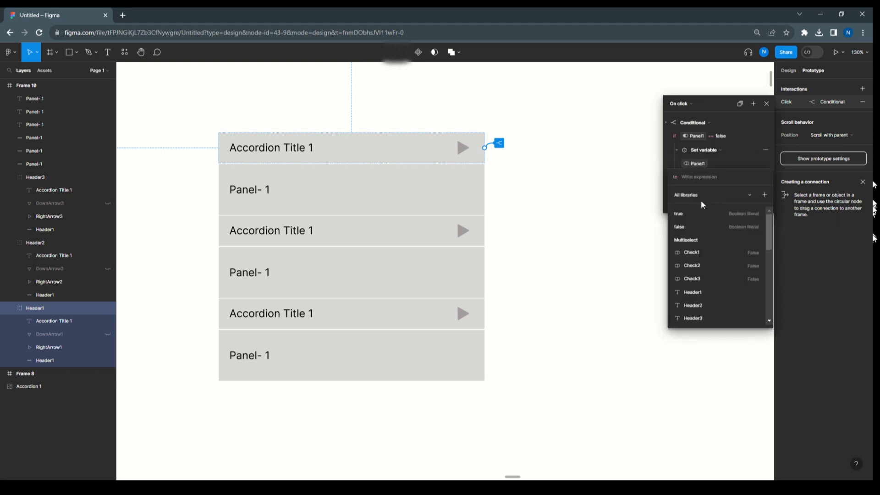
left_click(692, 213)
left_click(741, 132)
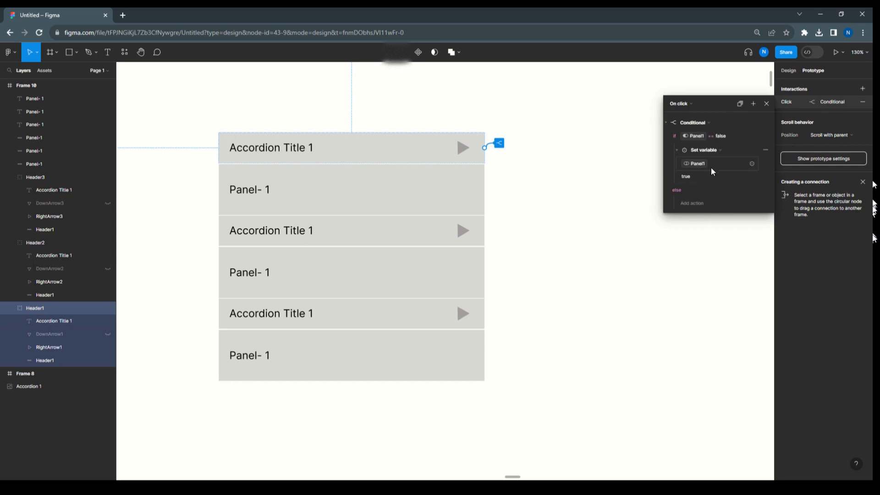
Add a Set variable action under the else branch that sets Panel1 to false
left_click(695, 205)
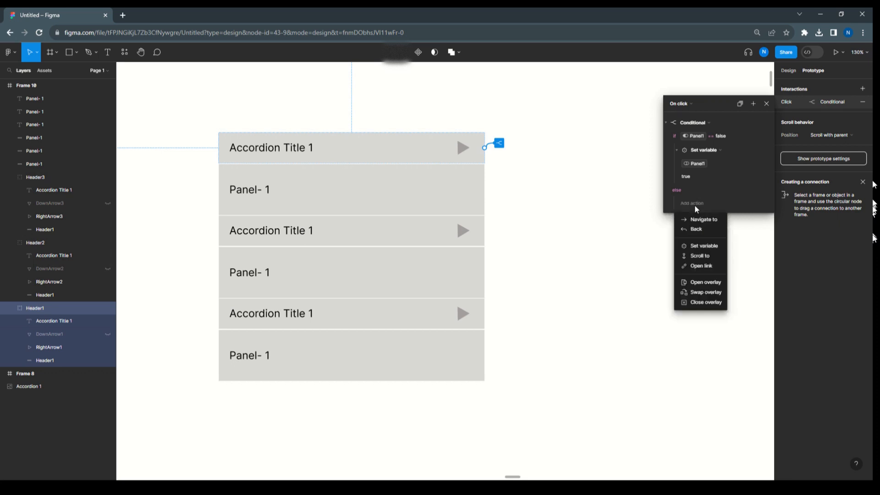
left_click(697, 247)
type("pan")
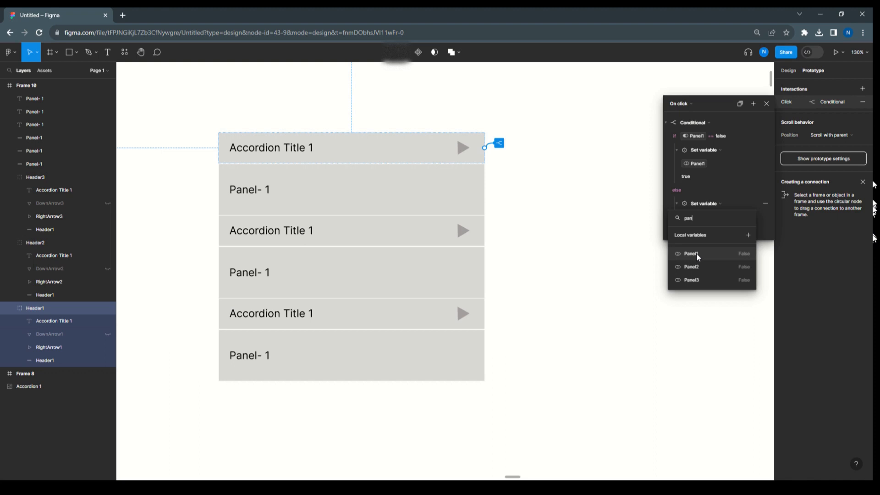
left_click(696, 253)
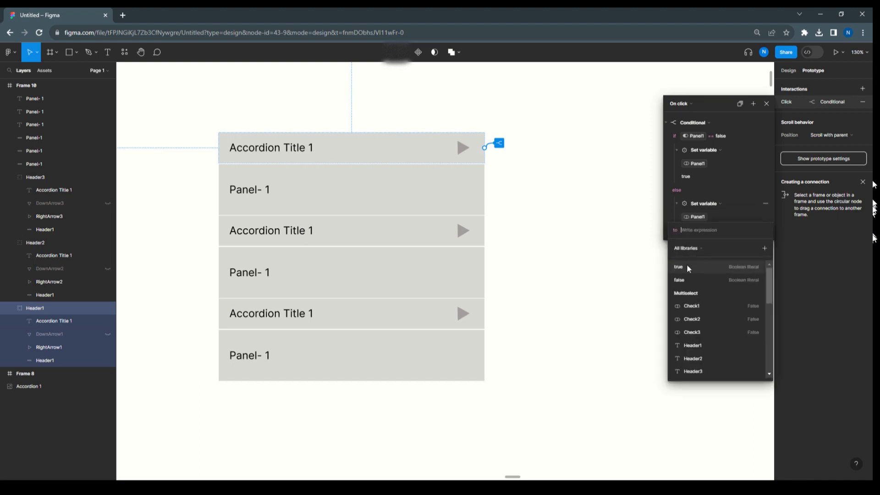
left_click(683, 280)
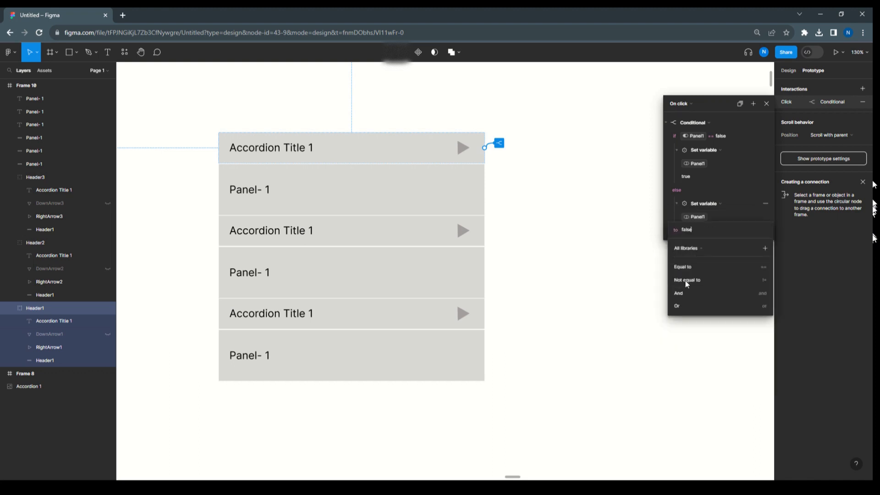
left_click(739, 184)
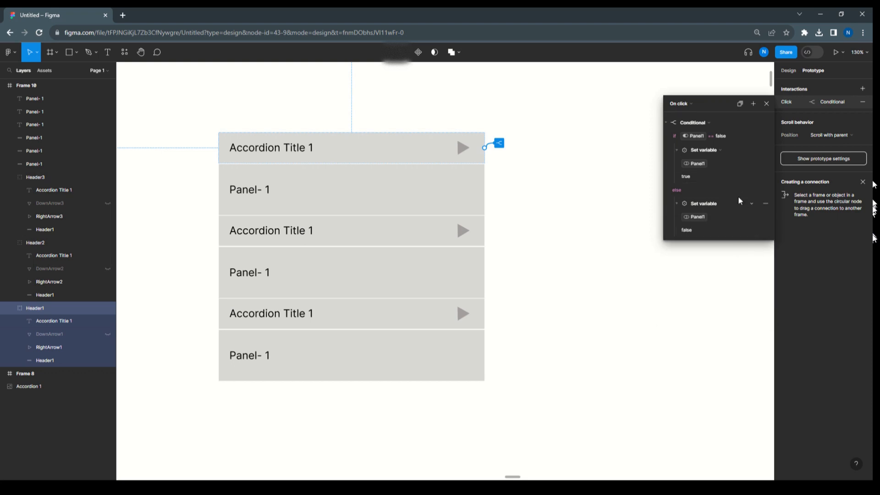
scroll(738, 197, "down", 1)
scroll(739, 198, "up", 1)
Add a second Conditional action to Header1's click interaction with the condition ArrowRight1 == true
left_click(754, 104)
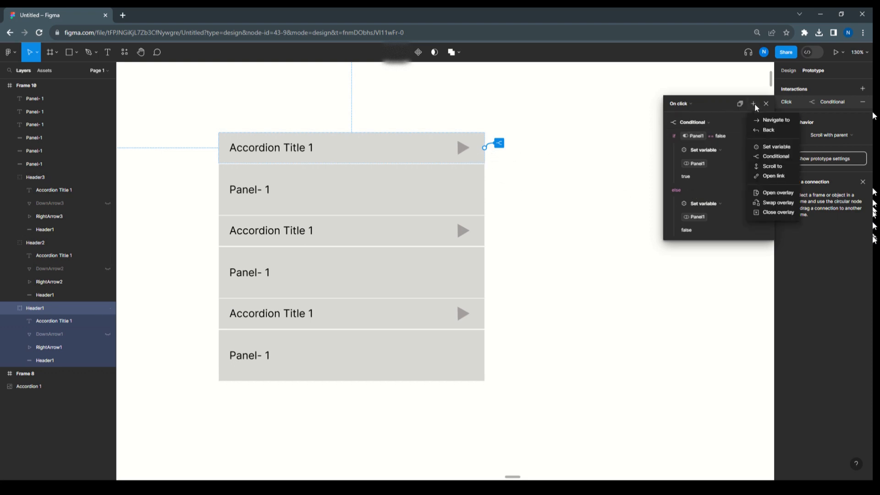
left_click(764, 157)
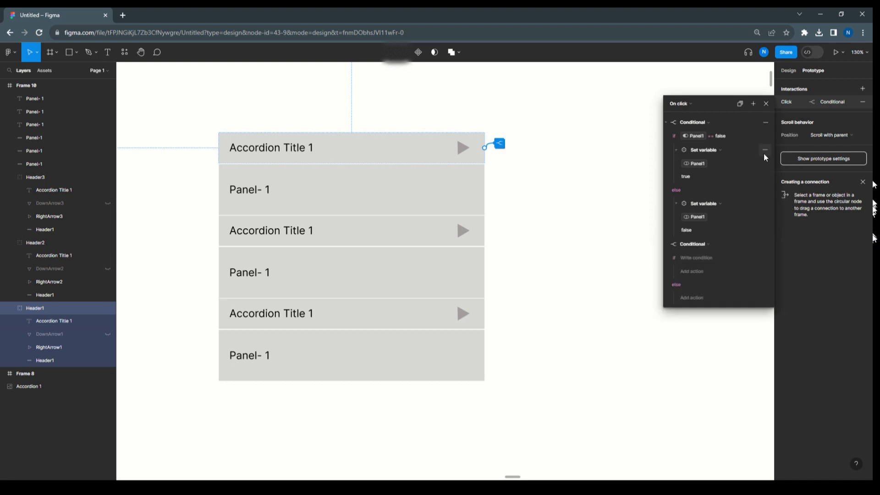
left_click(698, 257)
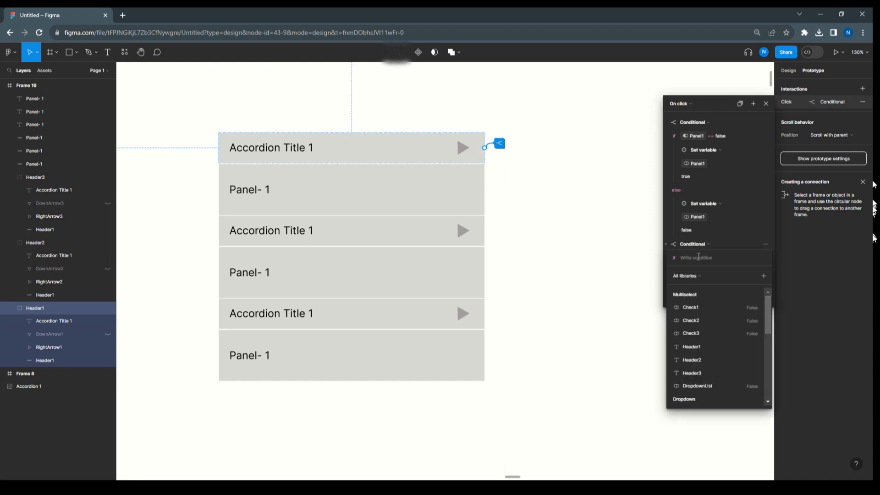
type("arr")
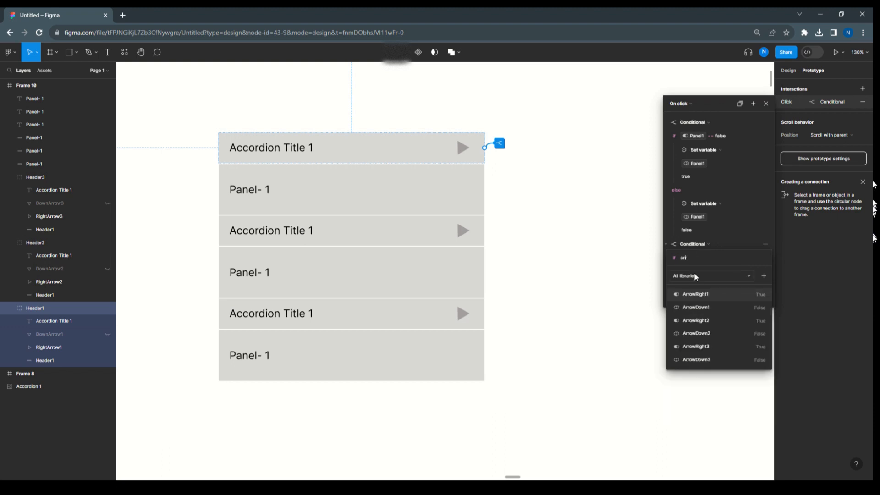
left_click(711, 295)
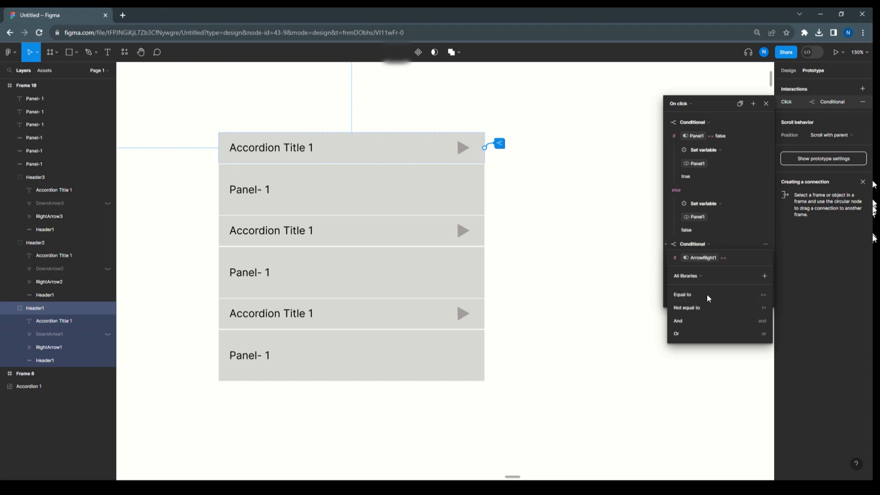
left_click(707, 294)
left_click(707, 295)
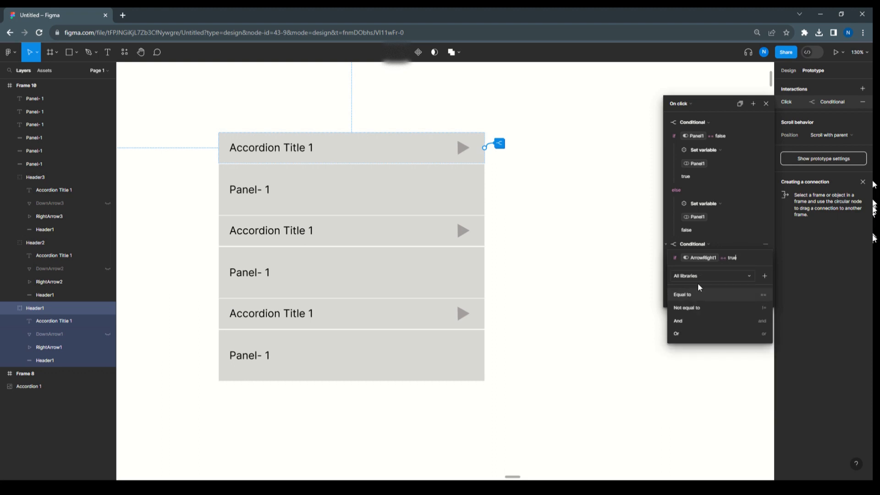
left_click(736, 243)
Add a Set variable action under the ArrowRight1 if branch that sets ArrowRight1 to false
left_click(696, 272)
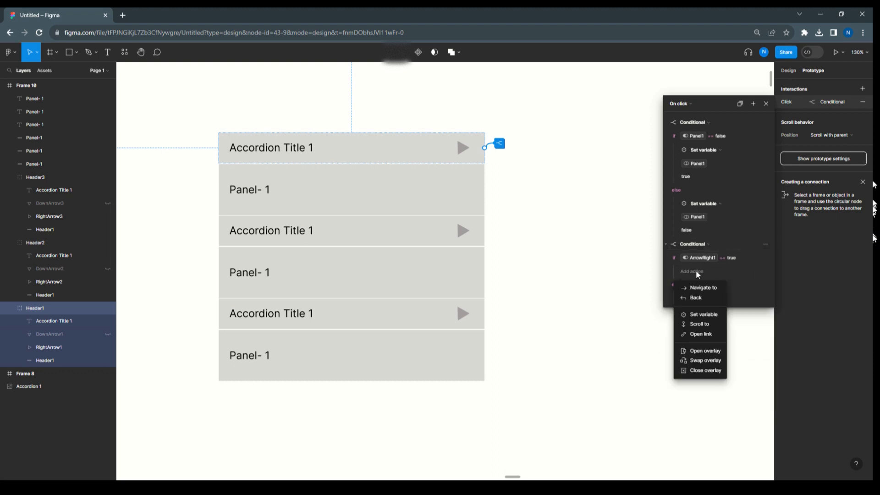
left_click(697, 312)
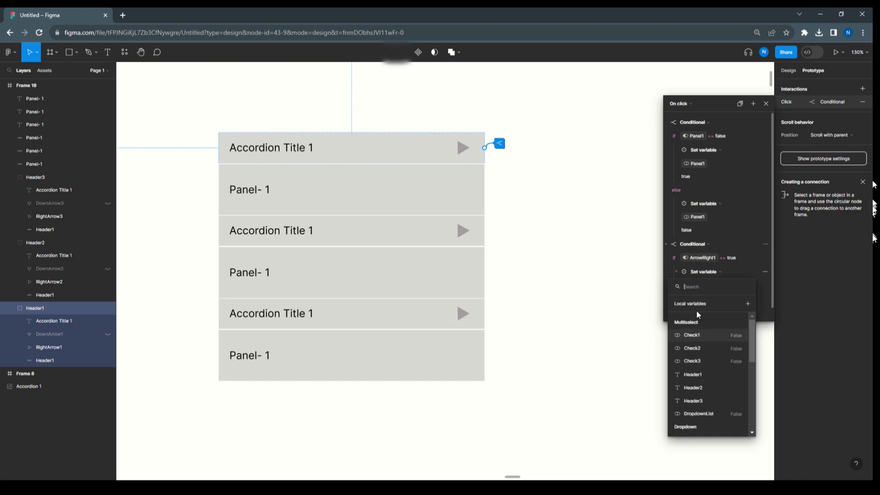
type("arr")
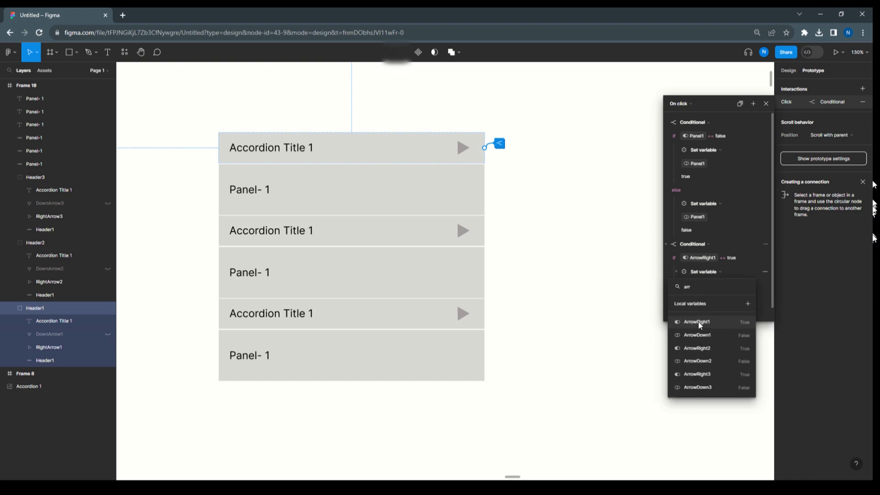
left_click(699, 323)
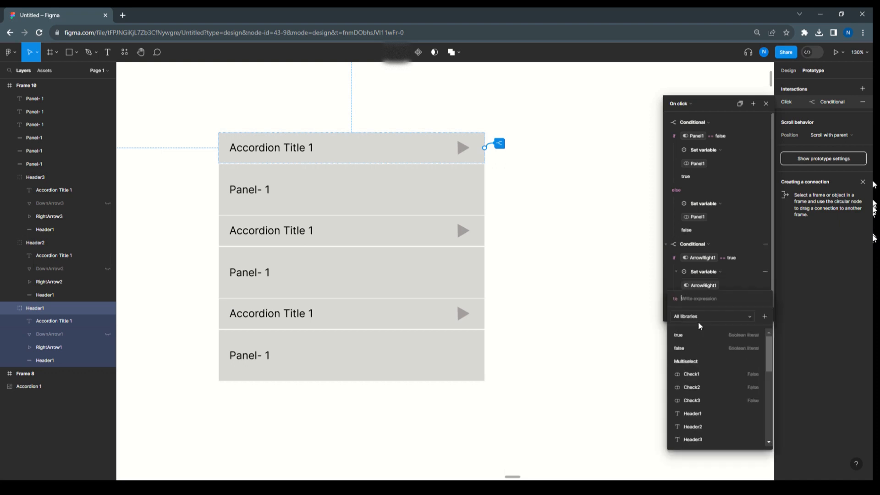
left_click(691, 348)
left_click(742, 276)
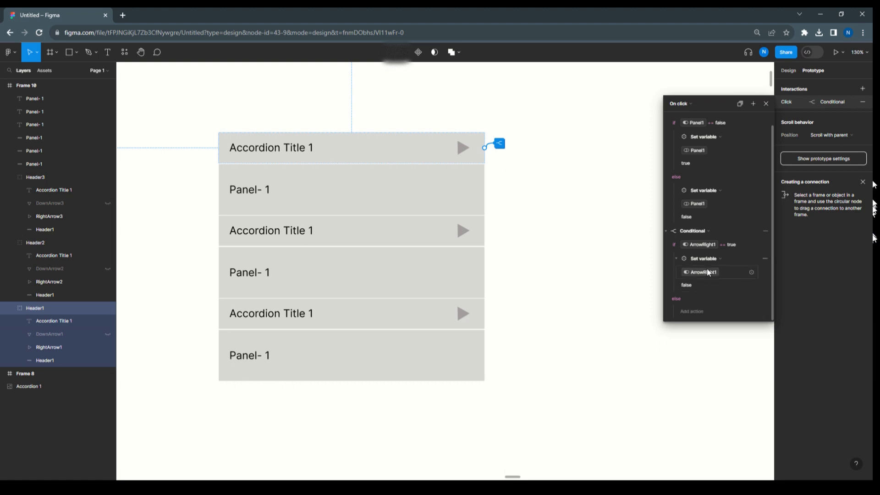
Add a Set variable action under the ArrowRight1 conditional's else branch that sets ArrowRight1 to true
left_click(700, 311)
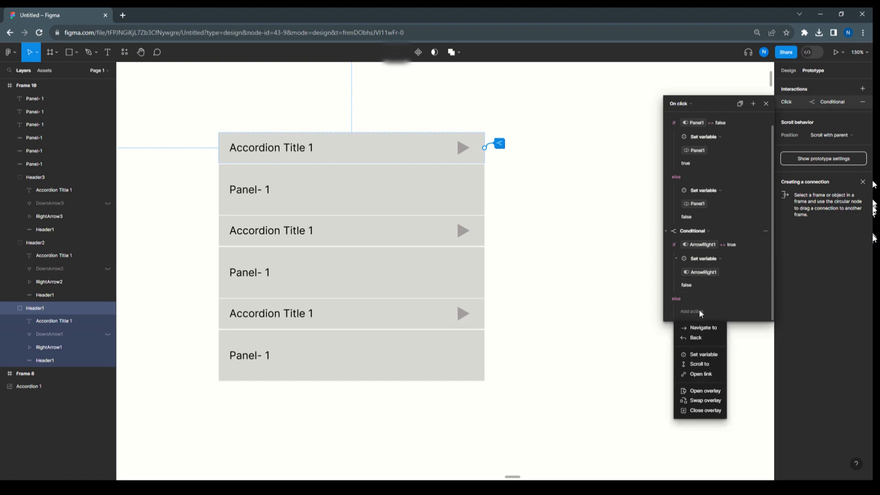
left_click(700, 354)
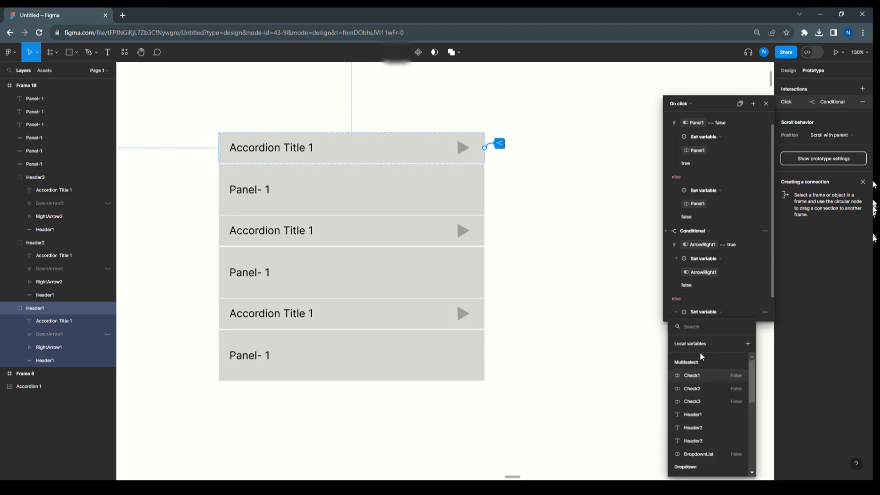
type("an")
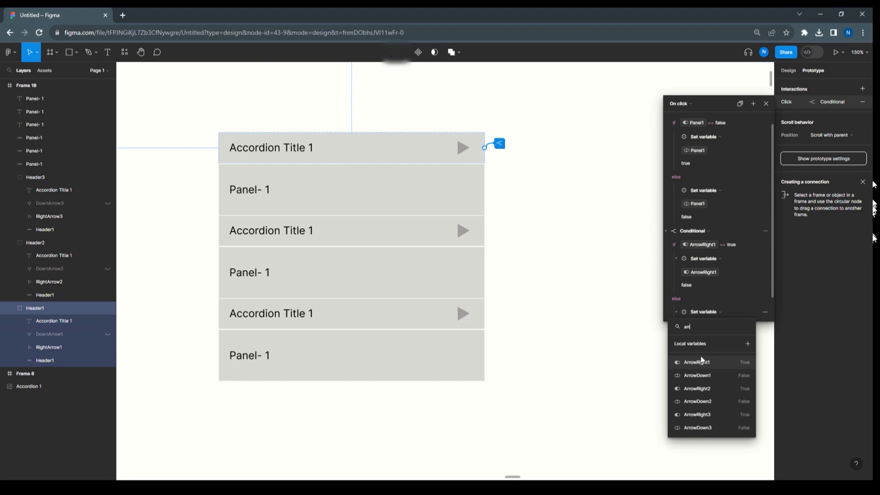
left_click(700, 361)
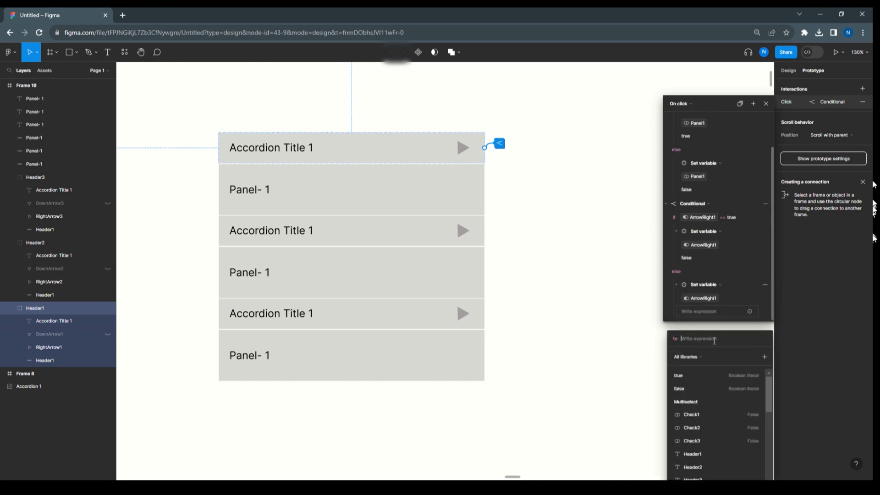
left_click(683, 376)
key("Return")
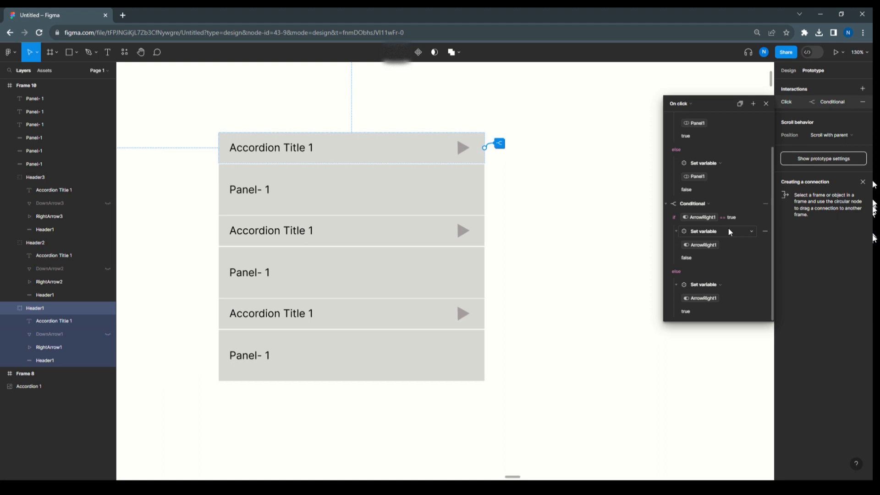
Add a third Conditional action to Header1's click interaction with the condition ArrowDown1 == false
scroll(727, 228, "up", 2)
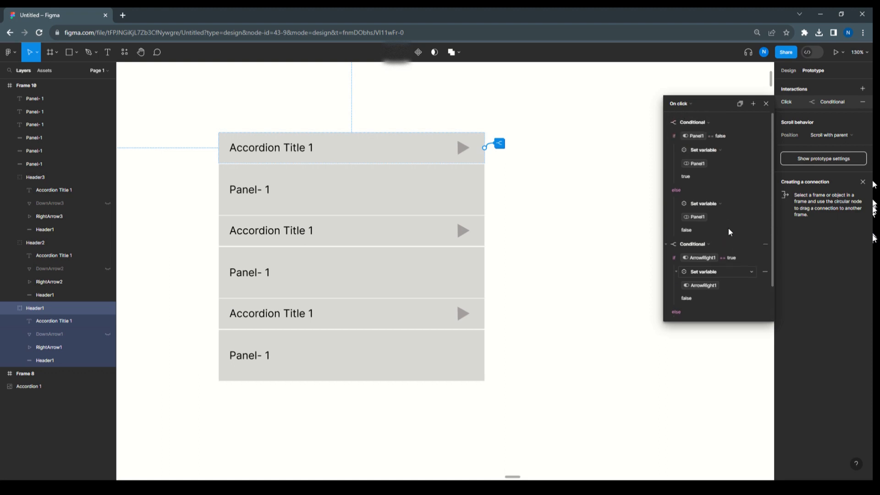
left_click(755, 104)
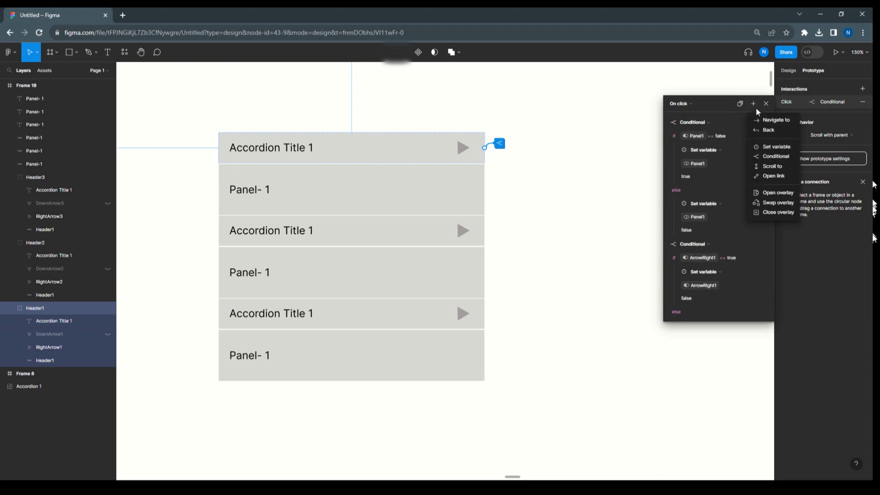
left_click(763, 148)
scroll(716, 312, "down", 3)
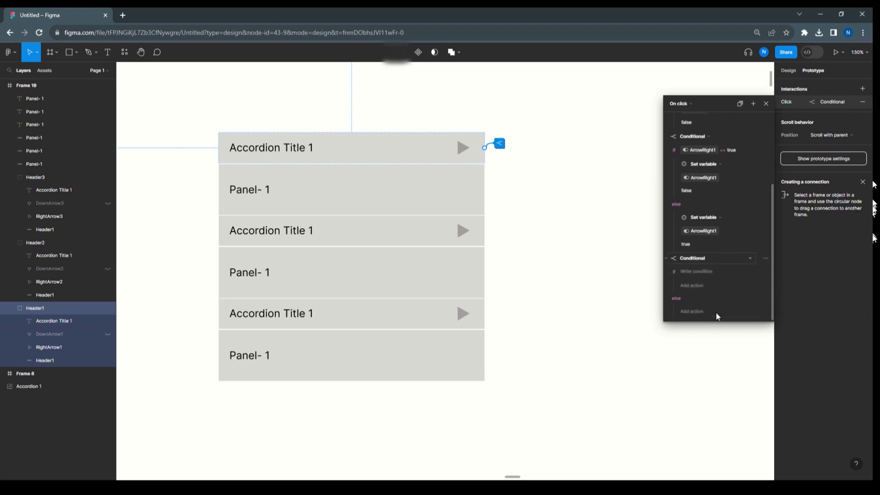
left_click(694, 271)
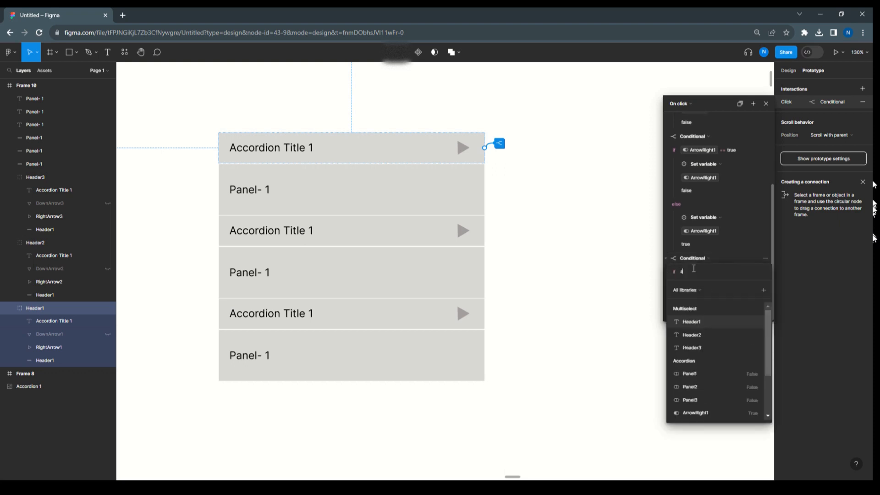
type("arr")
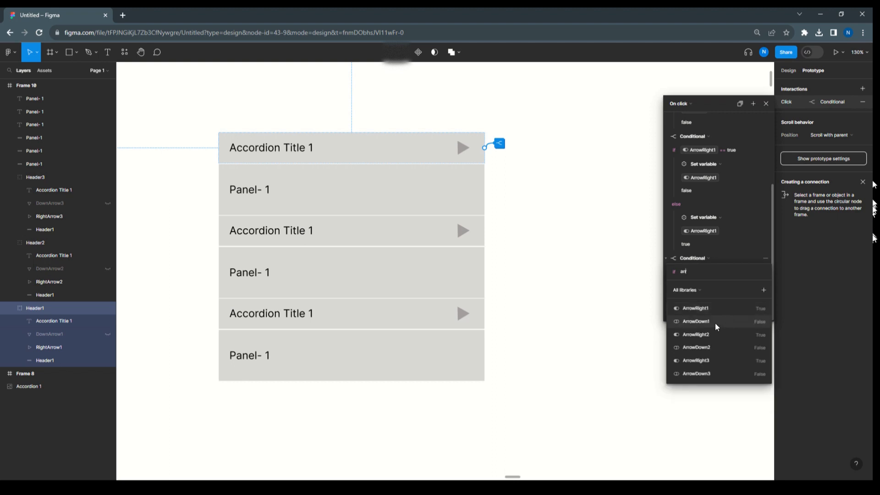
left_click(715, 322)
left_click(691, 308)
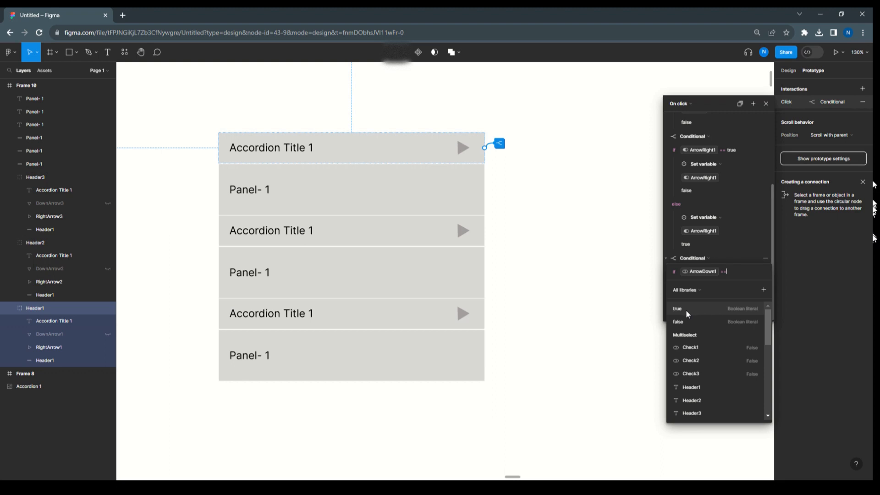
left_click(685, 321)
left_click(733, 245)
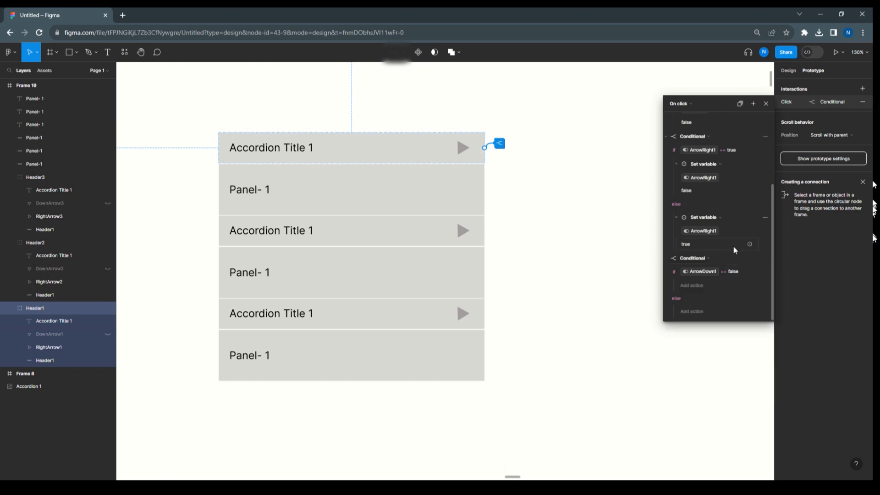
Add a Set variable action under the ArrowDown1 if branch that sets ArrowDown1 to true
left_click(694, 284)
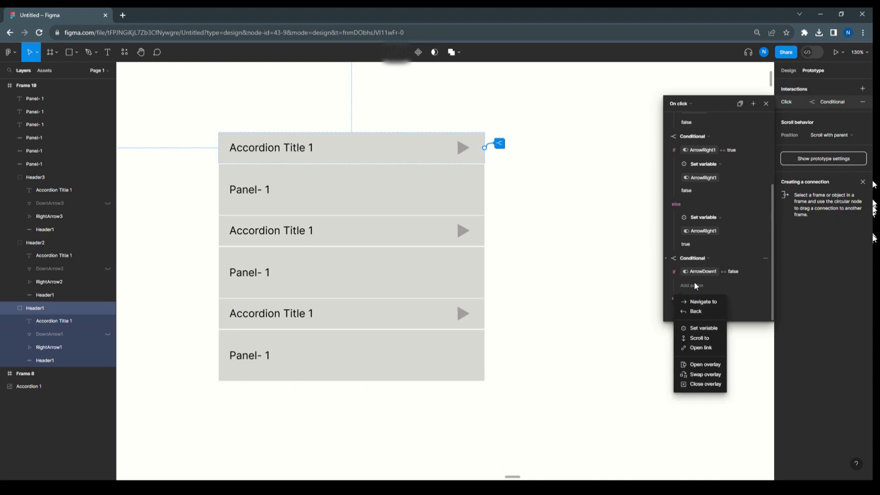
left_click(696, 325)
type("arr")
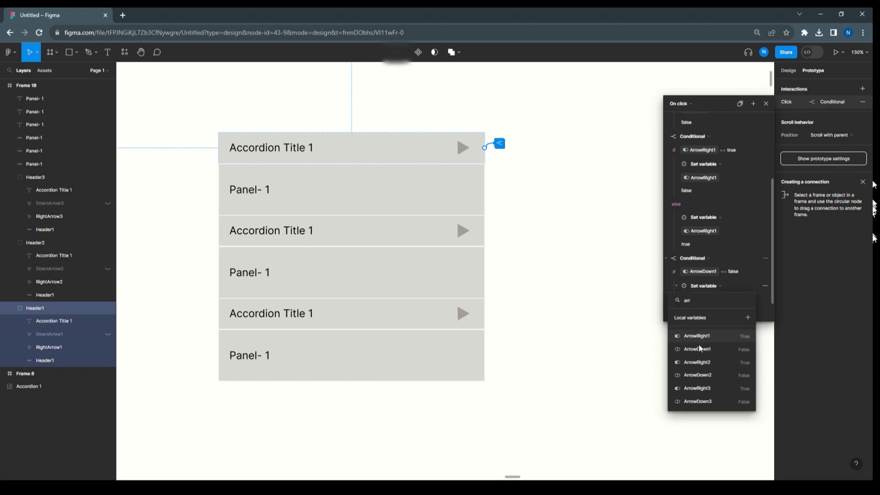
left_click(698, 349)
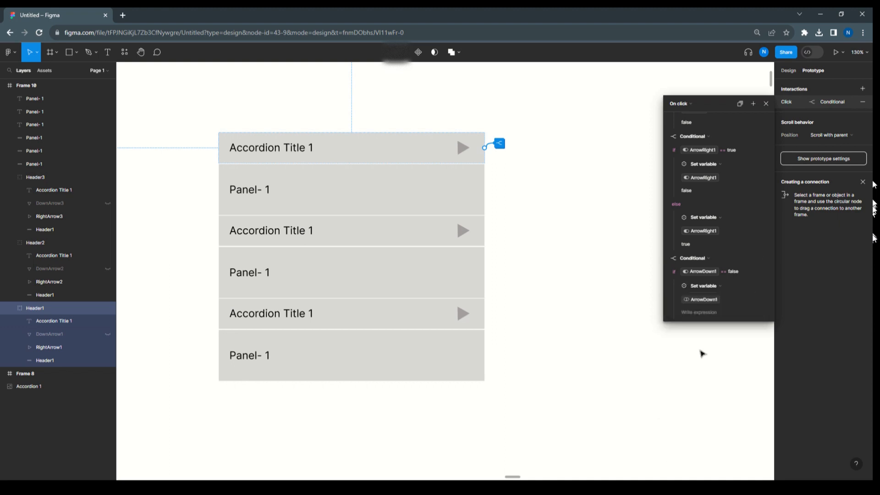
left_click(686, 348)
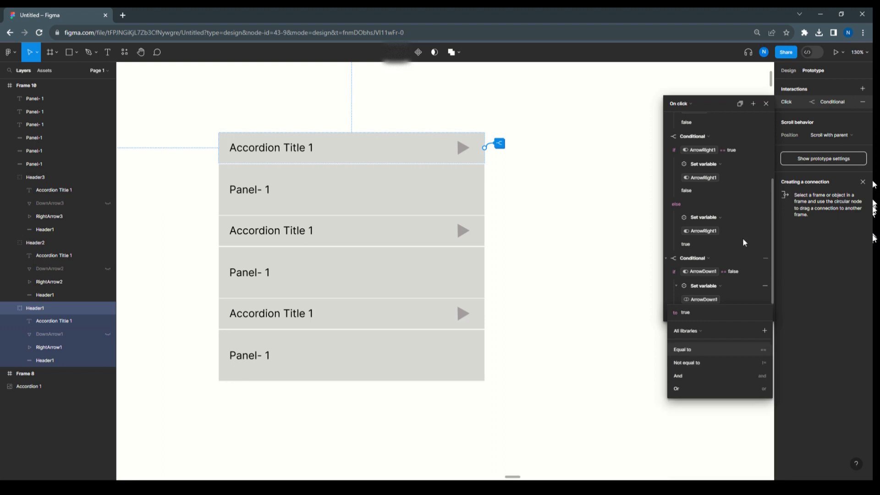
Add a Set variable action under the ArrowDown1 conditional's else branch that sets ArrowDown1 to false, and close the interaction details
scroll(705, 292, "down", 1)
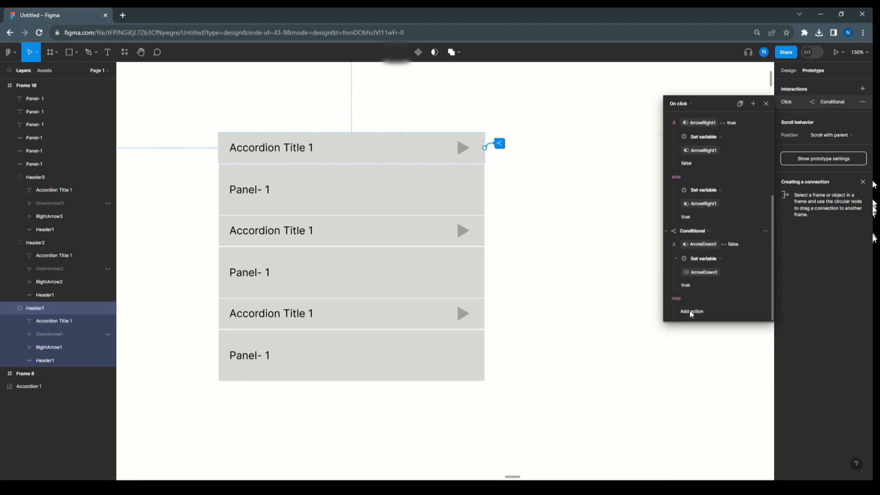
left_click(691, 311)
left_click(701, 356)
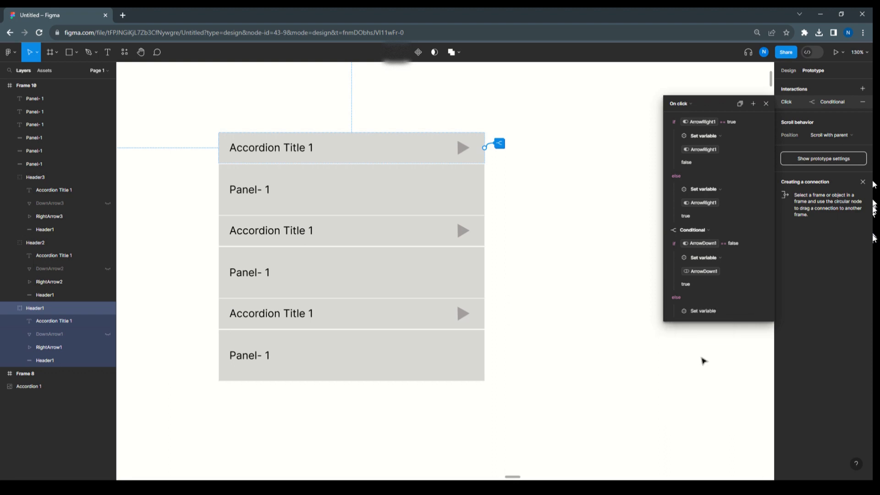
type("arr")
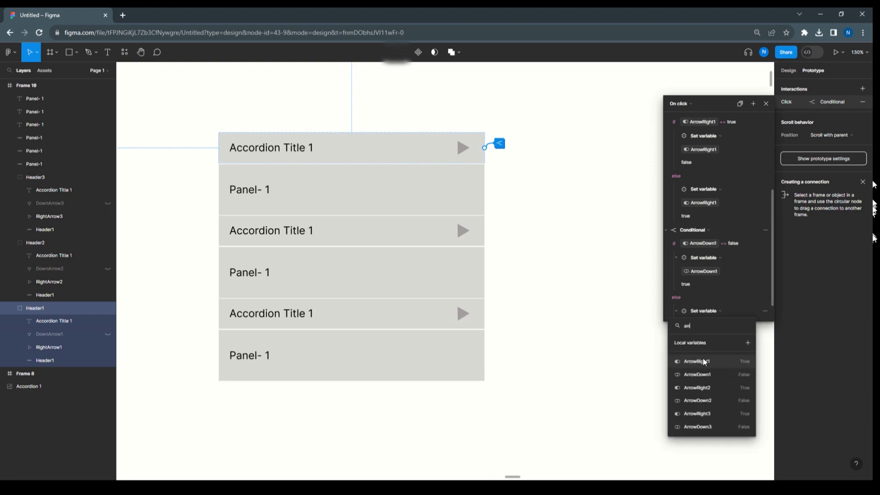
left_click(705, 378)
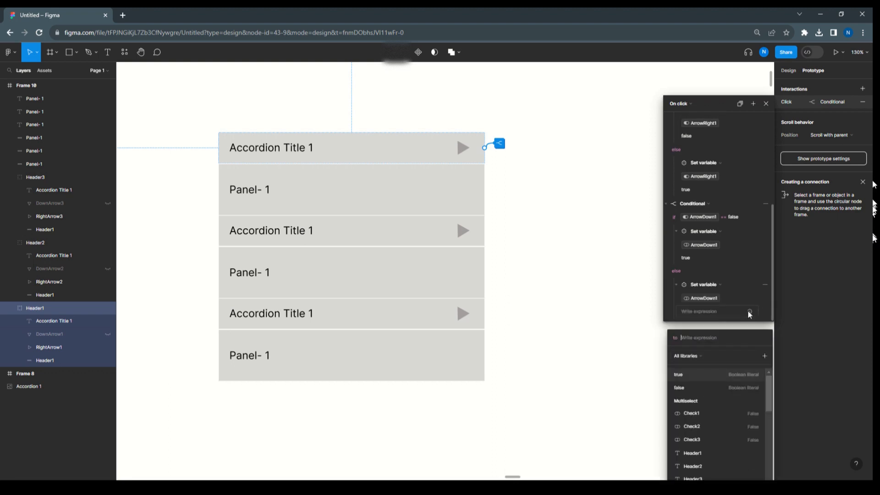
left_click(692, 388)
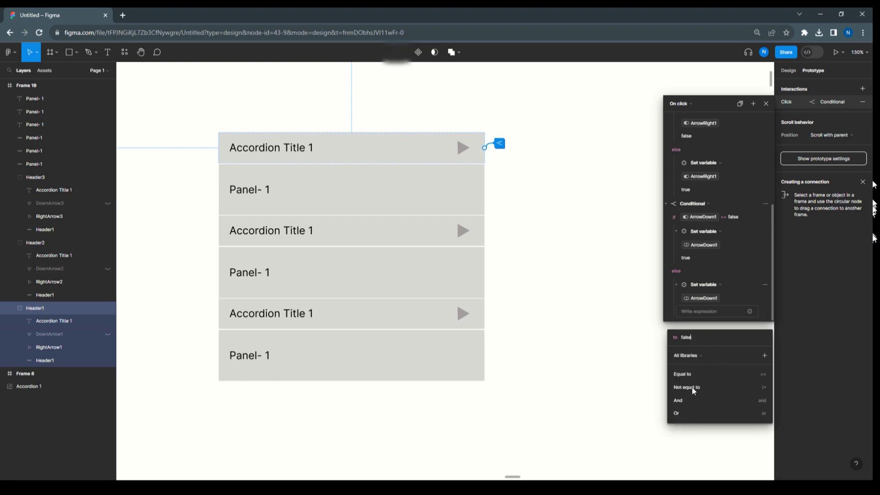
key("Return")
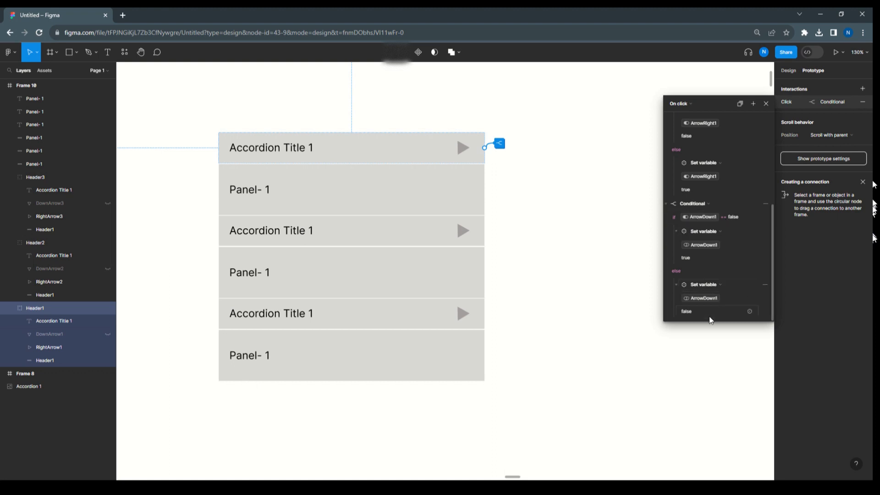
scroll(728, 232, "up", 5)
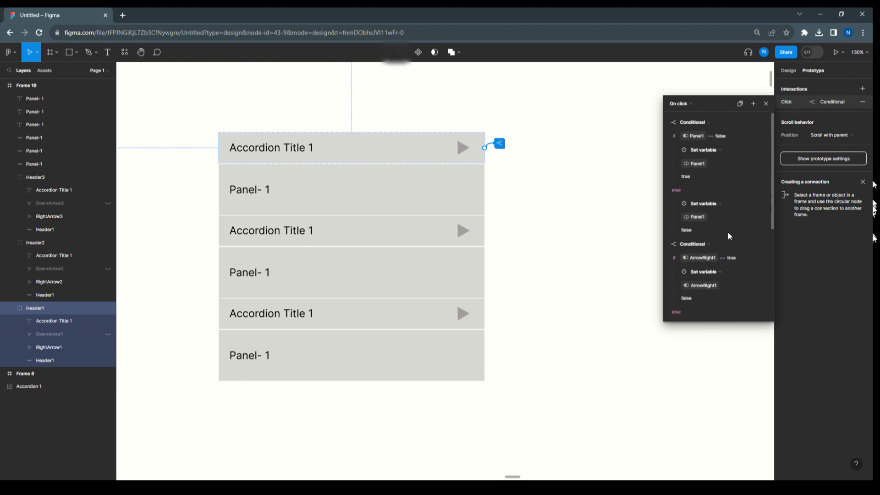
scroll(727, 232, "down", 5)
scroll(717, 227, "up", 5)
left_click(766, 104)
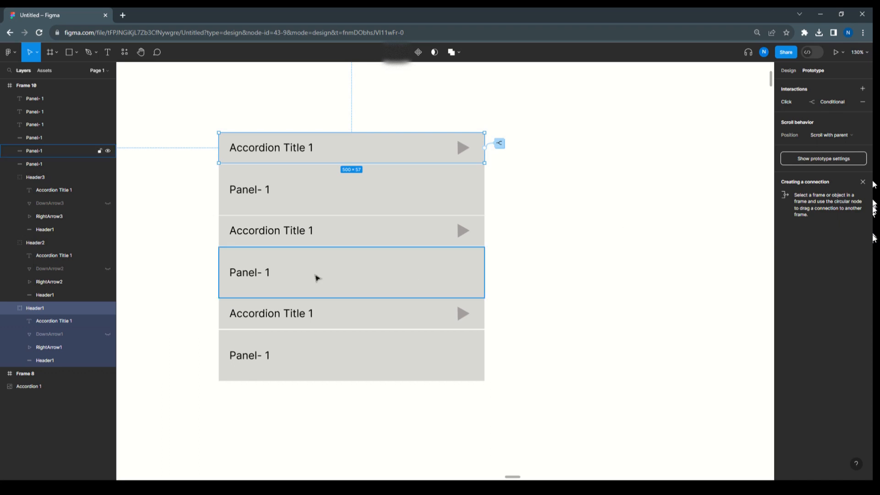
Apply auto layout to all panels together with the second and third accordion headers, leaving out the first header
left_click(211, 185)
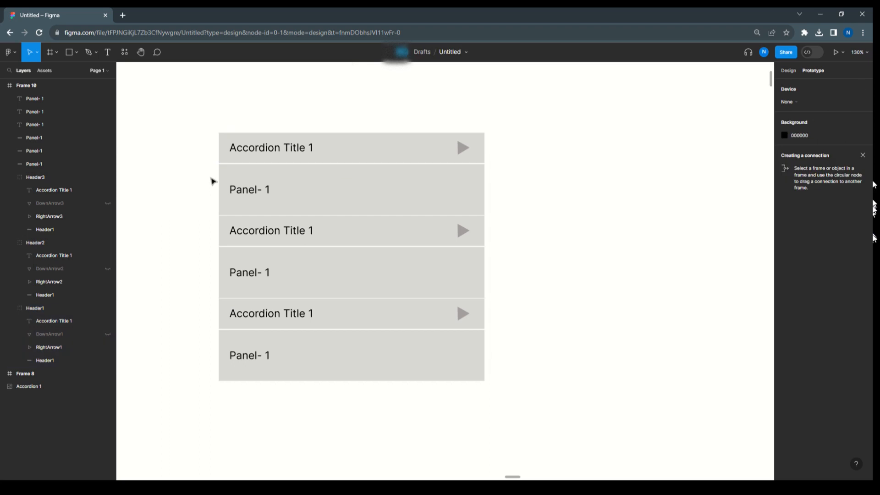
left_click_drag(211, 176, 516, 407)
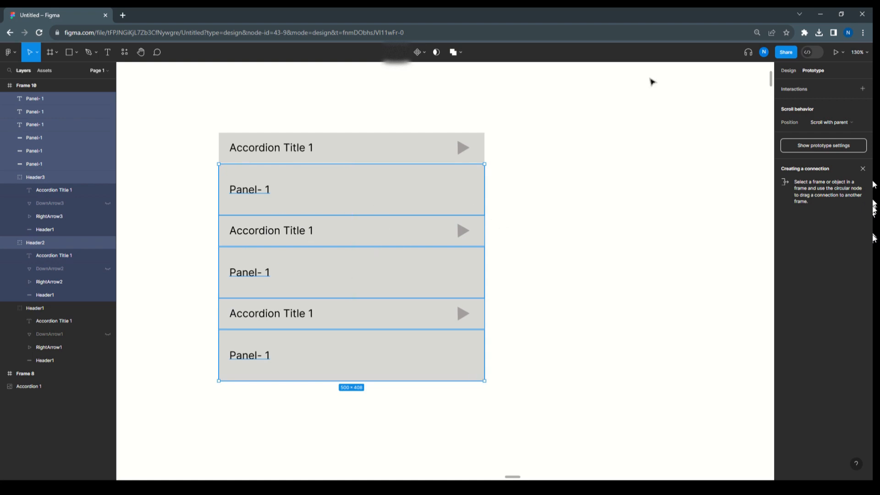
left_click(788, 71)
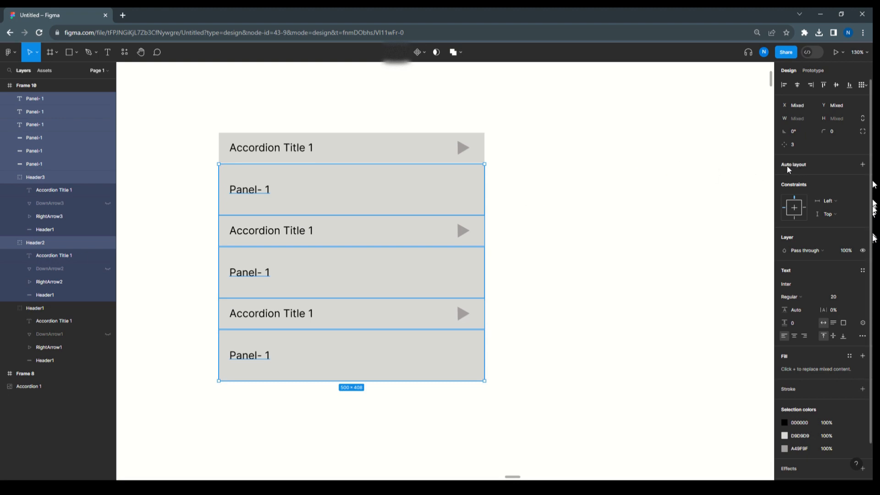
key("shift+a")
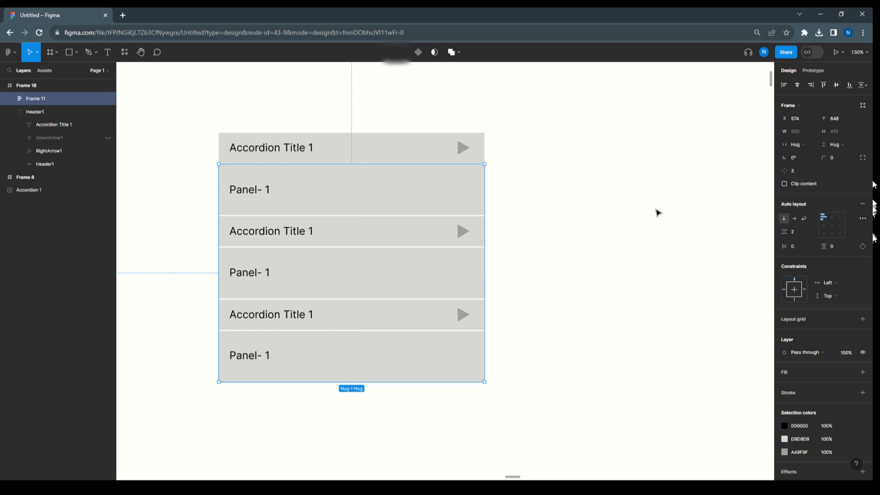
left_click(639, 209)
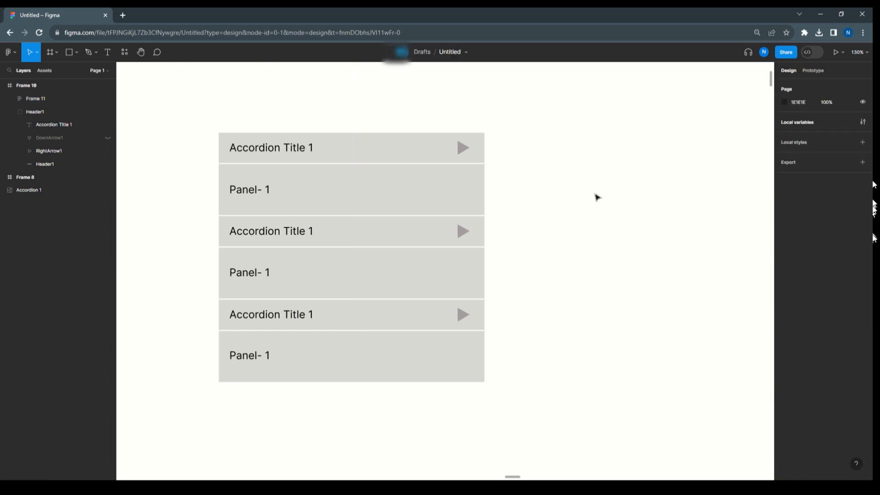
Change the second header's text to "Accordion Title 2" and the text in the panel below it to "Panel- 2"
left_click(406, 193)
left_click(384, 199)
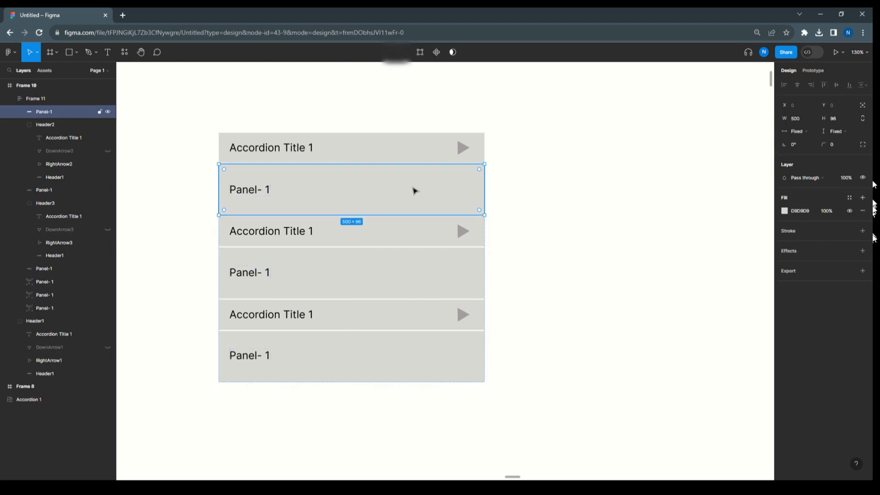
left_click(322, 238)
left_click(321, 237)
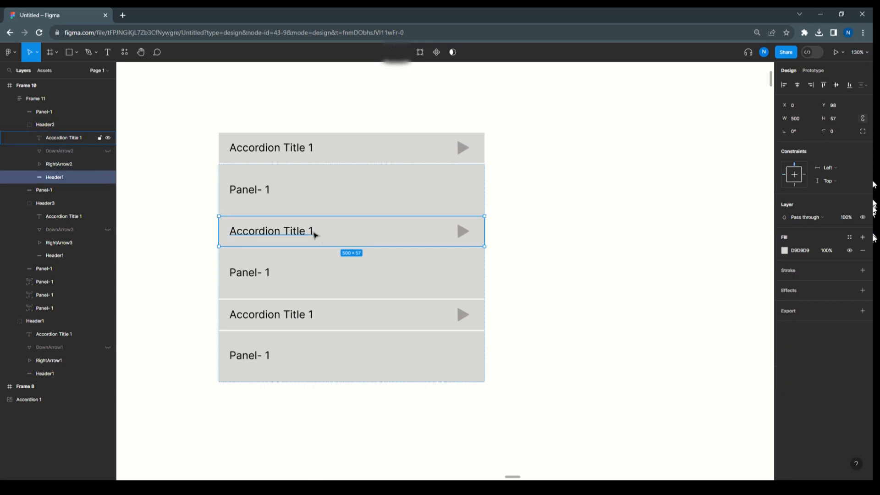
double_click(314, 233)
key("Right")
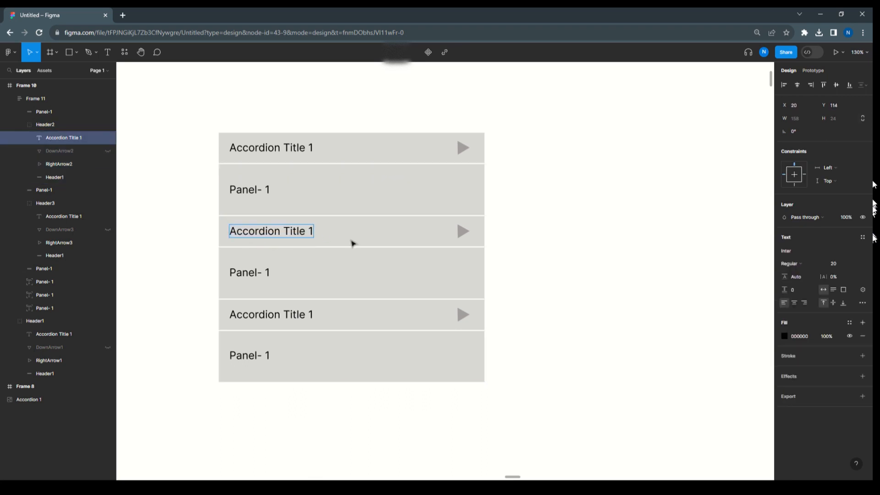
key("BackSpace")
type("2")
double_click(267, 272)
type("2")
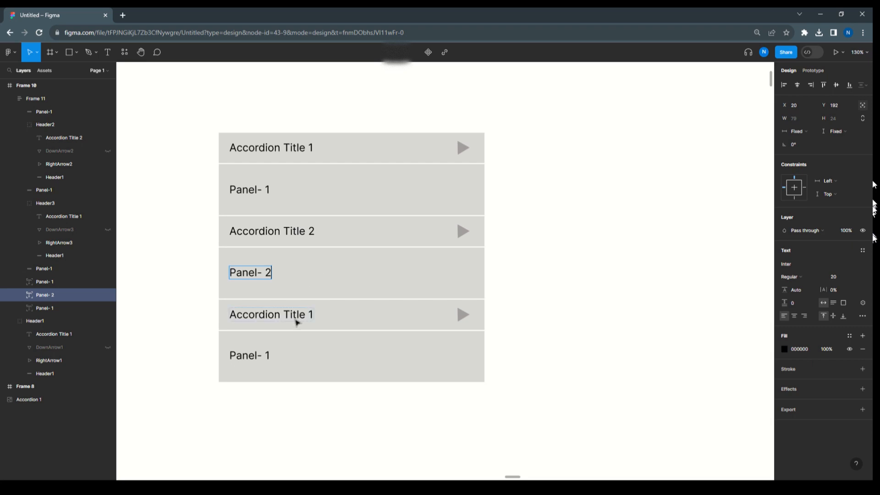
Change the third header's text to "Accordion Title 3" and the text in the panel below it to "Panel- 3"
double_click(312, 314)
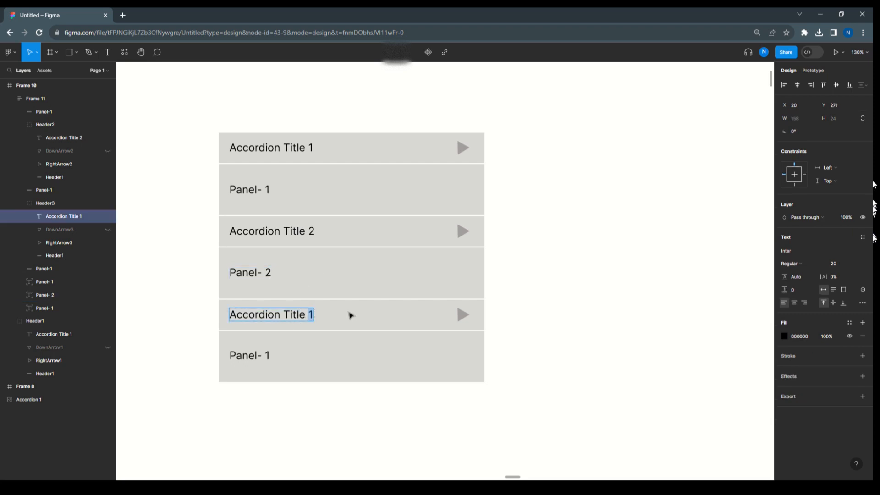
type("3")
double_click(267, 356)
type("3")
key("Escape")
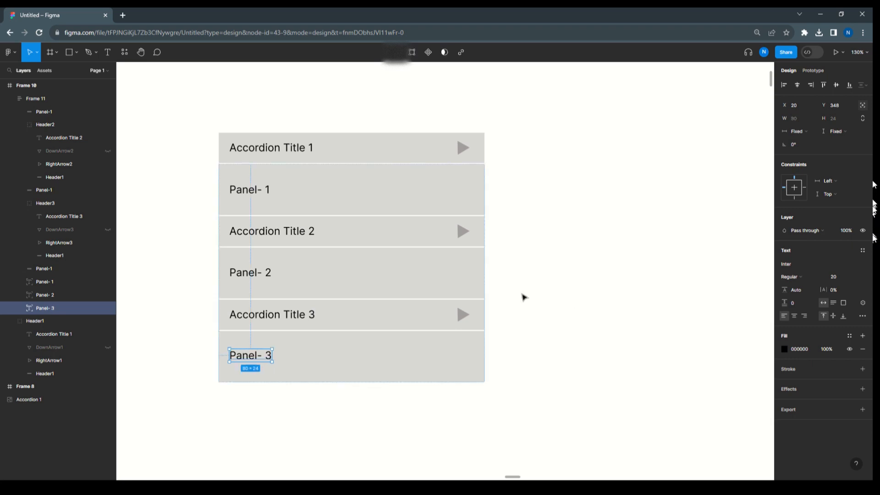
Bind the visibility of the first panel's rectangle to the Panel1 variable
left_click(395, 198)
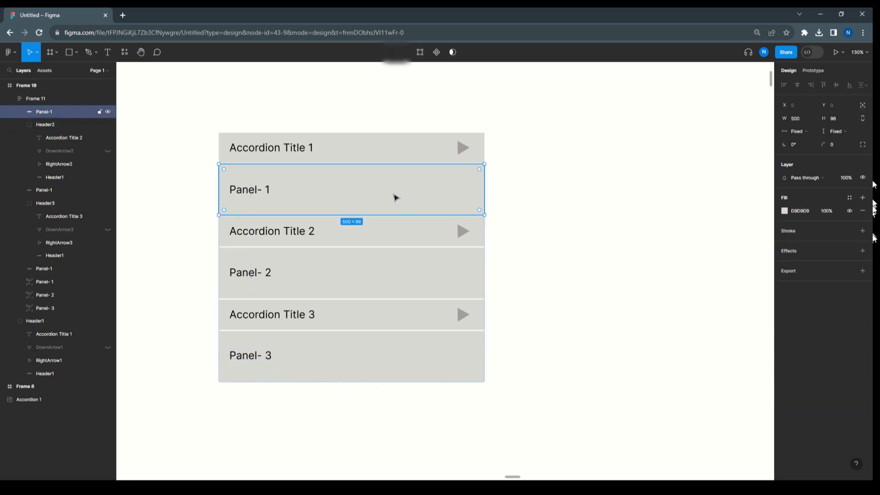
left_click(863, 178)
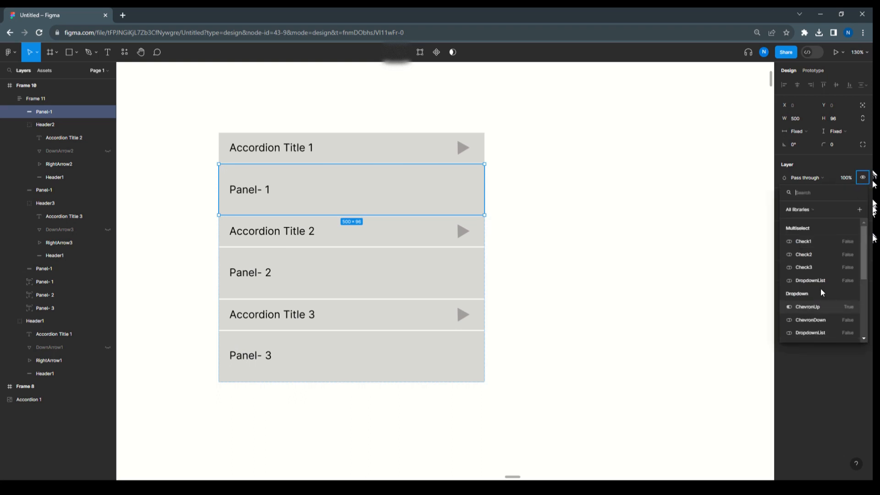
type("pan")
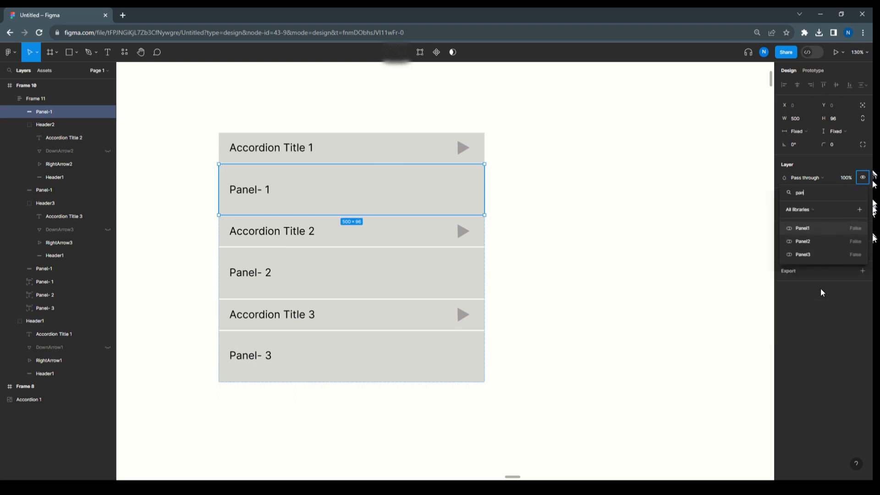
left_click(822, 229)
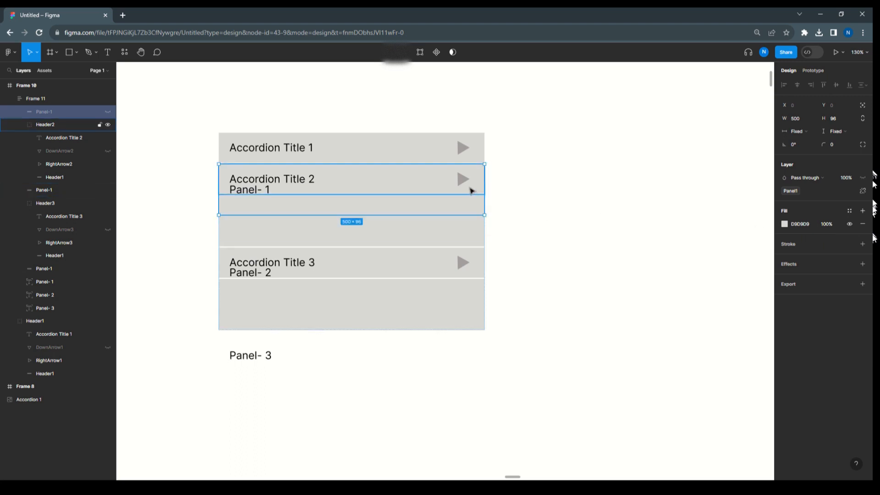
Bind the visibility of the second panel's rectangle to the Panel2 variable
left_click(463, 228)
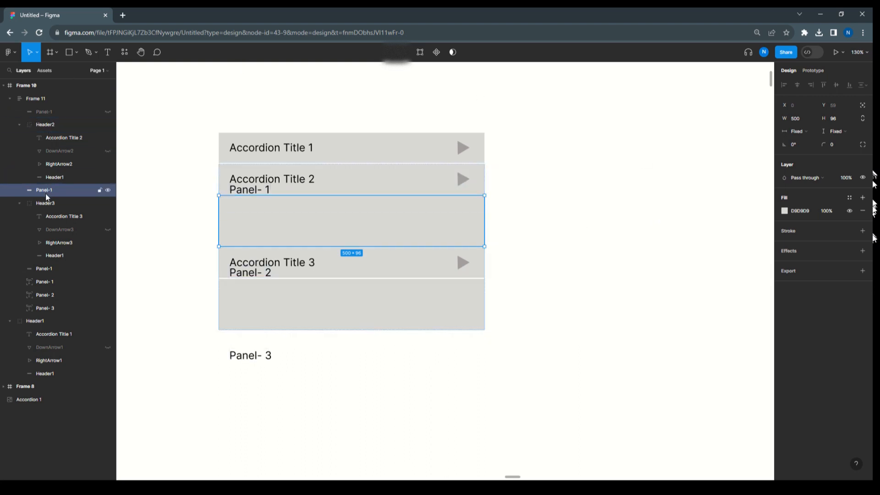
left_click(863, 179)
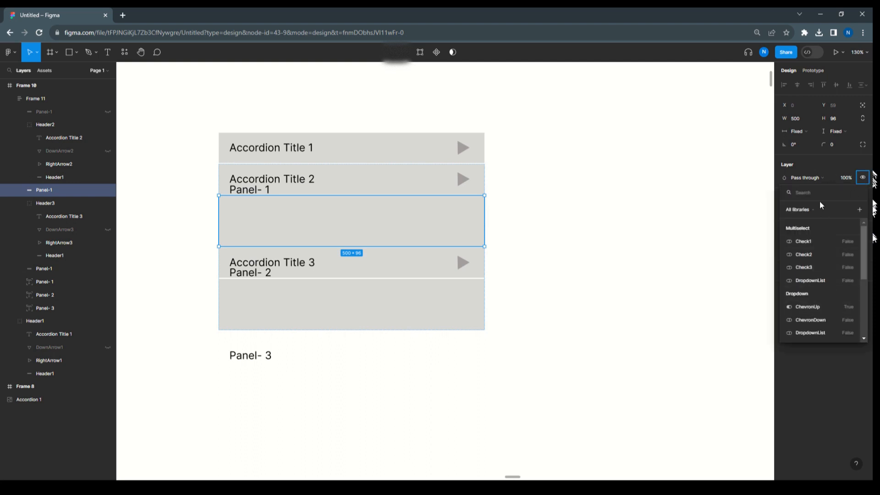
type("pane")
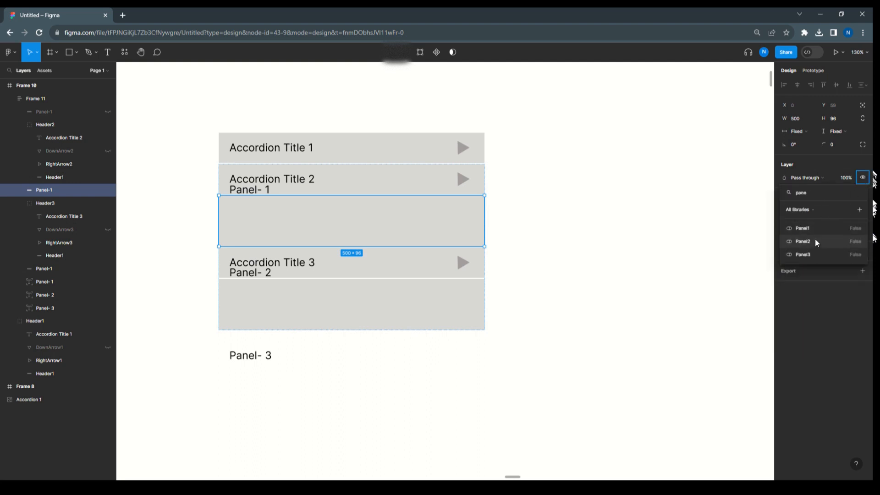
left_click(814, 241)
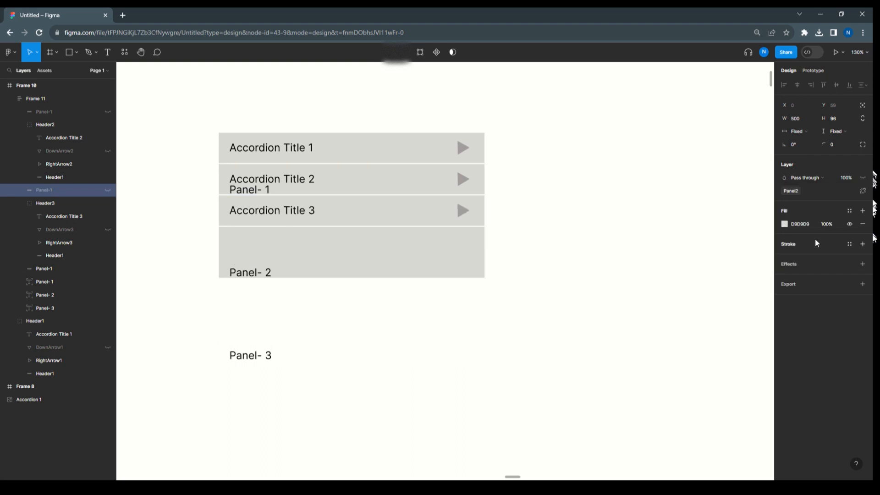
Bind the third panel rectangle's visibility to the Panel3 variable and try to reorder the "Panel- 1" text layer
left_click(455, 272)
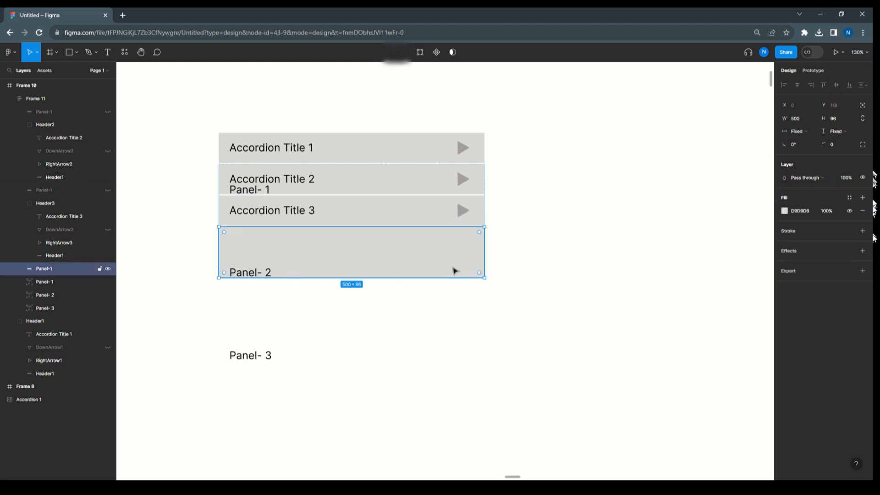
right_click(862, 177)
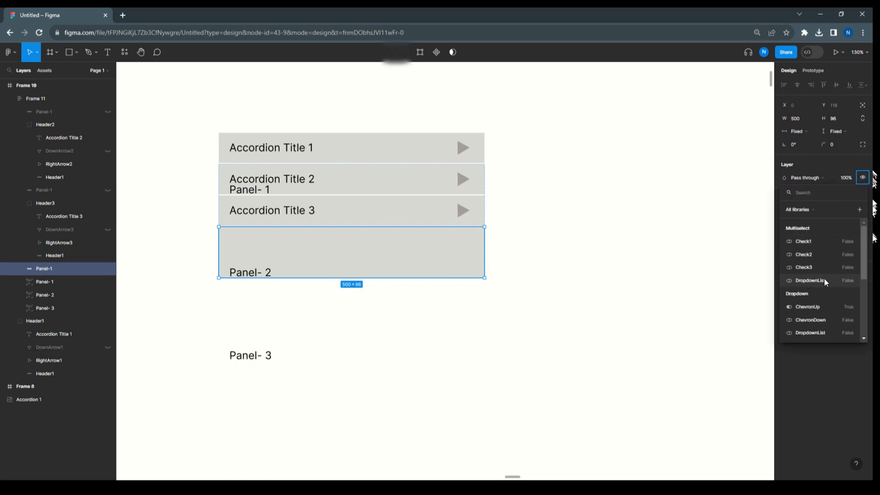
type("pan")
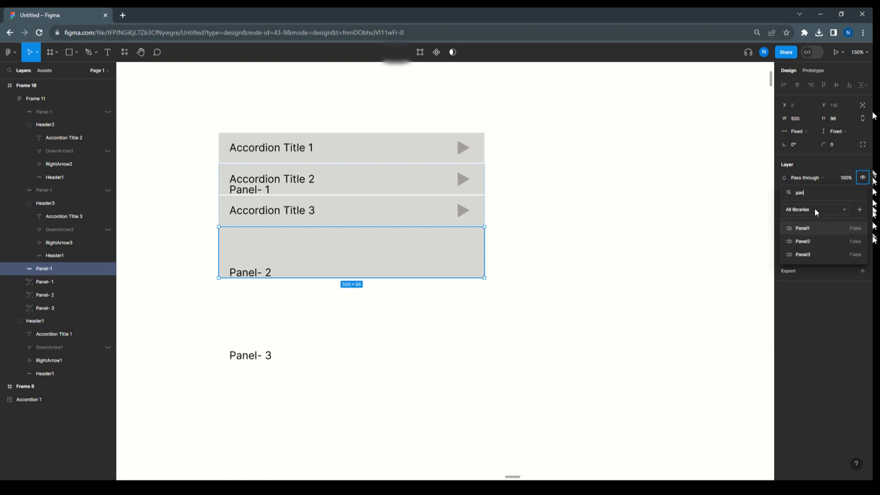
left_click(802, 254)
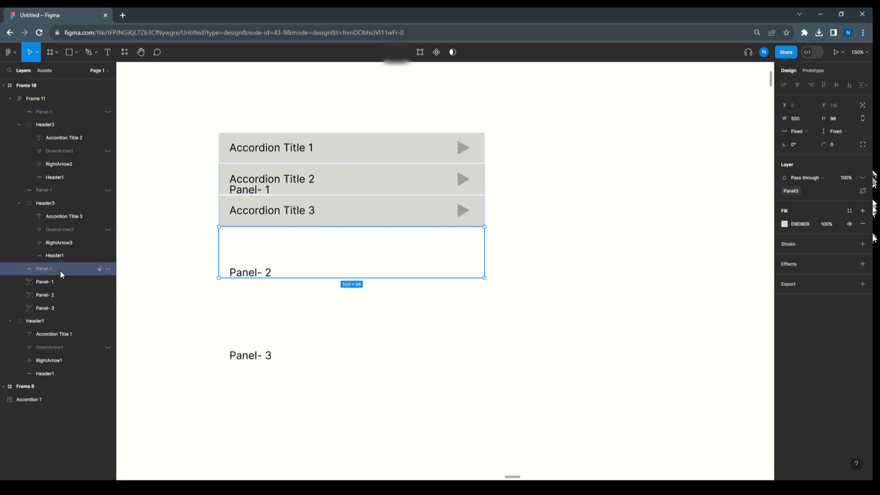
left_click_drag(40, 281, 48, 269)
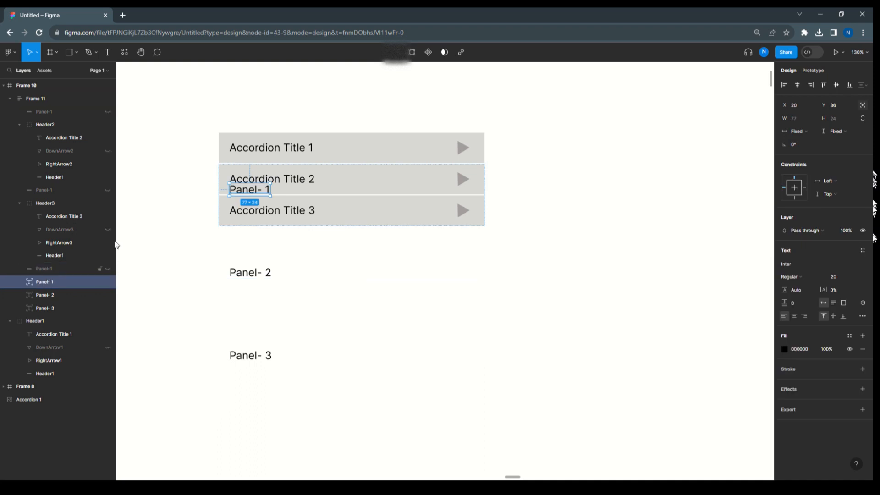
left_click(487, 318)
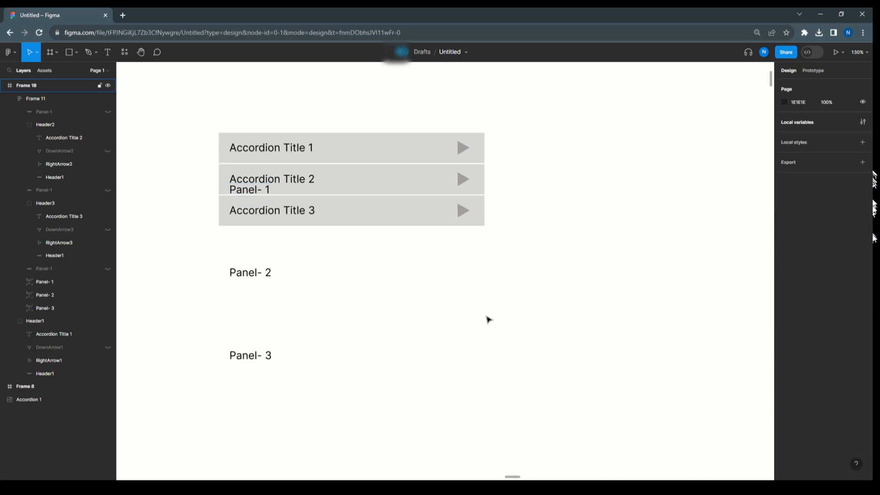
Undo the visibility variable bindings on the three panel rectangles
key("ctrl+z")
key("ctrl+z")
key("ctrl+z")
key("ctrl+z")
key("ctrl+z")
key("ctrl+z")
key("ctrl+z")
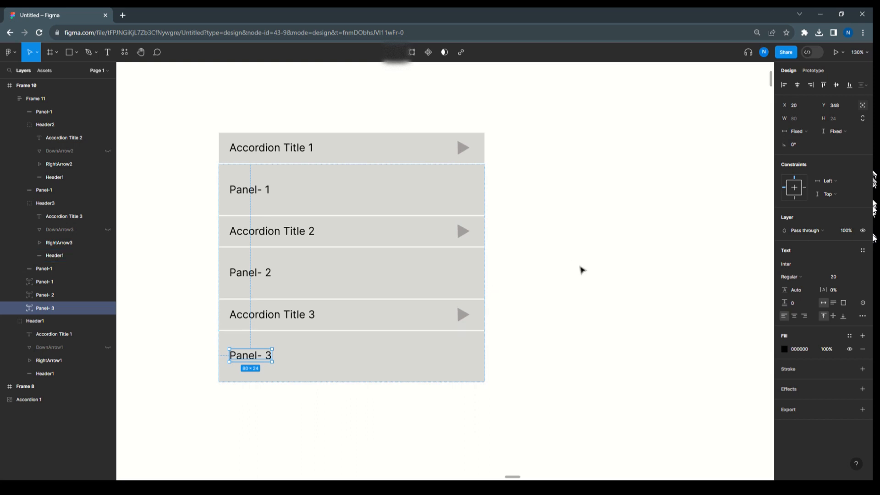
Undo the renumbering of the second and third accordion titles and their panel texts
key("Return")
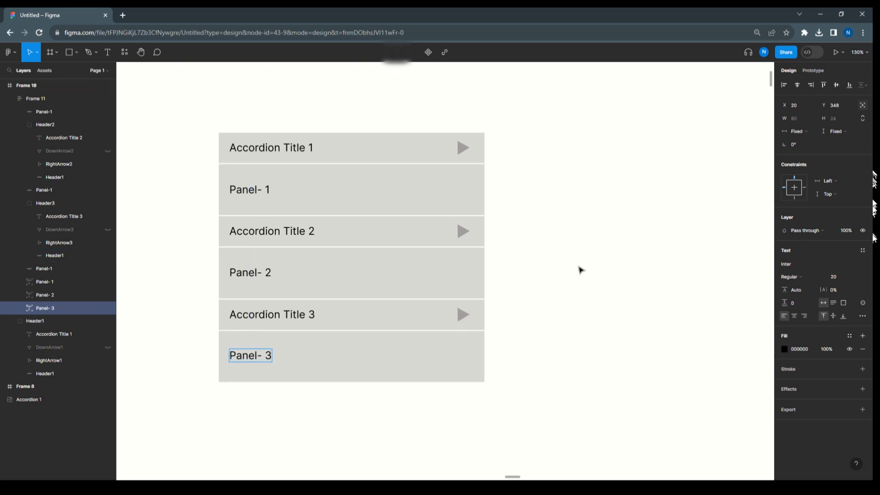
key("BackSpace")
type("1")
key("ctrl+z")
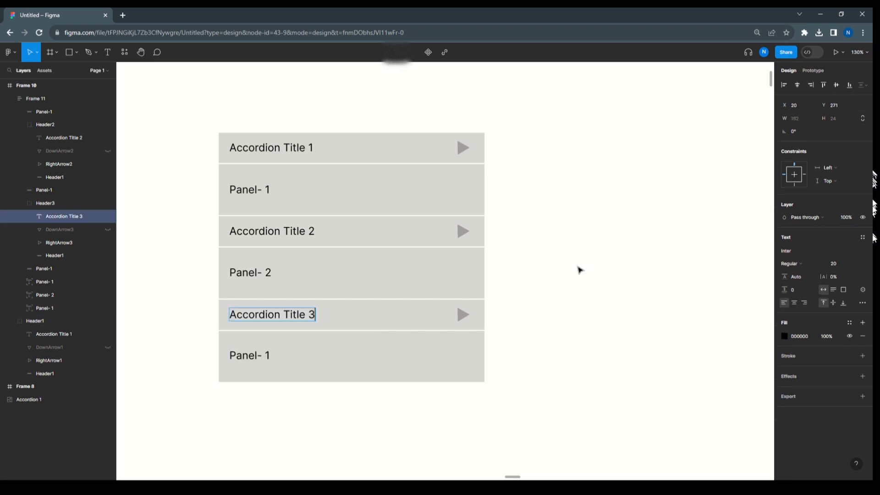
key("ctrl+z")
key("ctrl+z")
key("ctrl+z")
key("ctrl+z")
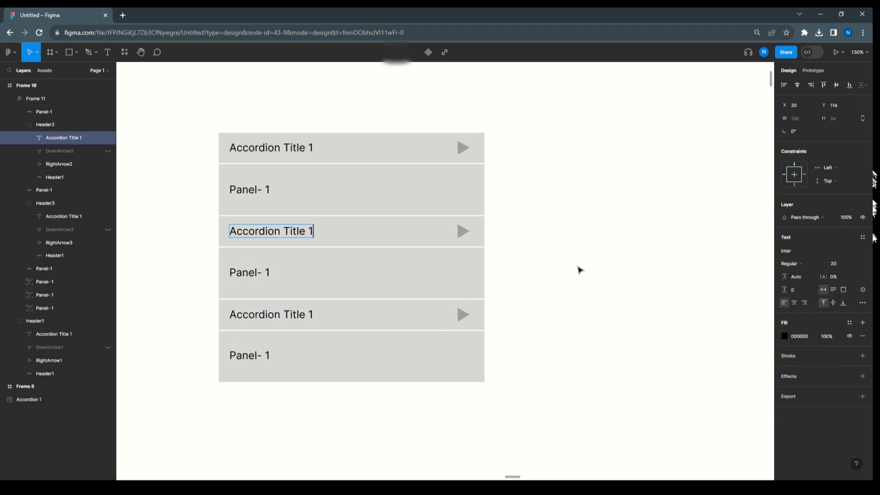
key("ctrl+z")
key("ctrl+z")
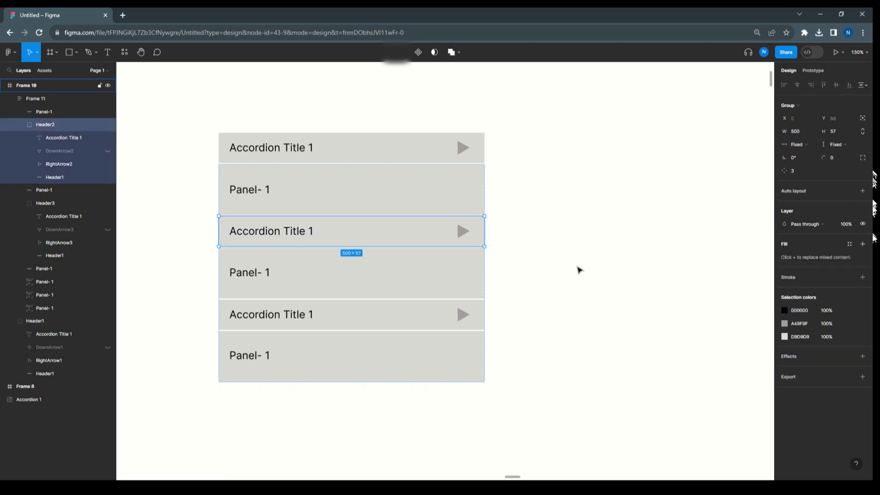
Undo the auto layout applied to the panels and the second and third headers
key("ctrl+z")
key("ctrl+z")
key("ctrl+z")
key("ctrl+z")
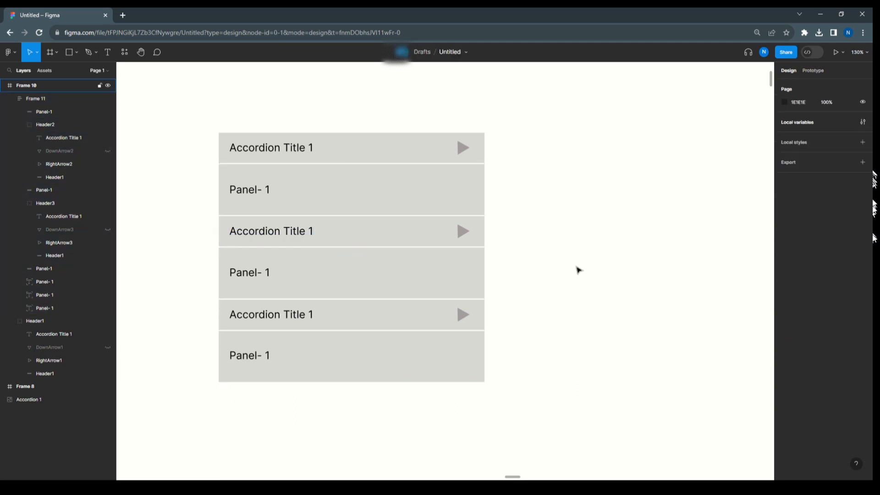
key("ctrl+z")
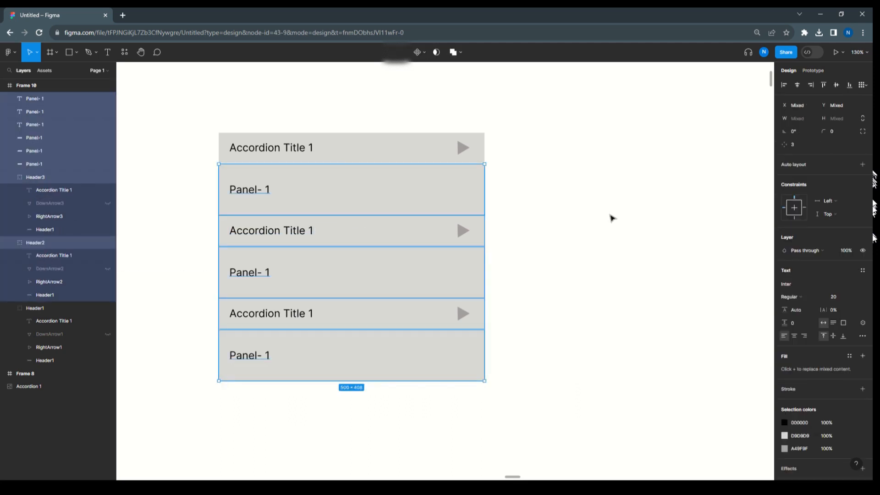
key("ctrl+z")
key("ctrl+z")
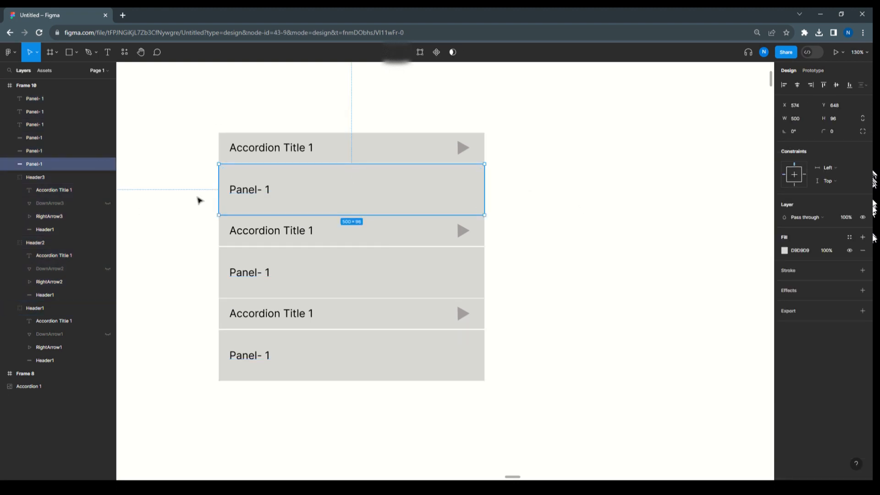
Group the first panel's rectangle with its "Panel- 1" text
left_click(241, 193, "shift")
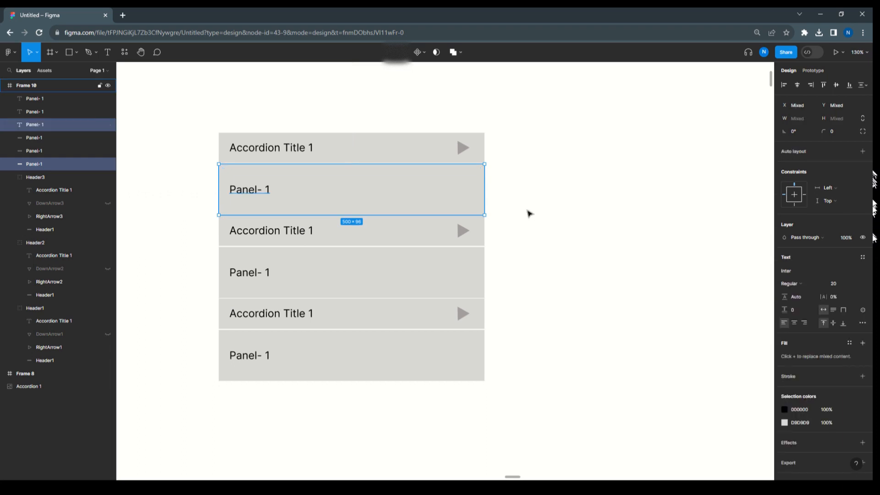
key("ctrl+g")
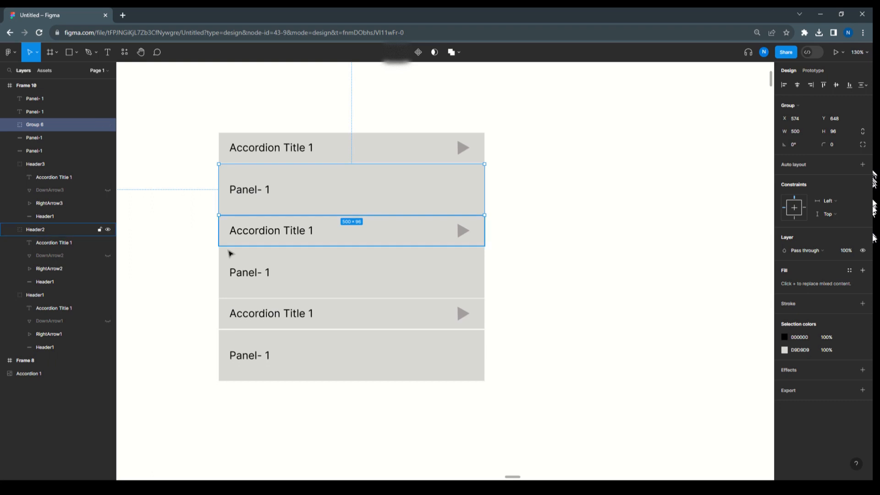
Change the second panel's text to "Panel- 2"
double_click(246, 273)
left_click(266, 272)
left_click_drag(266, 273, 273, 273)
type("2")
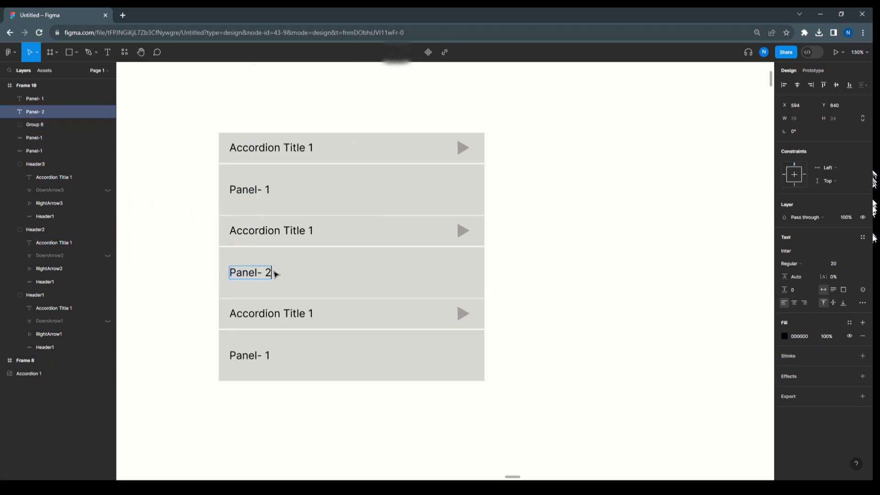
key("Escape")
Group the second panel's rectangle with its text, and the third panel's rectangle with its text, as two separate groups
left_click(435, 272)
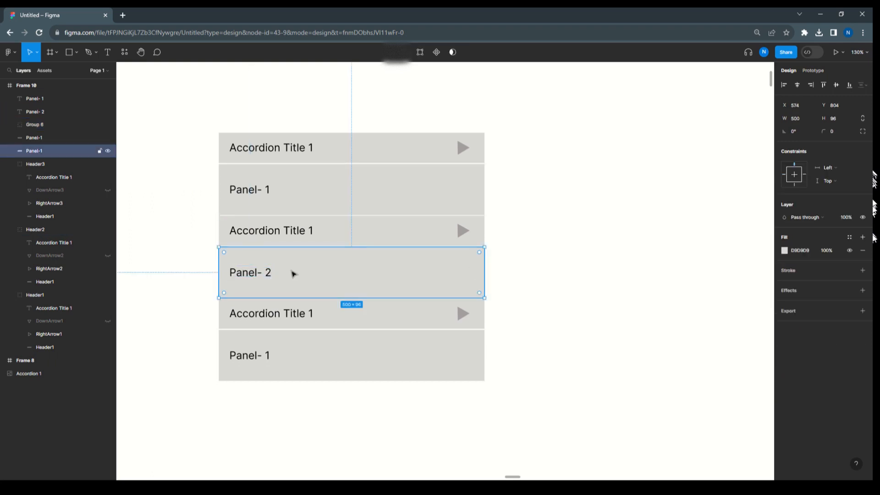
left_click(252, 277, "shift")
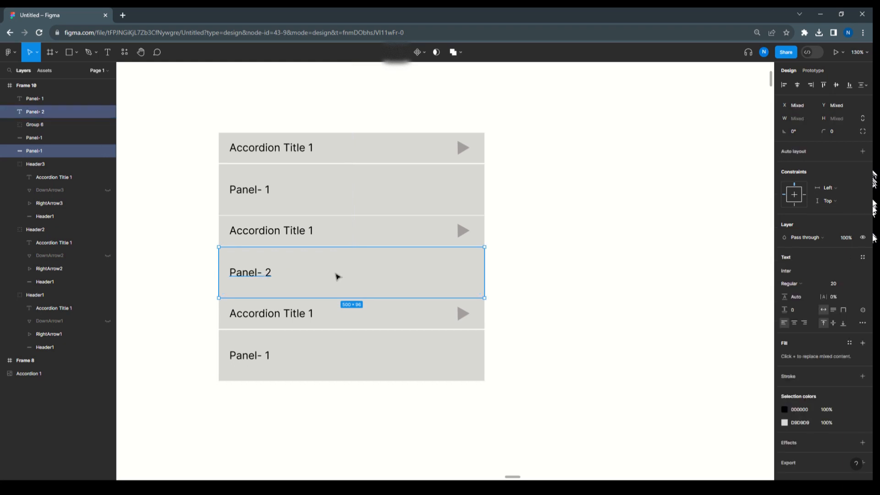
key("ctrl+g")
left_click(286, 353)
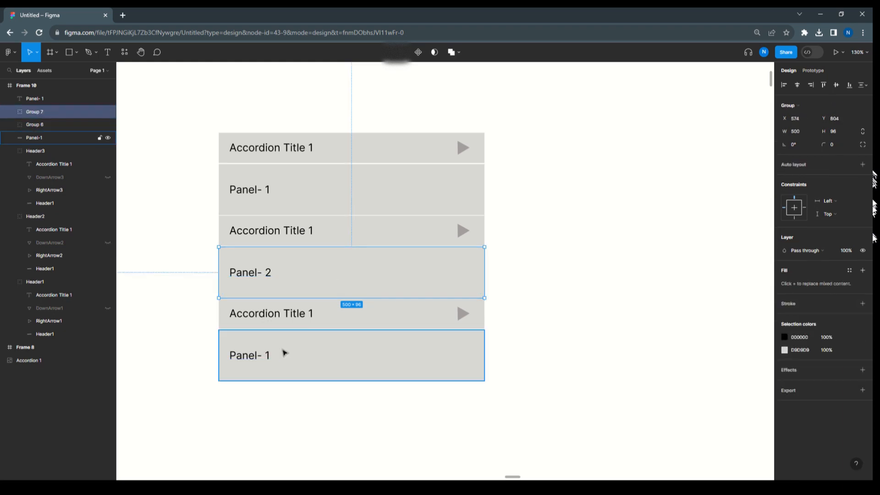
left_click(255, 359, "shift")
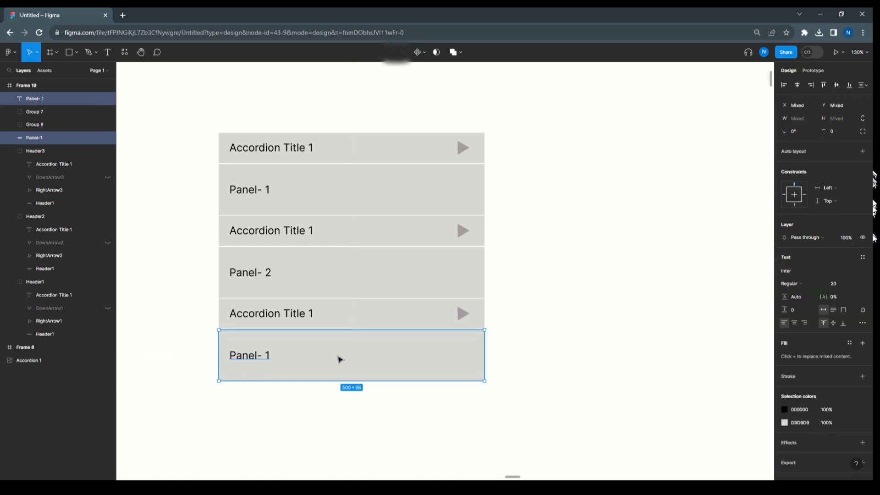
key("ctrl+g")
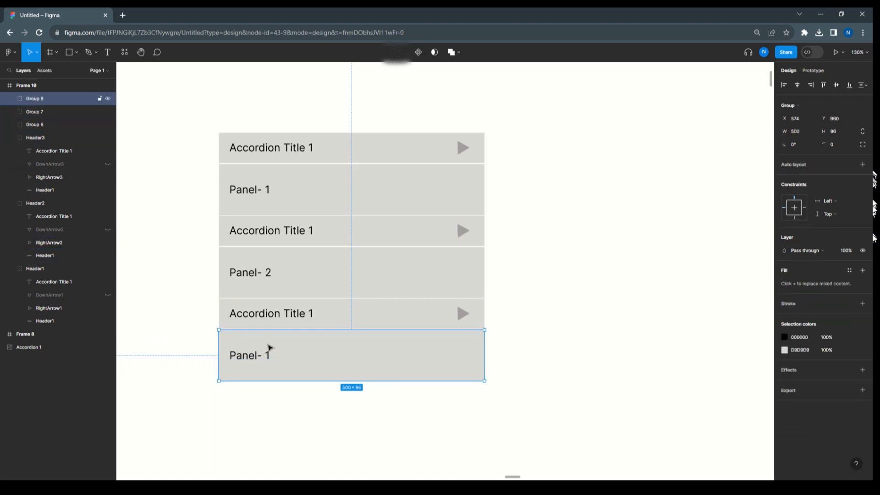
Change the text inside the third panel's group to "Panel- 3"
double_click(268, 359)
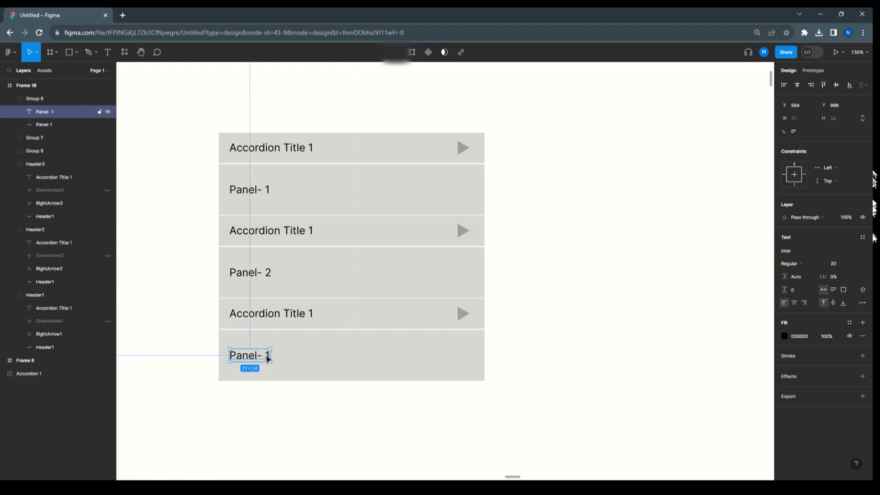
double_click(268, 359)
left_click(269, 356)
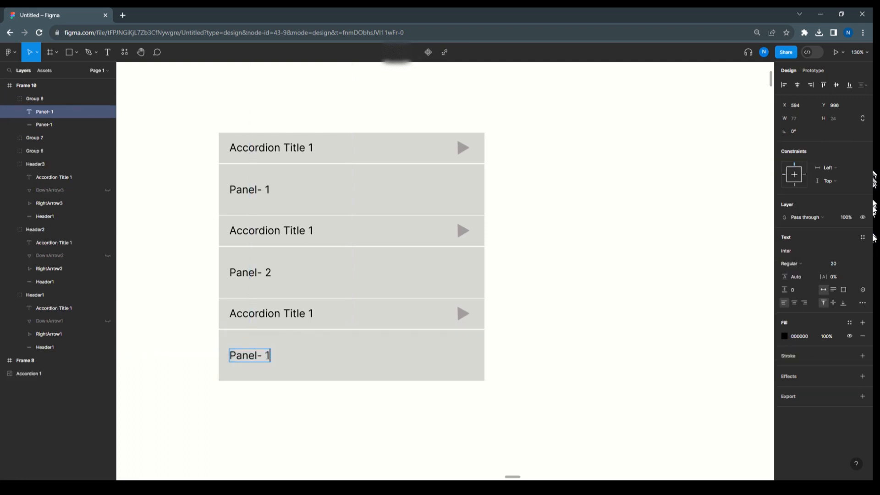
left_click_drag(264, 355, 272, 355)
type("3")
Rename the first, second and third panel groups as Panel1, Panel2 and Panel3
left_click(384, 192)
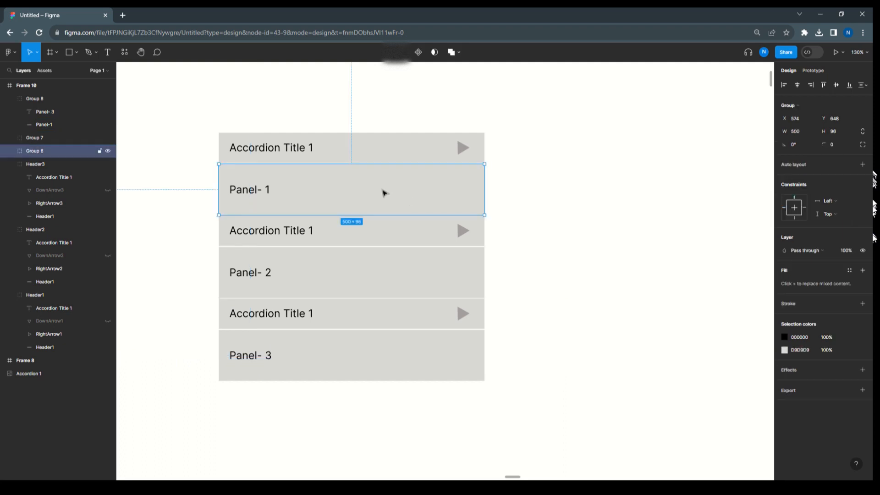
double_click(38, 152)
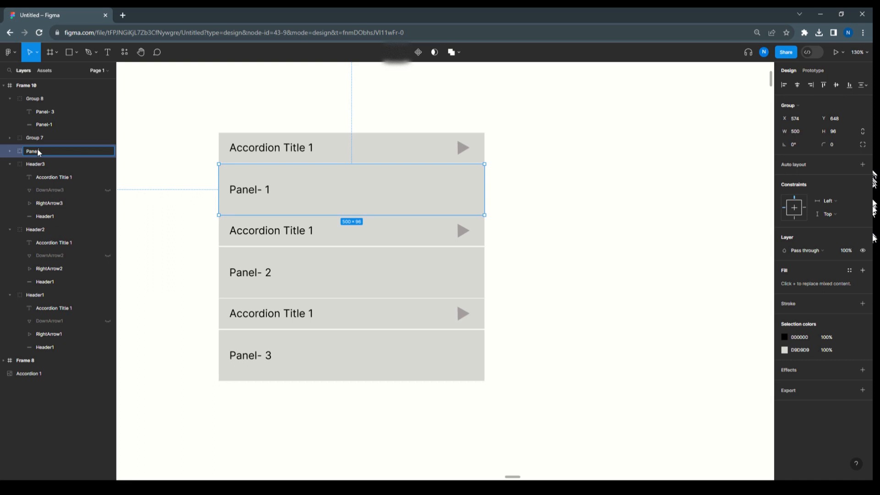
type("Panel1")
left_click(298, 266)
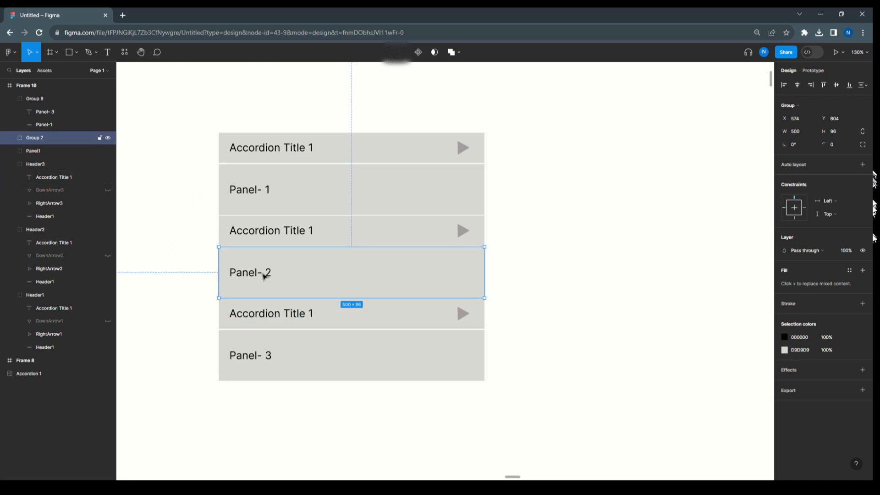
double_click(35, 139)
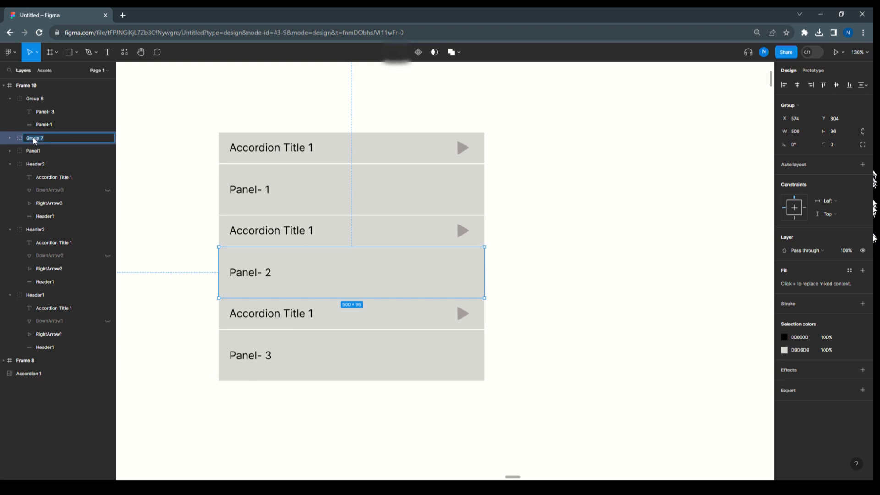
type("Panel2")
key("Return")
left_click(286, 363)
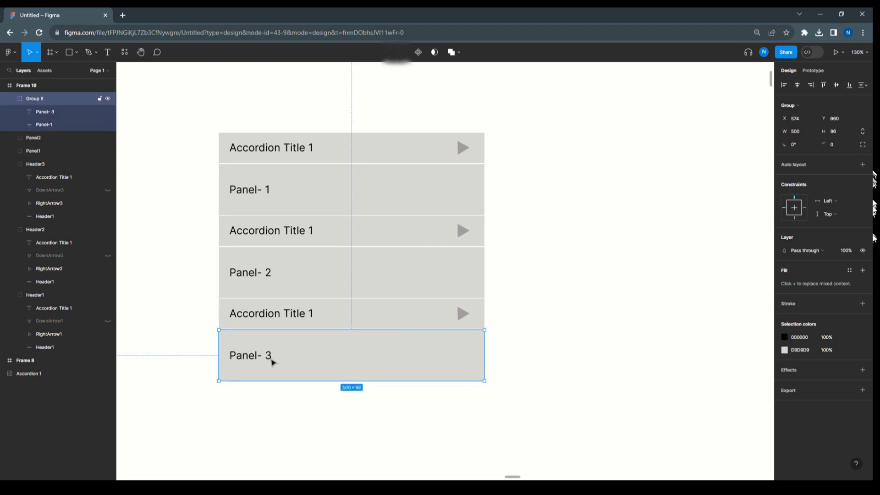
double_click(33, 99)
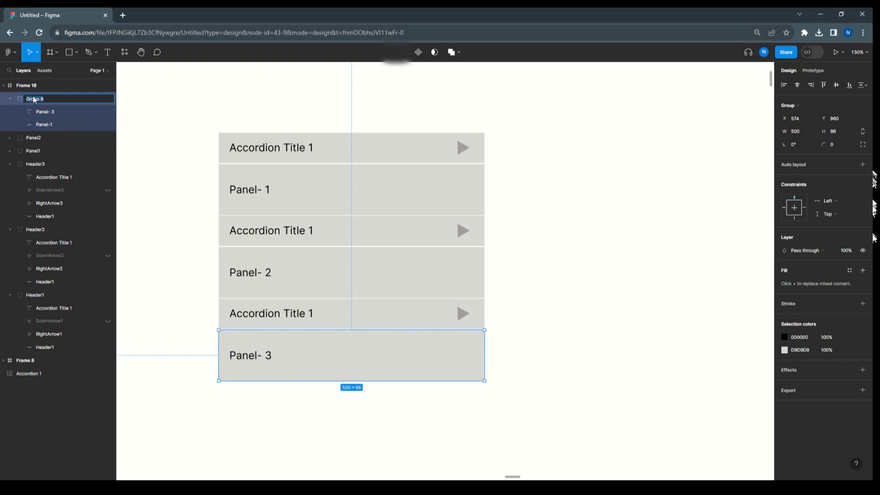
type("Panel3")
left_click(556, 226)
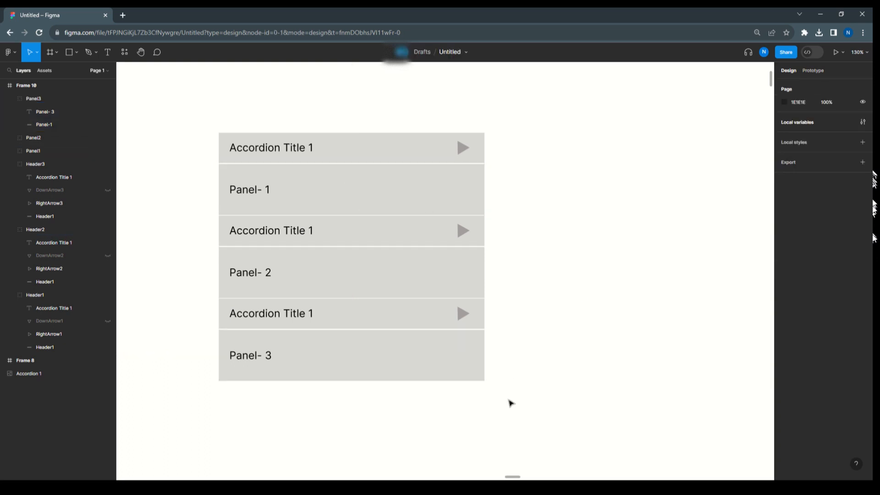
Apply auto layout to the three panel groups together with the second and third headers, leaving out the first header
left_click_drag(508, 399, 207, 184)
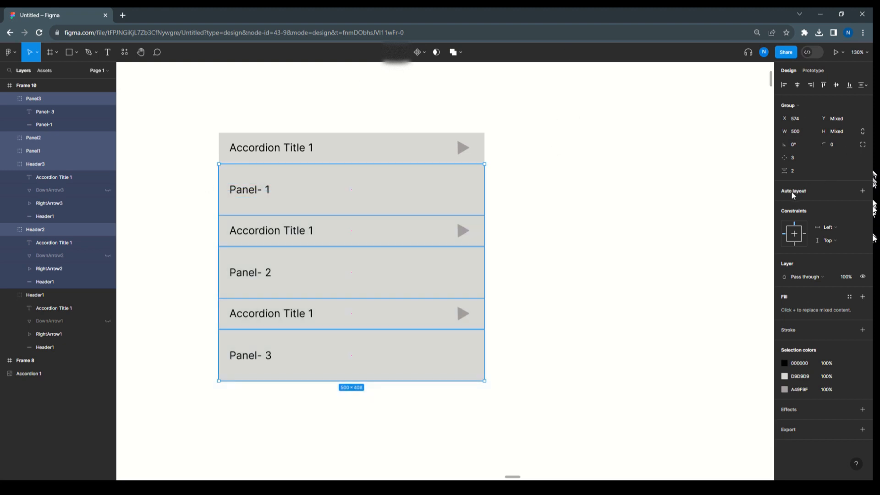
key("shift+a")
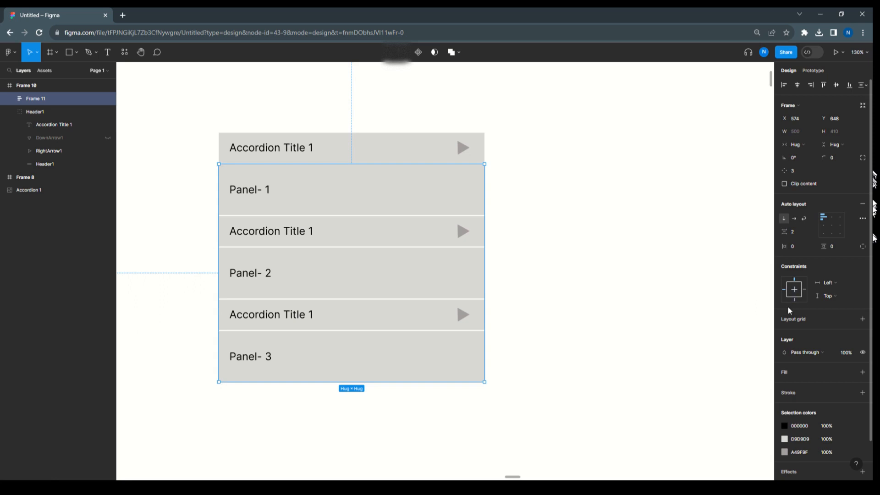
Bind the visibility of the Panel1 group to the Panel1 boolean variable
left_click(456, 197)
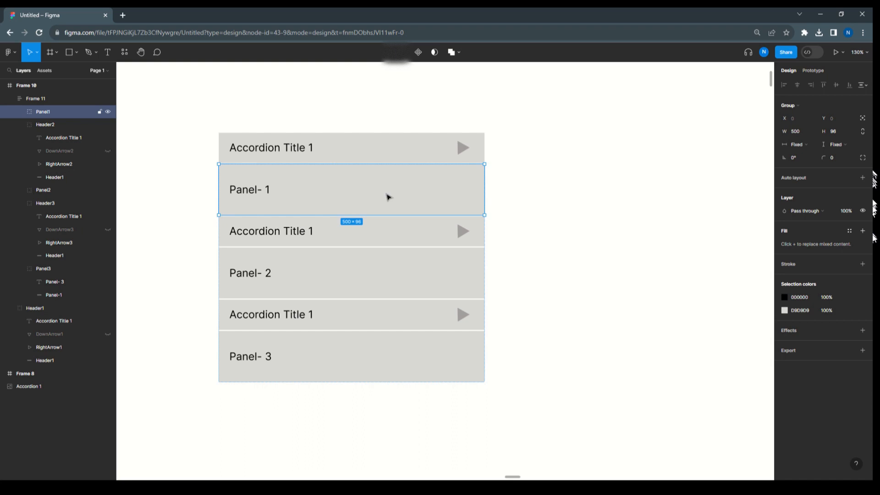
left_click(862, 210)
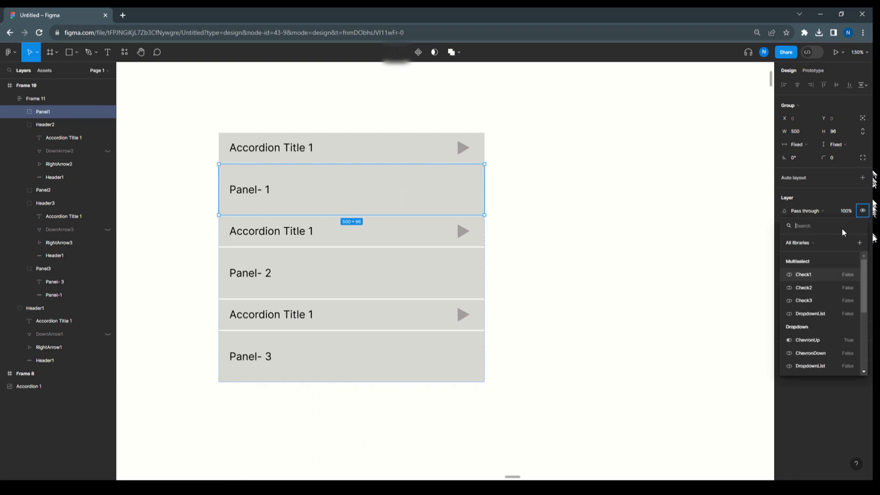
type("pan")
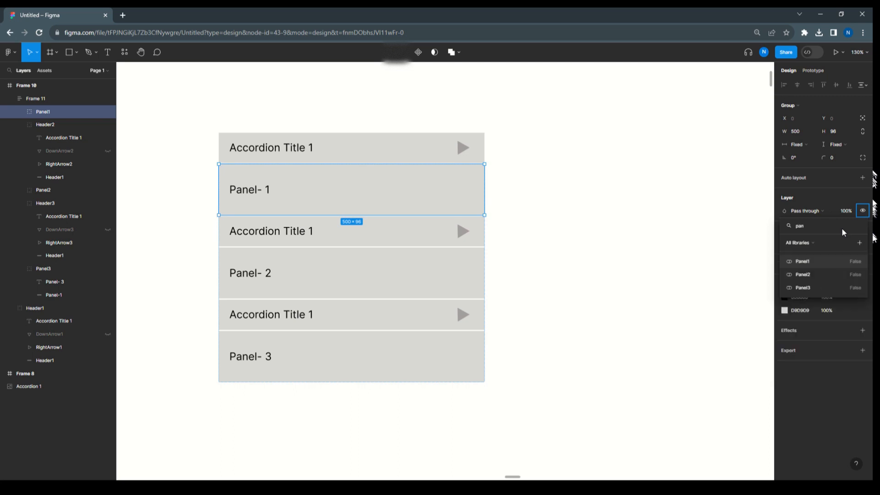
left_click(807, 261)
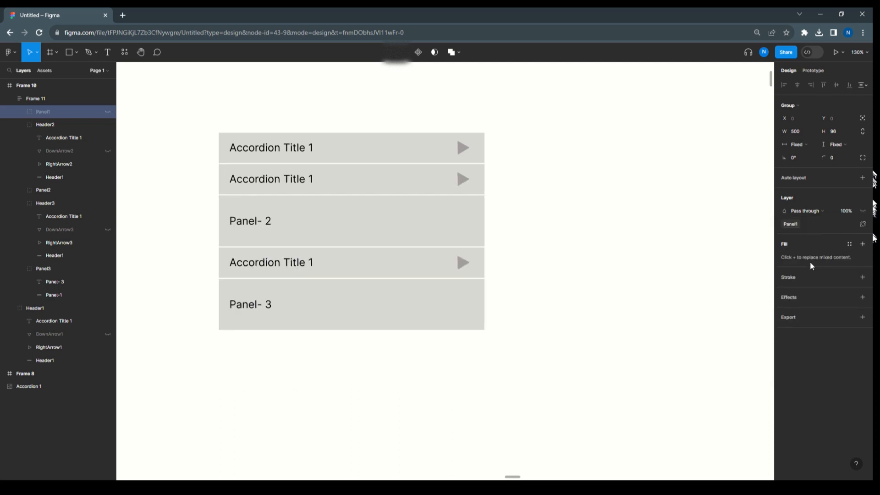
Bind the visibility of the Panel2 group to the Panel2 boolean variable
left_click(450, 237)
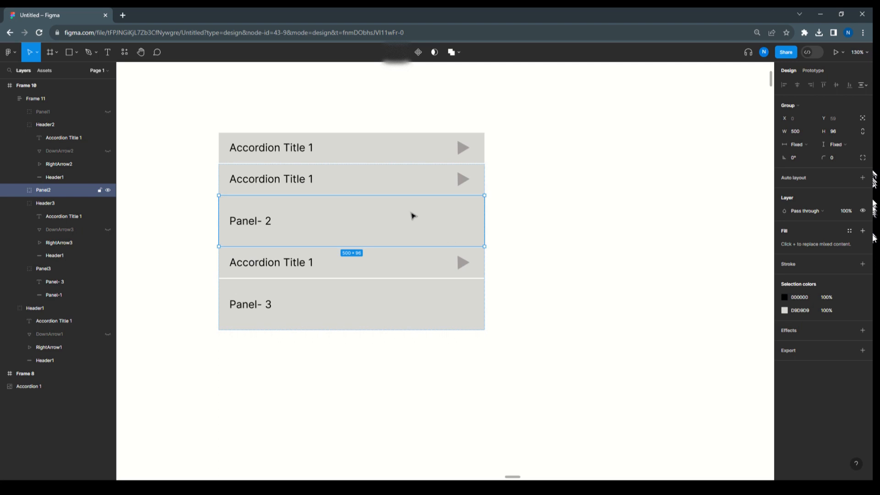
left_click(862, 211)
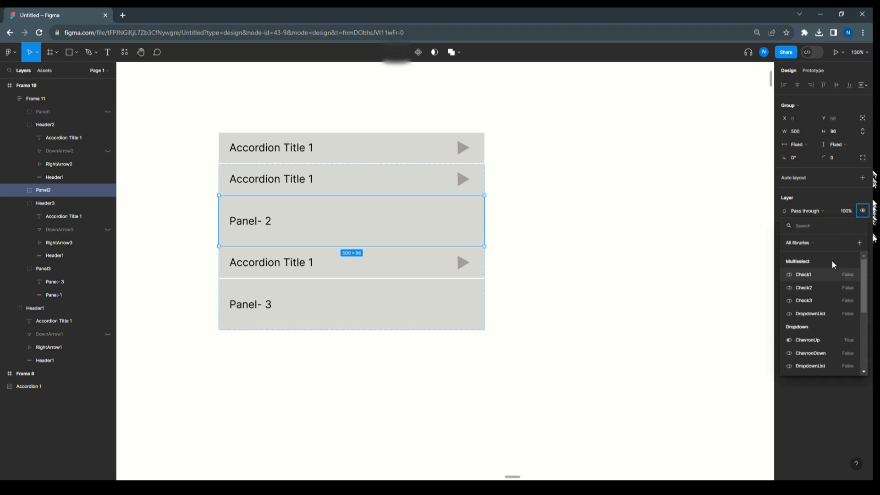
type("Pane")
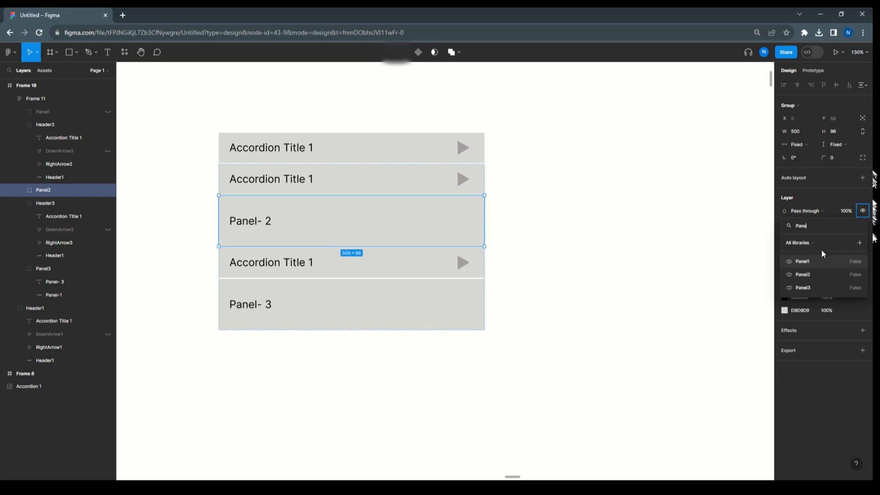
left_click(807, 275)
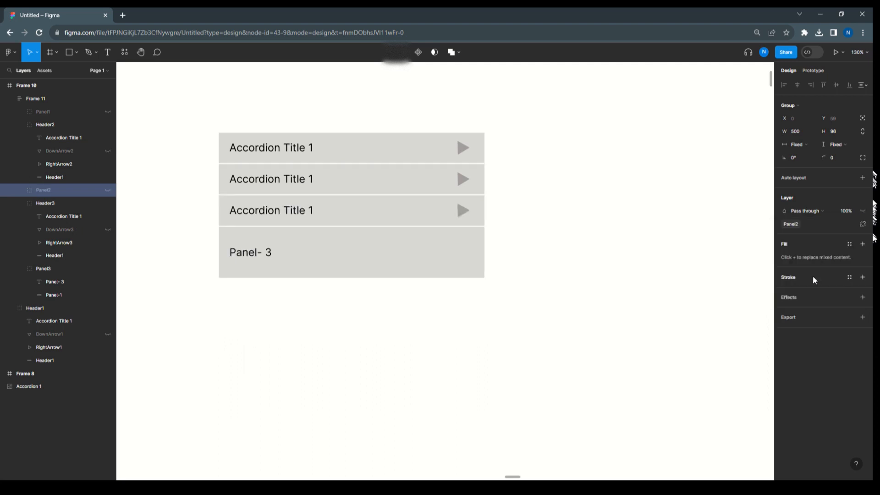
Bind the visibility of the Panel3 group to the Panel3 boolean variable
left_click(446, 264)
right_click(862, 211)
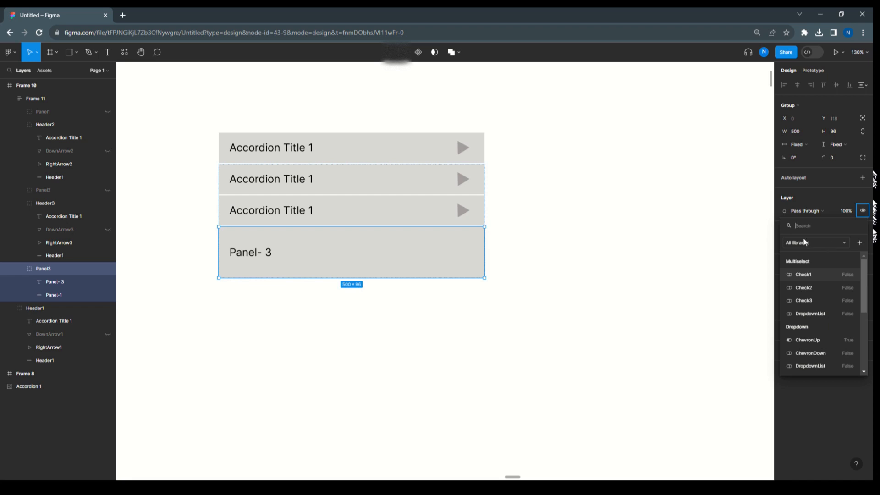
type("pan")
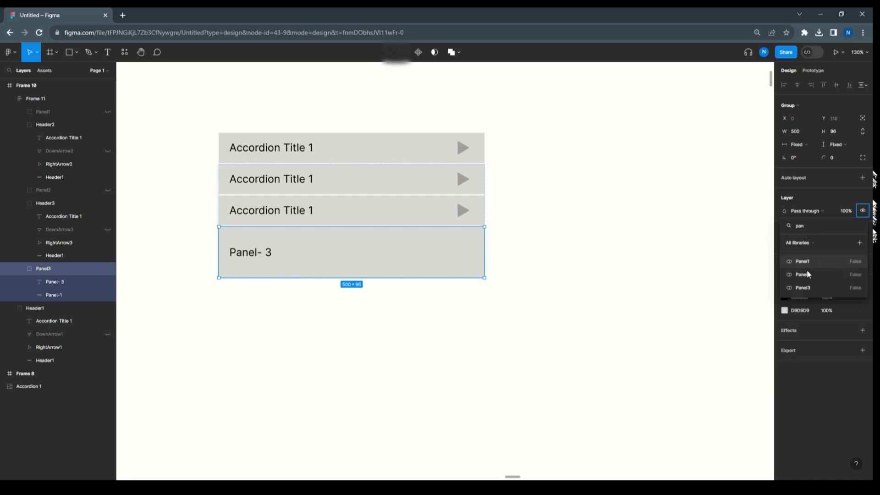
left_click(803, 288)
left_click(530, 207)
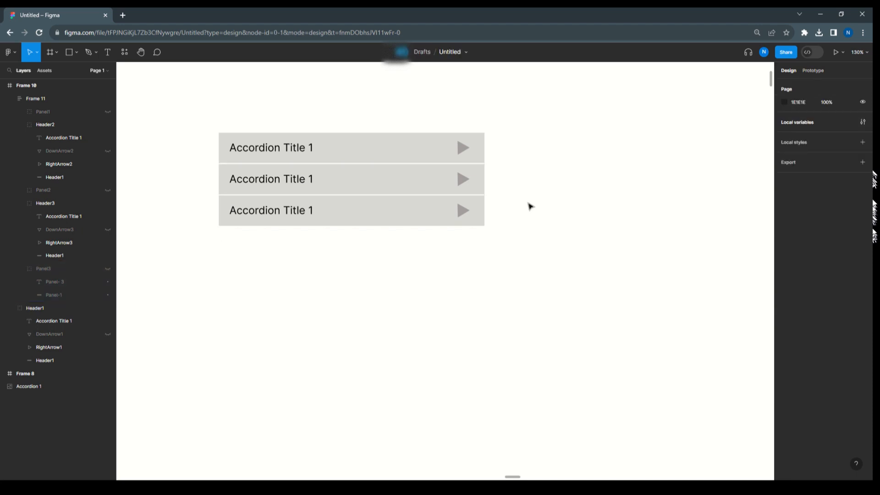
Change the second header's title to "Accordion Title 2"
left_click(299, 172)
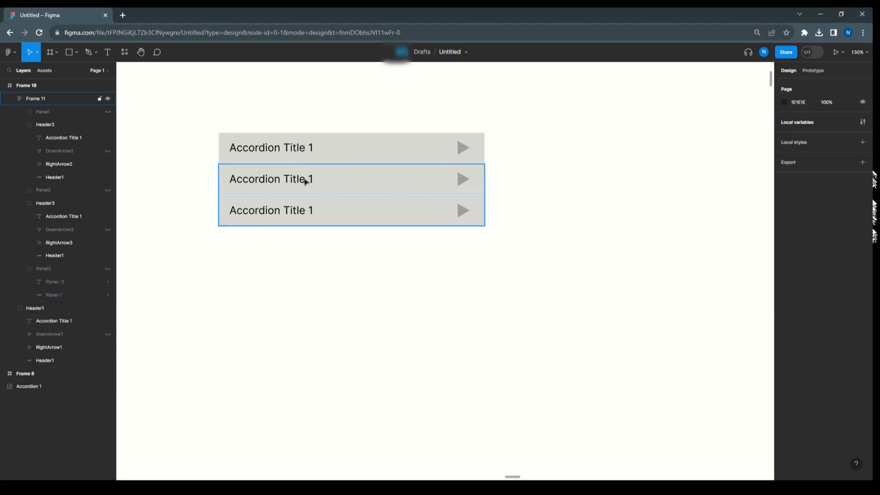
left_click(306, 182)
double_click(306, 182)
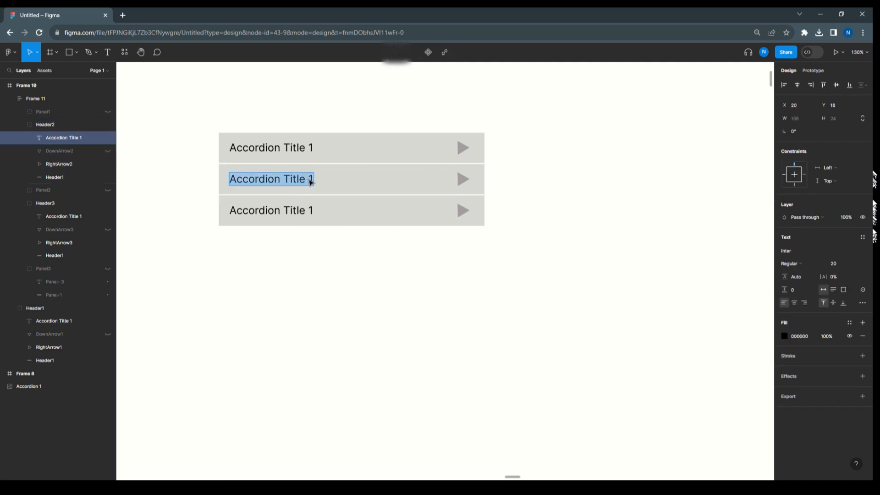
left_click(314, 179)
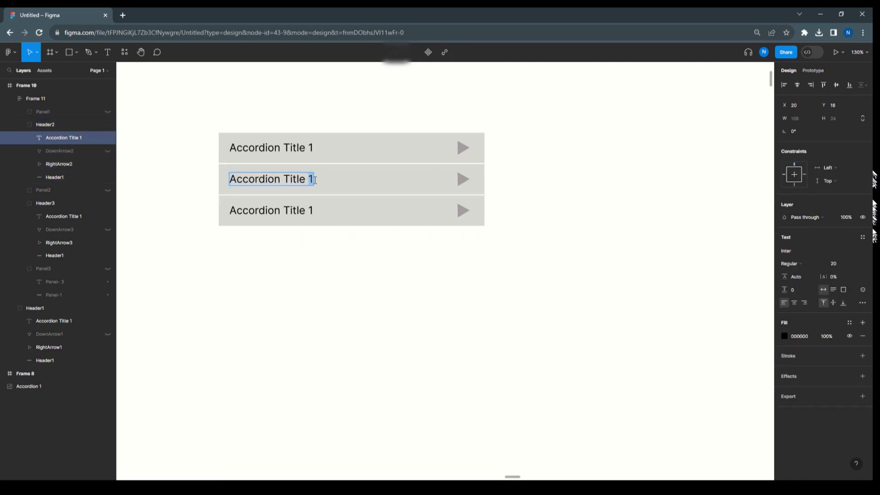
key("BackSpace")
type("2")
Change the third header's title to "Accordion Title 3"
double_click(310, 210)
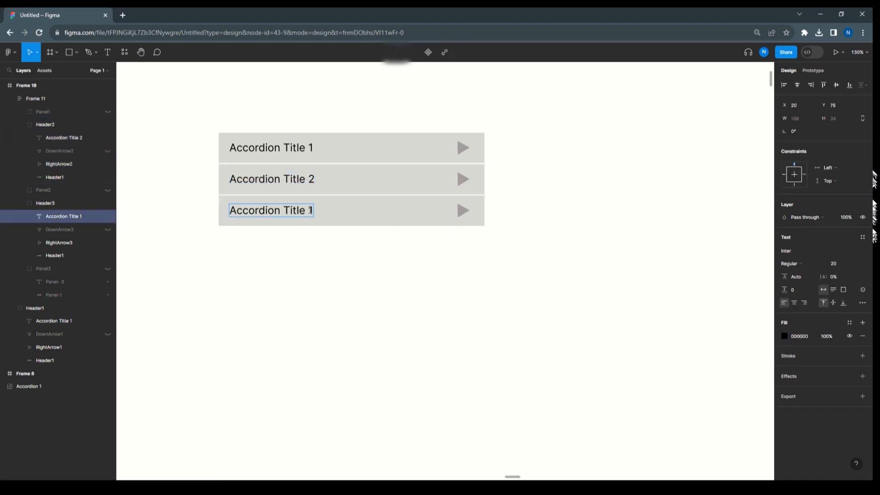
type("3")
key("Escape")
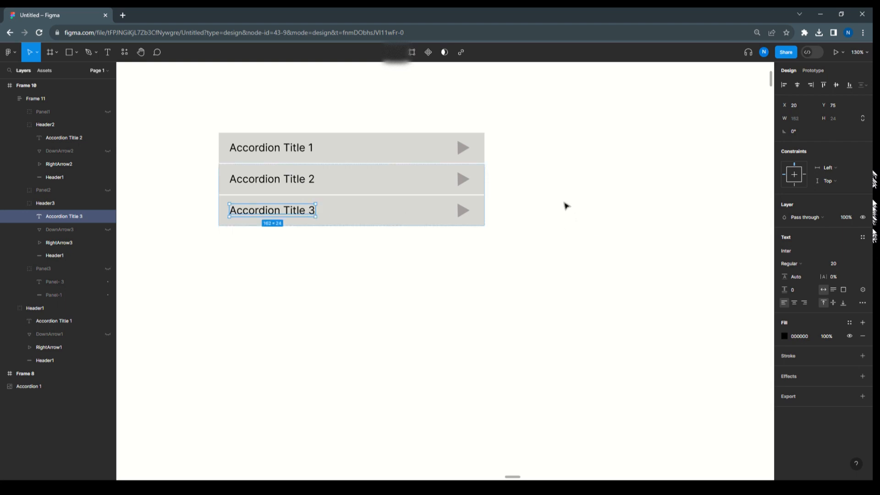
scroll(508, 170, "down", 4)
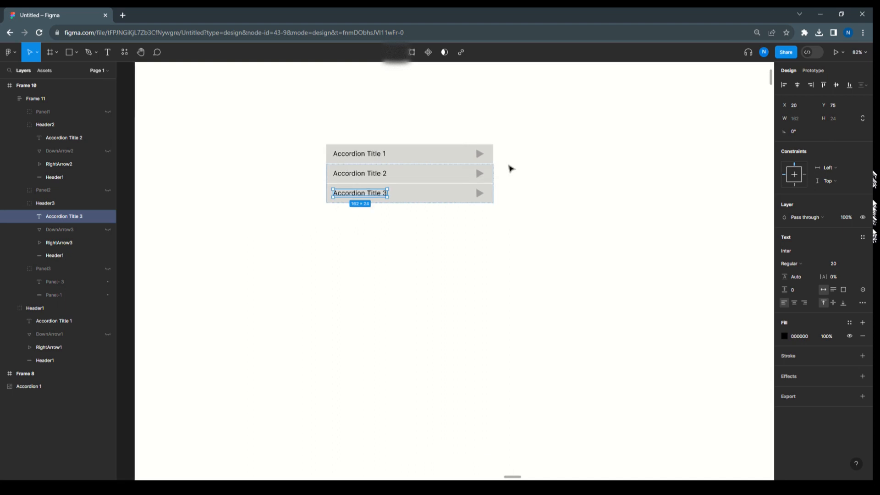
scroll(511, 169, "down", 2)
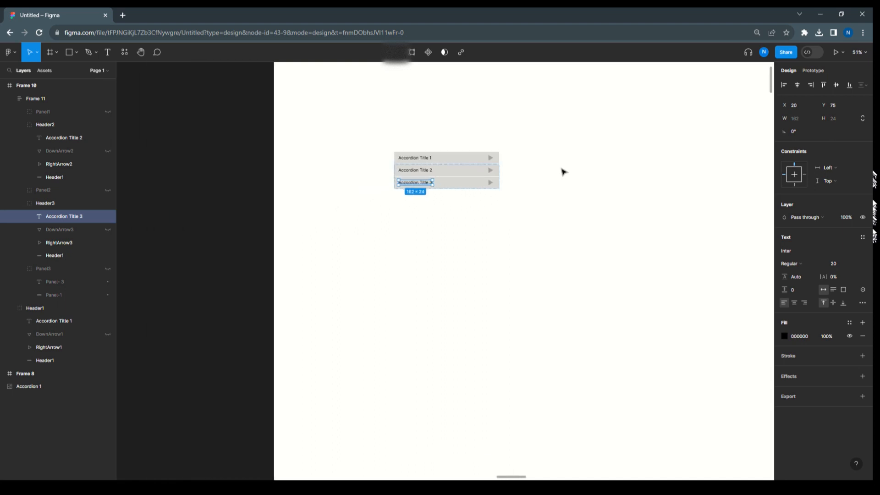
Launch the prototype preview starting from Frame 10
scroll(563, 172, "up", 2)
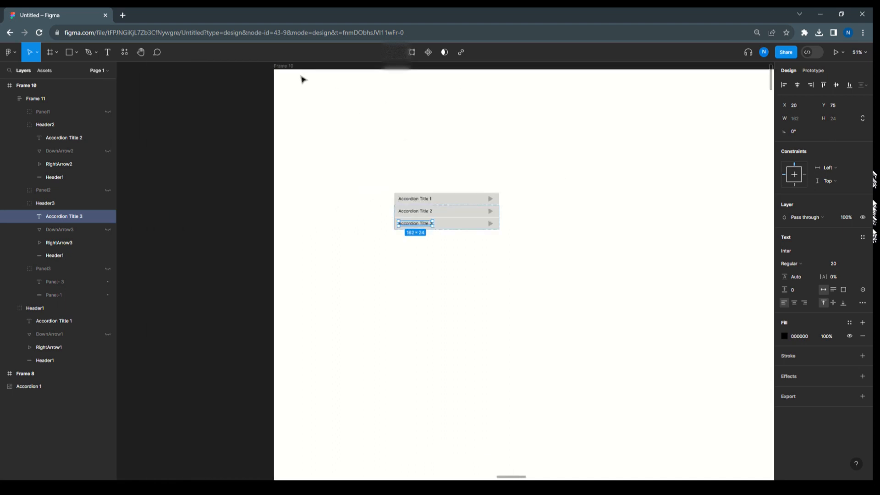
left_click(283, 66)
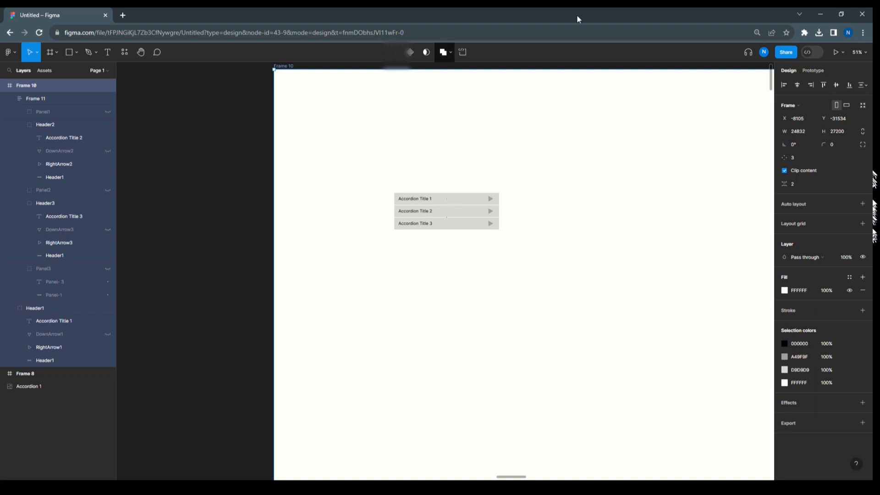
left_click(835, 53)
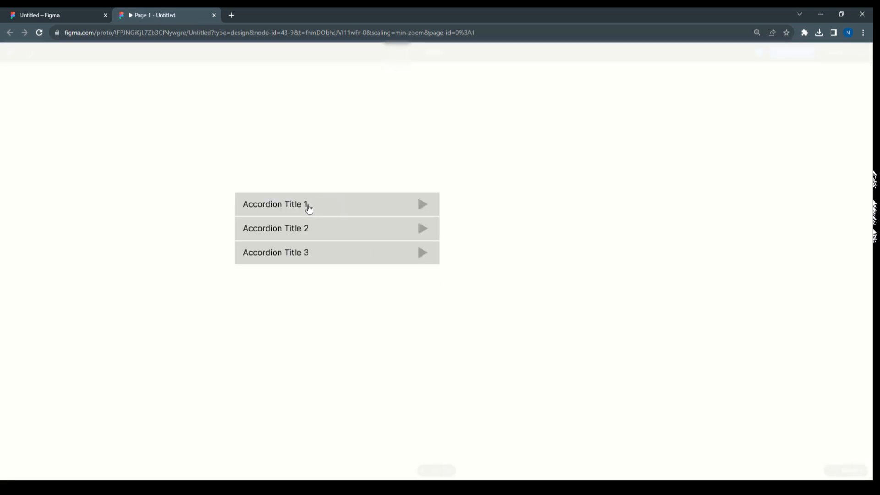
Test the Accordion Title 1 header in the preview by repeatedly opening and closing its panel, and try the Accordion Title 2 header once
left_click(309, 207)
left_click(308, 207)
left_click(309, 207)
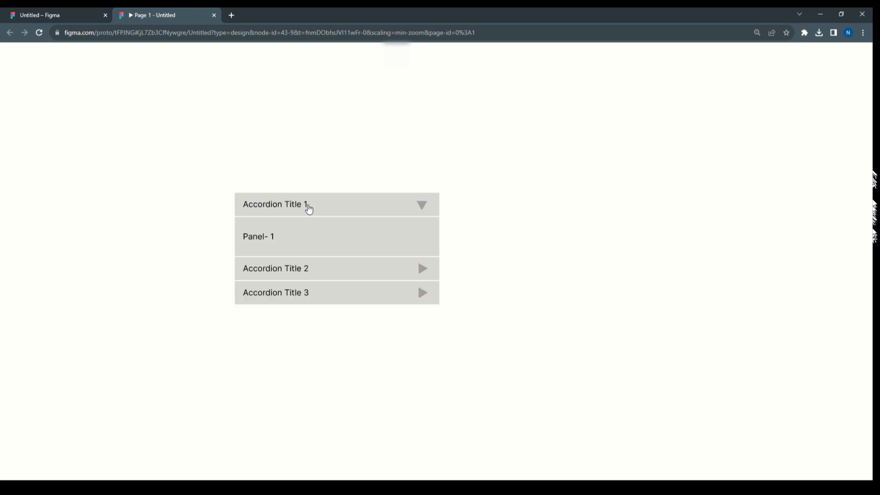
left_click(309, 207)
left_click(309, 207)
left_click(308, 207)
left_click(309, 207)
left_click(308, 207)
left_click(309, 207)
left_click(308, 207)
left_click(295, 229)
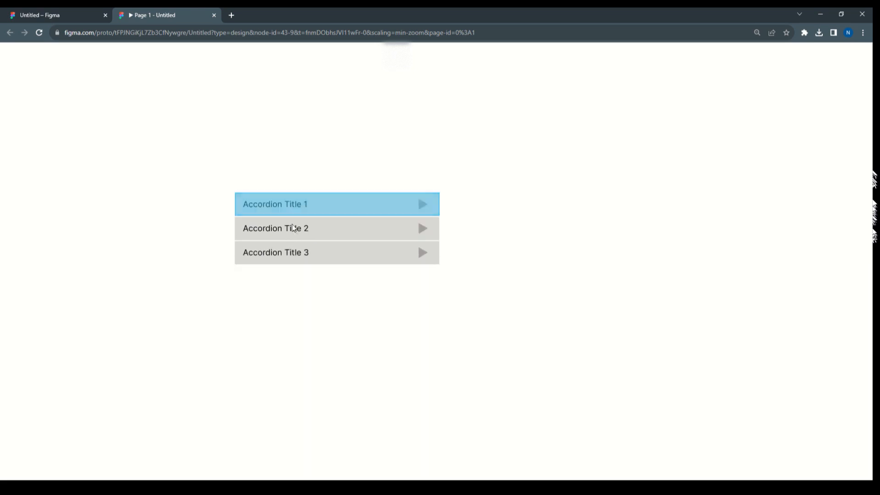
left_click(295, 209)
left_click(295, 209)
left_click(294, 209)
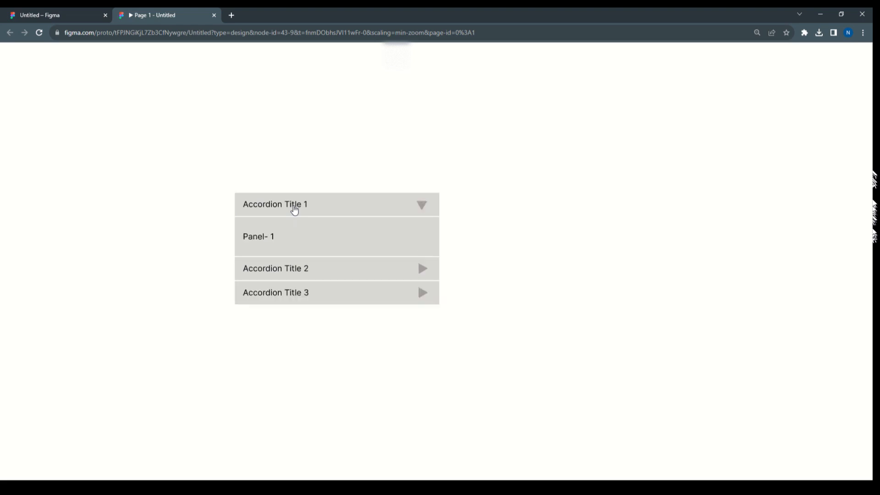
left_click(294, 209)
left_click(295, 209)
left_click(295, 209)
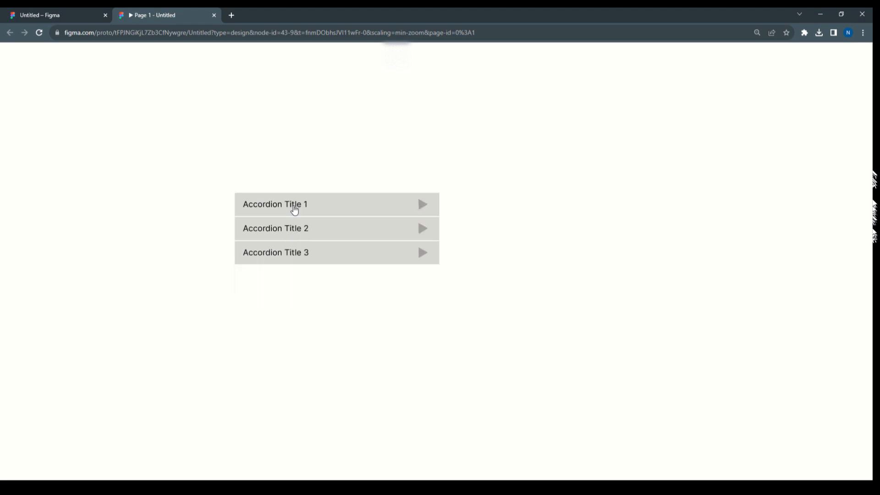
Return to the design file and copy the click interaction of the Accordion Title 1 header group
left_click(30, 15)
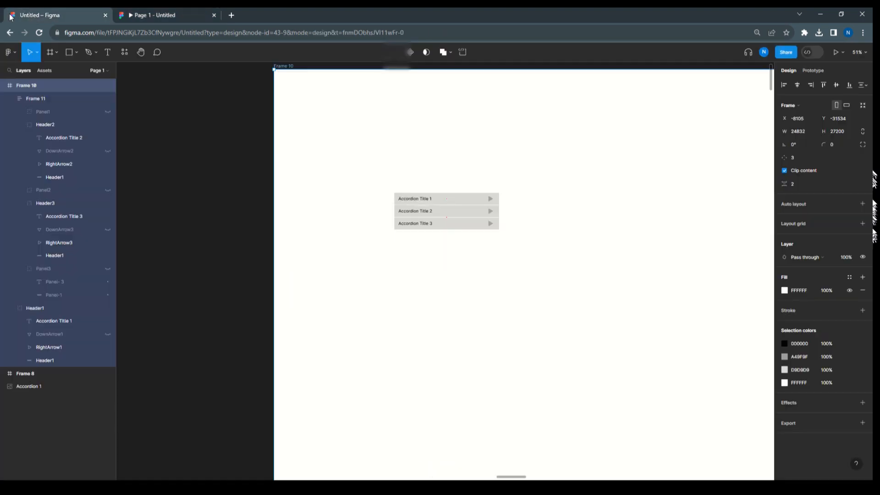
scroll(580, 238, "up", 5)
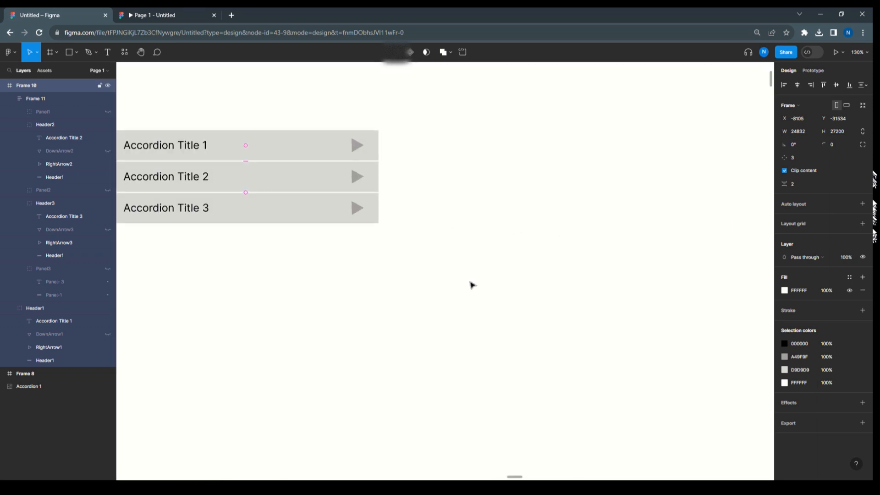
left_click_drag(303, 309, 471, 403)
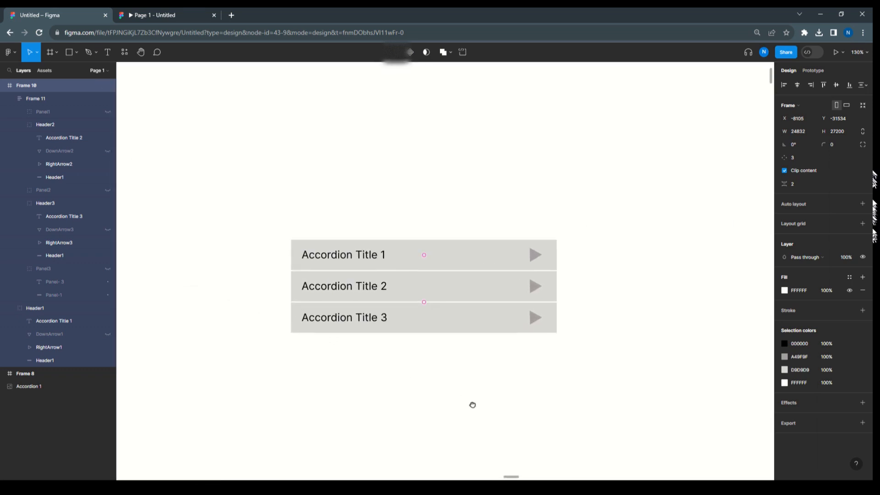
left_click(486, 253)
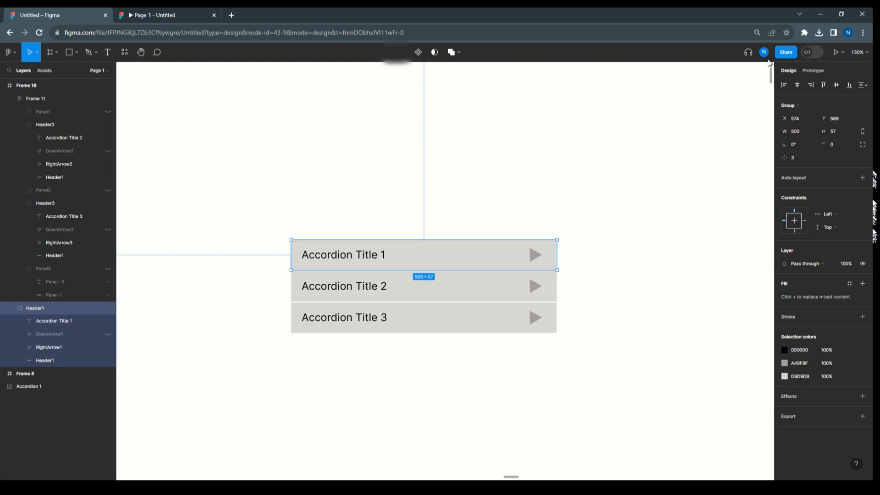
left_click(814, 71)
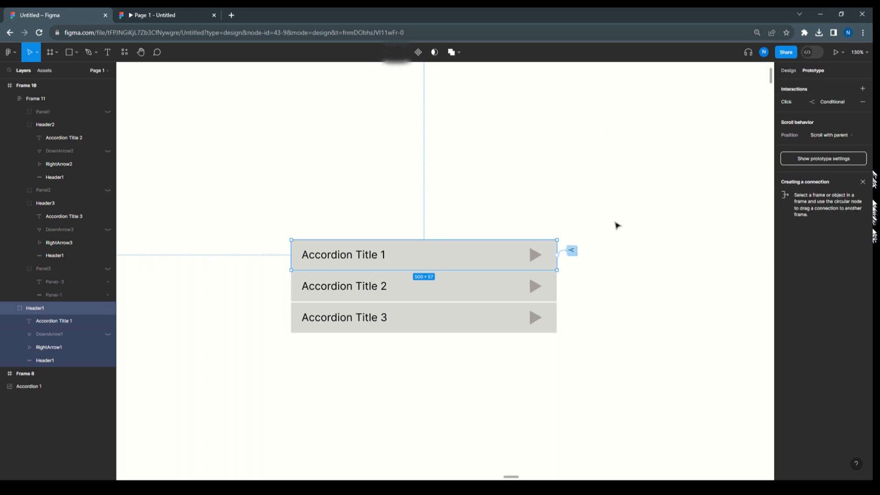
left_click(778, 101)
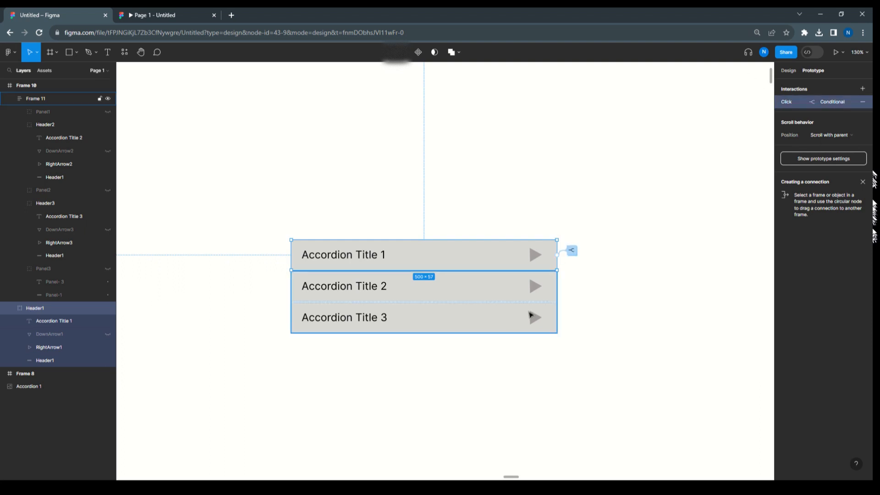
Paste the copied click interaction onto the Header2 and Header3 groups
left_click(555, 296)
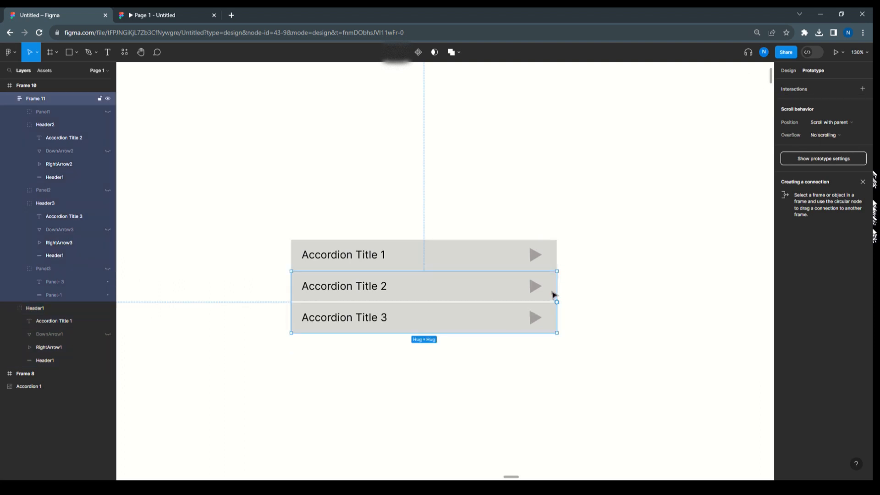
left_click(554, 293)
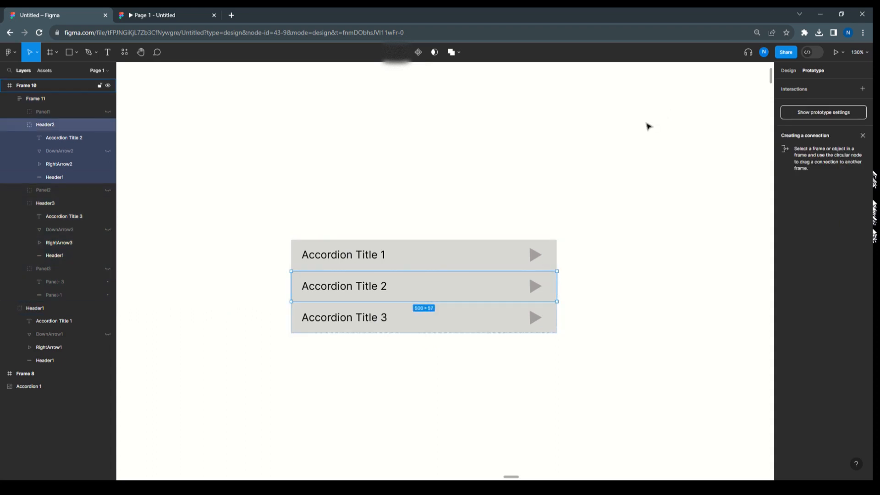
key("ctrl+v")
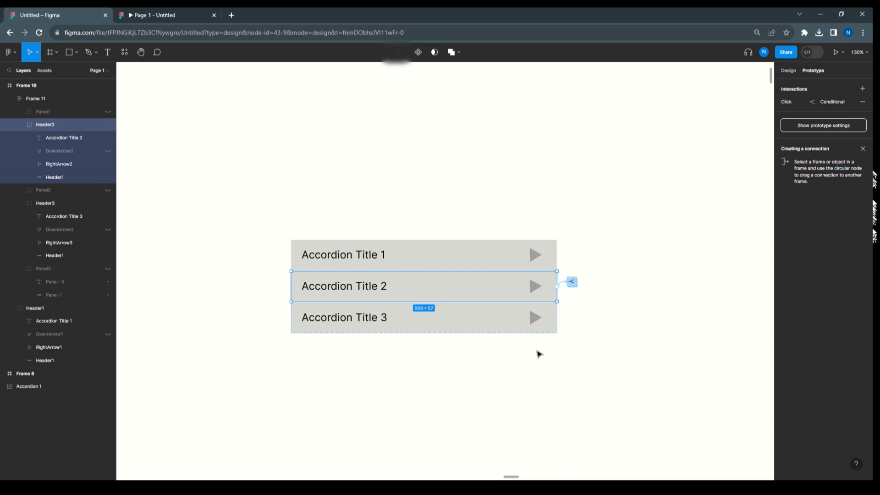
left_click(551, 330)
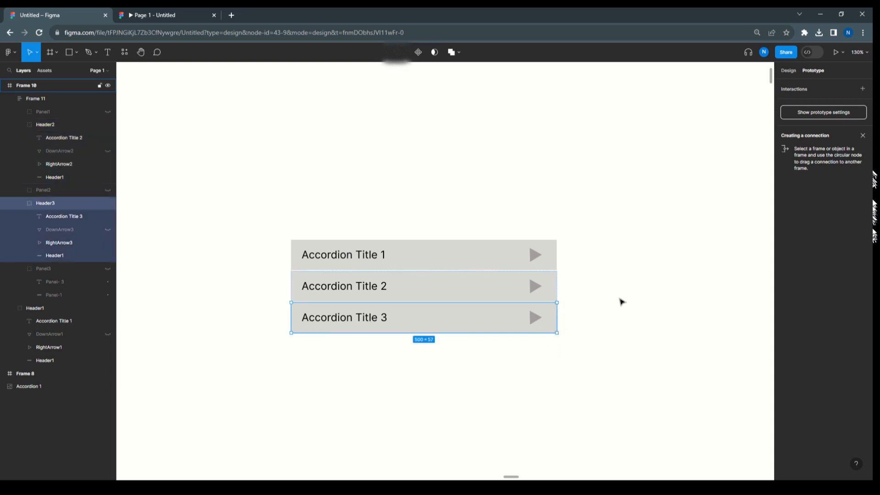
key("ctrl+v")
In Header2's click interaction, change the first conditional to check whether Panel2 is false
left_click(553, 280)
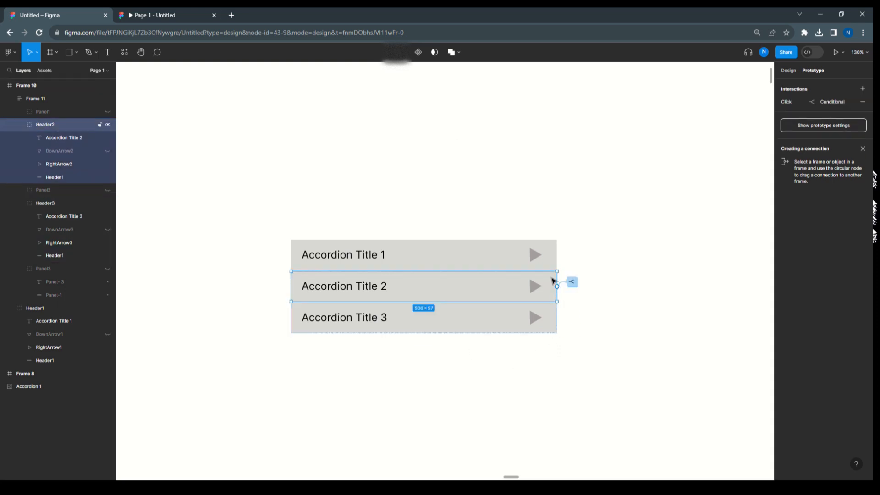
left_click(783, 102)
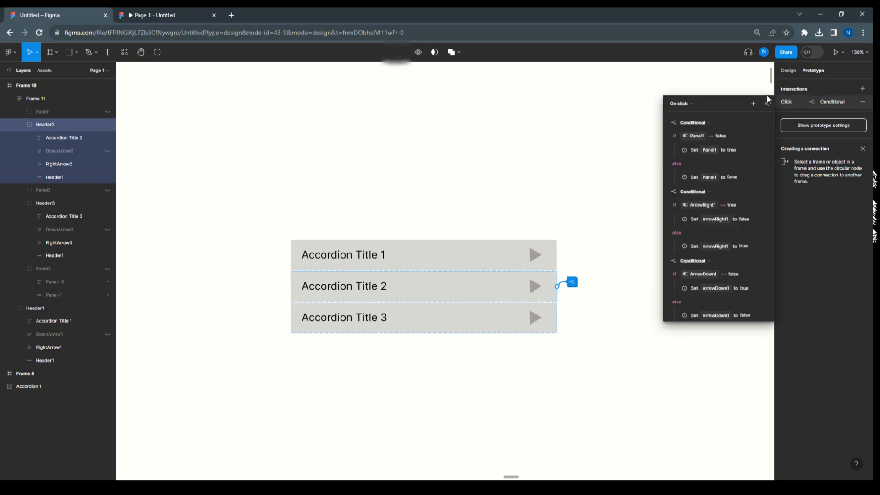
left_click(697, 136)
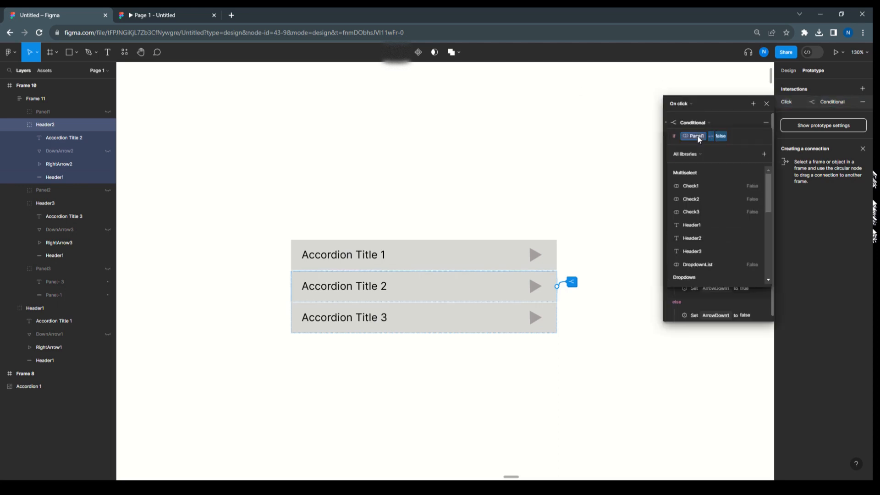
scroll(695, 233, "down", 5)
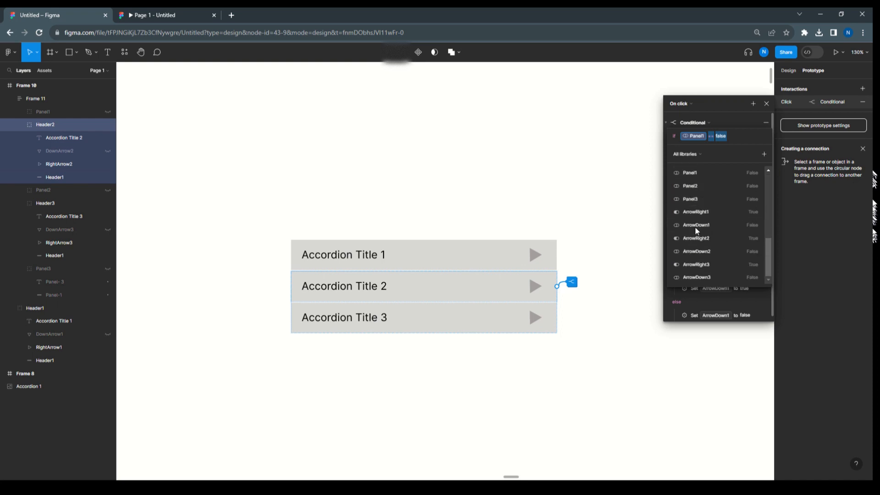
left_click(697, 185)
left_click(718, 107)
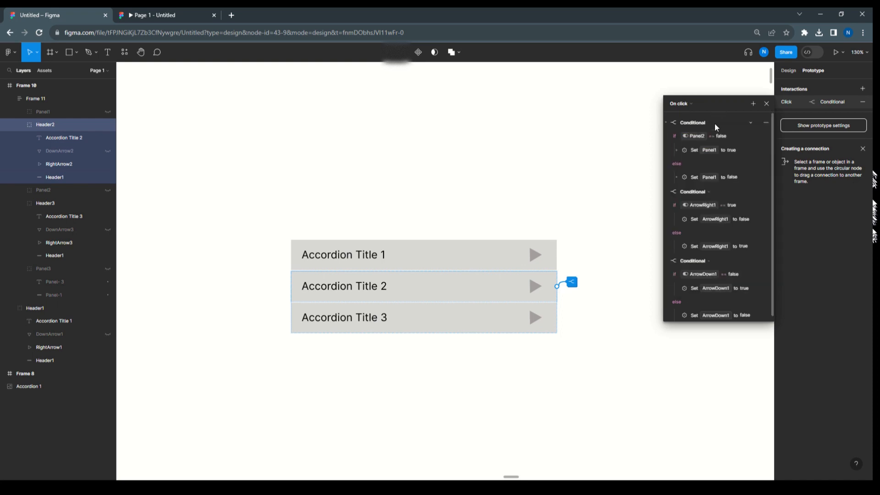
Make the first conditional's if and else actions set Panel2 instead of Panel1, keeping the values true and false
left_click(677, 150)
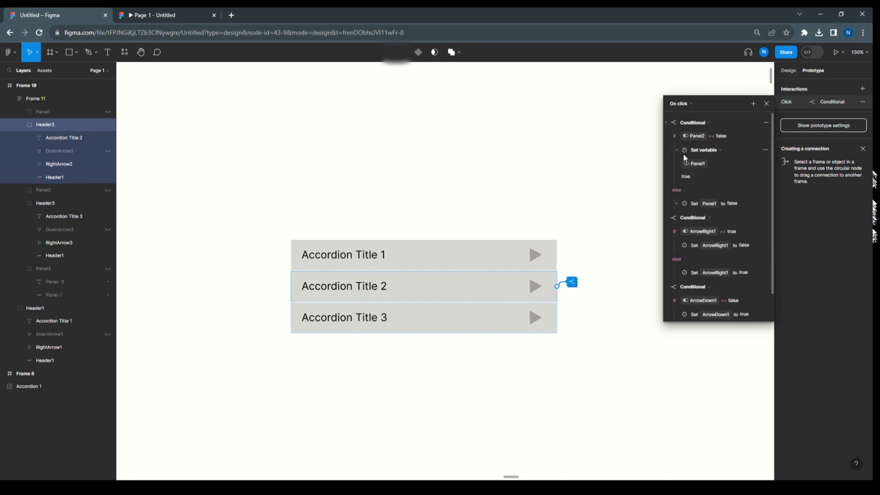
left_click(691, 164)
left_click(694, 275)
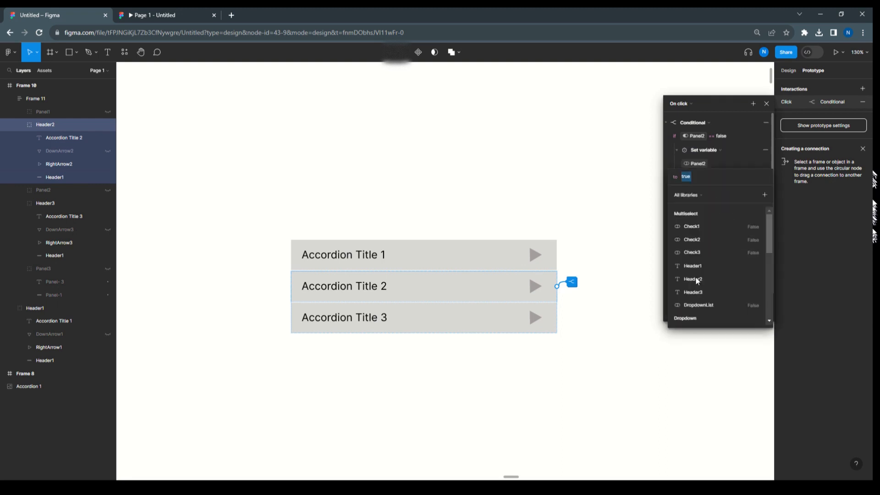
left_click(728, 101)
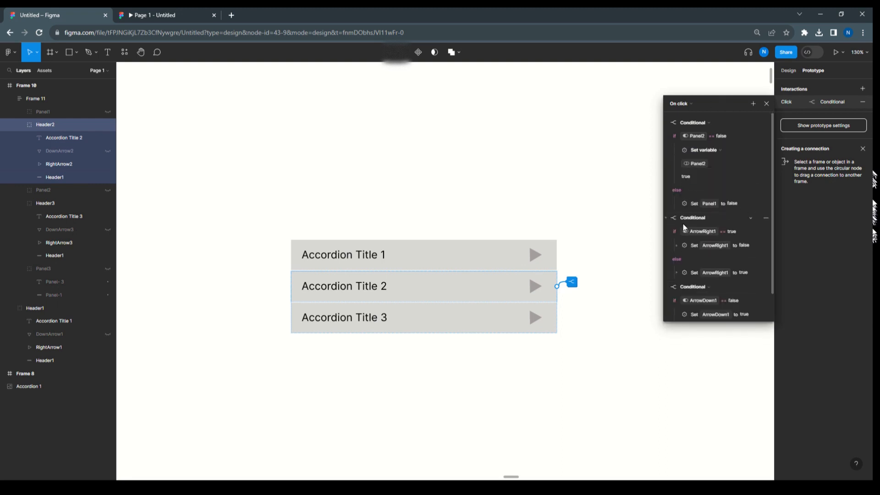
scroll(693, 225, "down", 1)
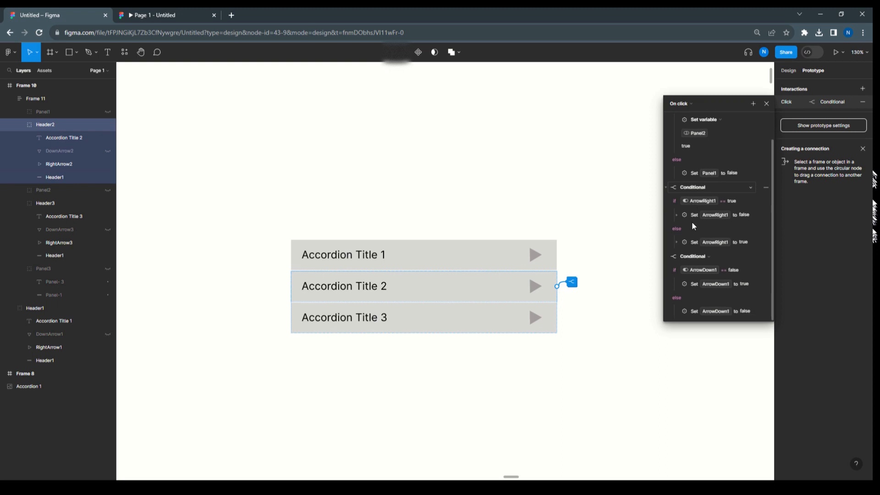
left_click(675, 175)
left_click(695, 186)
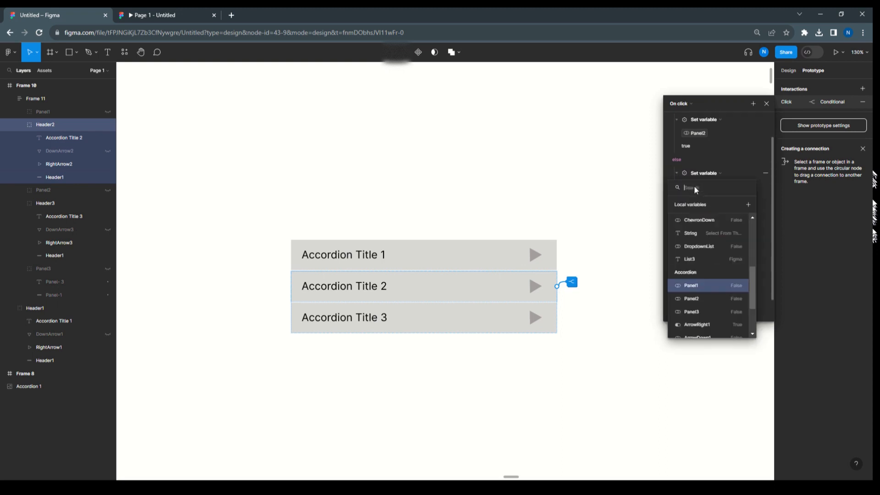
left_click(702, 298)
left_click(719, 99)
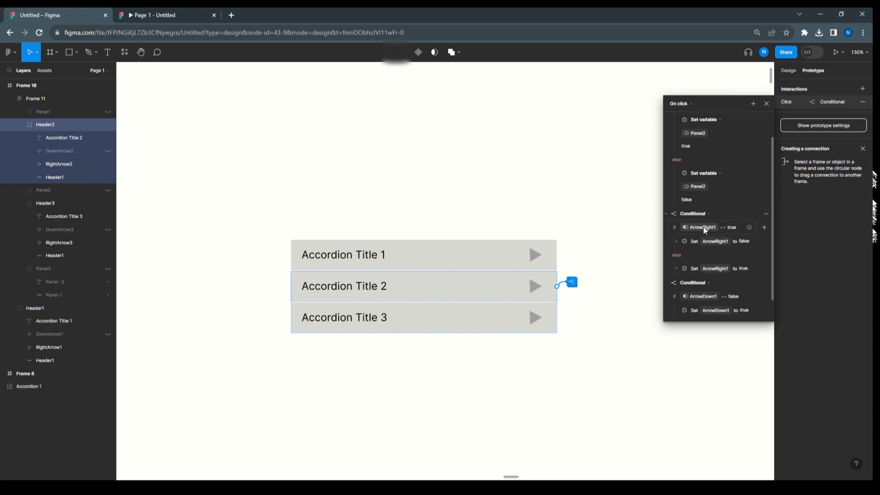
Change the second conditional to check ArrowRight2 and make its if action set ArrowRight2 to false
left_click(706, 230)
scroll(706, 303, "down", 3)
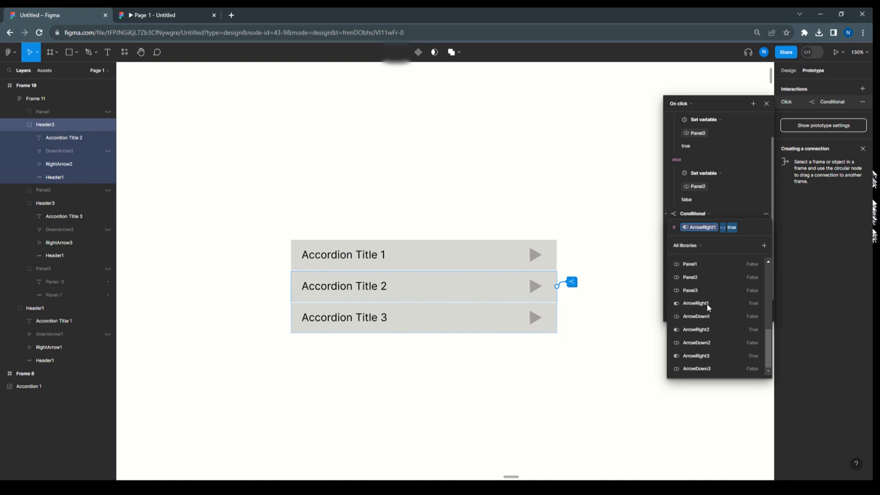
left_click(710, 328)
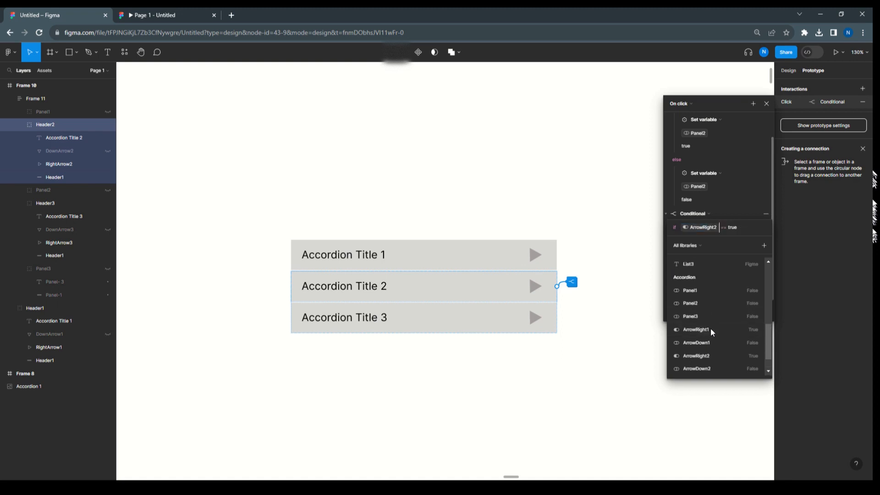
left_click(736, 202)
left_click(678, 241)
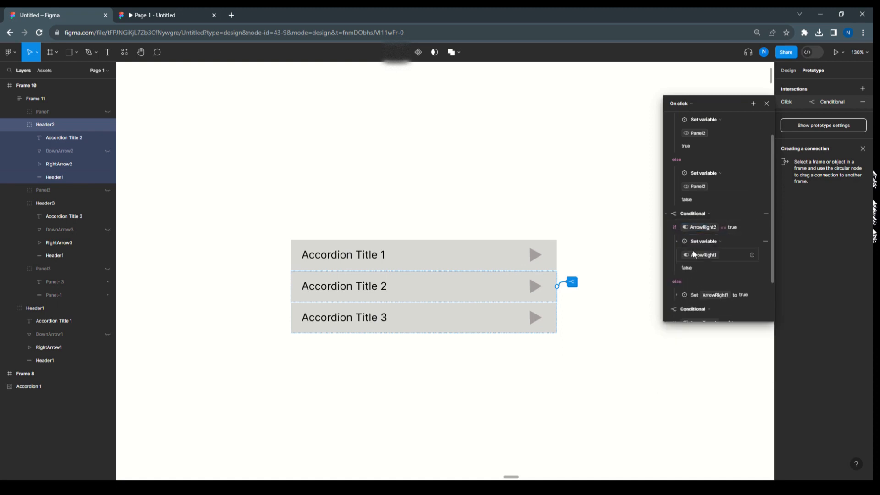
left_click(705, 256)
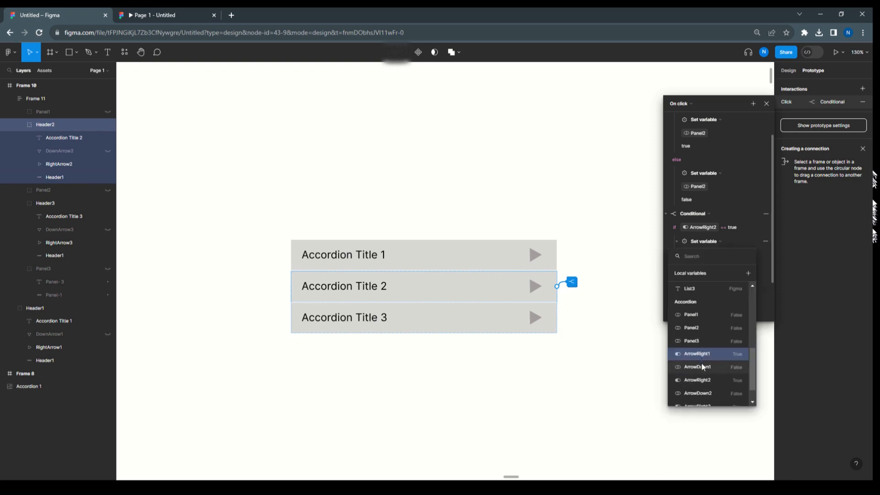
scroll(702, 363, "down", 1)
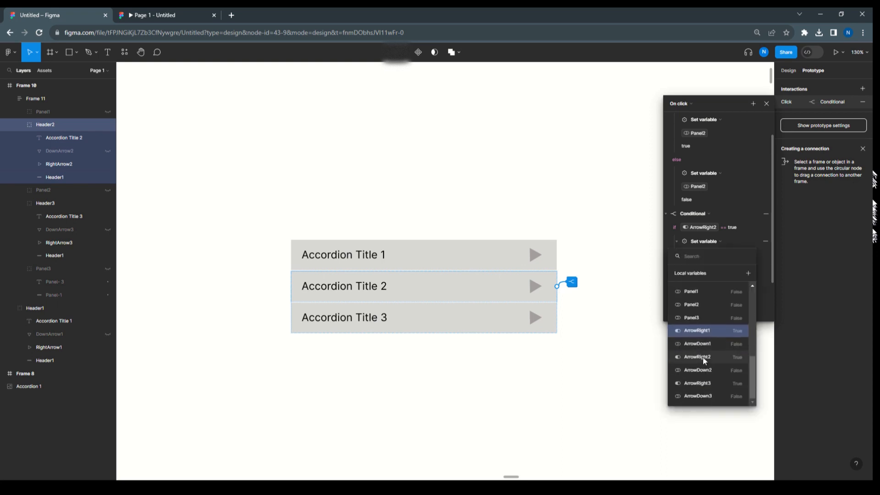
left_click(703, 357)
left_click(743, 179)
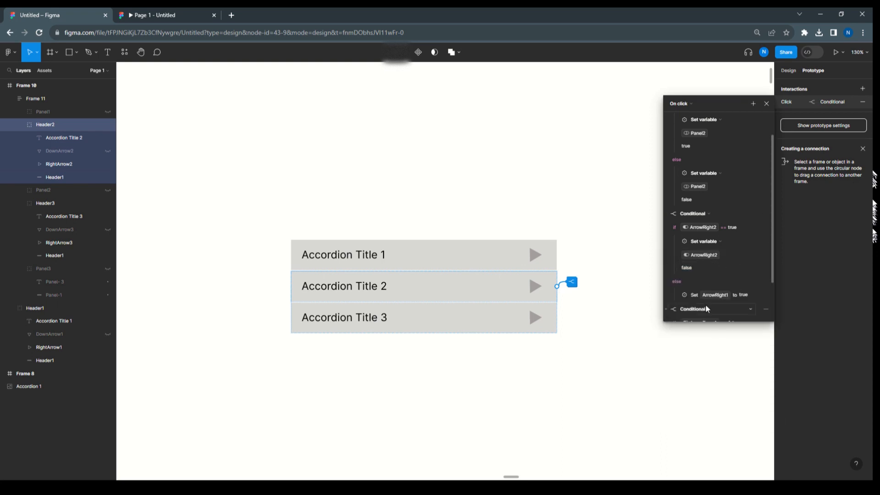
Make the second conditional's else action in Header2's click interaction set ArrowRight2 to true
left_click(680, 297)
scroll(701, 288, "down", 2)
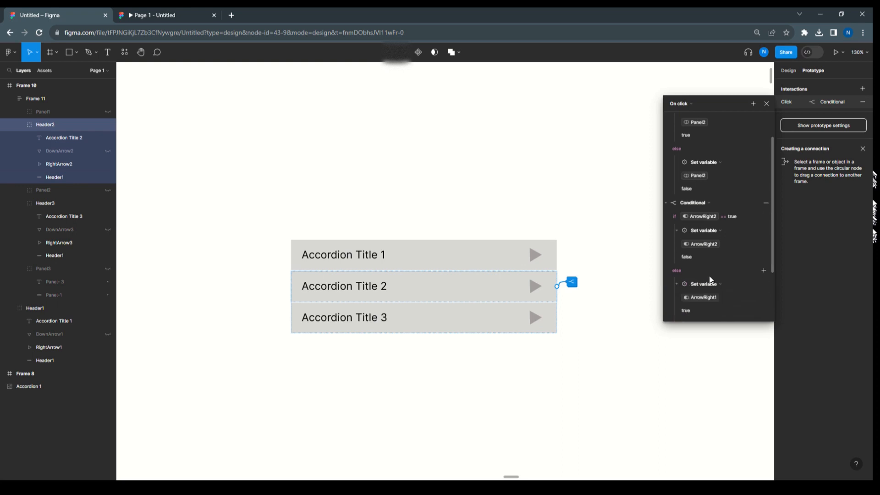
left_click(717, 229)
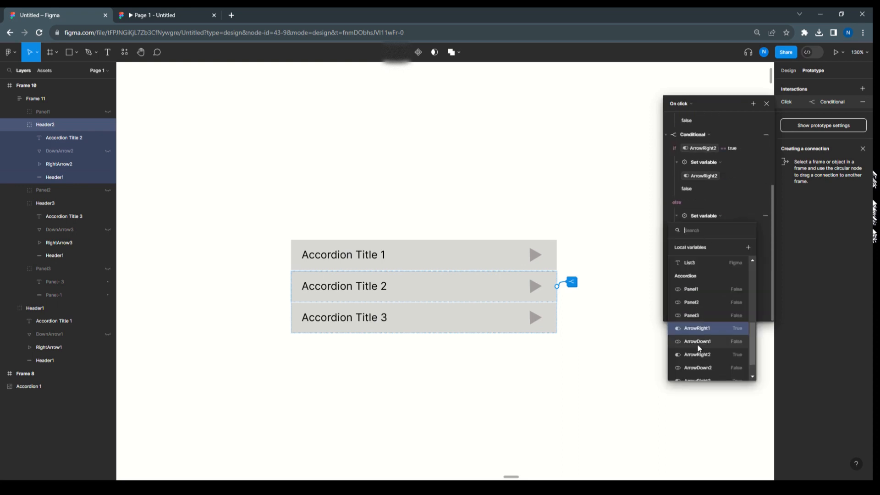
left_click(706, 356)
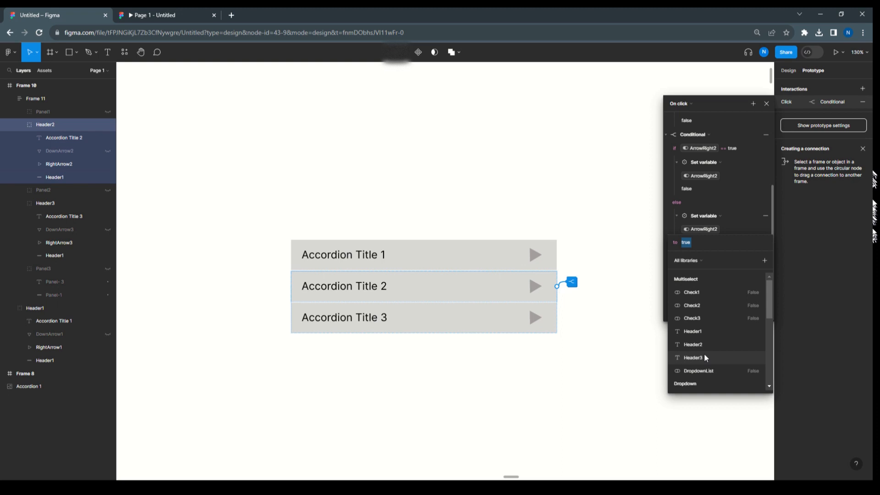
left_click(738, 197)
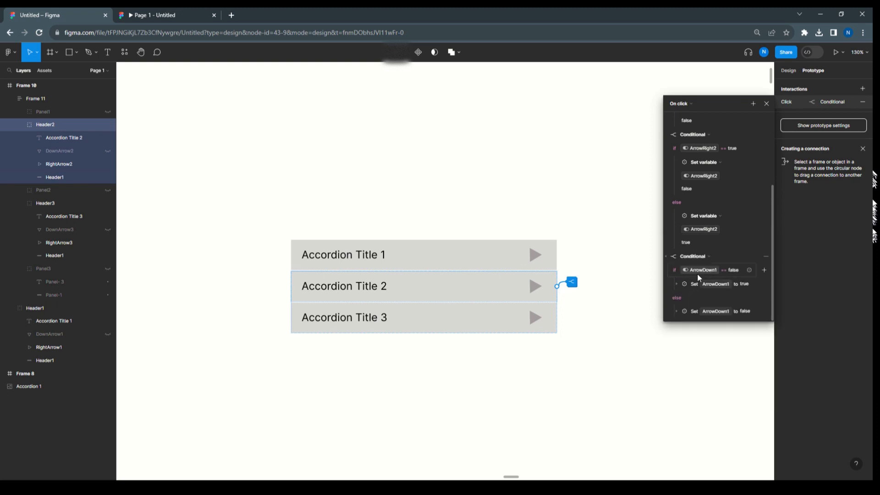
Change the third conditional of Header2's click interaction to check whether ArrowDown2 is false
left_click(706, 272)
scroll(700, 356, "down", 5)
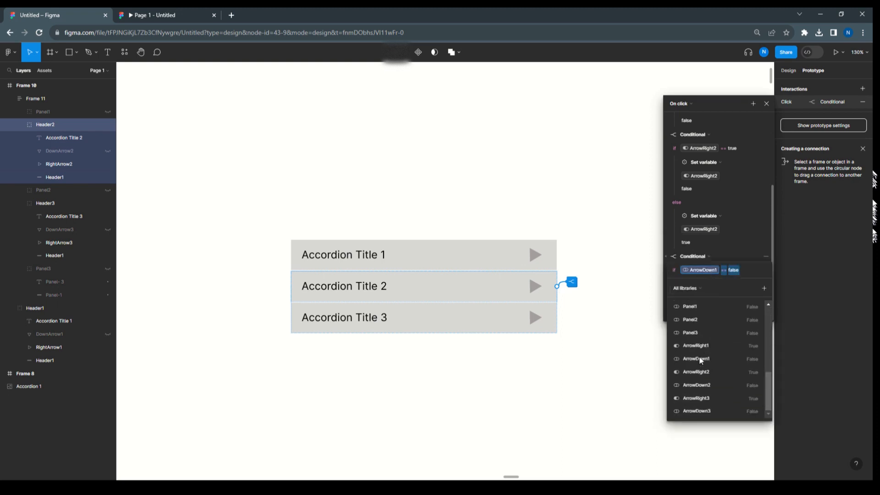
left_click(701, 384)
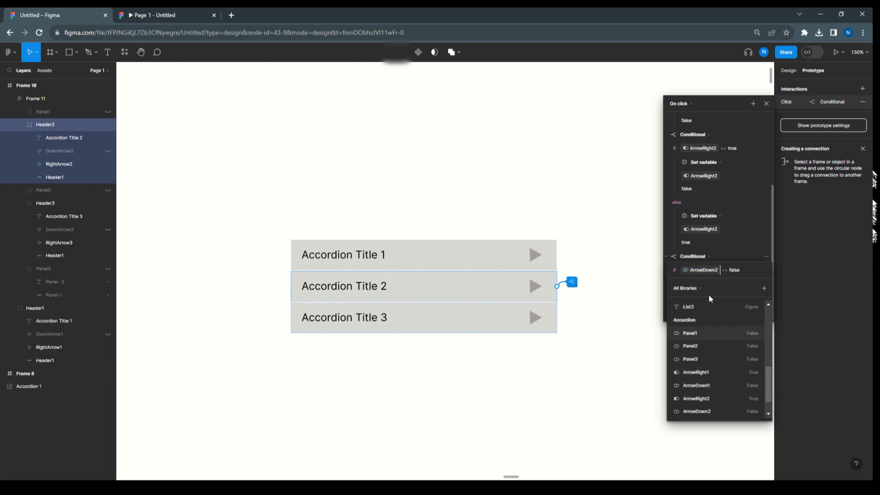
left_click(735, 240)
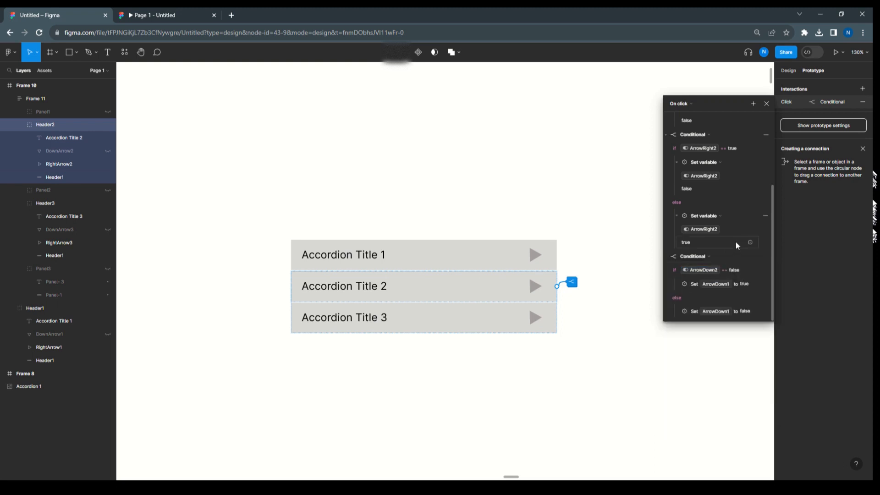
Make the third conditional's if and else actions set ArrowDown2 instead of ArrowDown1, keeping the values true and false
left_click(678, 283)
left_click(700, 298)
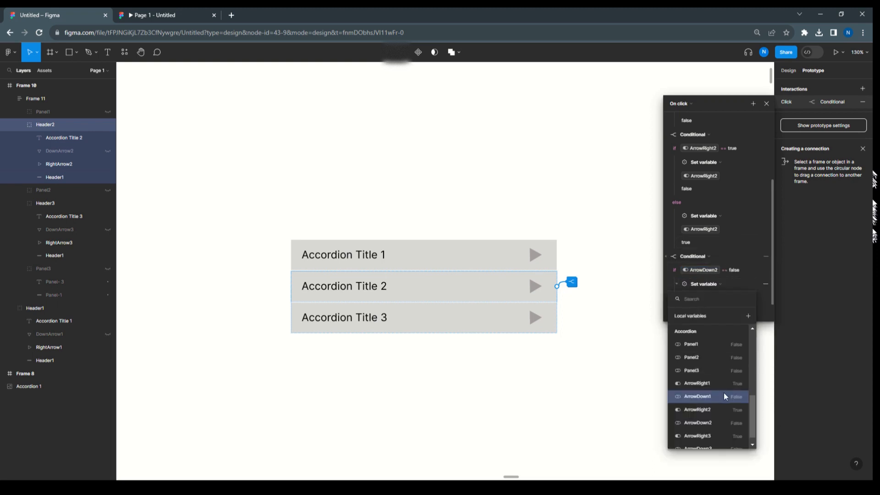
scroll(715, 413, "down", 1)
left_click(713, 415)
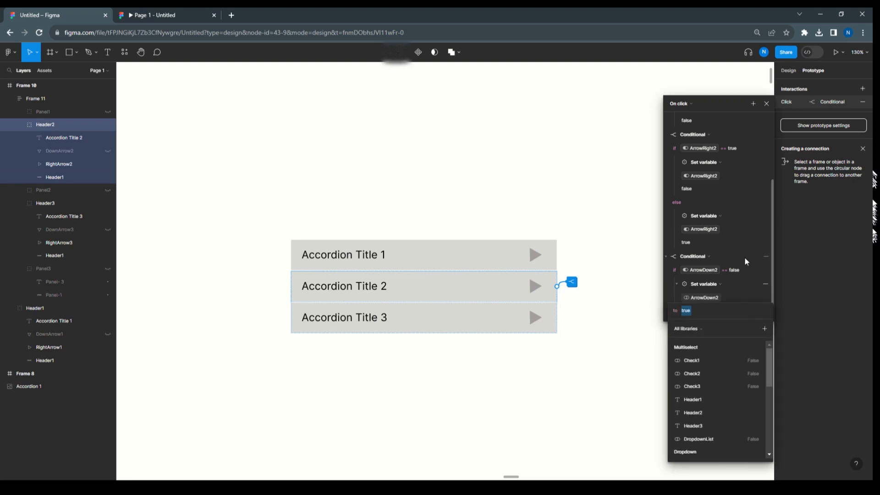
key("Escape")
scroll(708, 299, "down", 1)
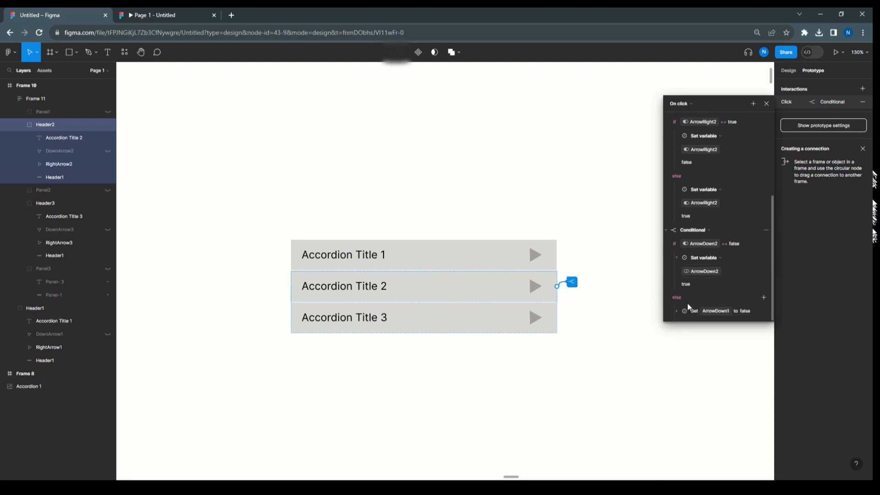
left_click(676, 312)
scroll(737, 301, "down", 1)
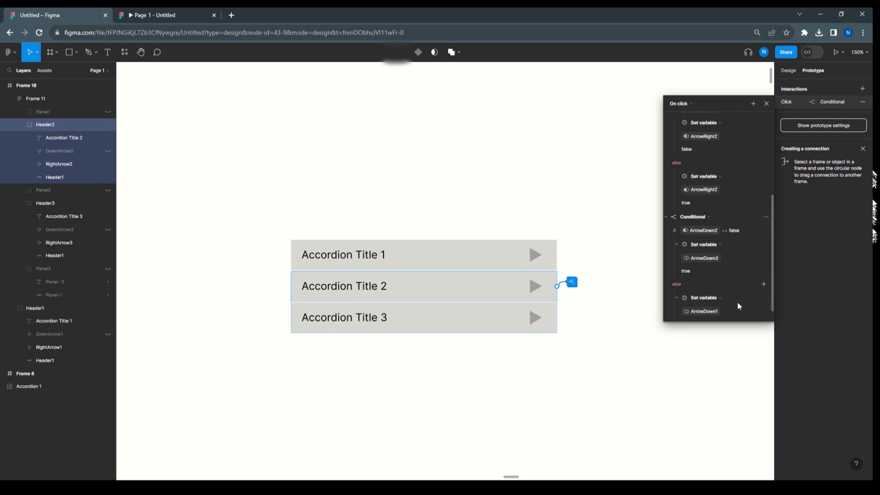
left_click(706, 297)
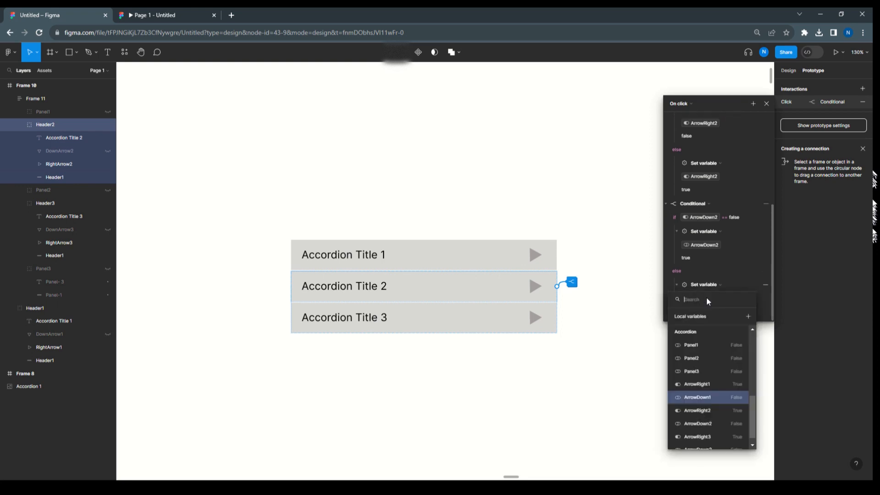
scroll(709, 406, "down", 1)
left_click(709, 414)
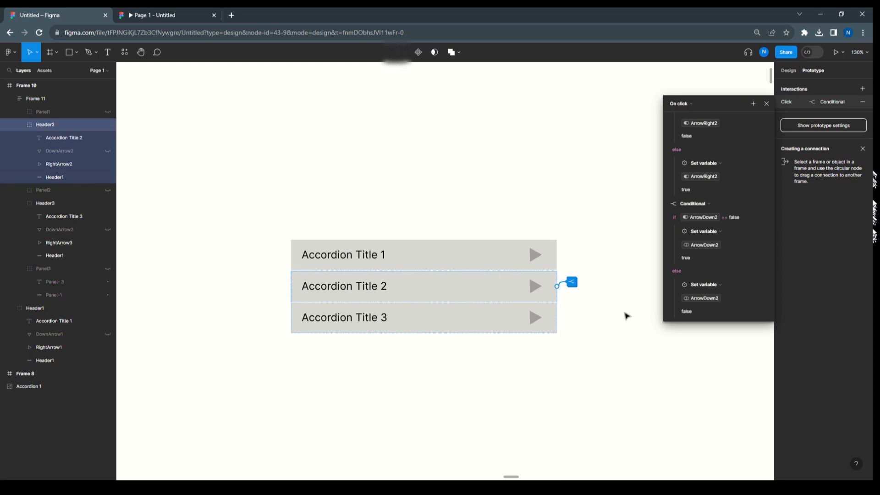
Reload the prototype preview and test expanding and collapsing the accordion sections from their headers
left_click(151, 18)
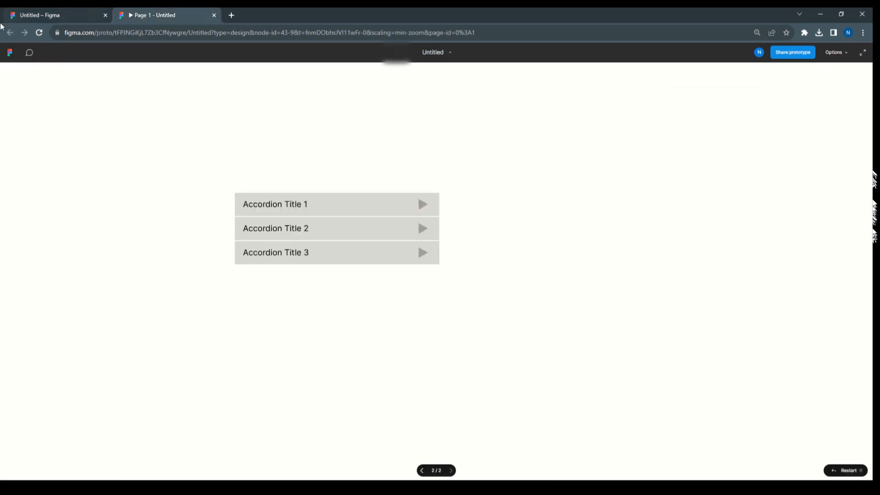
left_click(39, 33)
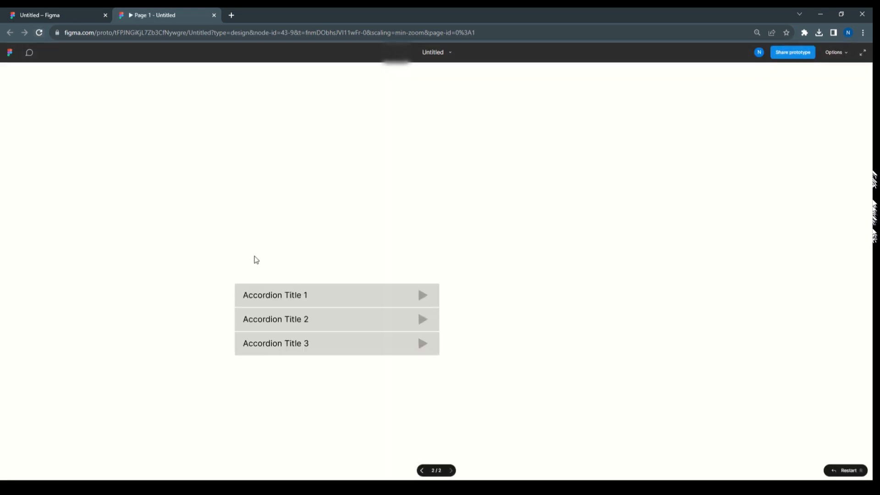
left_click(326, 211)
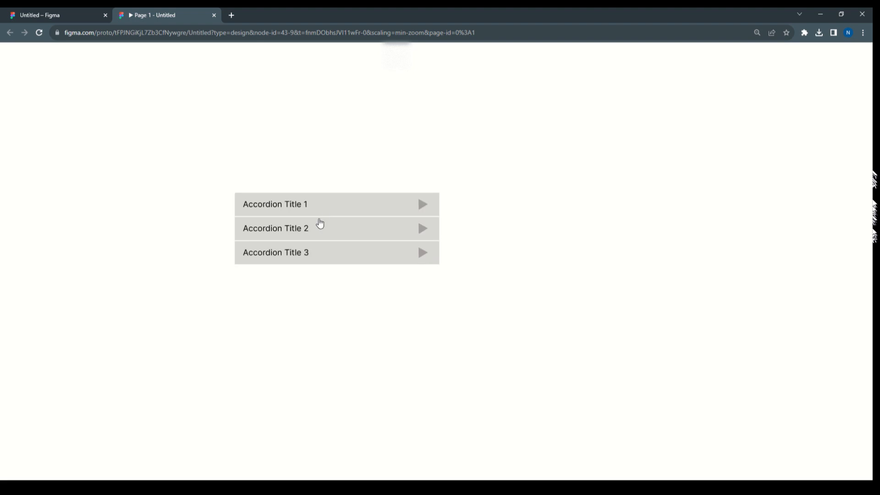
left_click(318, 230)
left_click(318, 231)
left_click(319, 230)
left_click(315, 256)
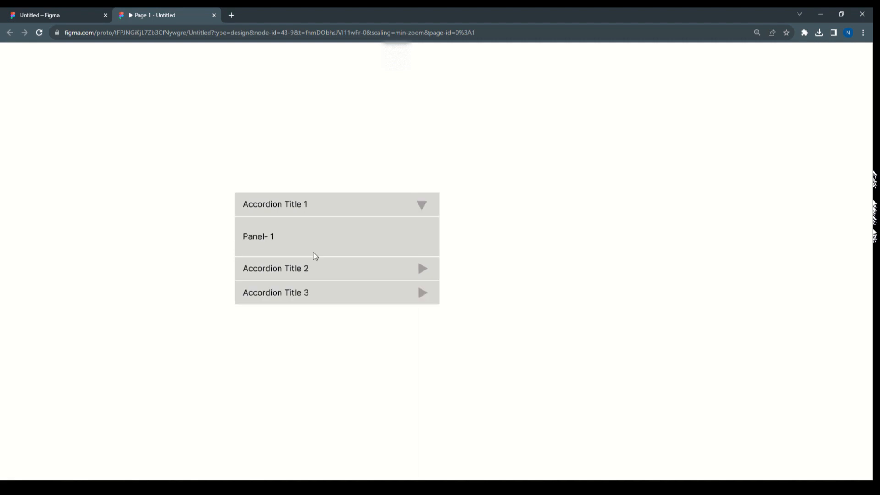
Back in the design file, change the first conditional of Header3's click interaction to check whether Panel3 is false
left_click(40, 18)
left_click(555, 328)
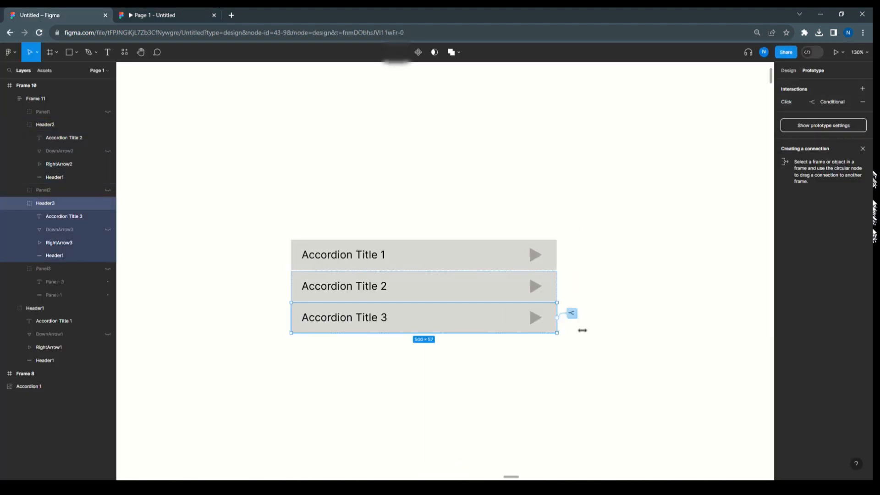
left_click(792, 100)
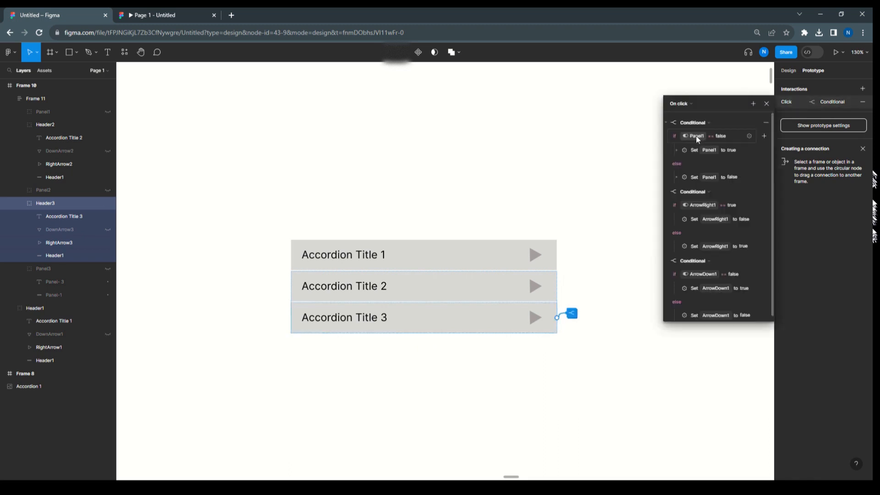
left_click(696, 138)
scroll(713, 252, "down", 3)
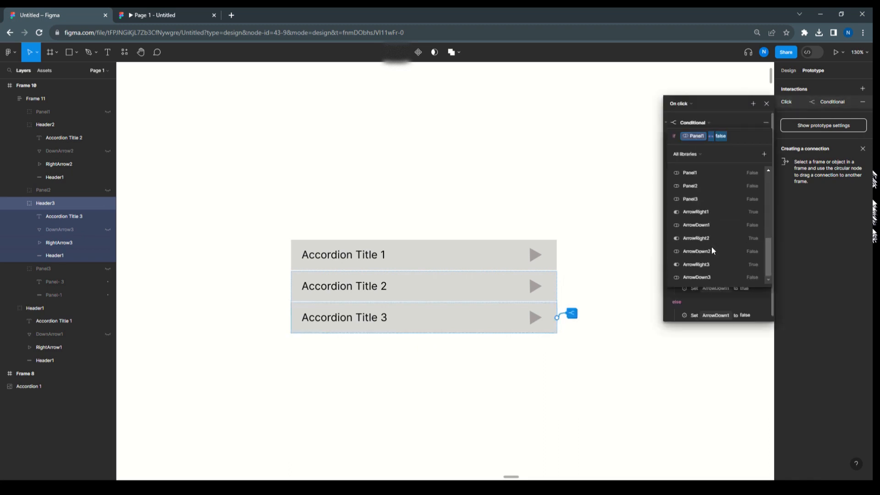
left_click(703, 198)
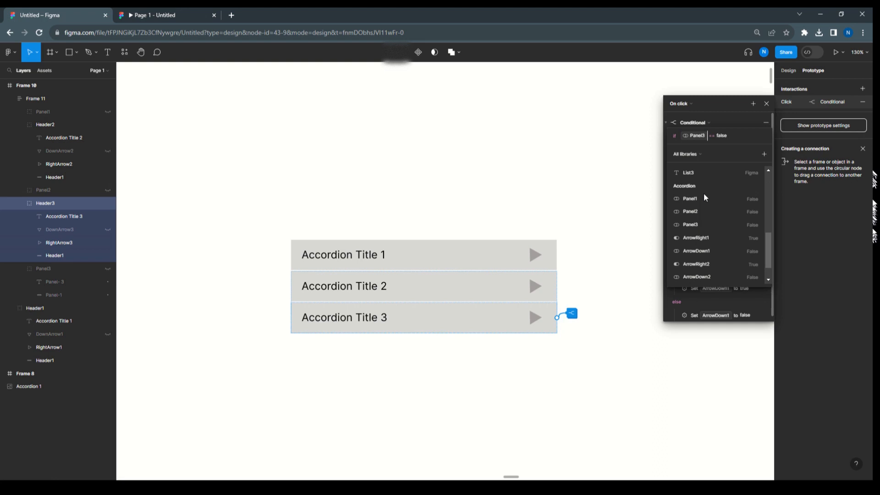
left_click(720, 103)
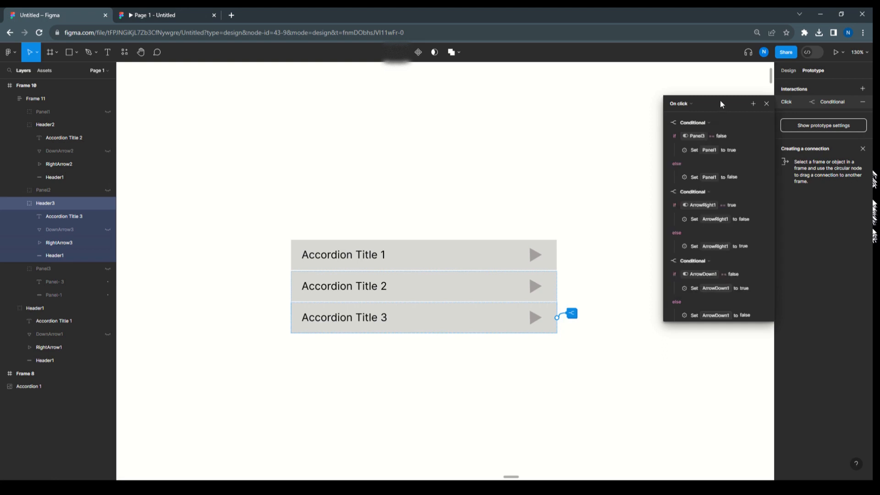
Make the first conditional's if and else actions set Panel3 instead of Panel1, keeping the values true and false
left_click(677, 150)
left_click(703, 166)
scroll(710, 287, "down", 3)
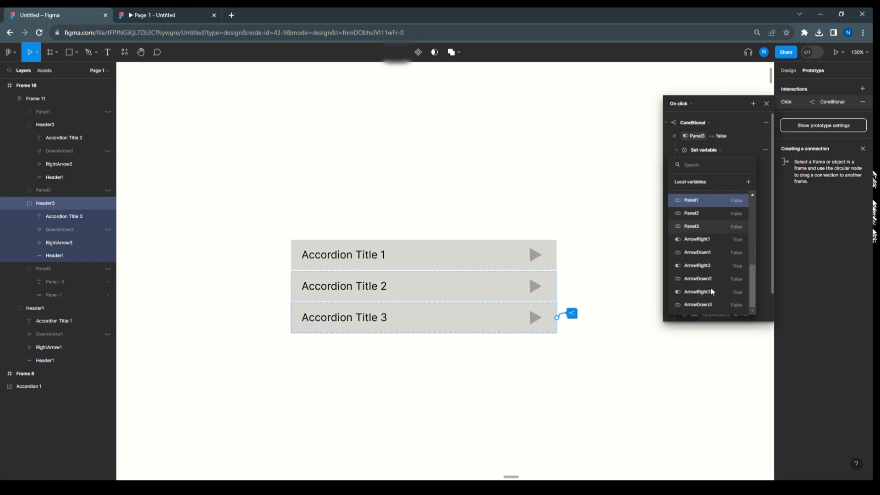
left_click(702, 227)
left_click(711, 103)
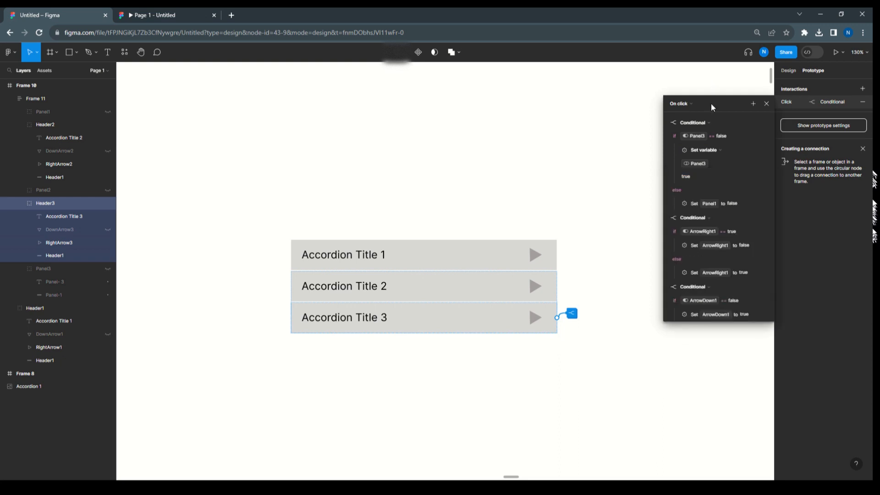
left_click(677, 203)
left_click(693, 220)
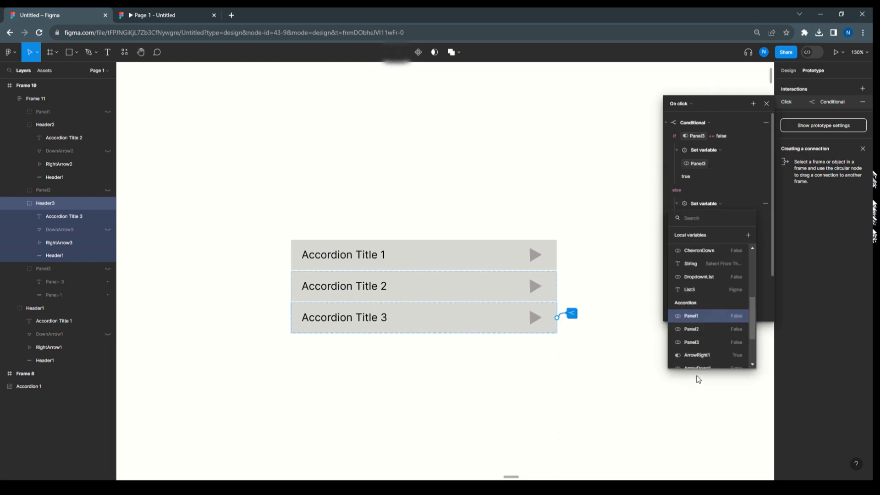
scroll(695, 362, "down", 2)
left_click(693, 349)
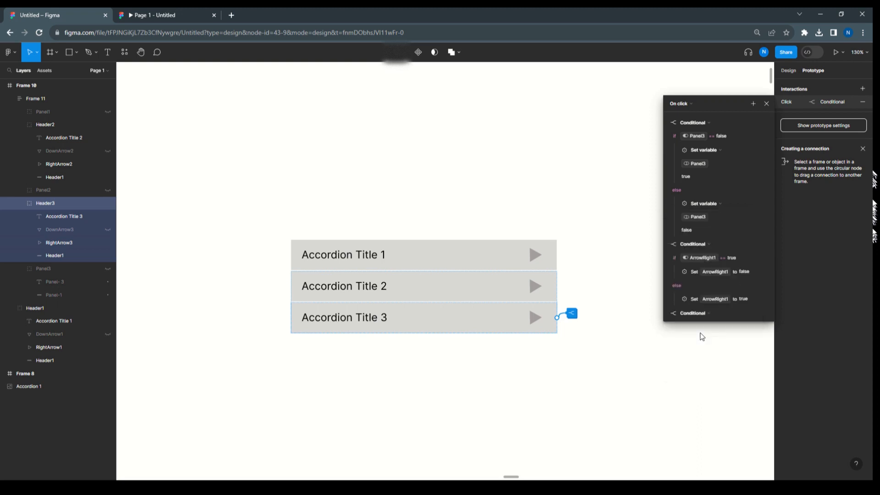
left_click(703, 104)
Change the second conditional of Header3's click interaction to check whether ArrowRight3 is true
scroll(698, 256, "down", 1)
scroll(698, 254, "down", 2)
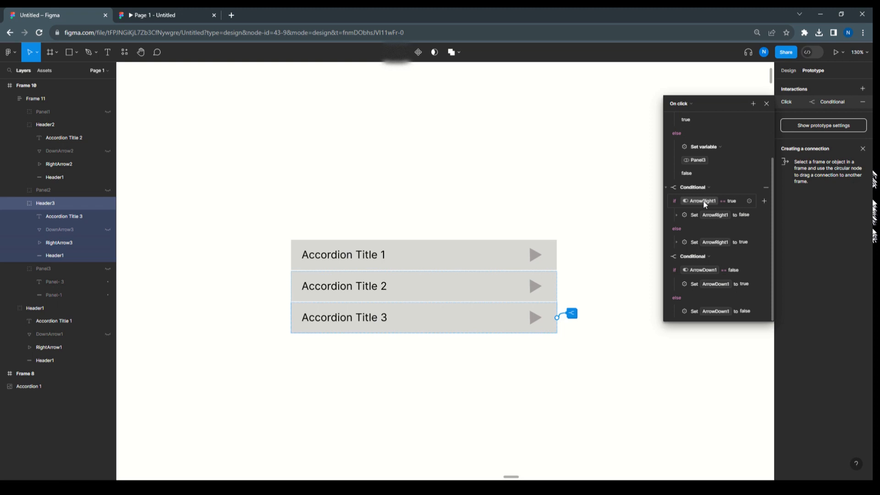
left_click(703, 200)
scroll(719, 340, "down", 3)
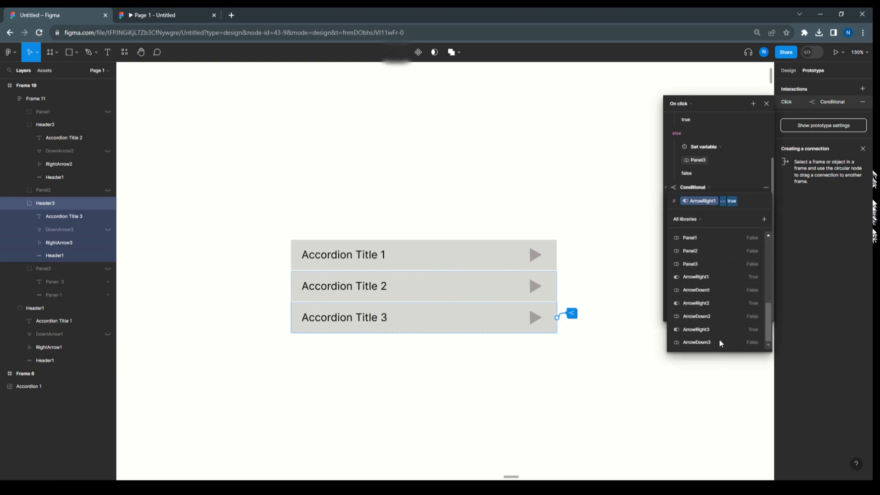
left_click(705, 329)
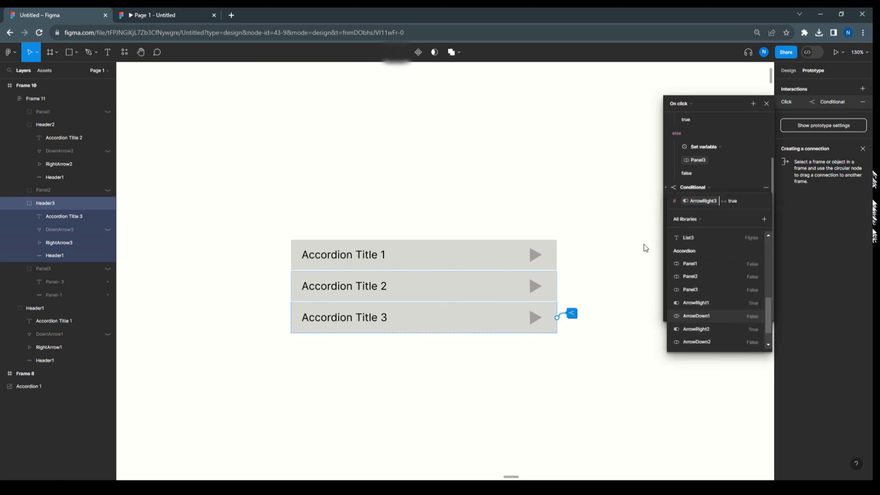
left_click(749, 170)
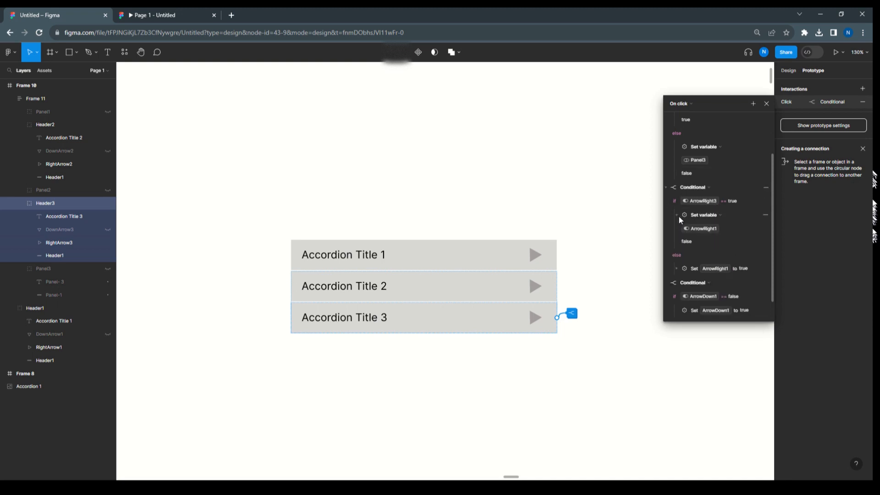
Make the second conditional's if and else actions set ArrowRight3 instead of ArrowRight1, keeping the values false and true
left_click(704, 229)
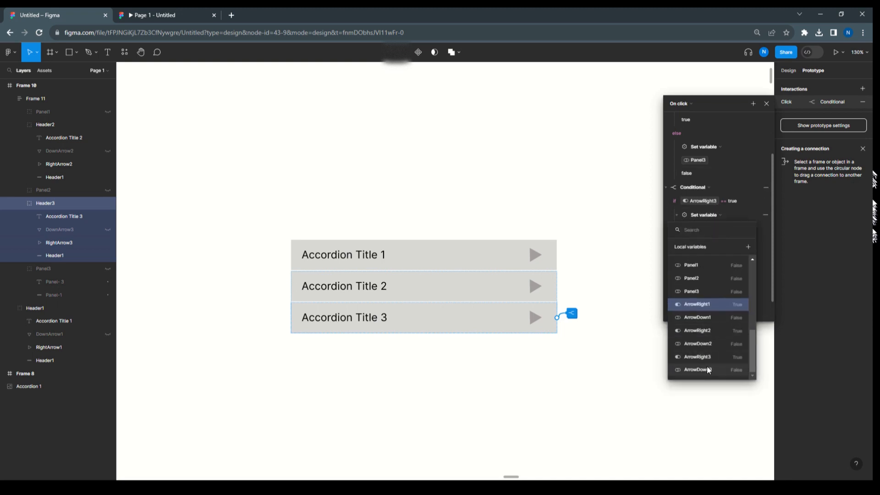
left_click(705, 356)
left_click(733, 178)
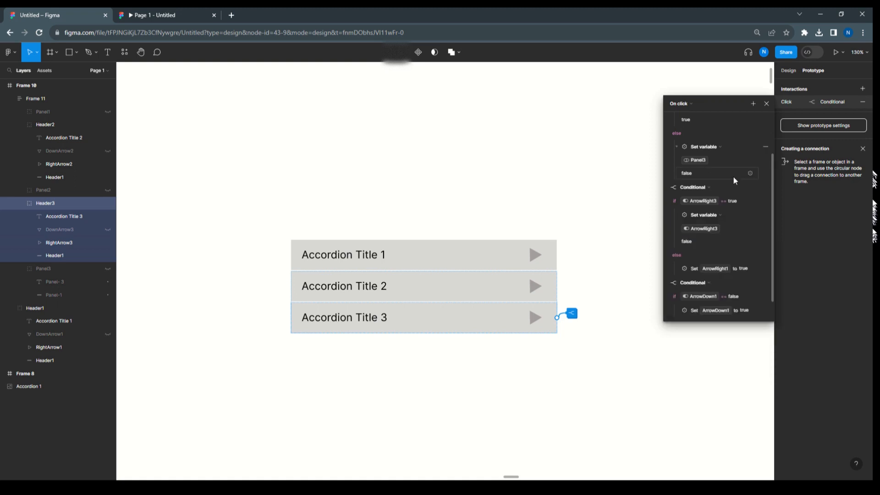
scroll(711, 261, "down", 1)
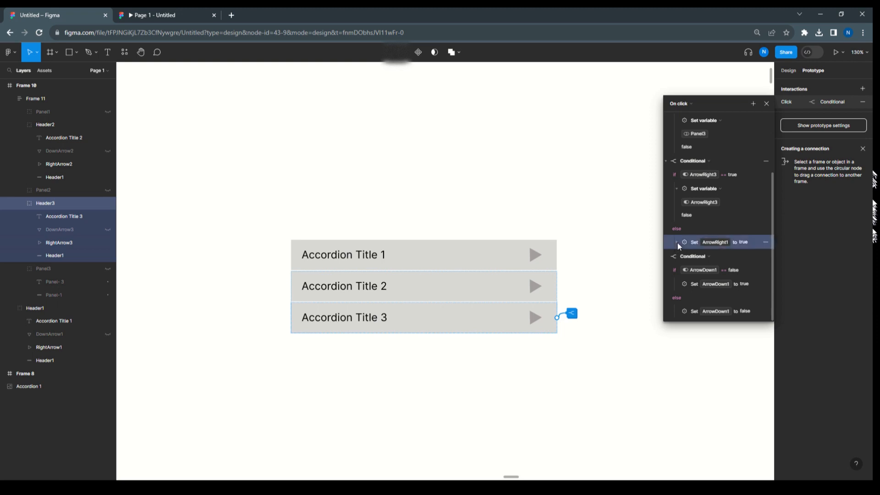
left_click(677, 242)
left_click(699, 256)
scroll(700, 349, "down", 1)
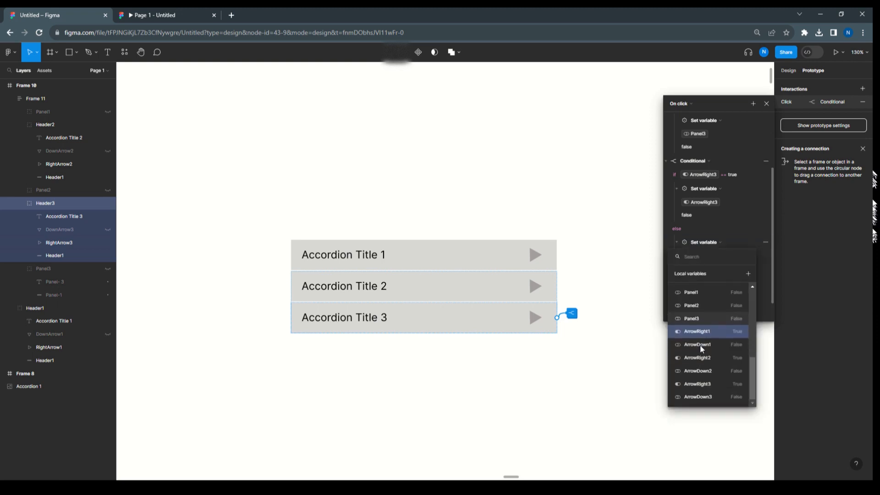
left_click(709, 385)
scroll(702, 302, "down", 1)
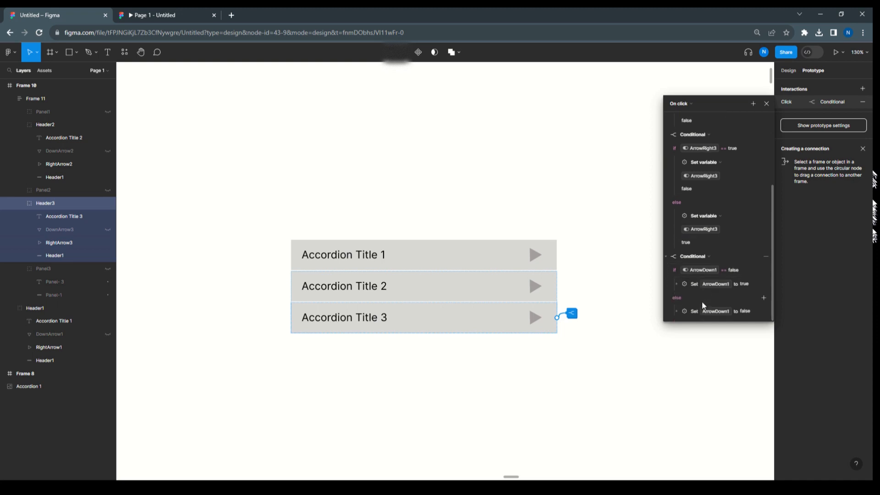
Change the third conditional of Header3's click interaction to check whether ArrowDown3 is false
left_click(704, 271)
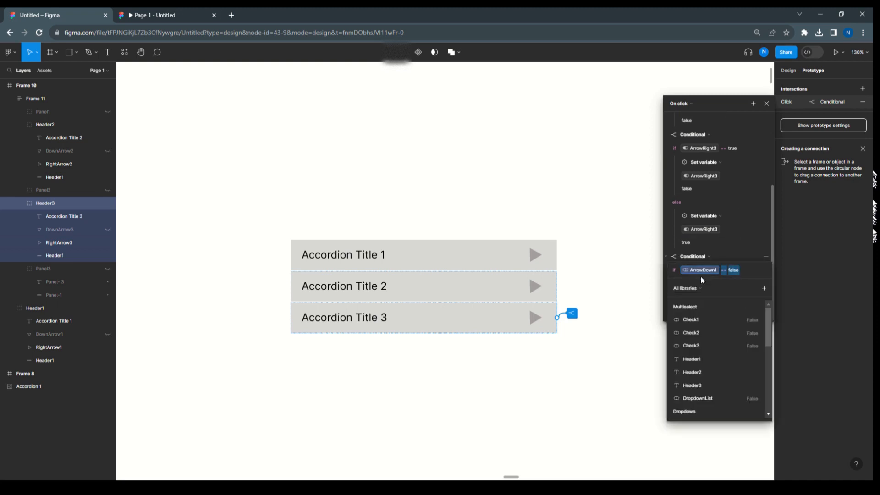
scroll(710, 384, "down", 3)
left_click(709, 410)
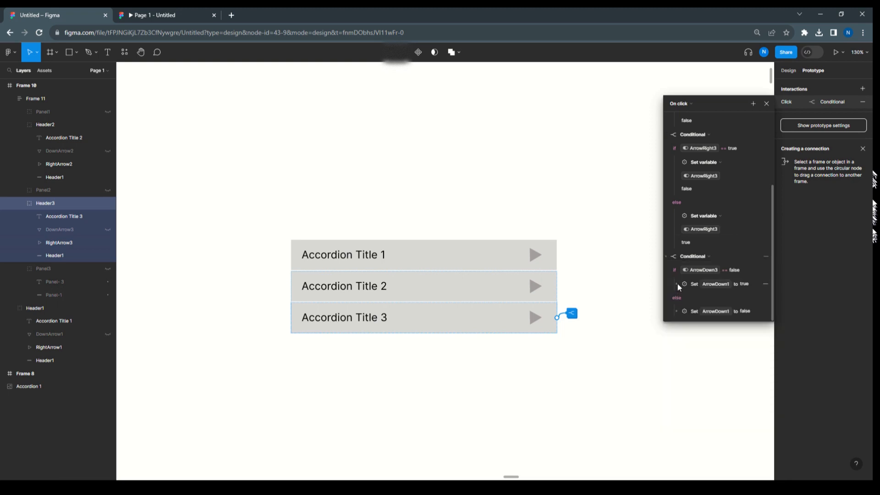
Make the third conditional's if and else actions set ArrowDown3 instead of ArrowDown1, keeping the values true and false
left_click(676, 284)
left_click(703, 297)
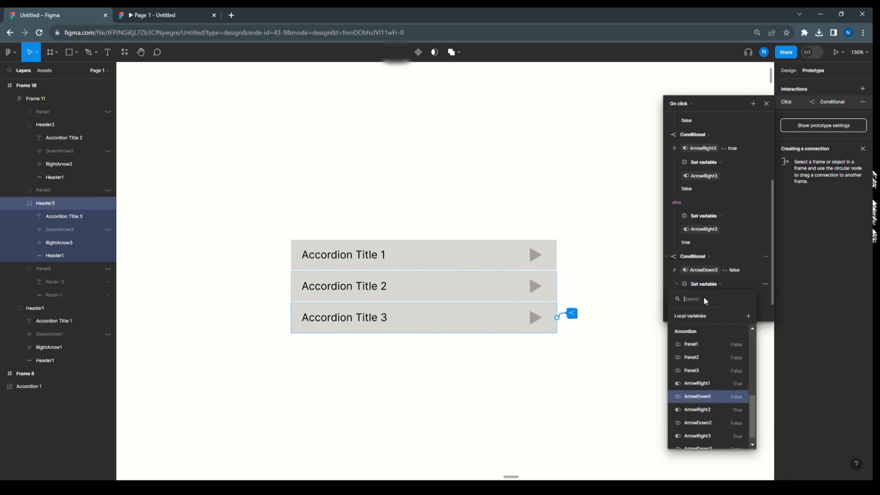
scroll(716, 398, "down", 1)
left_click(707, 443)
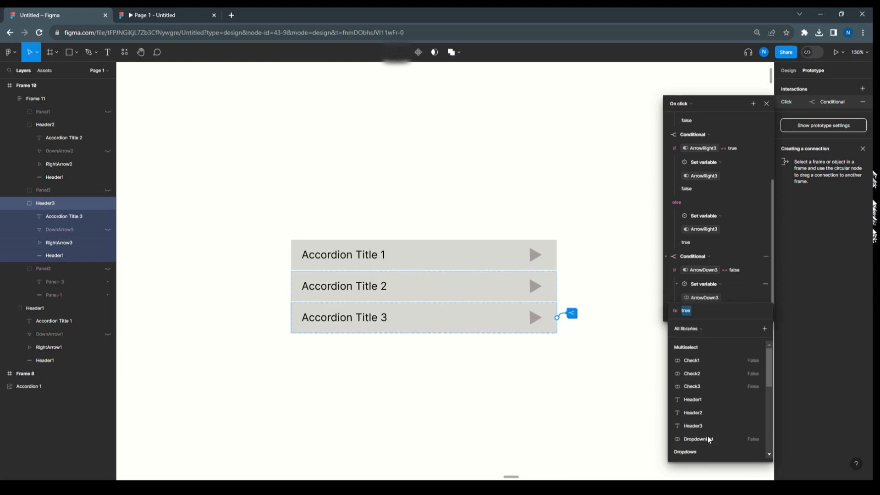
left_click(732, 248)
scroll(702, 296, "down", 2)
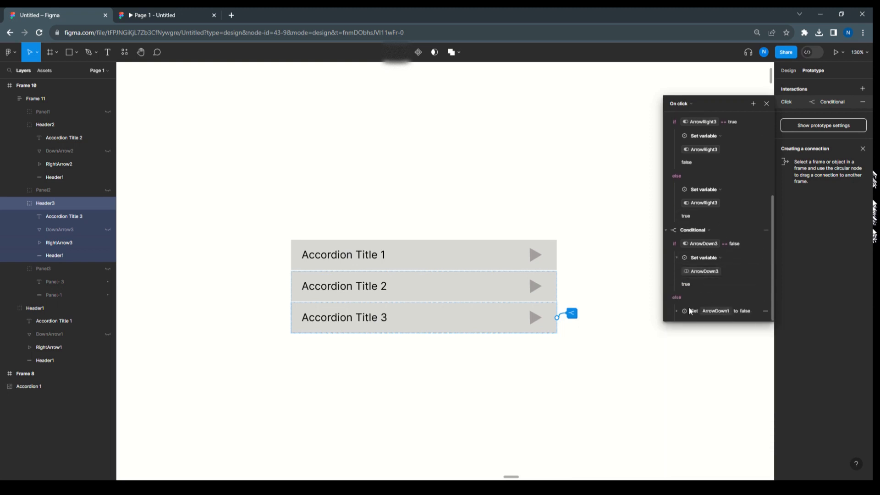
left_click(675, 311)
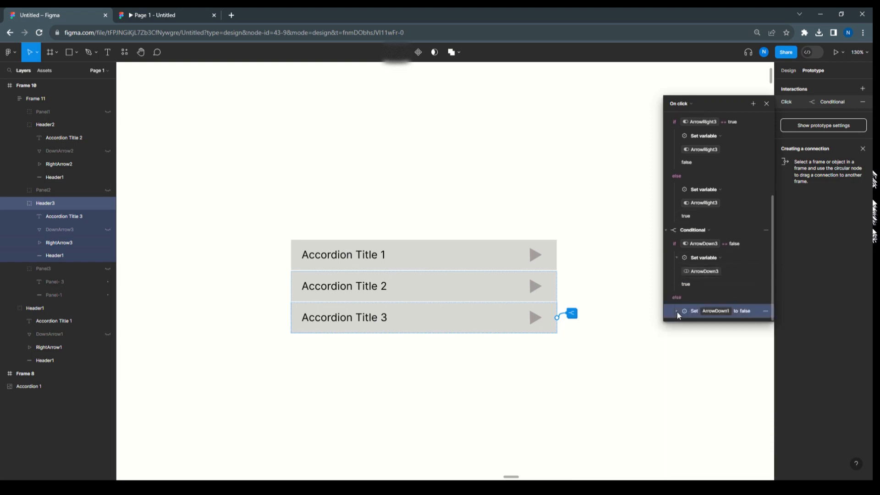
scroll(700, 307, "down", 1)
left_click(702, 298)
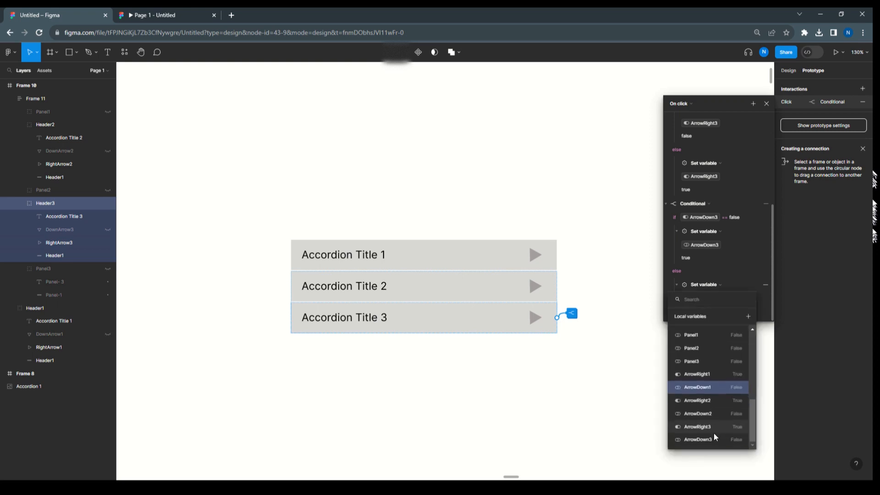
left_click(712, 438)
left_click(744, 247)
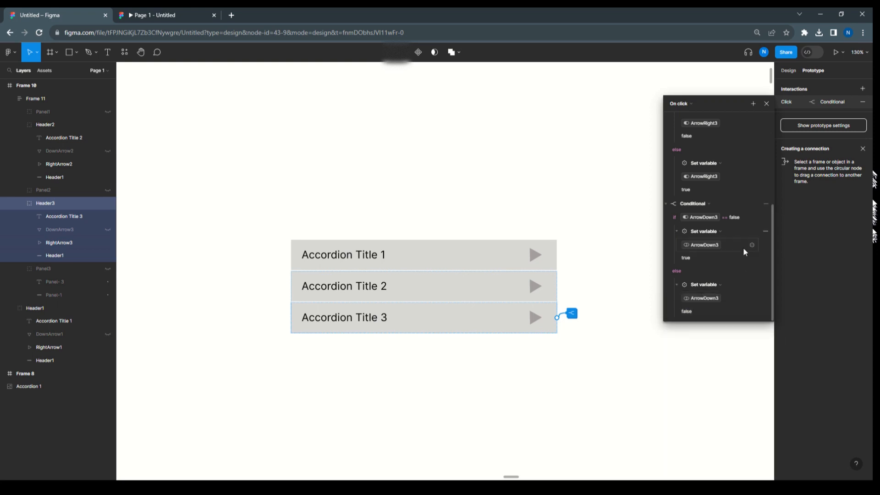
scroll(730, 285, "up", 4)
scroll(731, 285, "down", 4)
Test the accordion in the prototype preview by repeatedly expanding and collapsing the Accordion Title 1, 2 and 3 sections
left_click(167, 17)
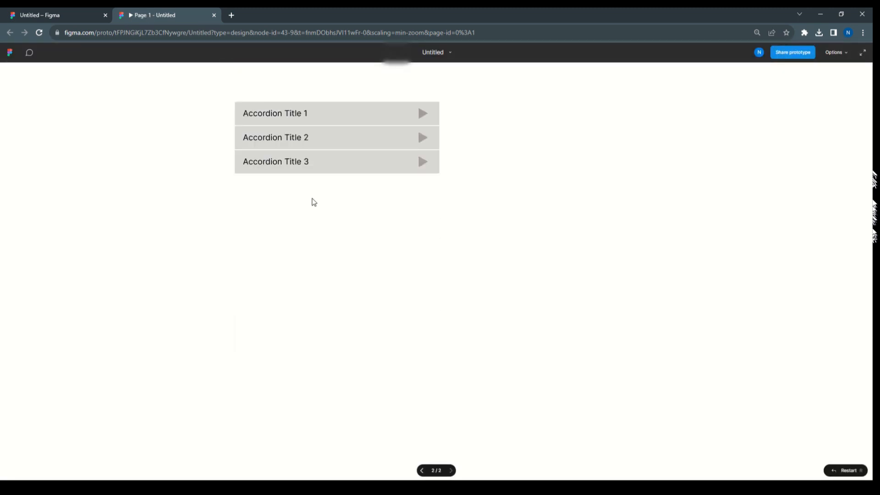
left_click(304, 212)
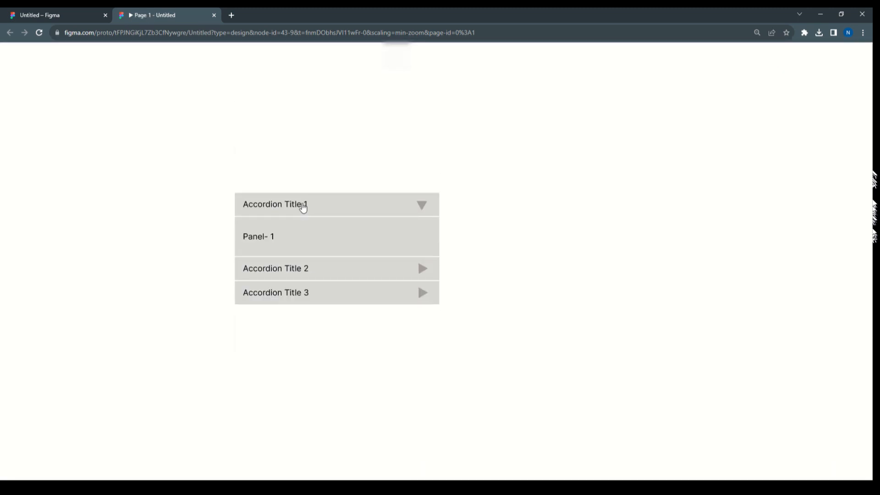
left_click(303, 207)
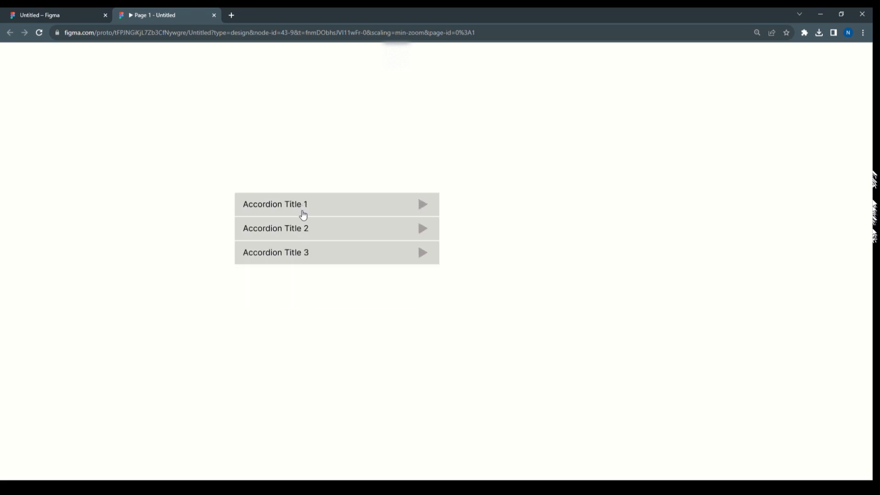
left_click(305, 229)
left_click(305, 229)
left_click(306, 229)
left_click(307, 228)
left_click(307, 228)
left_click(308, 228)
left_click(277, 251)
left_click(279, 250)
left_click(278, 250)
left_click(278, 250)
left_click(279, 250)
left_click(279, 250)
Back in the design file, draw a rectangle about 645 × 78 in Frame 10's empty area beside the accordion and duplicate it directly below
left_click(29, 15)
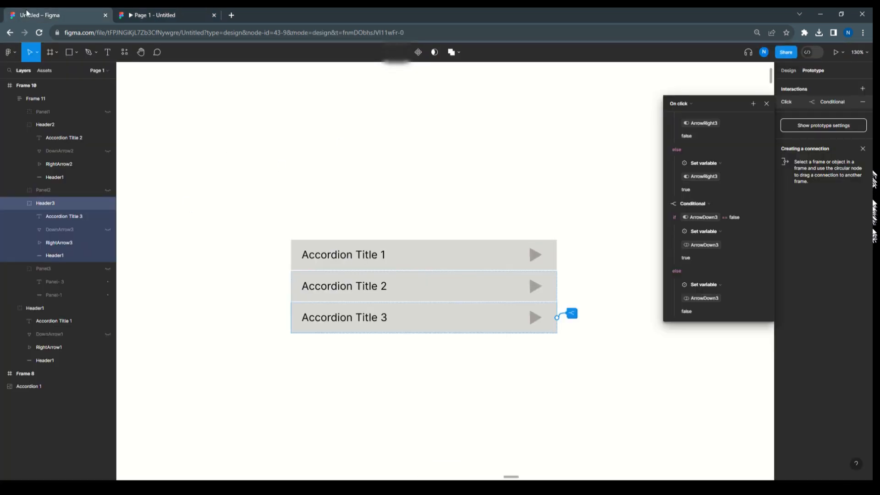
left_click(766, 103)
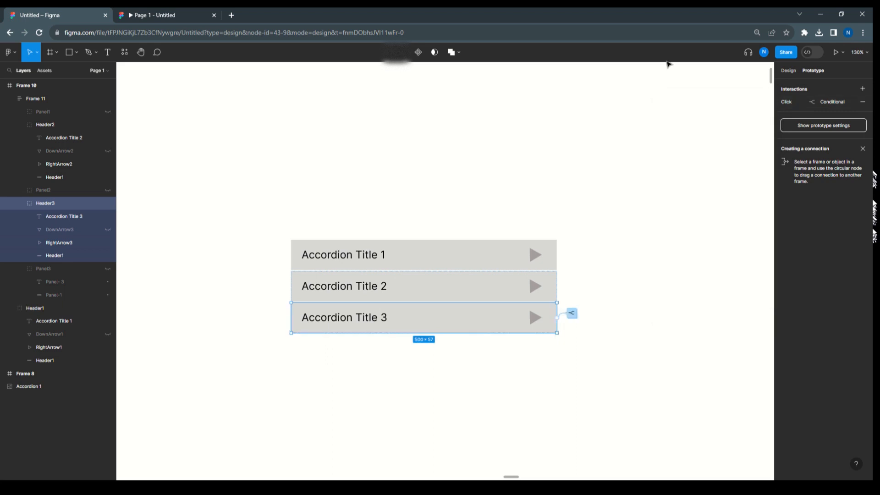
scroll(299, 202, "down", 5)
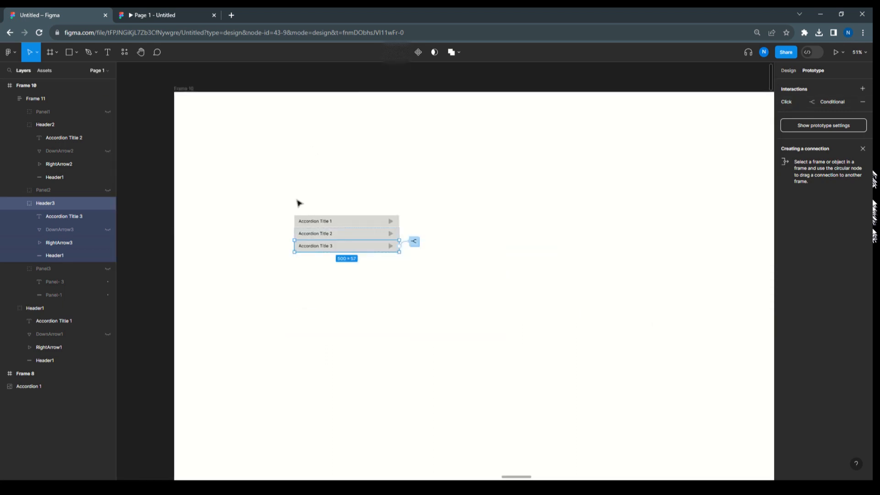
left_click_drag(546, 356, 419, 347)
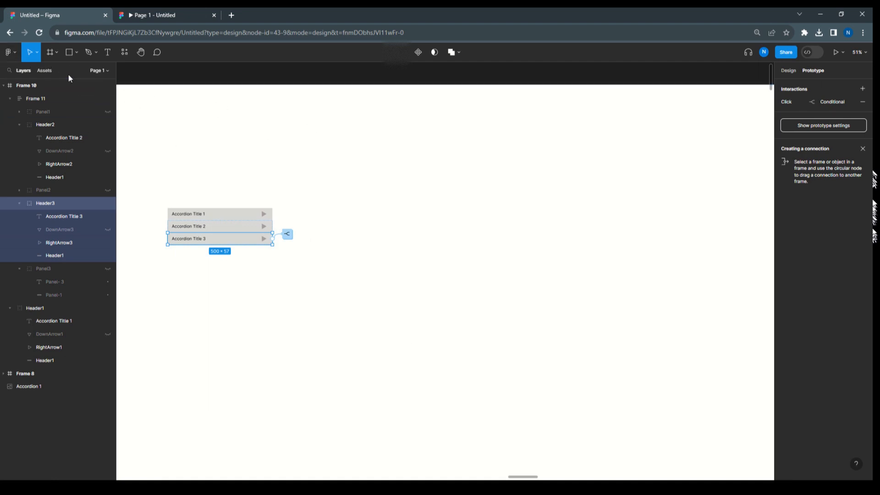
left_click(376, 124)
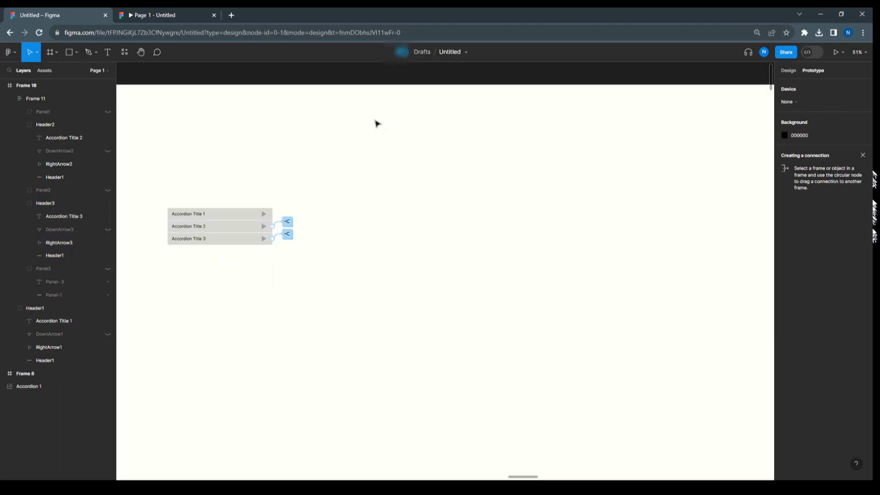
left_click(74, 52)
left_click(61, 71)
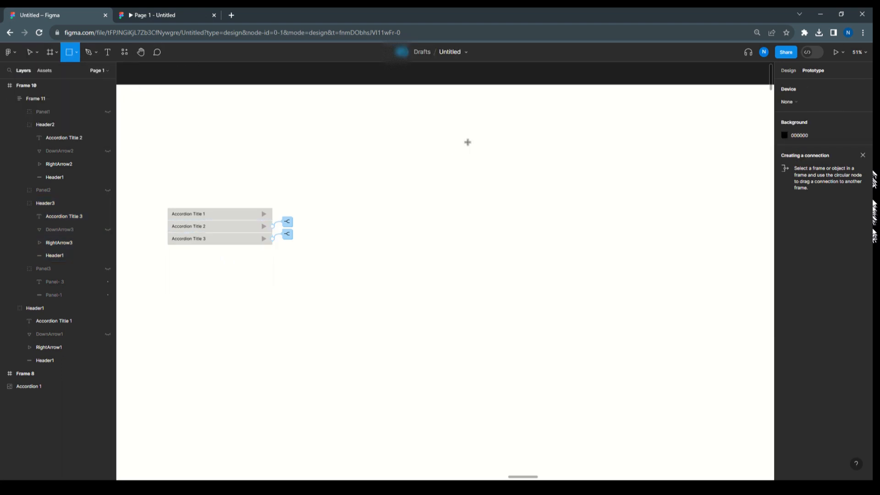
left_click_drag(467, 139, 603, 157)
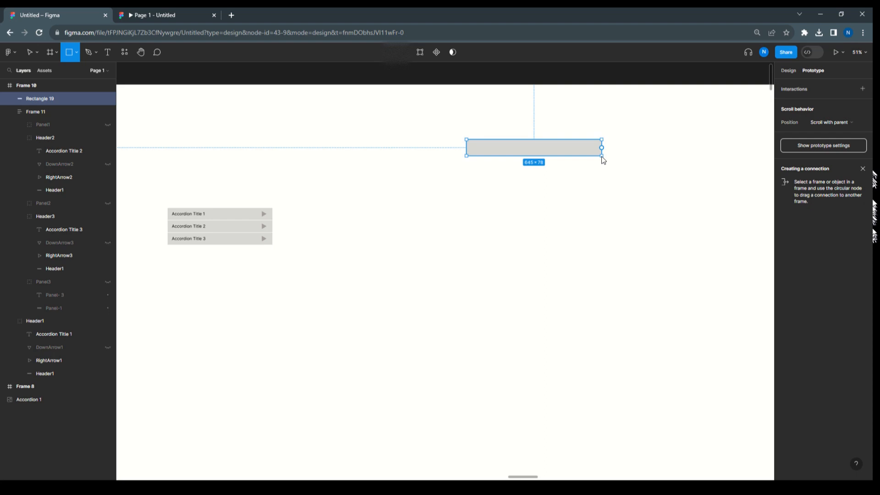
left_click(541, 192)
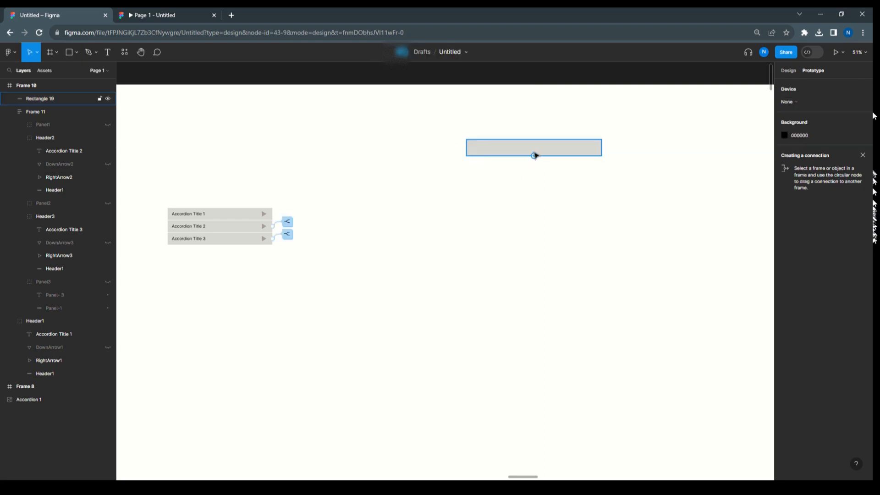
left_click(534, 154)
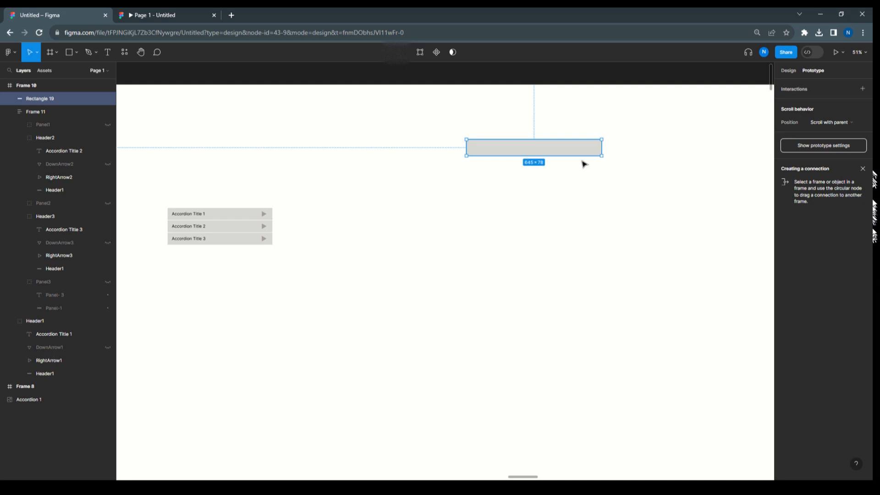
left_click_drag(569, 151, 568, 167)
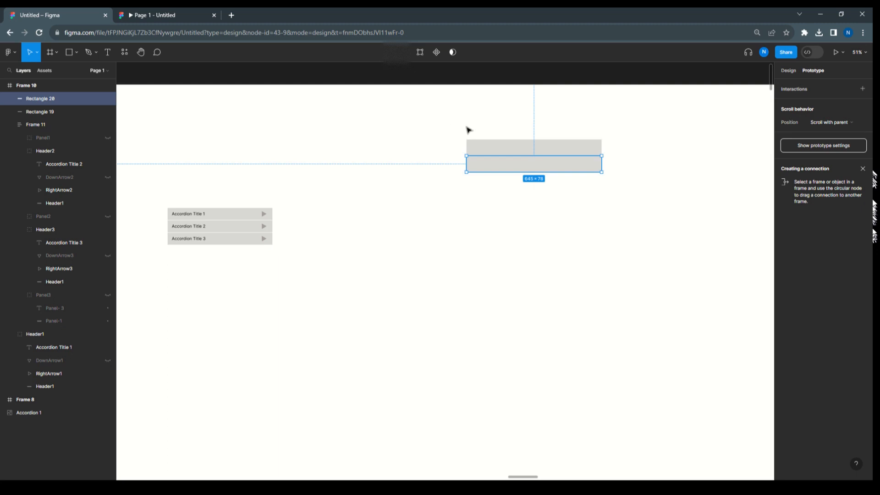
Fill the upper rectangle with the document's blue, 1990C2
left_click(504, 146)
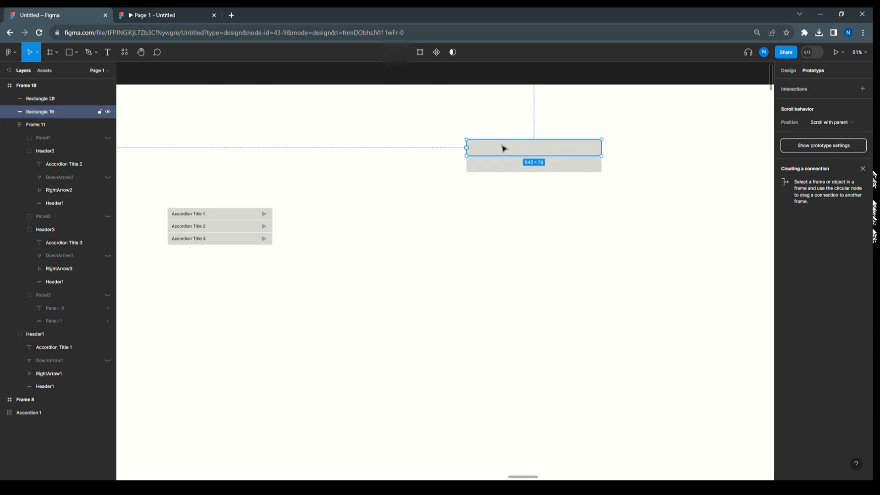
left_click(788, 70)
left_click(785, 251)
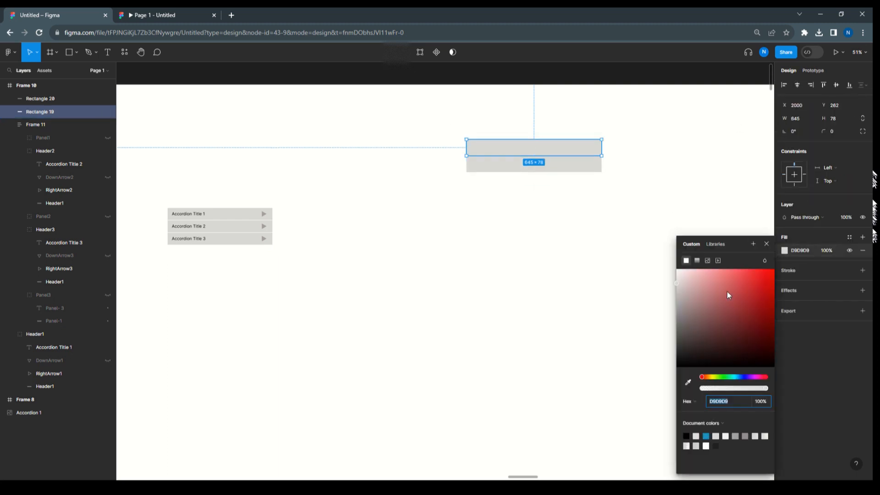
left_click(706, 436)
Fill the lower rectangle with light blue 8CD3F1, starting from the upper rectangle's sampled blue
left_click(578, 169)
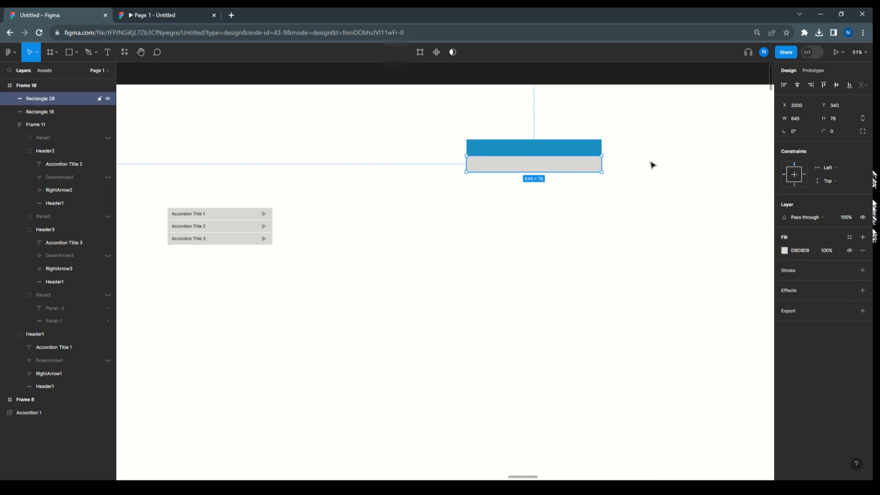
left_click(784, 251)
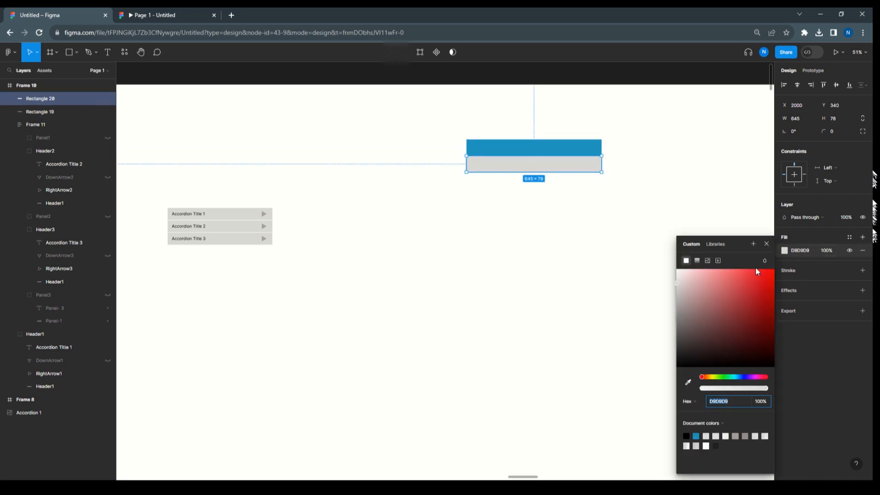
left_click(688, 382)
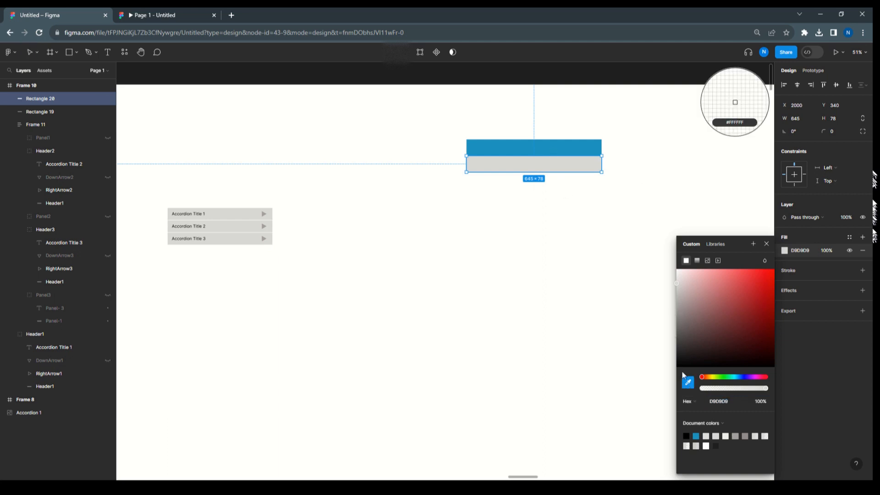
left_click(572, 146)
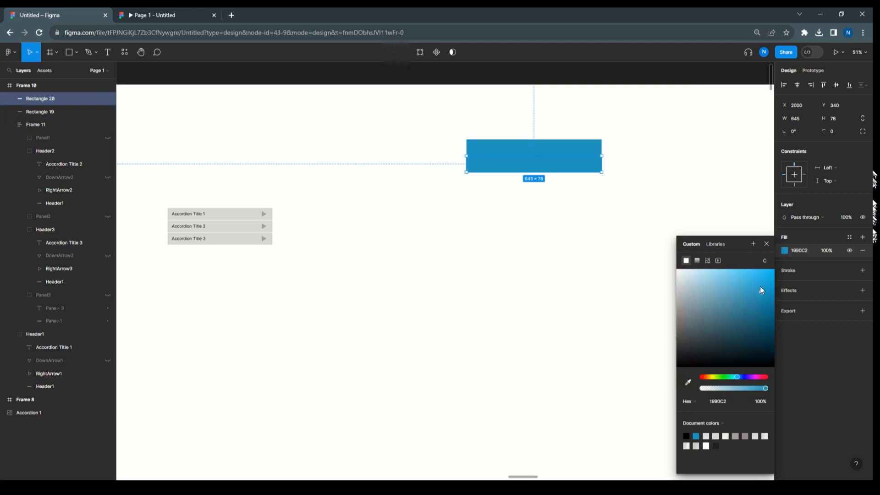
left_click_drag(760, 285, 717, 276)
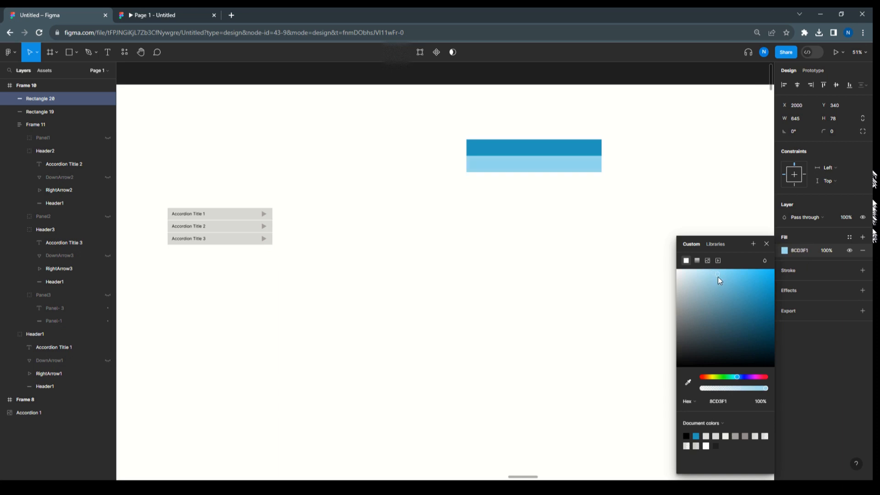
Stretch the light blue rectangle downward to a height of about 175
left_click(658, 128)
left_click_drag(570, 170, 539, 191)
left_click(676, 142)
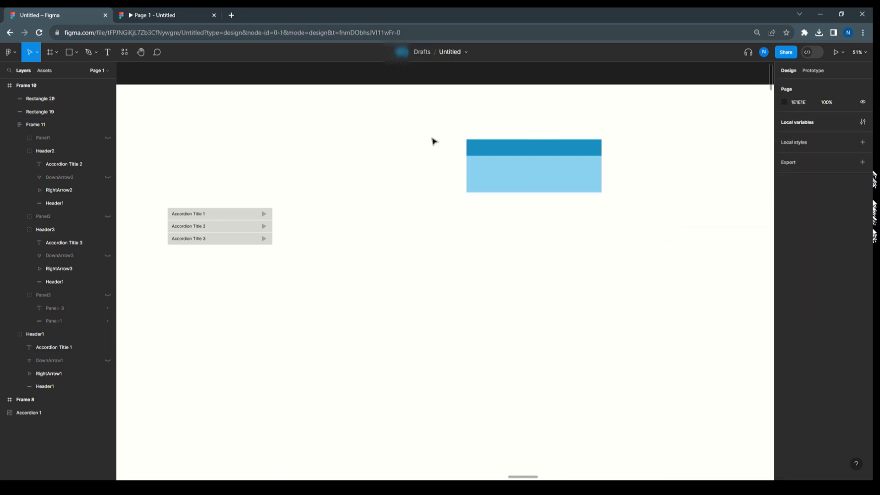
Duplicate the blue header and light blue panel pair directly below, and fill the copied header with red C21919
left_click_drag(459, 128, 631, 224)
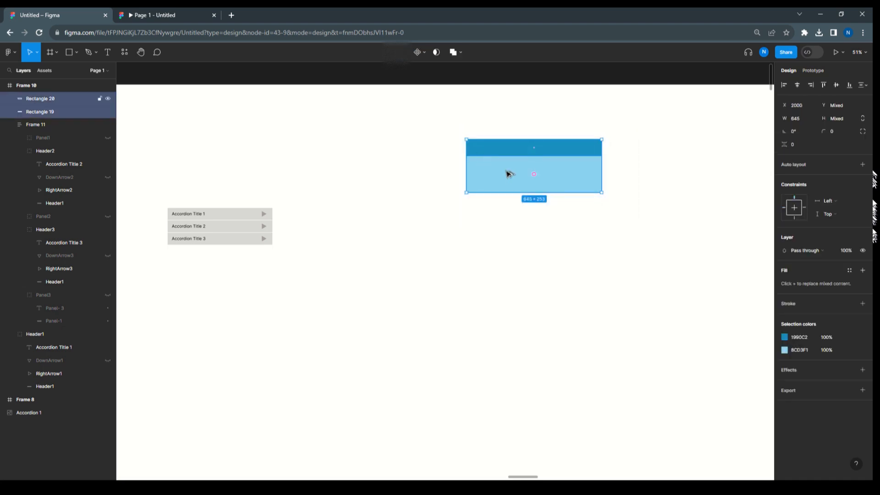
left_click_drag(508, 173, 509, 228)
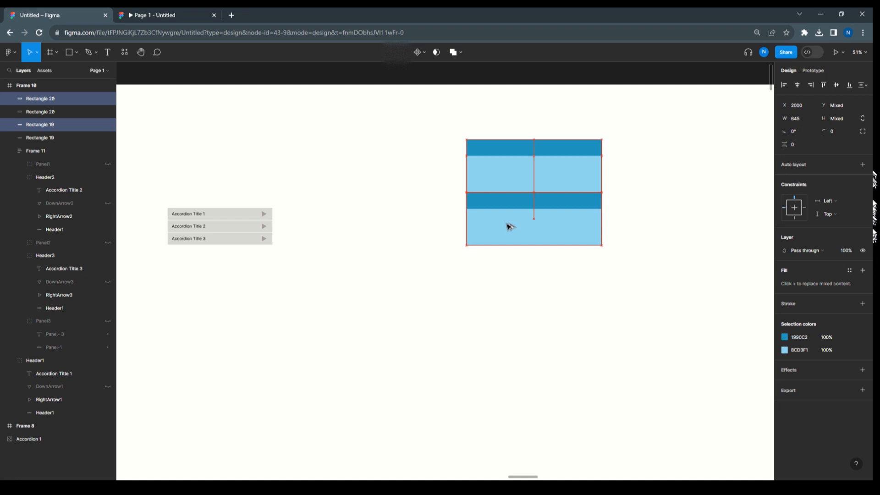
left_click(582, 204)
left_click(784, 251)
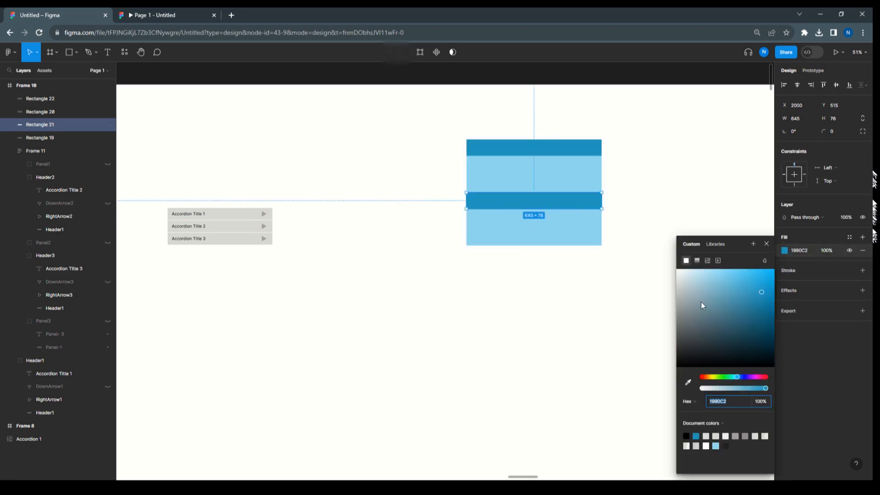
left_click_drag(706, 380, 703, 370)
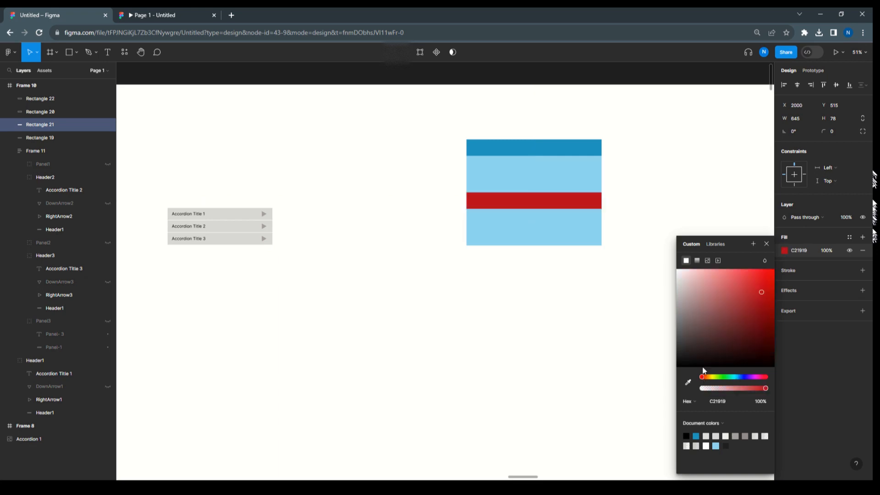
Fill the panel under the red header with light red F18888, starting from the header's sampled red
left_click(558, 240)
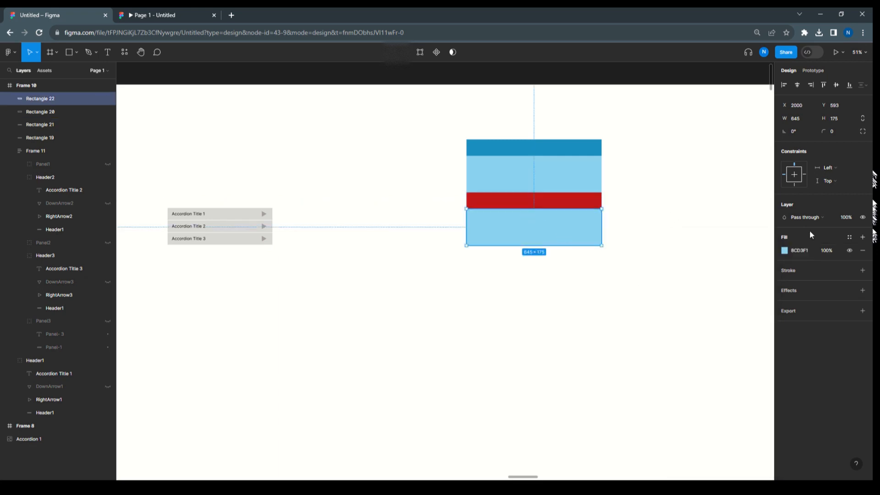
left_click(785, 250)
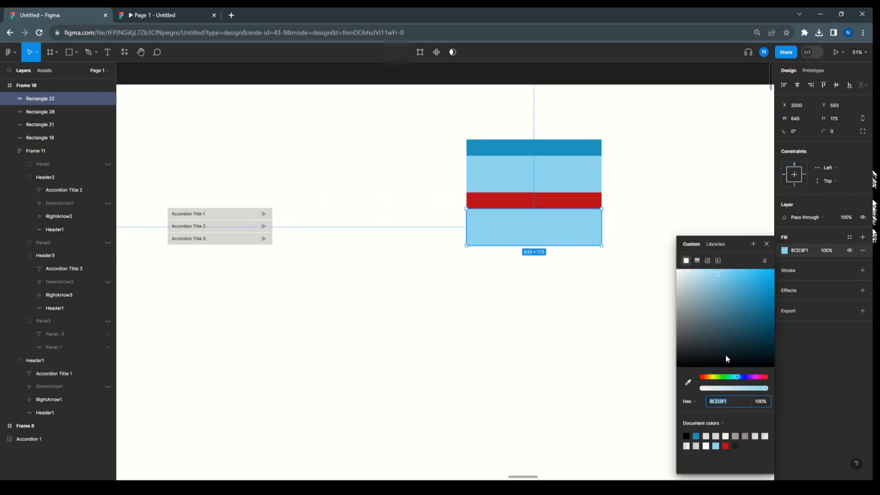
left_click(688, 383)
left_click(592, 199)
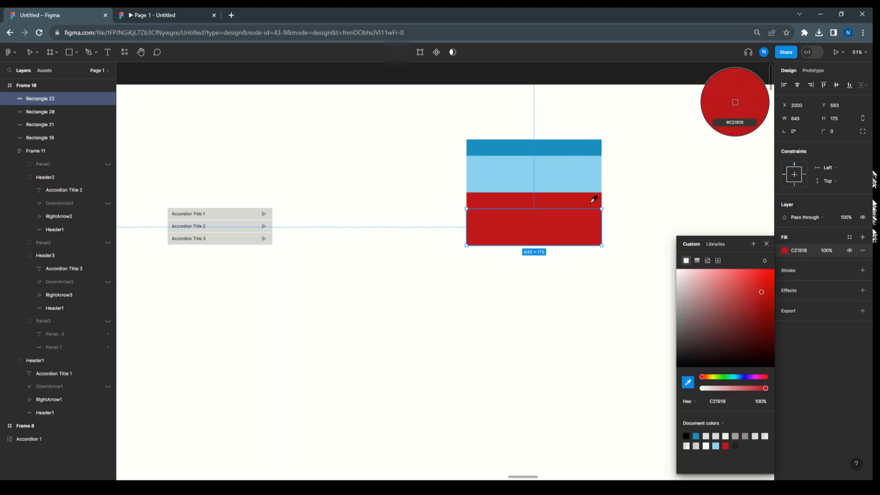
left_click_drag(762, 294, 723, 280)
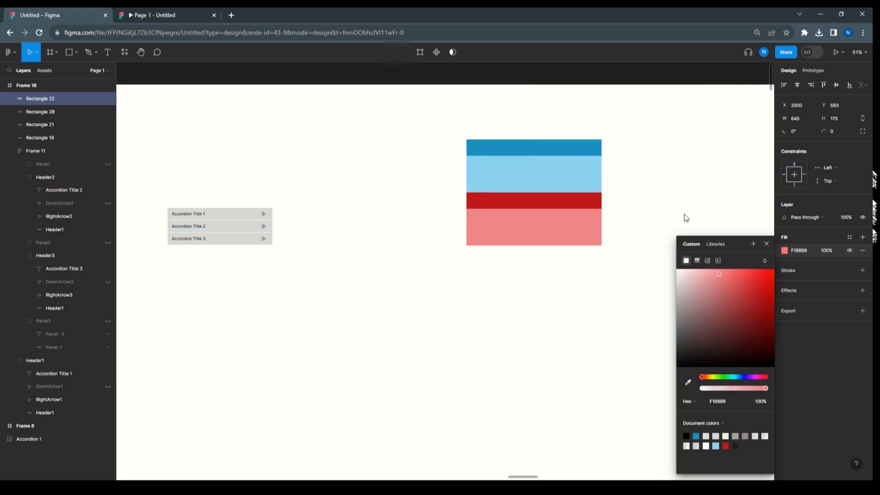
left_click(717, 191)
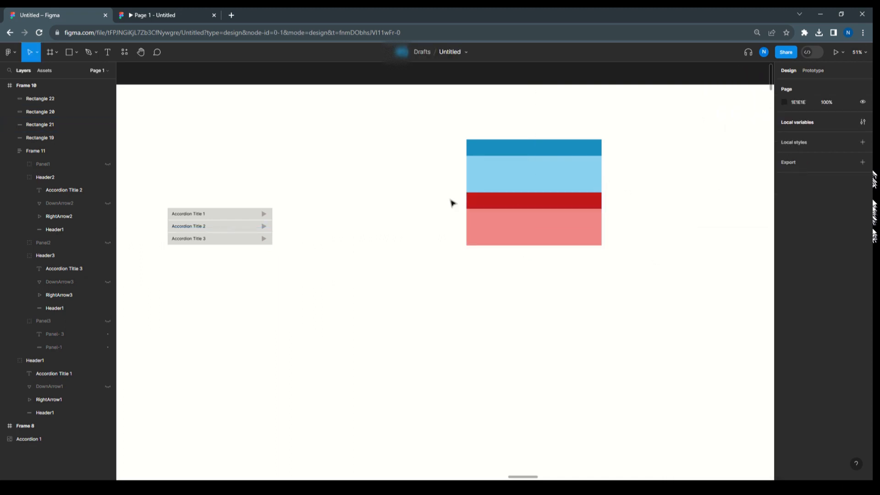
Duplicate the red header and light red panel pair directly below, and fill the copied header with green 19C249
left_click_drag(453, 196, 571, 287)
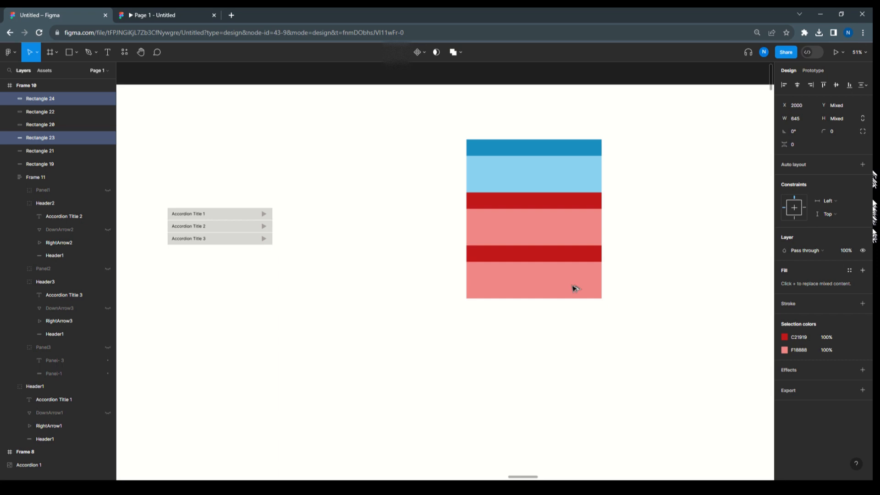
left_click(703, 238)
left_click(572, 258)
left_click(784, 250)
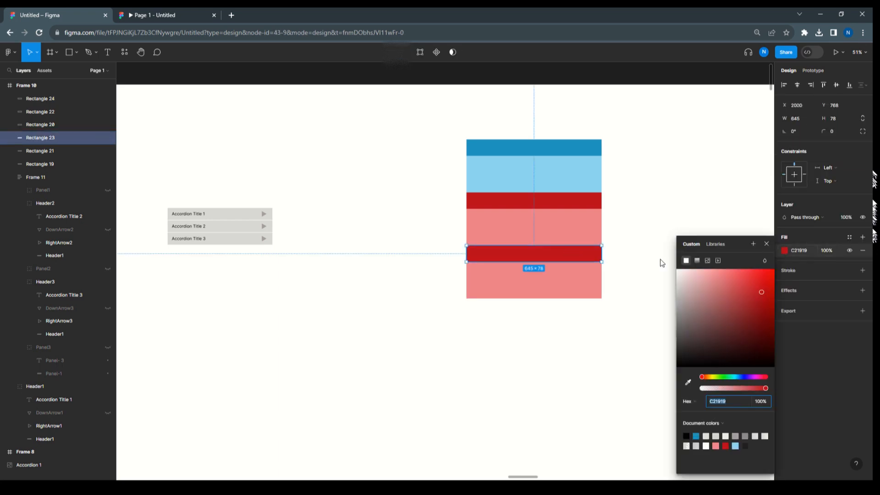
left_click(728, 377)
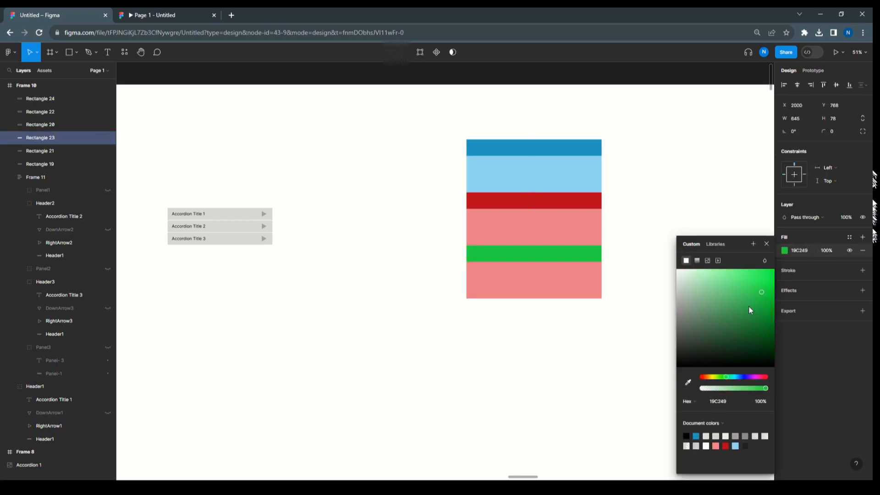
Fill the panel under the green header with light green 9FE3B2, starting from the header's sampled green
left_click(574, 277)
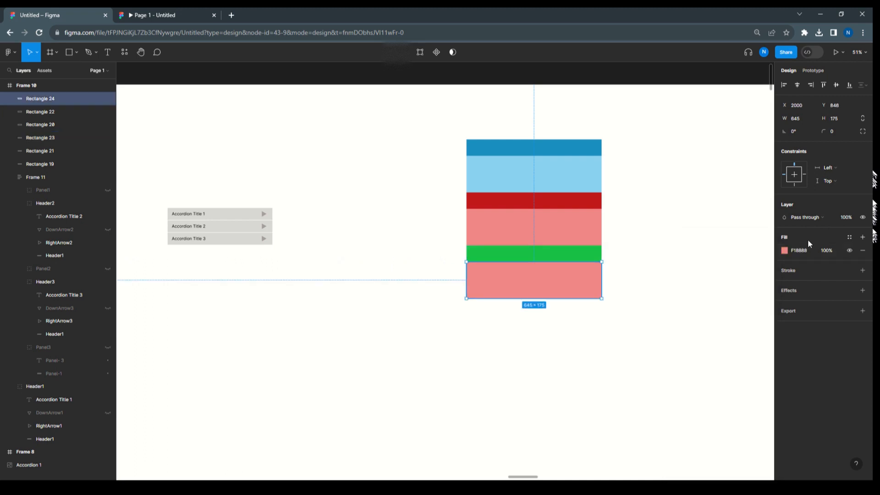
left_click(785, 251)
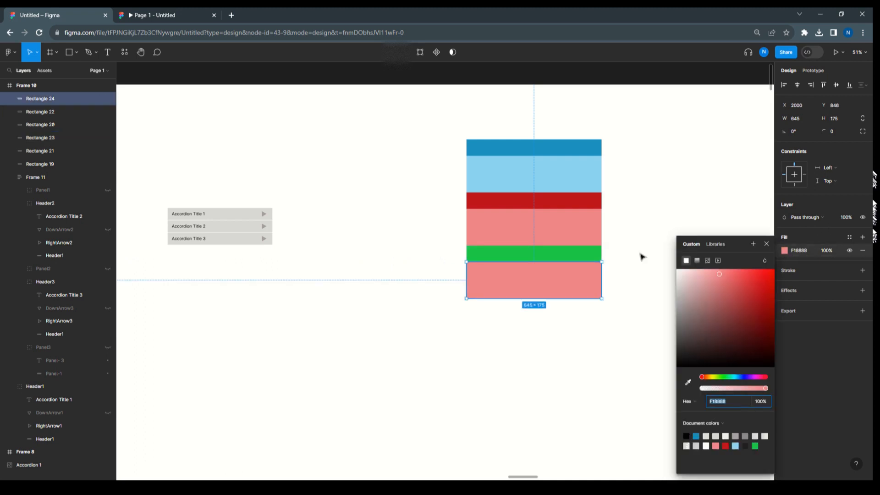
left_click(687, 384)
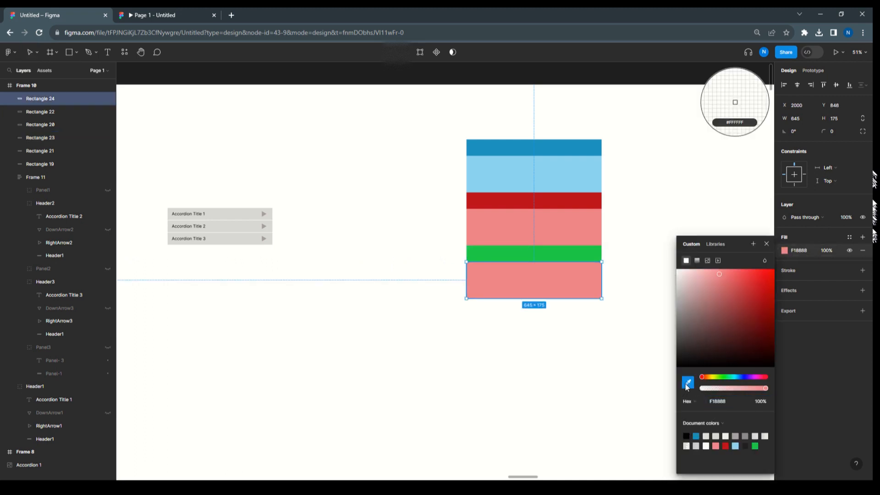
left_click(572, 250)
left_click_drag(762, 297, 707, 283)
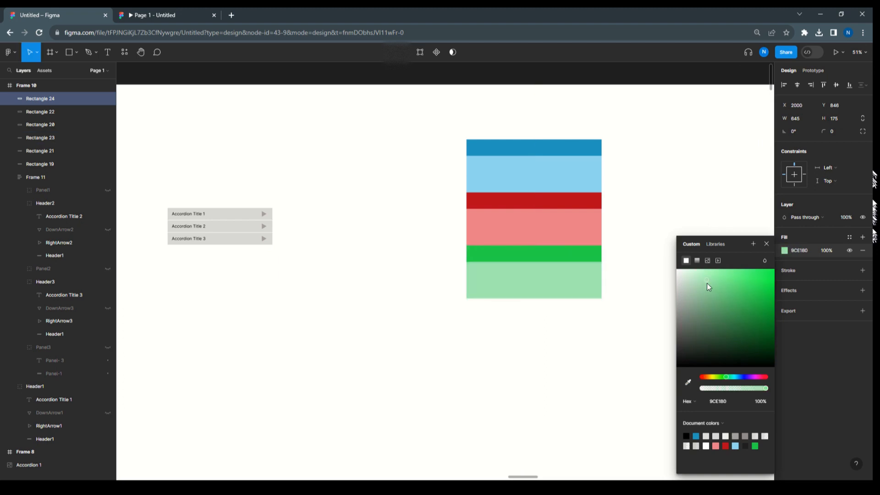
left_click(668, 206)
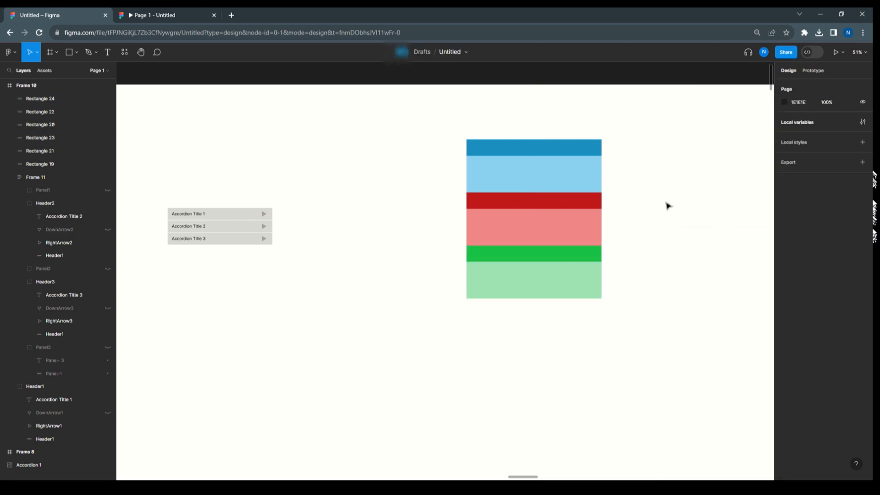
Wrap the five rectangles below the blue header in an auto layout frame
left_click(500, 147)
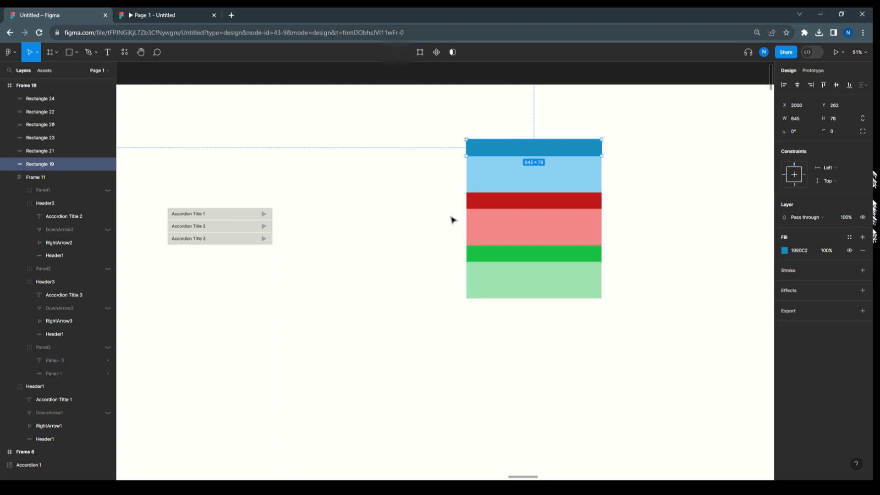
left_click_drag(457, 172, 621, 338)
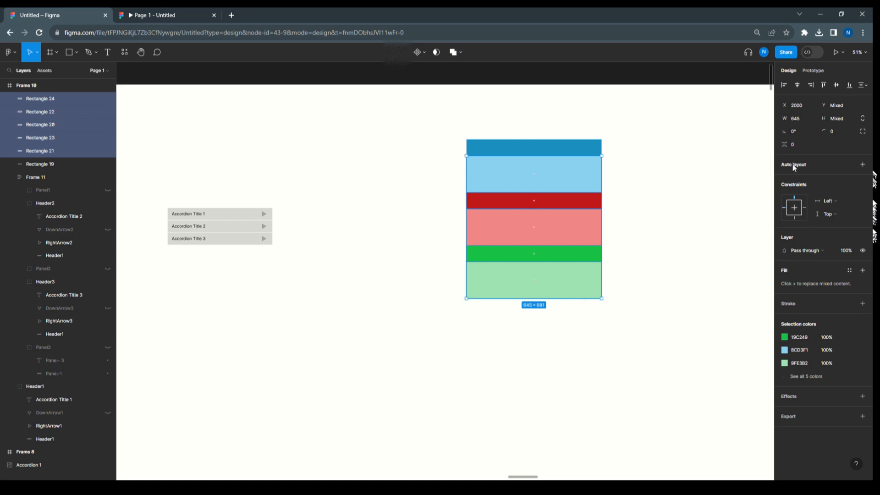
key("shift+a")
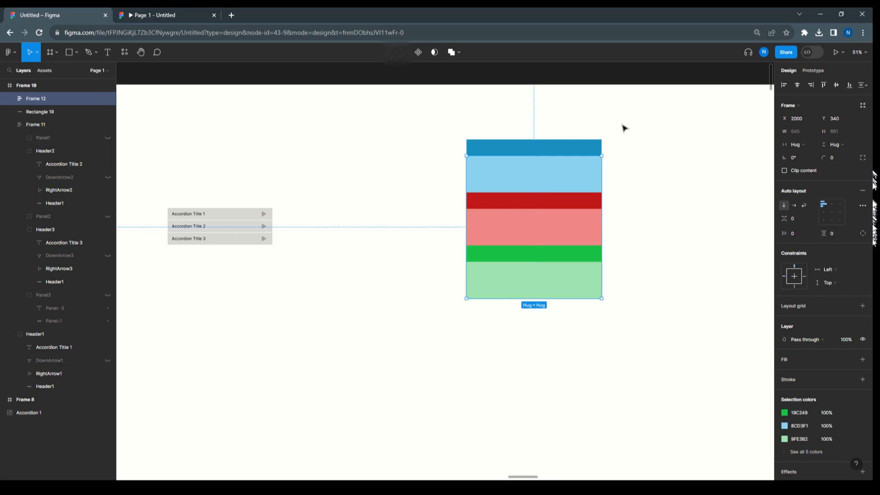
left_click(599, 149)
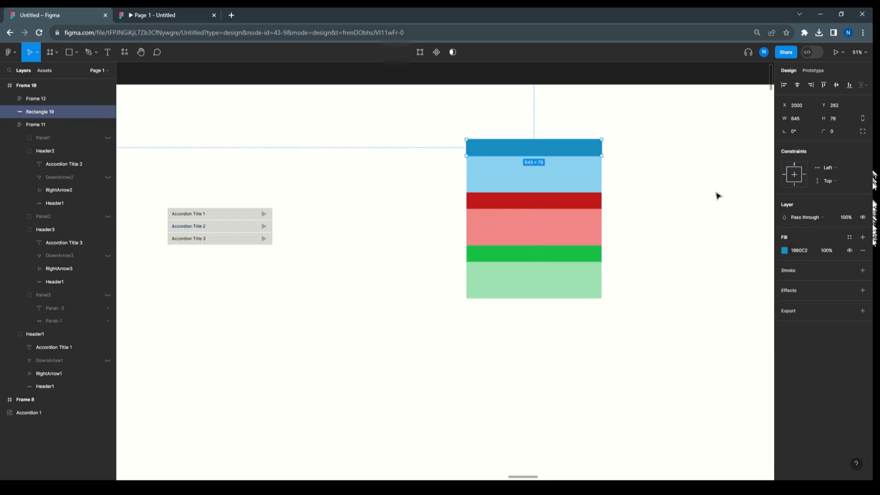
left_click(863, 217)
scroll(838, 321, "down", 5)
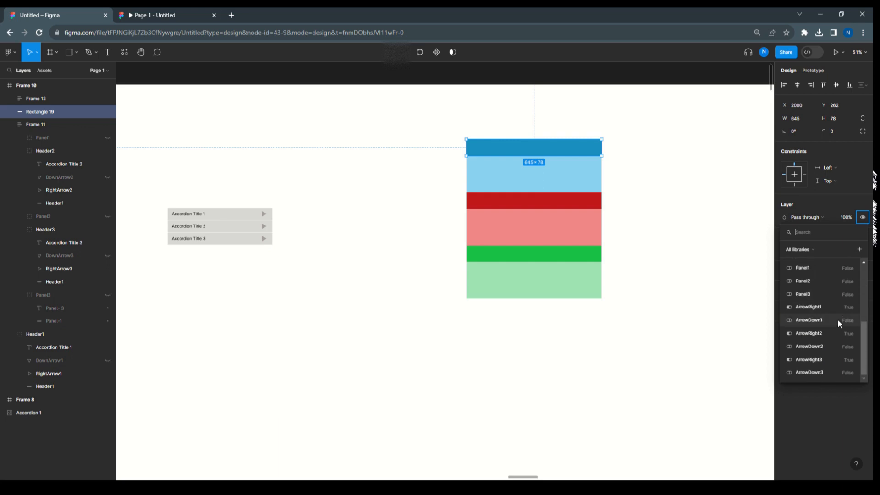
left_click(578, 174)
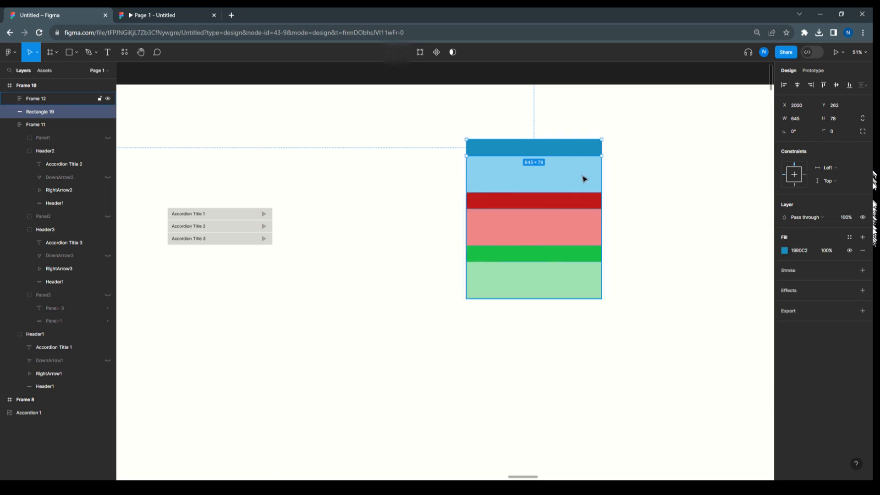
Bind the visibility of the light blue panel, Rectangle 20 inside Frame 12, to the Panel1 variable
key("Escape")
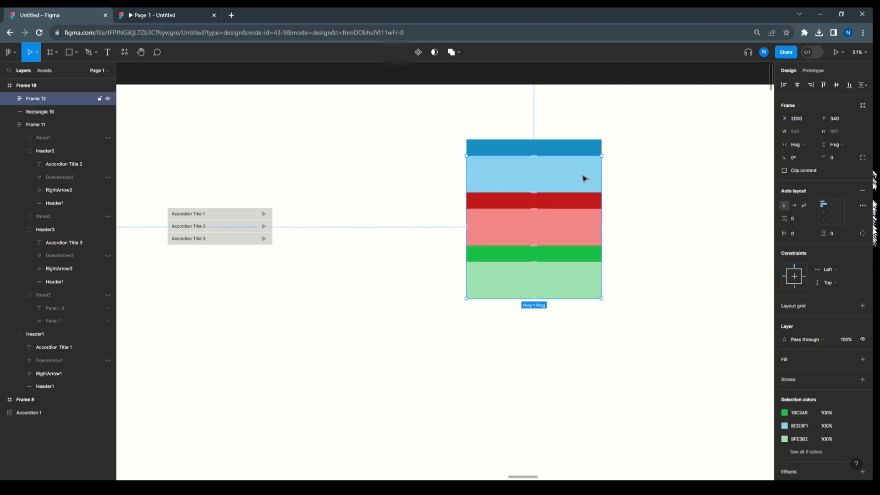
left_click(10, 99)
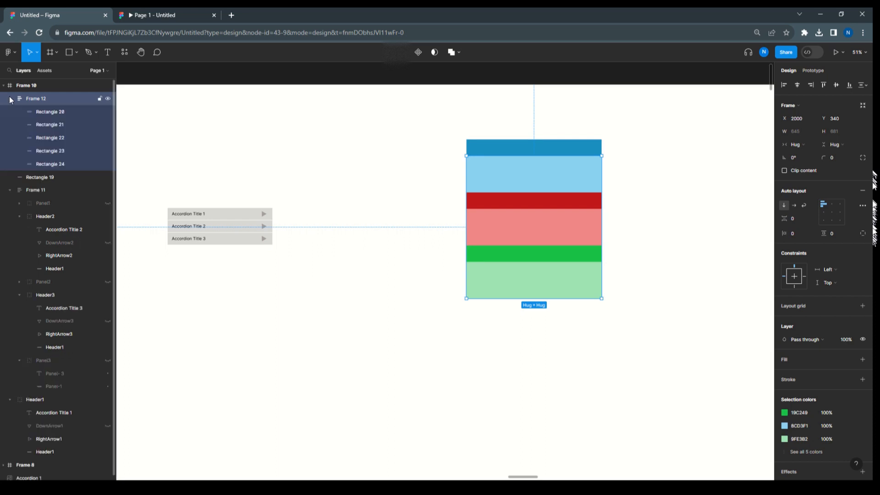
left_click(51, 111)
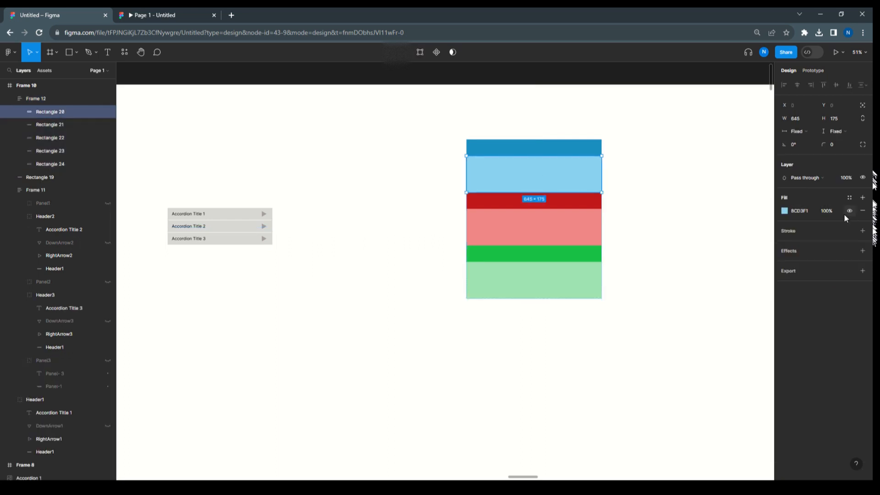
left_click(863, 178)
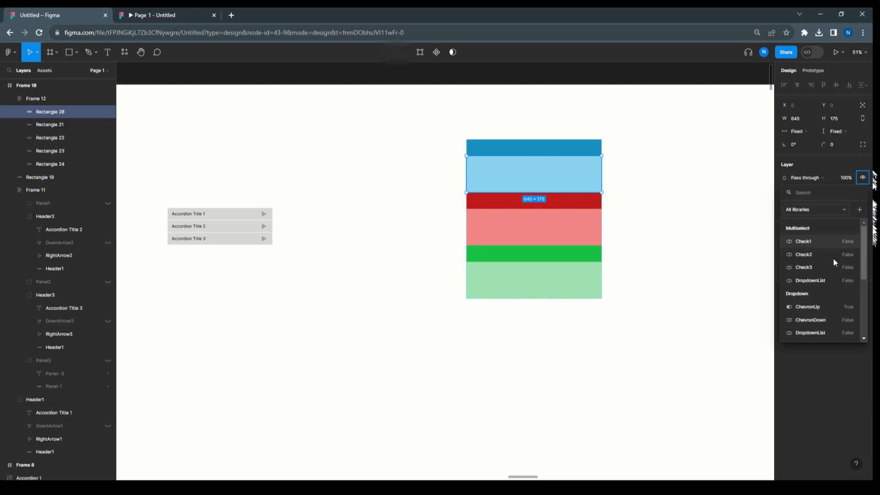
scroll(830, 304, "down", 5)
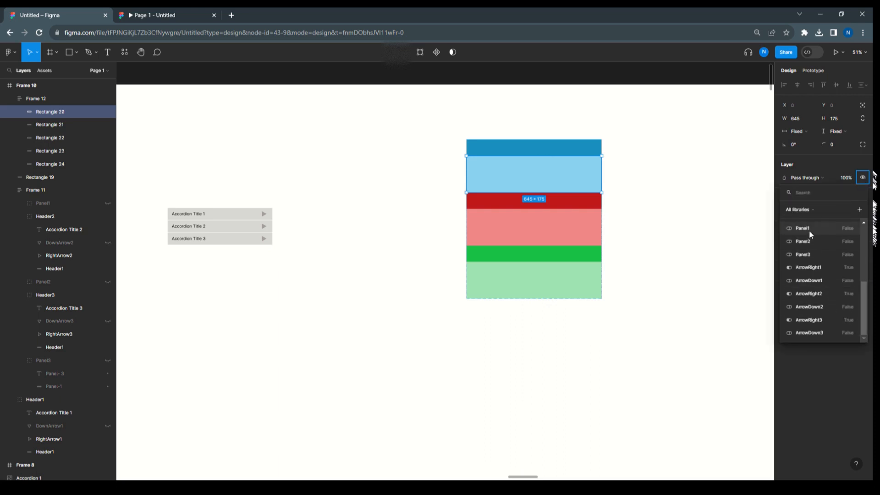
left_click(809, 228)
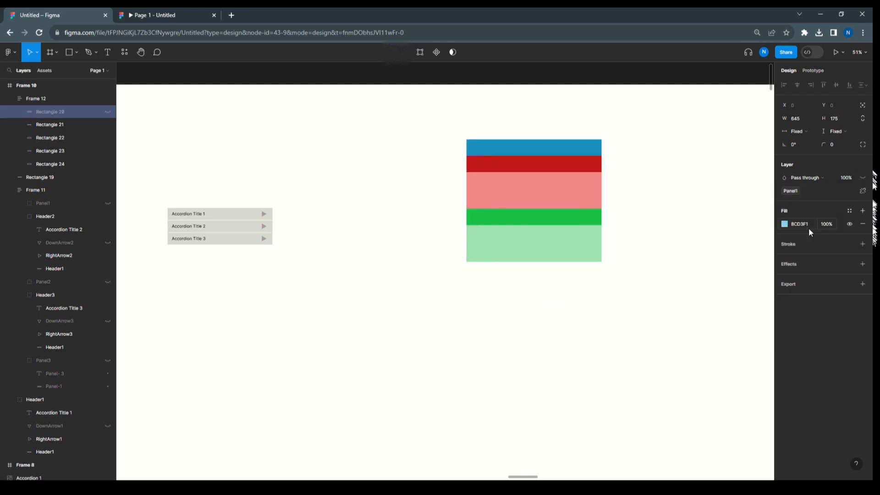
Bind the visibility of the light red panel to the Panel2 variable
left_click(568, 202)
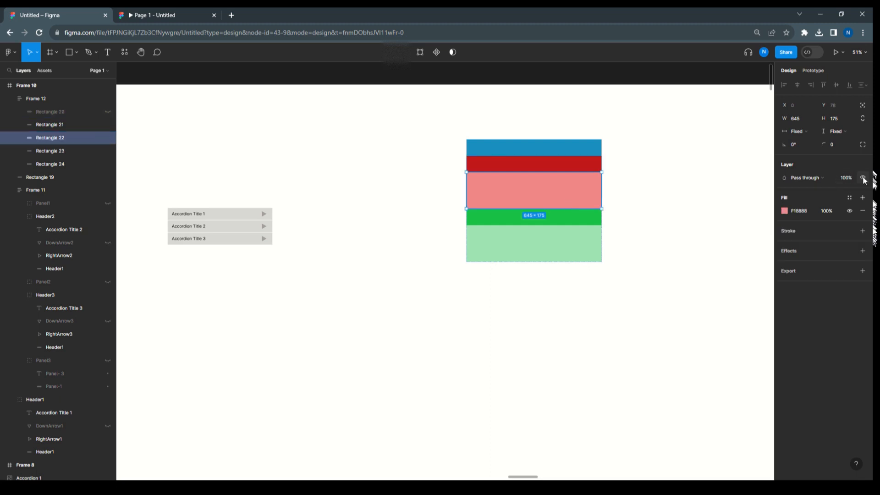
left_click(863, 178)
scroll(837, 321, "down", 5)
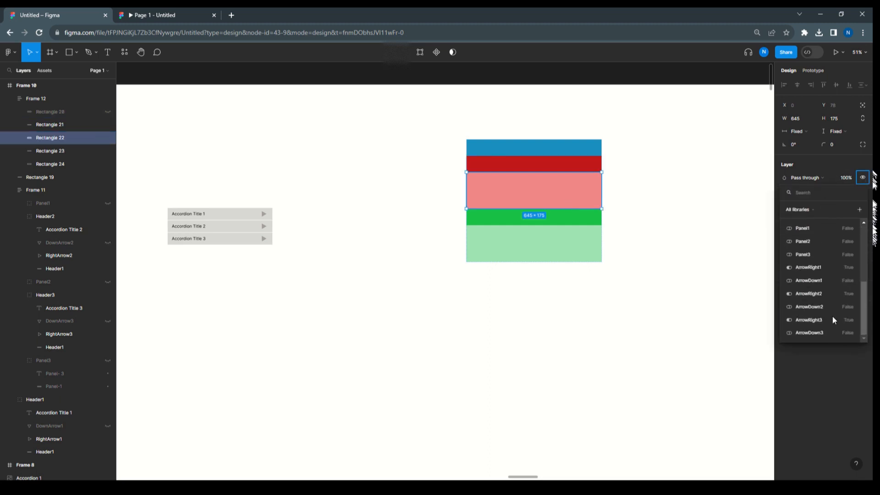
left_click(803, 242)
Bind the visibility of the light green panel to the Panel3 variable
left_click(567, 218)
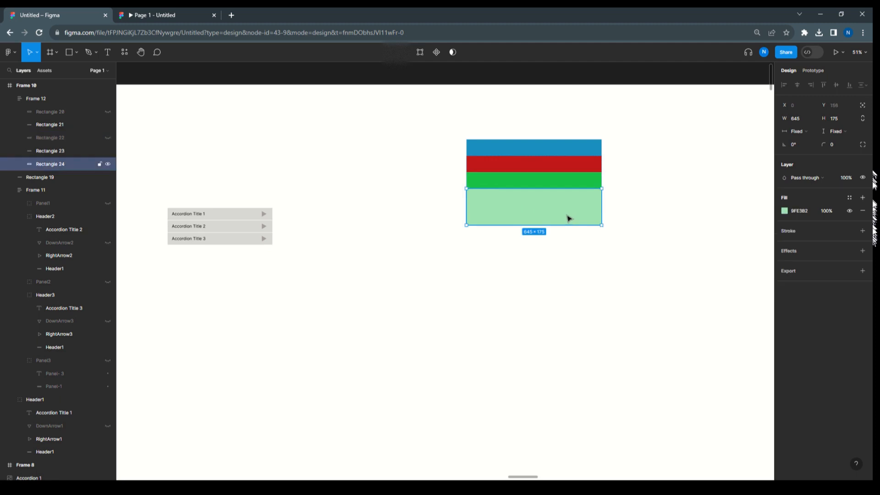
left_click(863, 178)
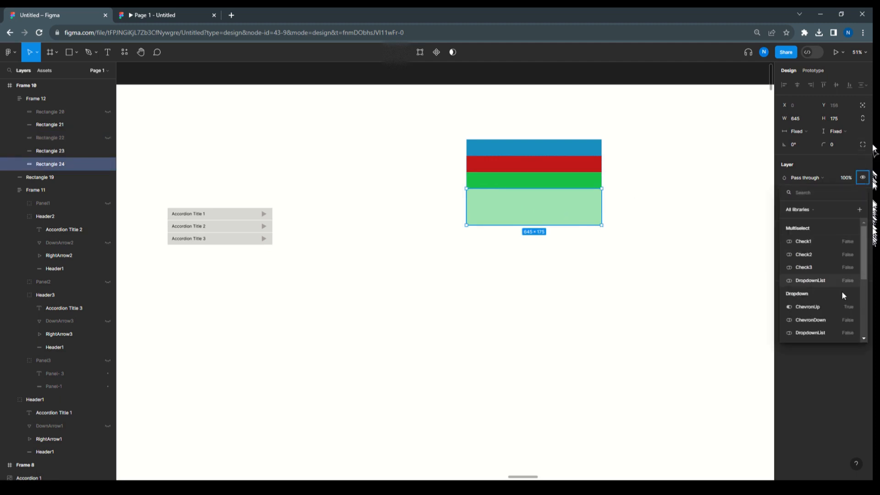
scroll(841, 290, "down", 3)
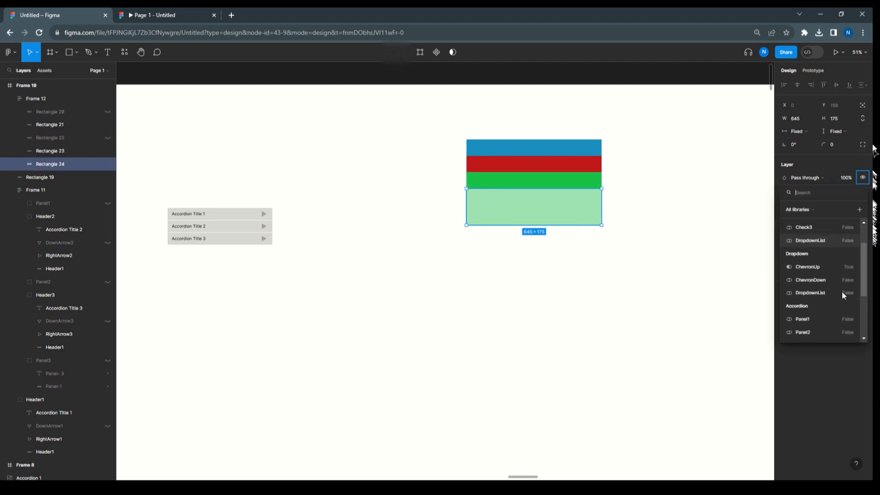
scroll(842, 290, "down", 3)
left_click(818, 254)
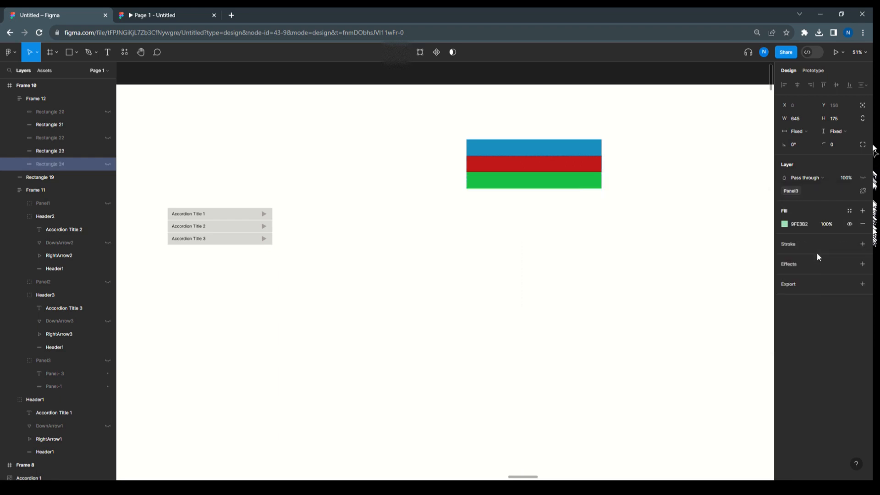
left_click(662, 225)
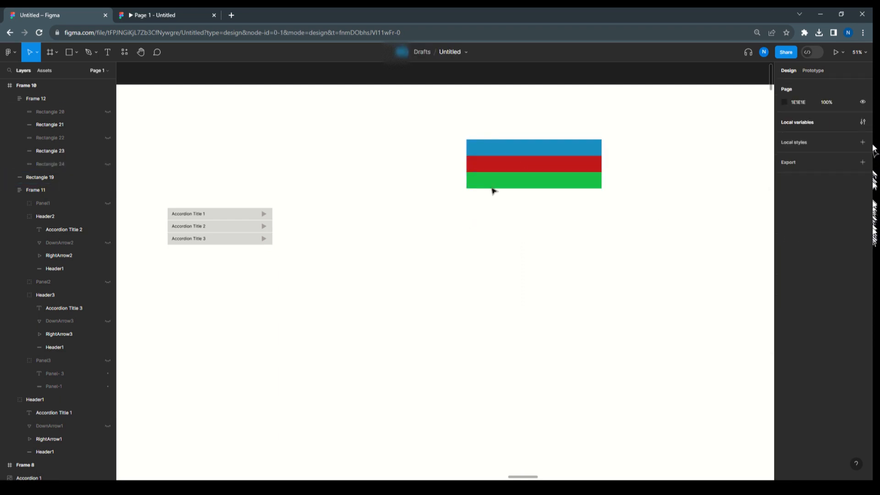
Copy the conditional click interaction of the Accordion Title 1 header onto the blue header rectangle
left_click(547, 149)
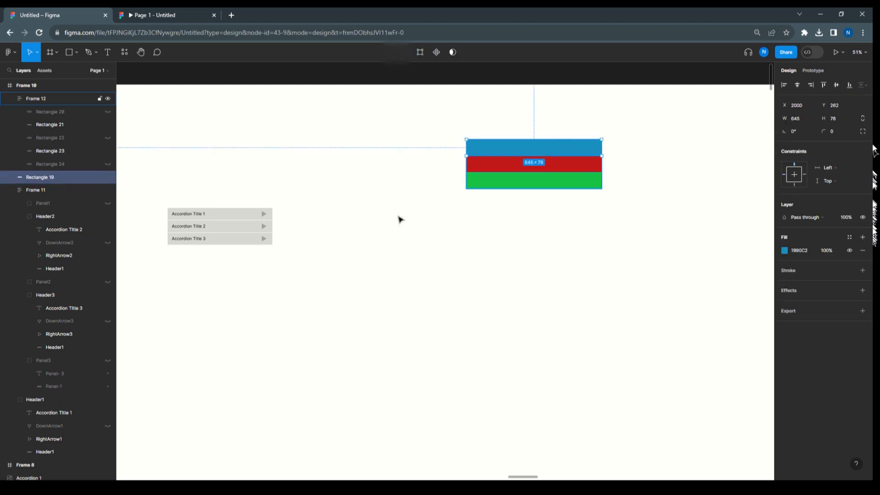
left_click(271, 218)
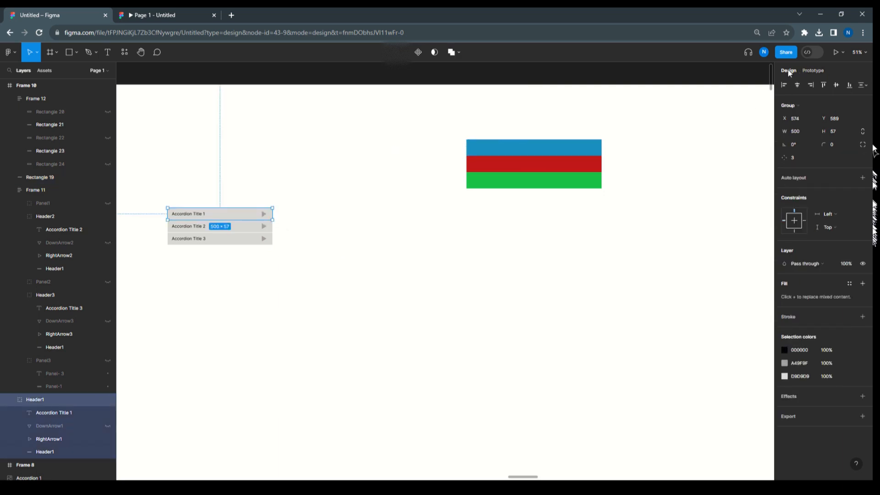
left_click(814, 71)
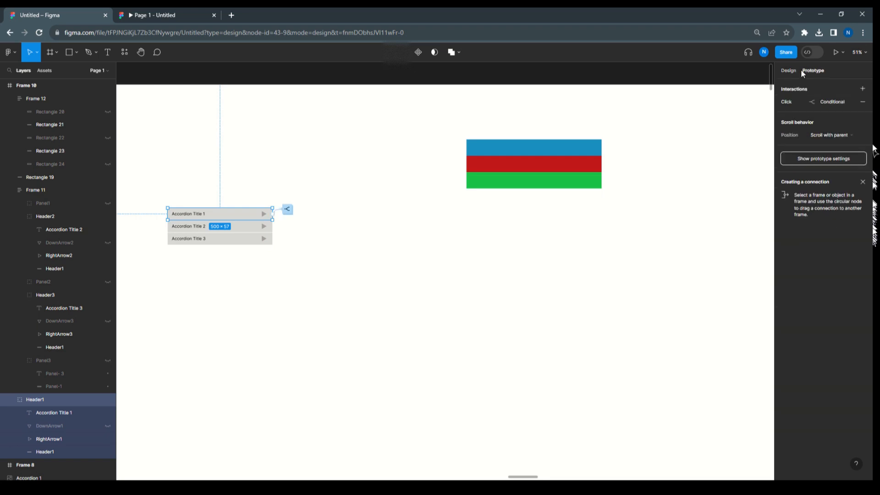
left_click(778, 106)
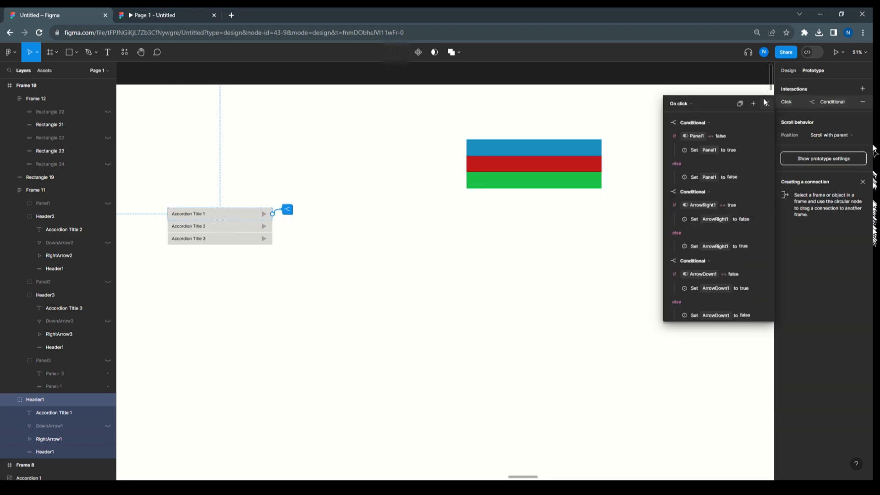
left_click(767, 104)
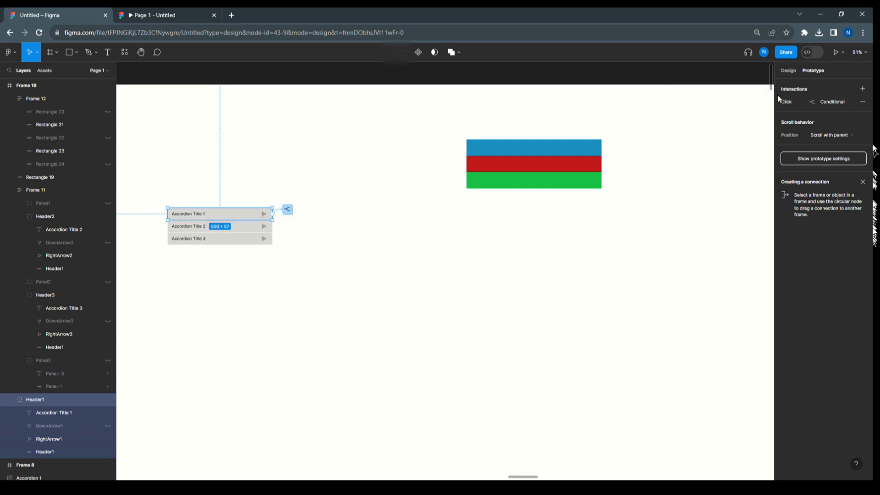
left_click(778, 103)
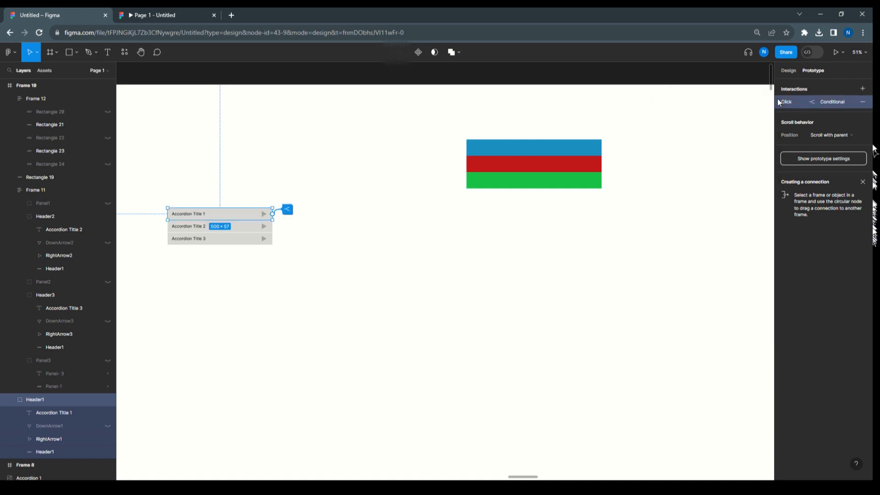
left_click(600, 146)
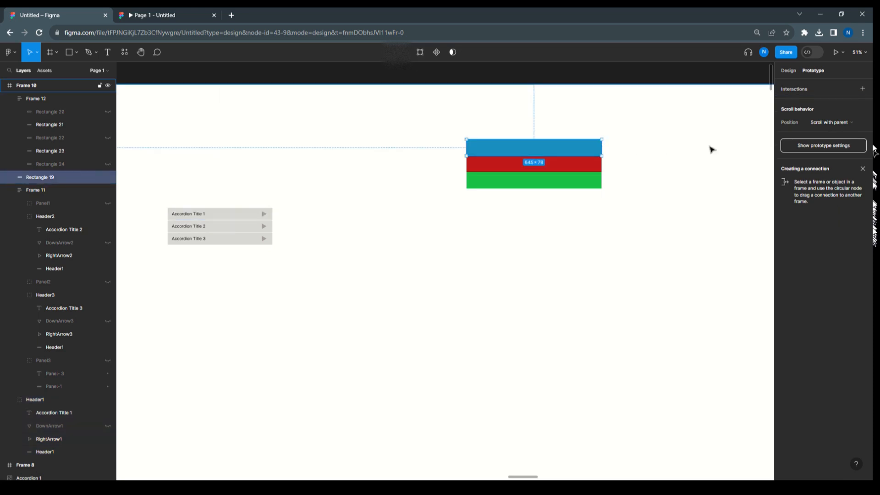
key("ctrl+v")
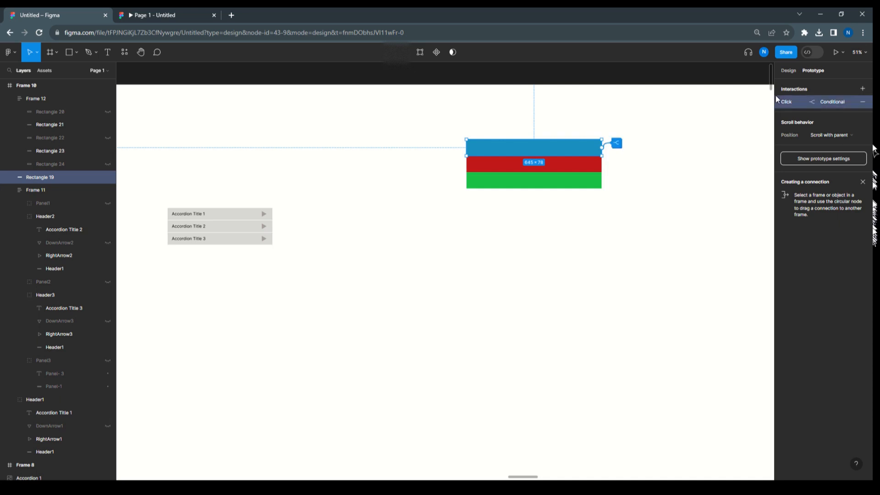
Copy the conditional click interaction of the Accordion Title 2 header onto the red header rectangle in Frame 12
left_click(273, 230)
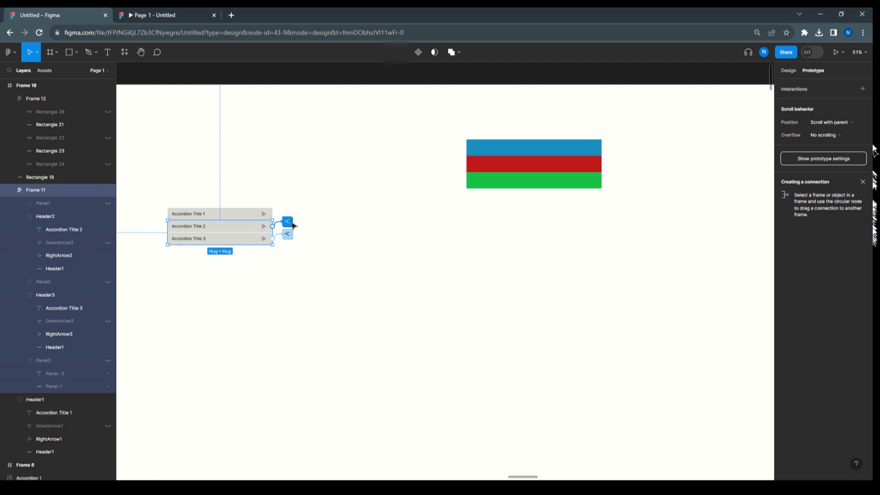
left_click(288, 223)
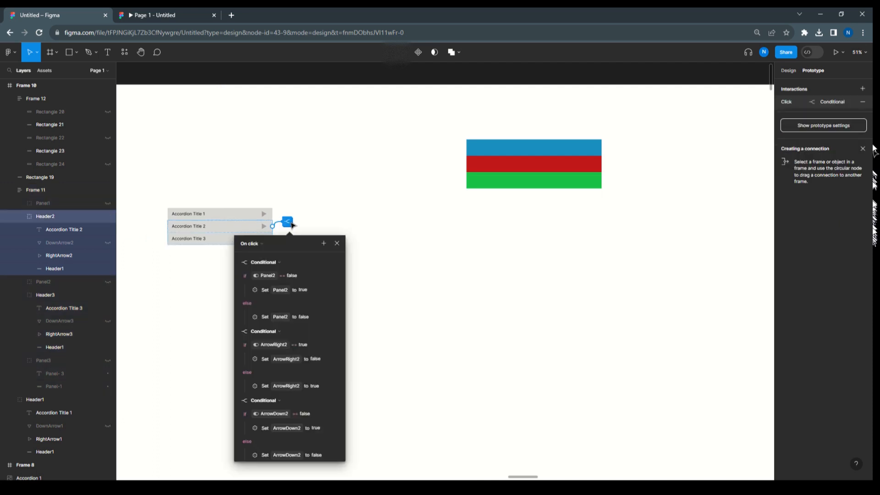
left_click(781, 101)
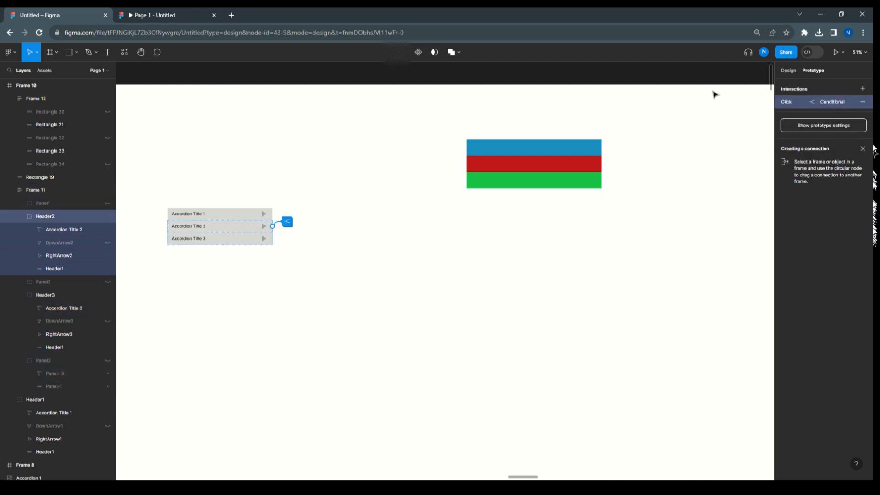
left_click(594, 168)
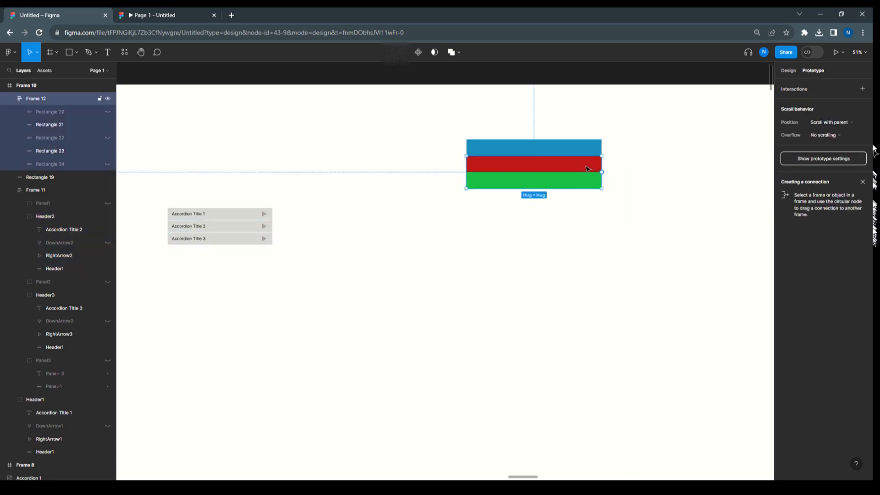
left_click(587, 169)
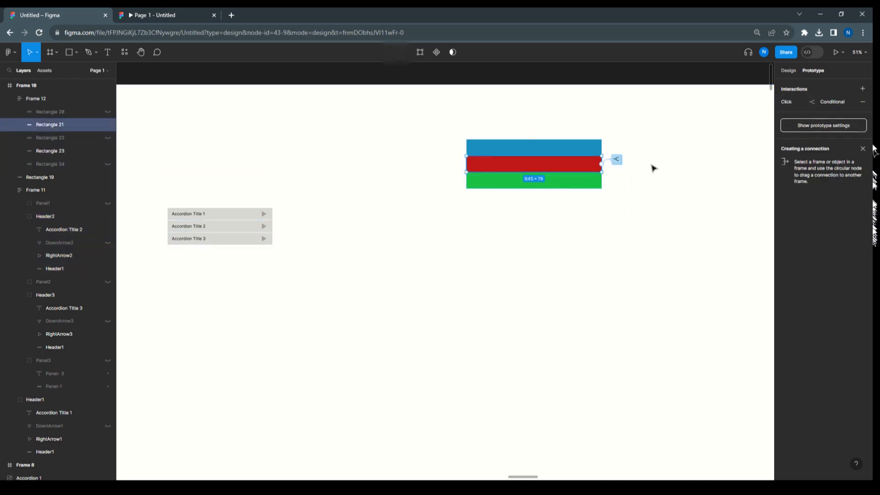
Copy the conditional click interaction of the Accordion Title 3 header onto the green header rectangle in Frame 12
left_click(239, 241)
left_click(287, 234)
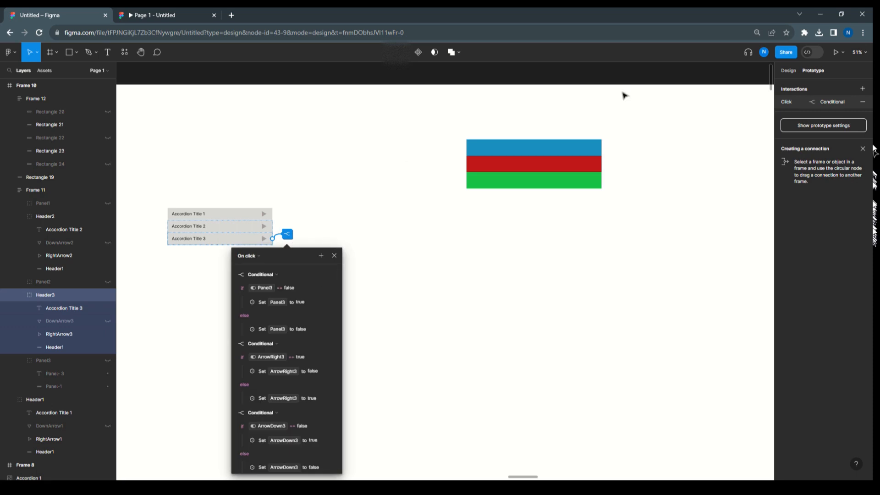
left_click(779, 100)
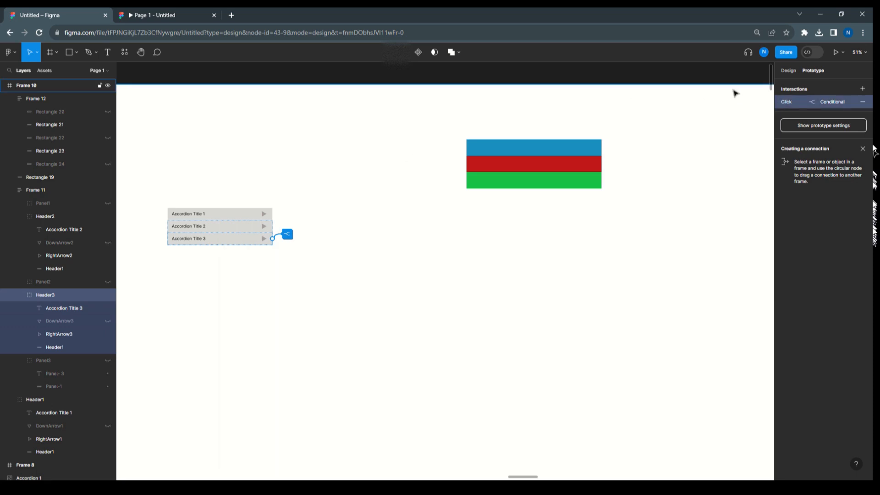
left_click(592, 182)
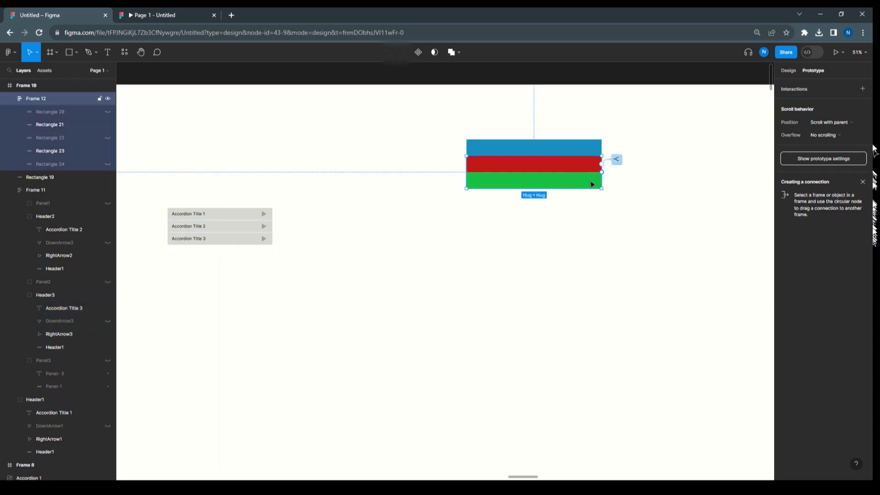
left_click(591, 184)
key("ctrl+v")
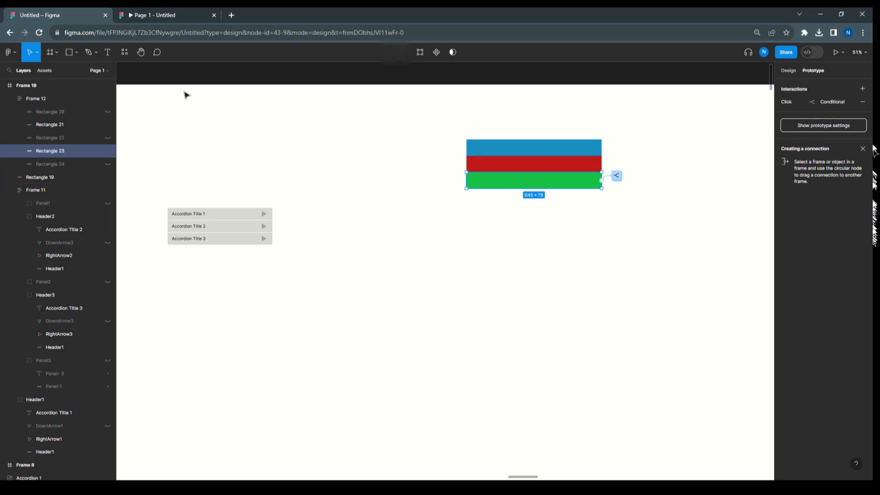
Present the prototype, test expanding and collapsing the blue, red and green accordion sections, and return to the design file
left_click(842, 53)
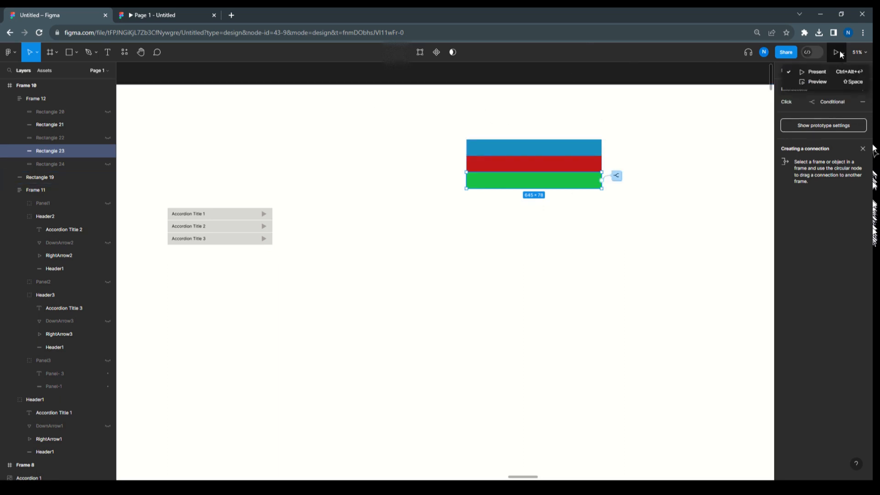
left_click(831, 72)
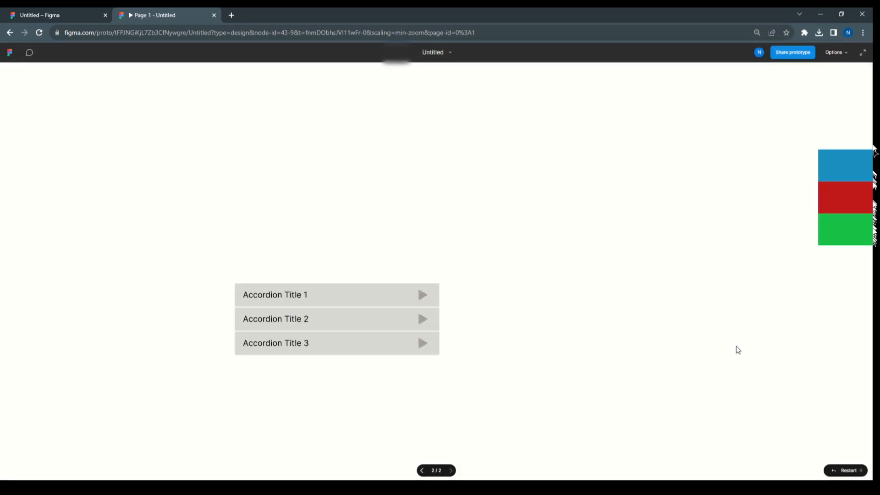
left_click_drag(738, 350, 267, 310)
left_click(395, 150)
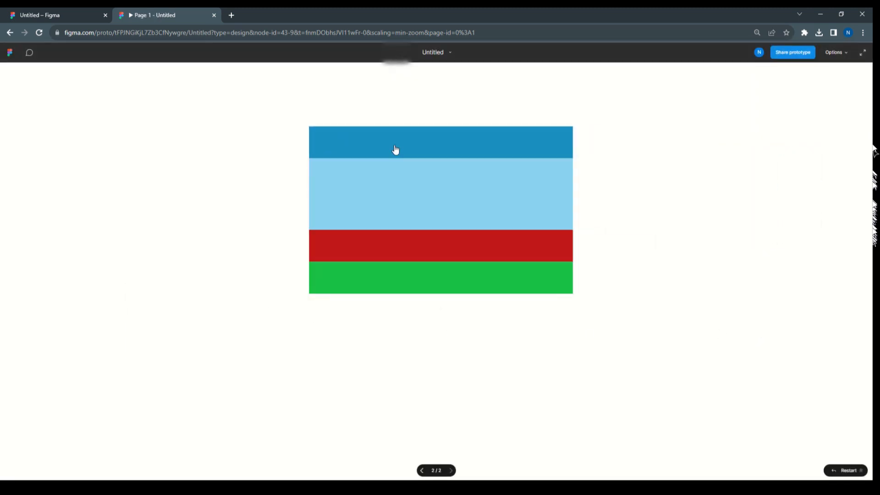
left_click(395, 150)
left_click(393, 180)
left_click(394, 181)
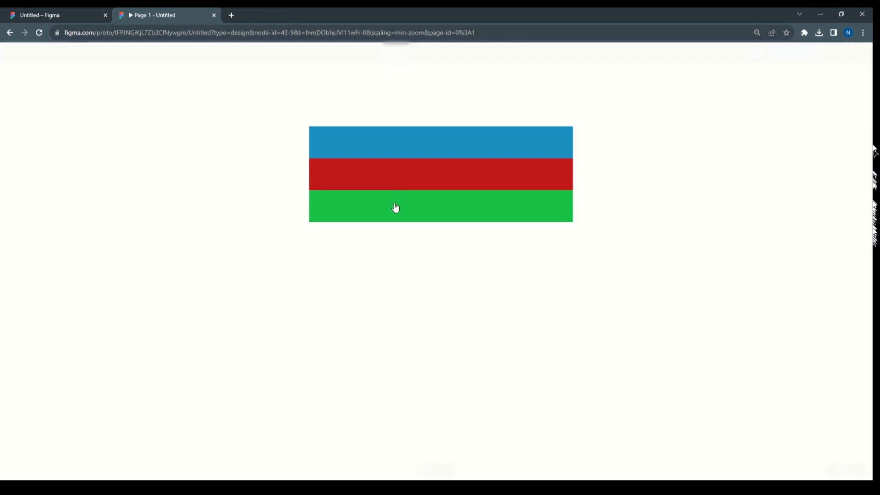
left_click(394, 208)
left_click(394, 208)
left_click(398, 178)
left_click(398, 178)
left_click(395, 139)
left_click(395, 139)
left_click(394, 176)
left_click(395, 177)
left_click(394, 204)
left_click(393, 204)
left_click(393, 173)
left_click(394, 173)
left_click(393, 138)
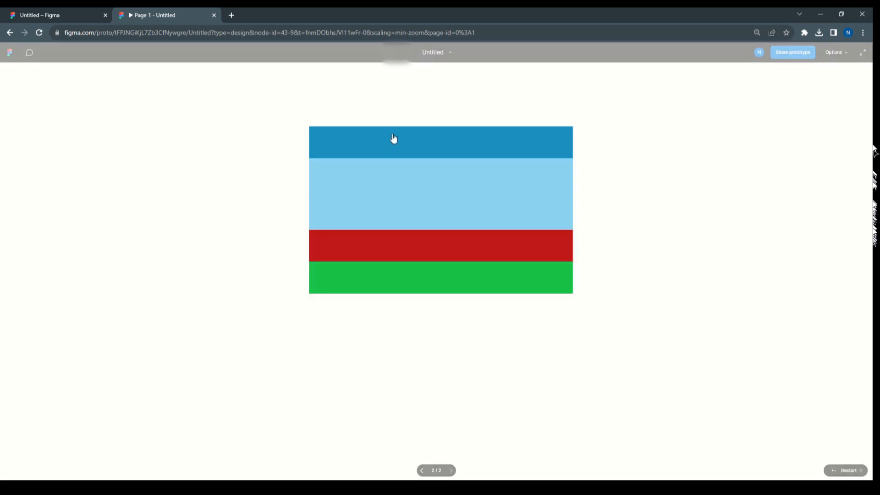
left_click(396, 138)
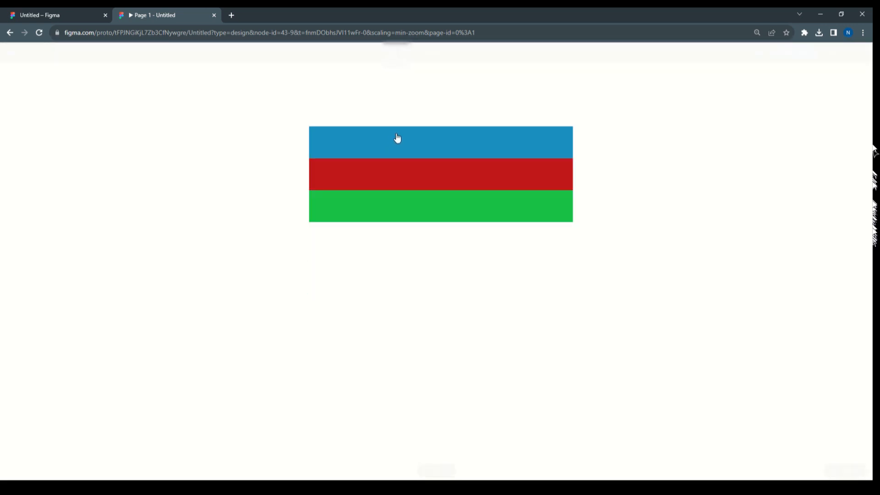
left_click(39, 16)
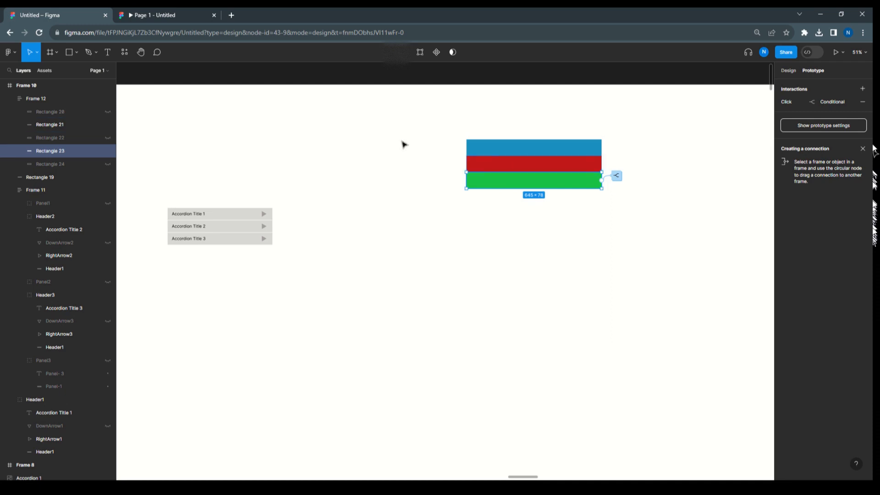